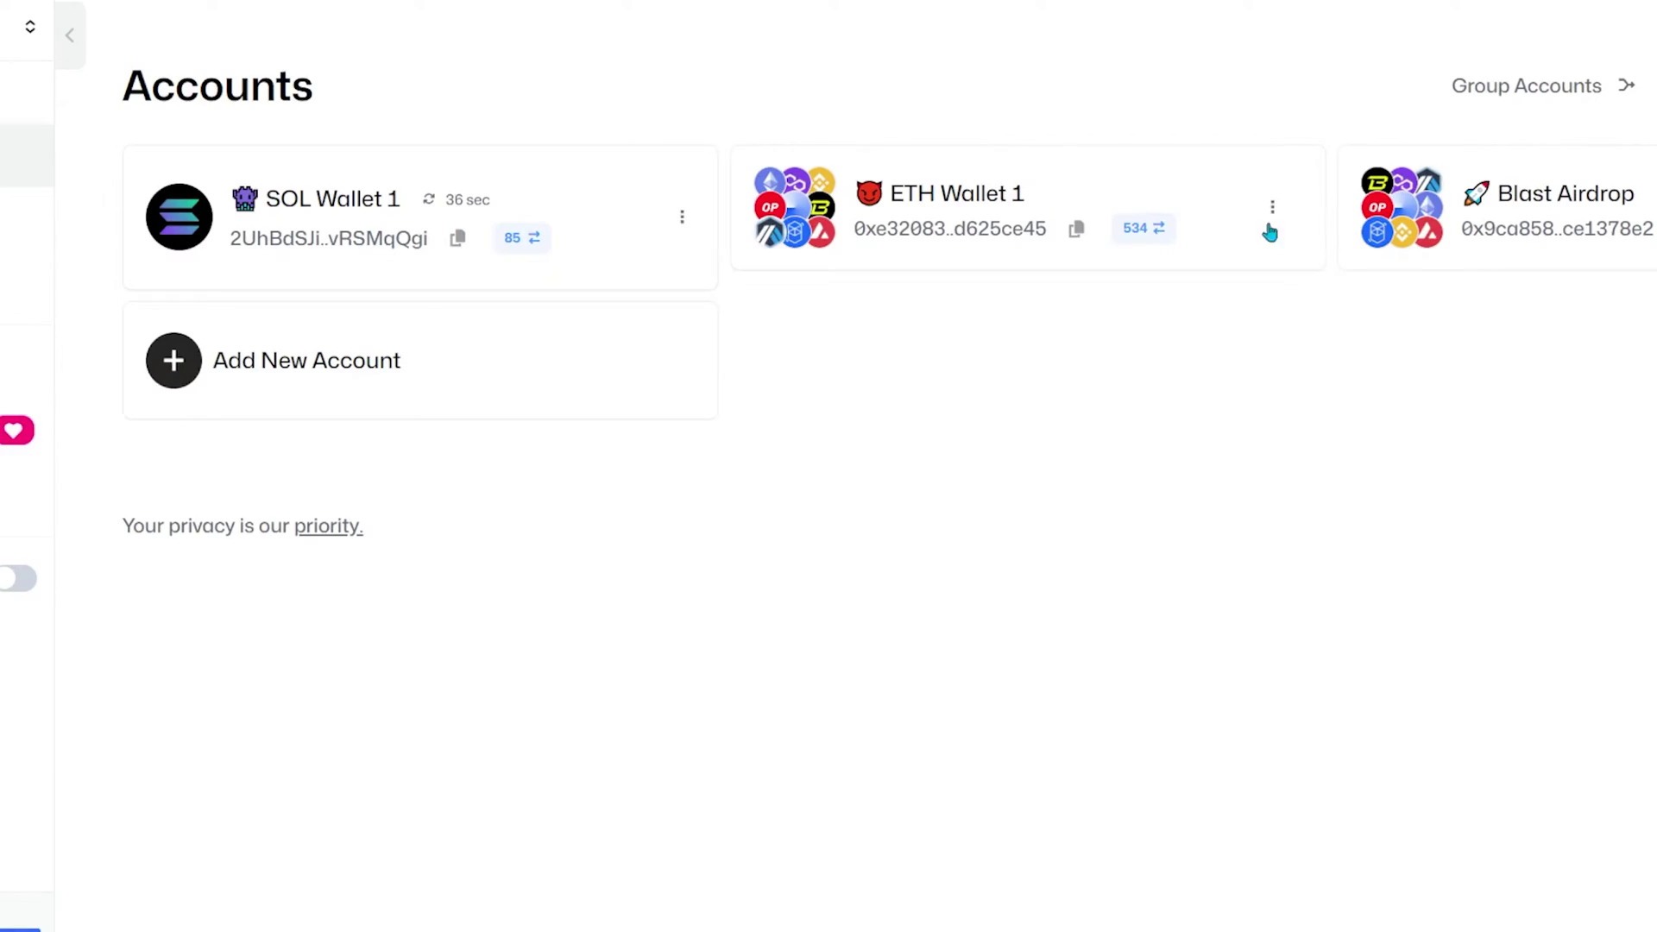
Step: Expand ETH Wallet 1, browse the Ethereum chain's transactions, and close the label choices unchanged
{"action": "left_click", "coordinate": [963, 217]}
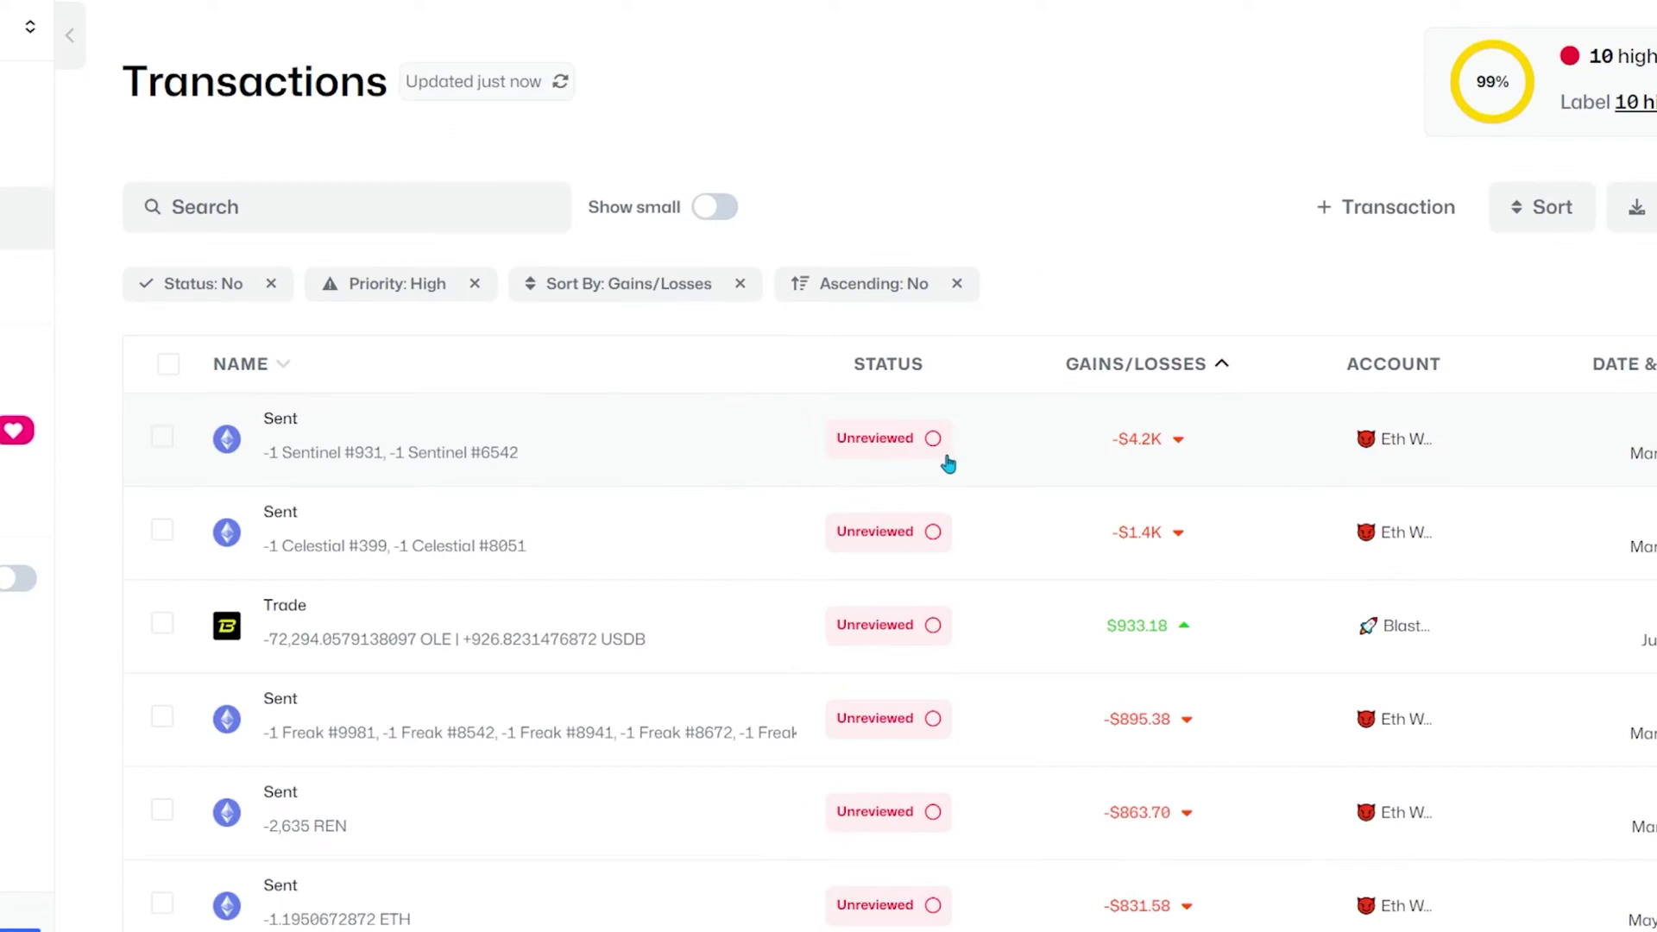
{"action": "left_click", "coordinate": [947, 463]}
{"action": "scroll", "coordinate": [580, 907], "scroll_direction": "down", "scroll_amount": 1}
{"action": "scroll", "coordinate": [580, 907], "scroll_direction": "down", "scroll_amount": 4}
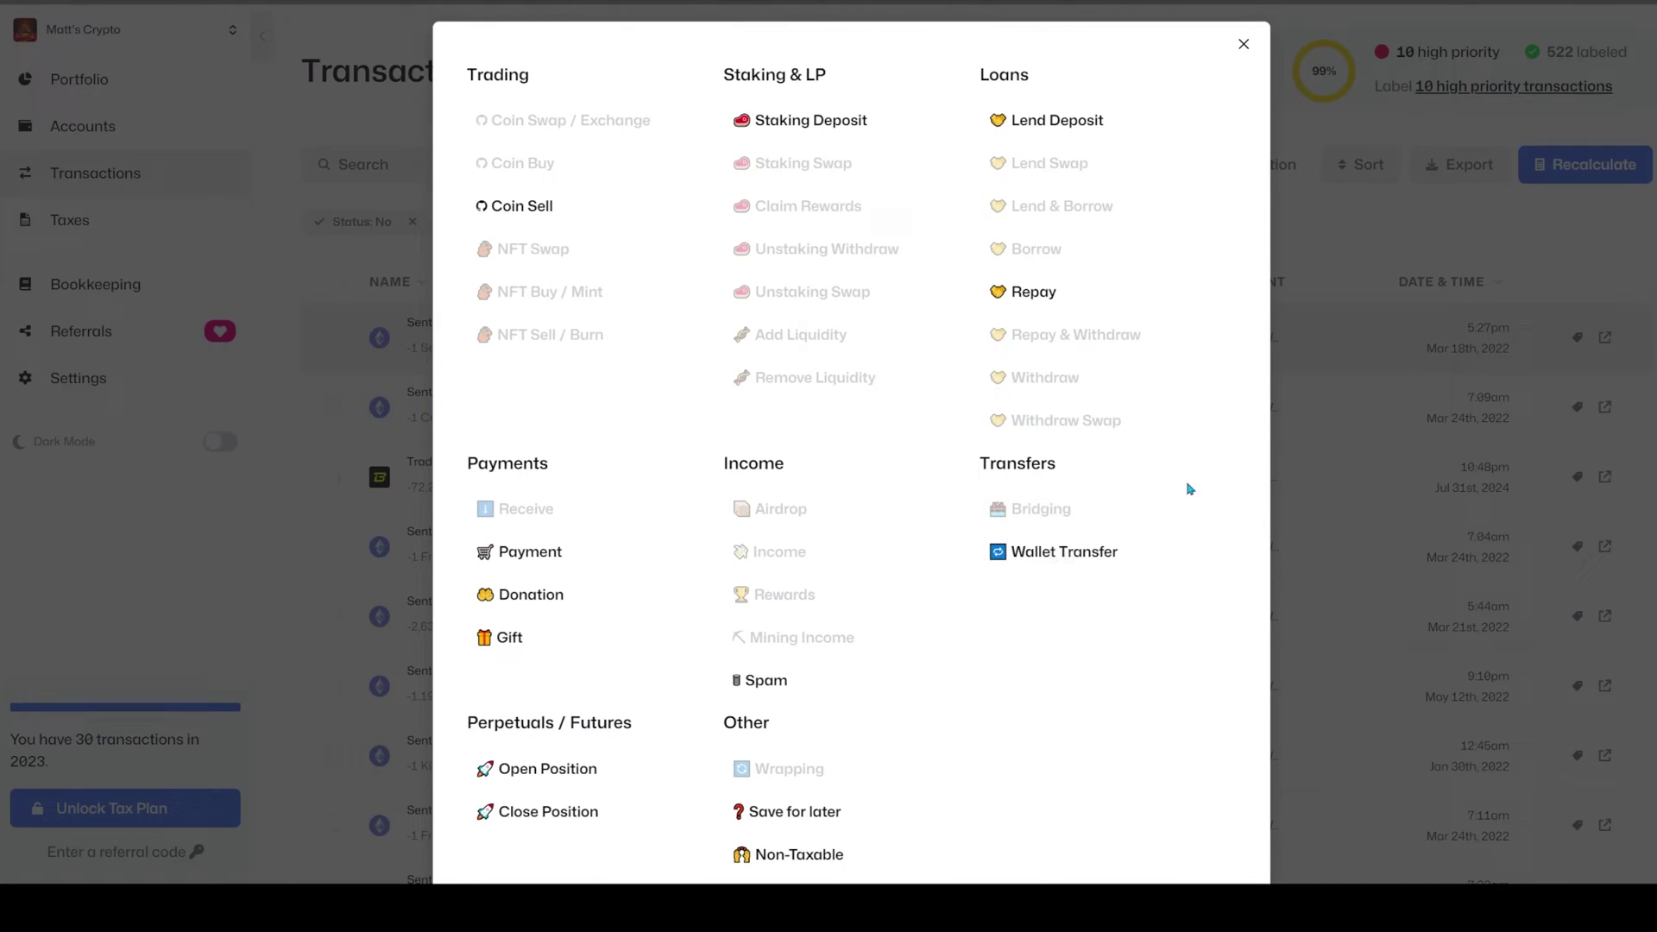
{"action": "scroll", "coordinate": [1189, 486], "scroll_direction": "down", "scroll_amount": 3}
{"action": "scroll", "coordinate": [1190, 486], "scroll_direction": "up", "scroll_amount": 3}
{"action": "left_click", "coordinate": [1244, 44]}
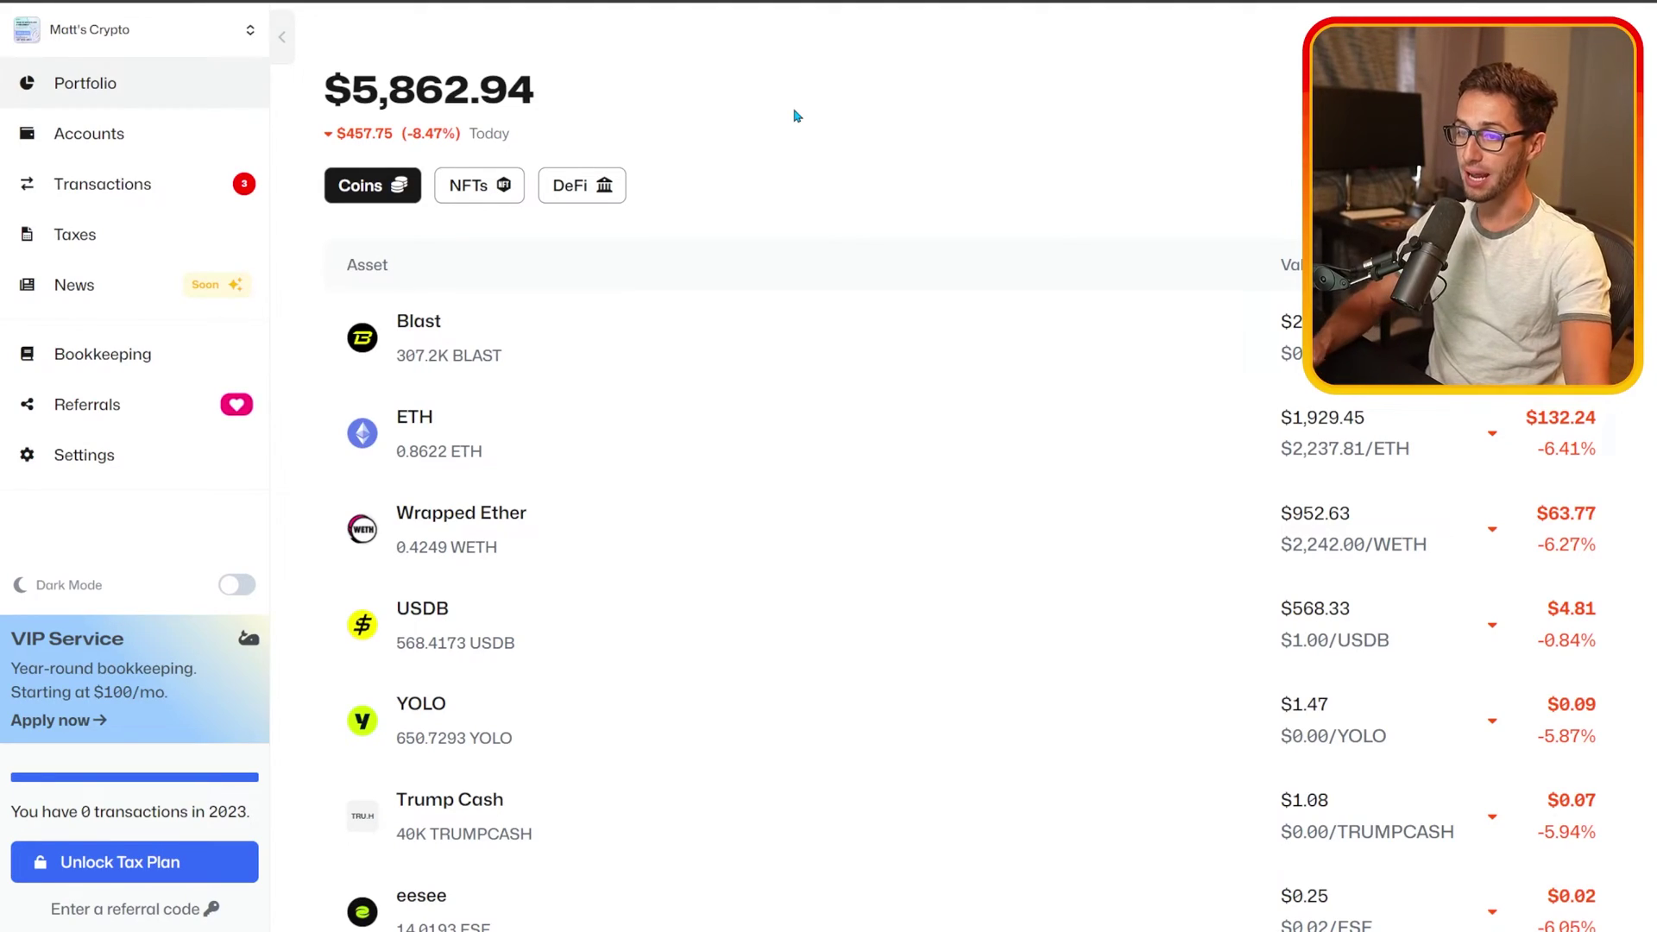
{"action": "left_click_drag", "start_coordinate": [352, 89], "coordinate": [566, 95]}
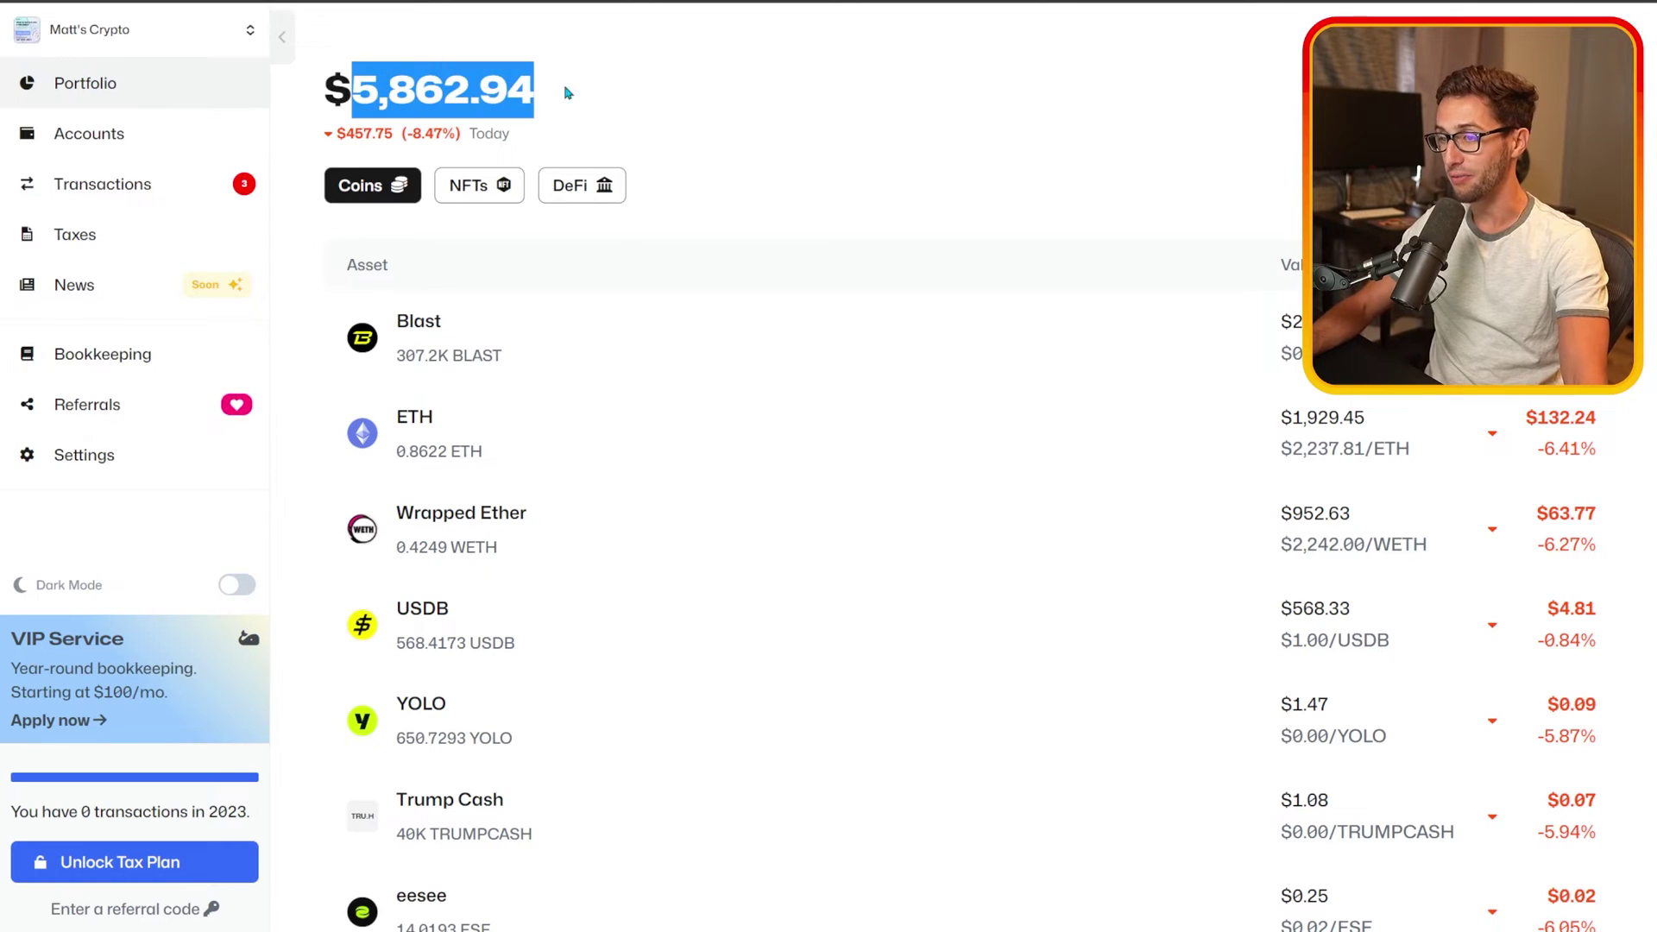
{"action": "left_click", "coordinate": [721, 115]}
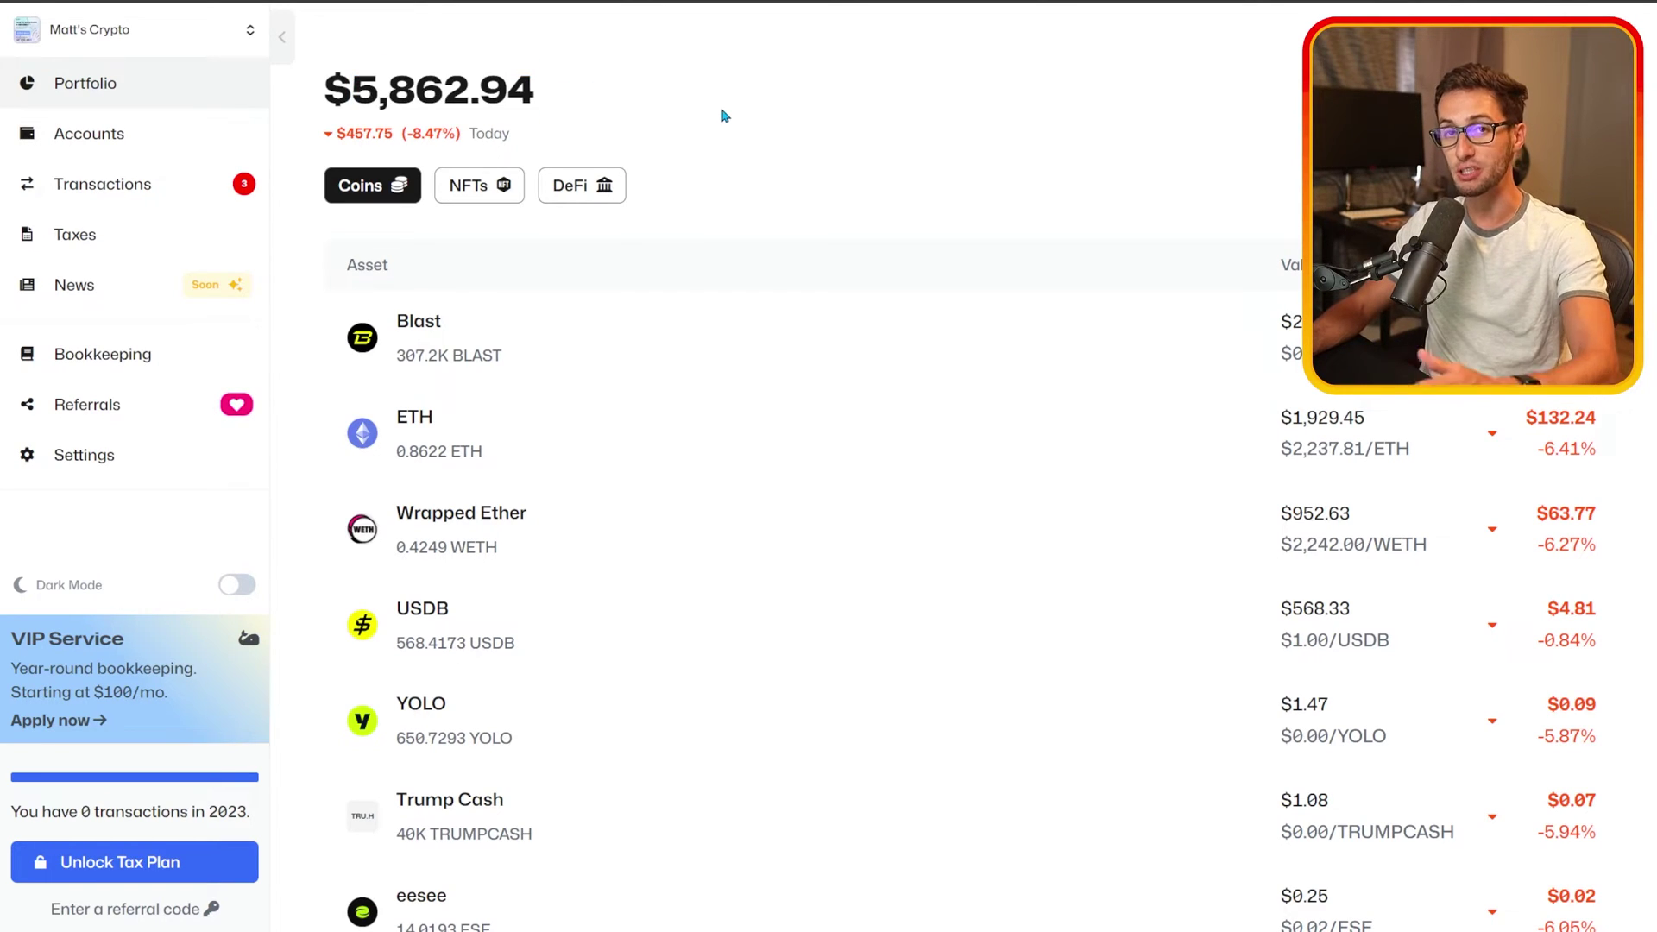
{"action": "double_click", "coordinate": [528, 96]}
{"action": "left_click", "coordinate": [796, 122]}
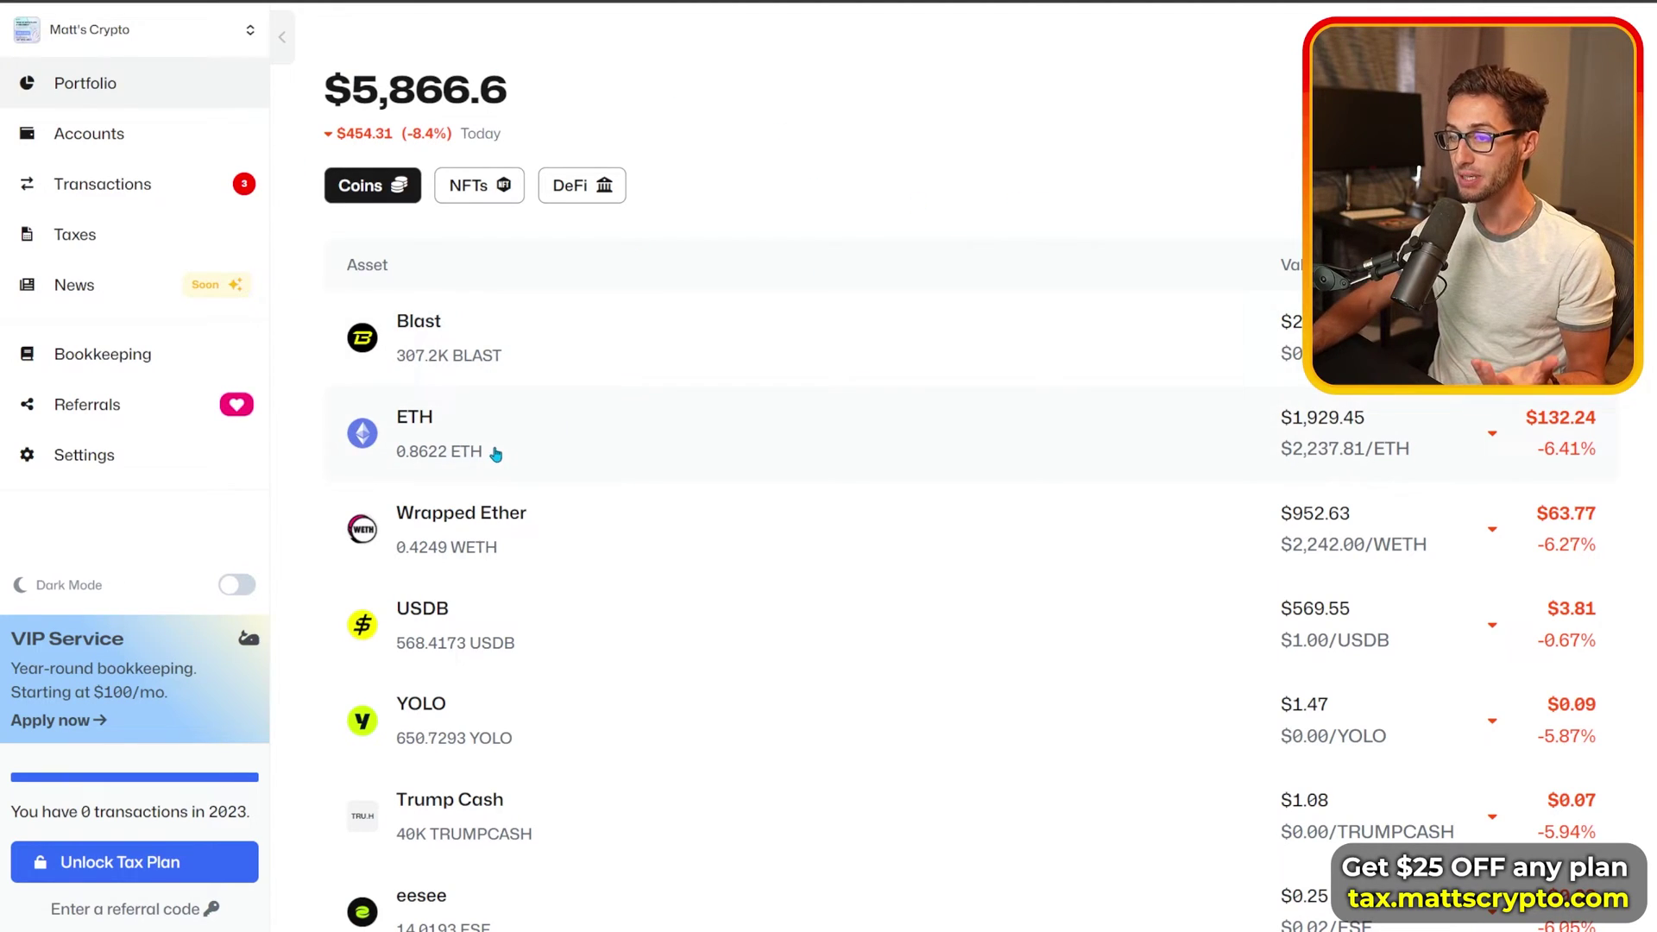
{"action": "scroll", "coordinate": [535, 479], "scroll_direction": "down", "scroll_amount": 2}
{"action": "scroll", "coordinate": [574, 678], "scroll_direction": "up", "scroll_amount": 1}
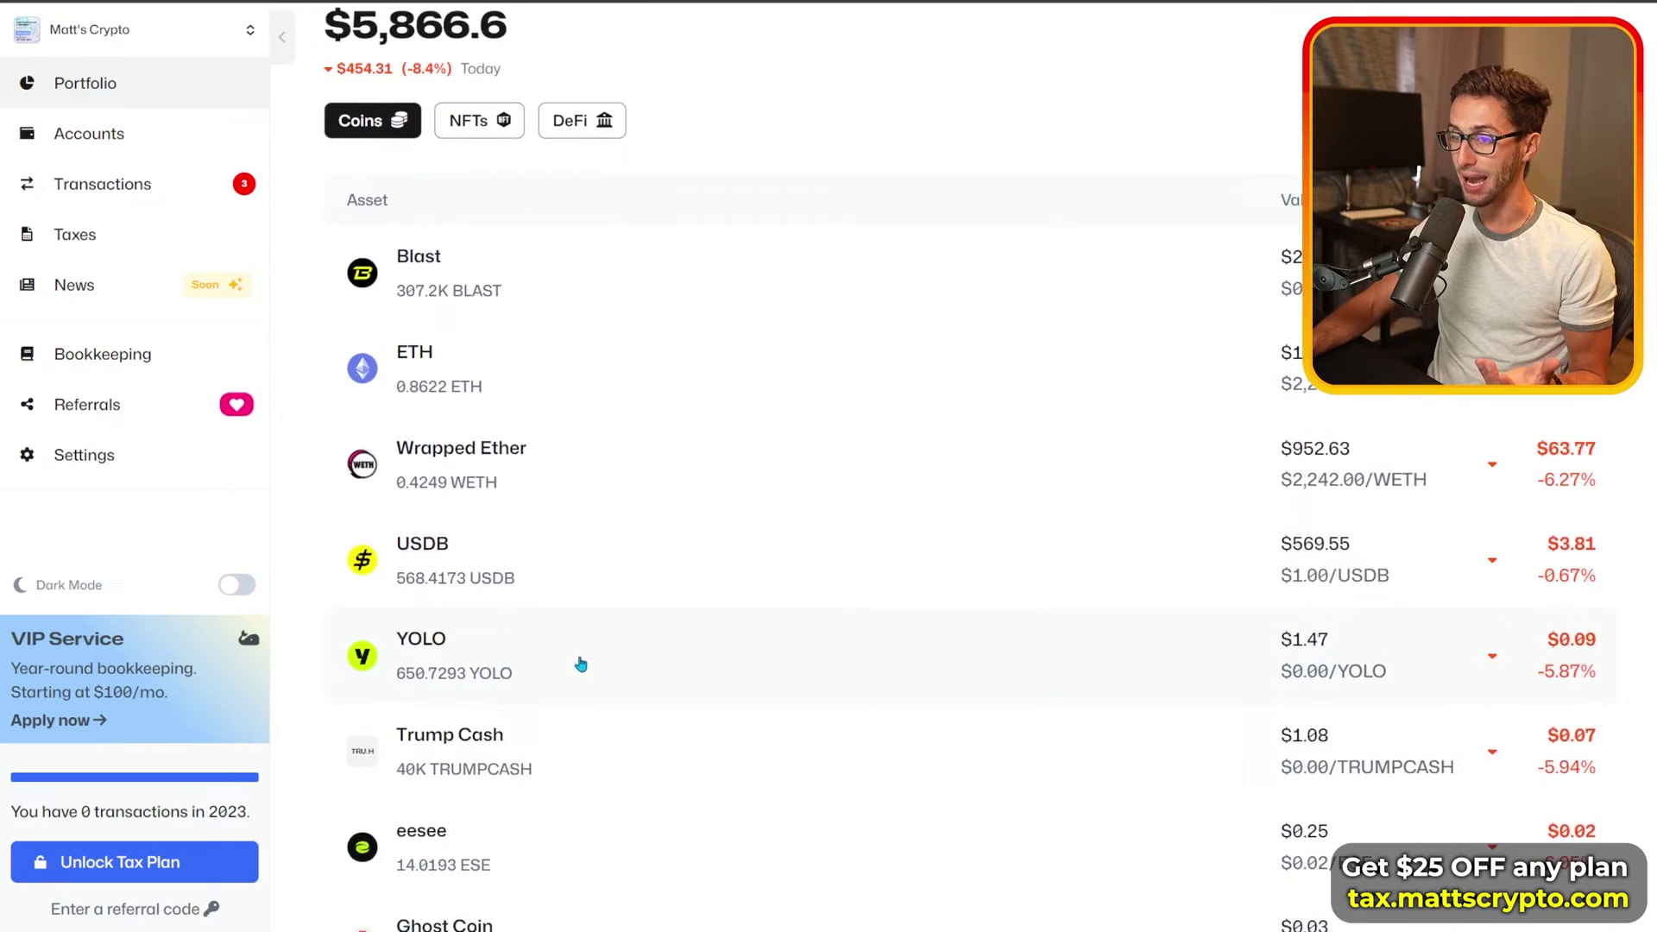
{"action": "scroll", "coordinate": [580, 664], "scroll_direction": "up", "scroll_amount": 1}
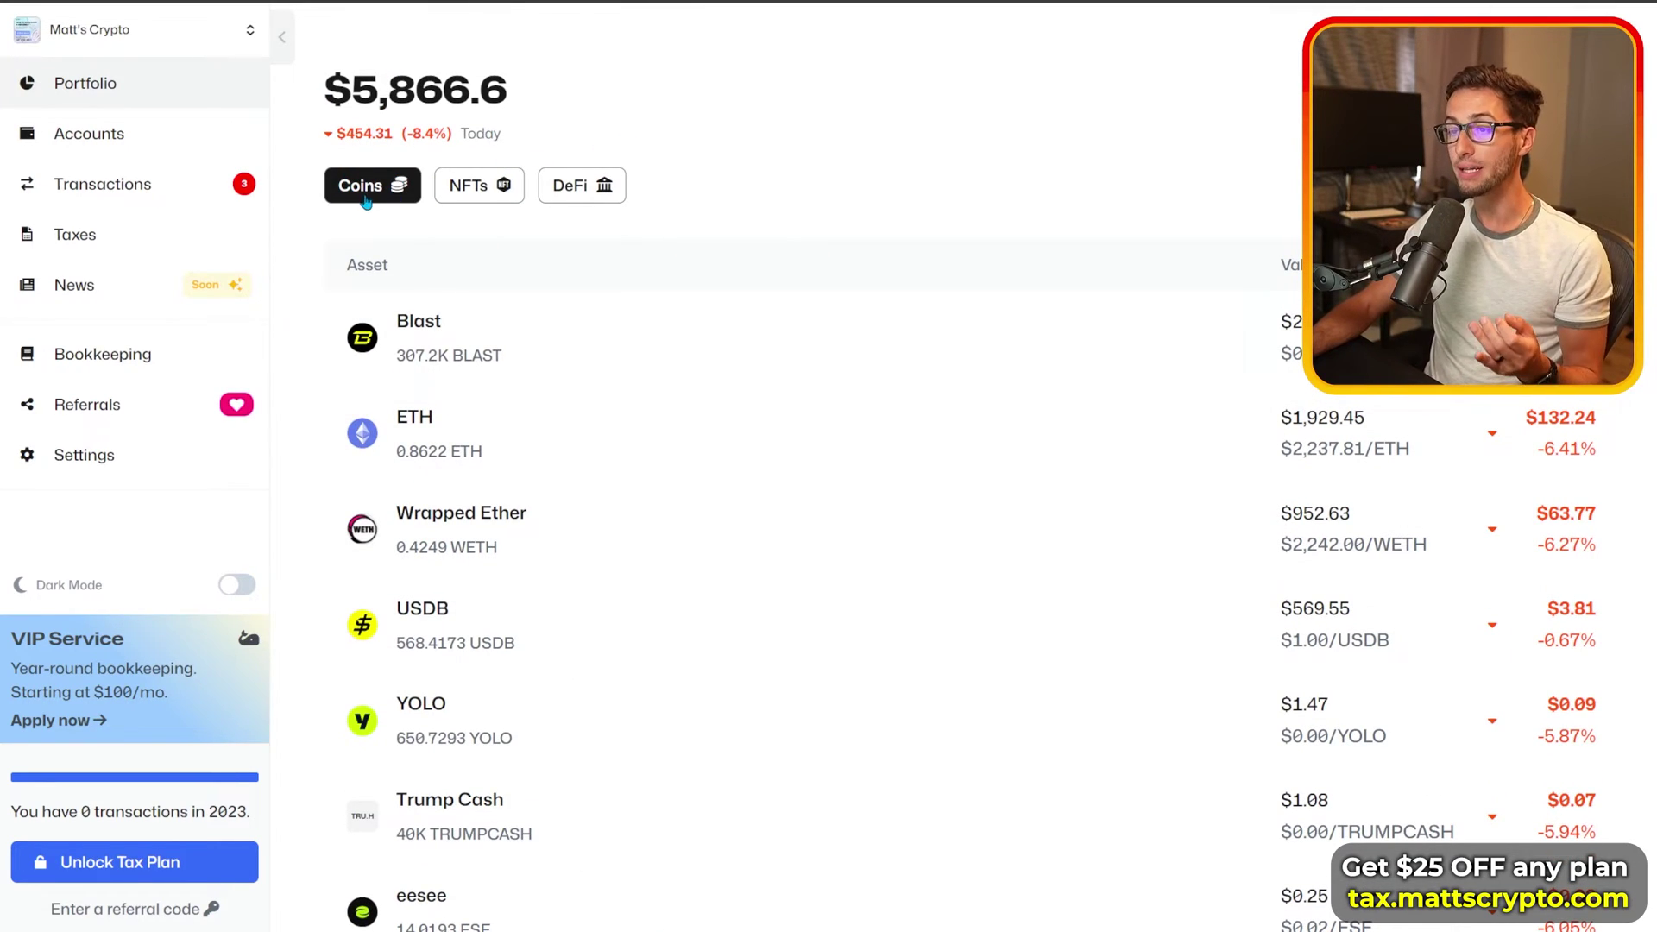
Step: From Accounts, start adding a new account and scroll through the supported wallets and exchanges
{"action": "left_click", "coordinate": [137, 141]}
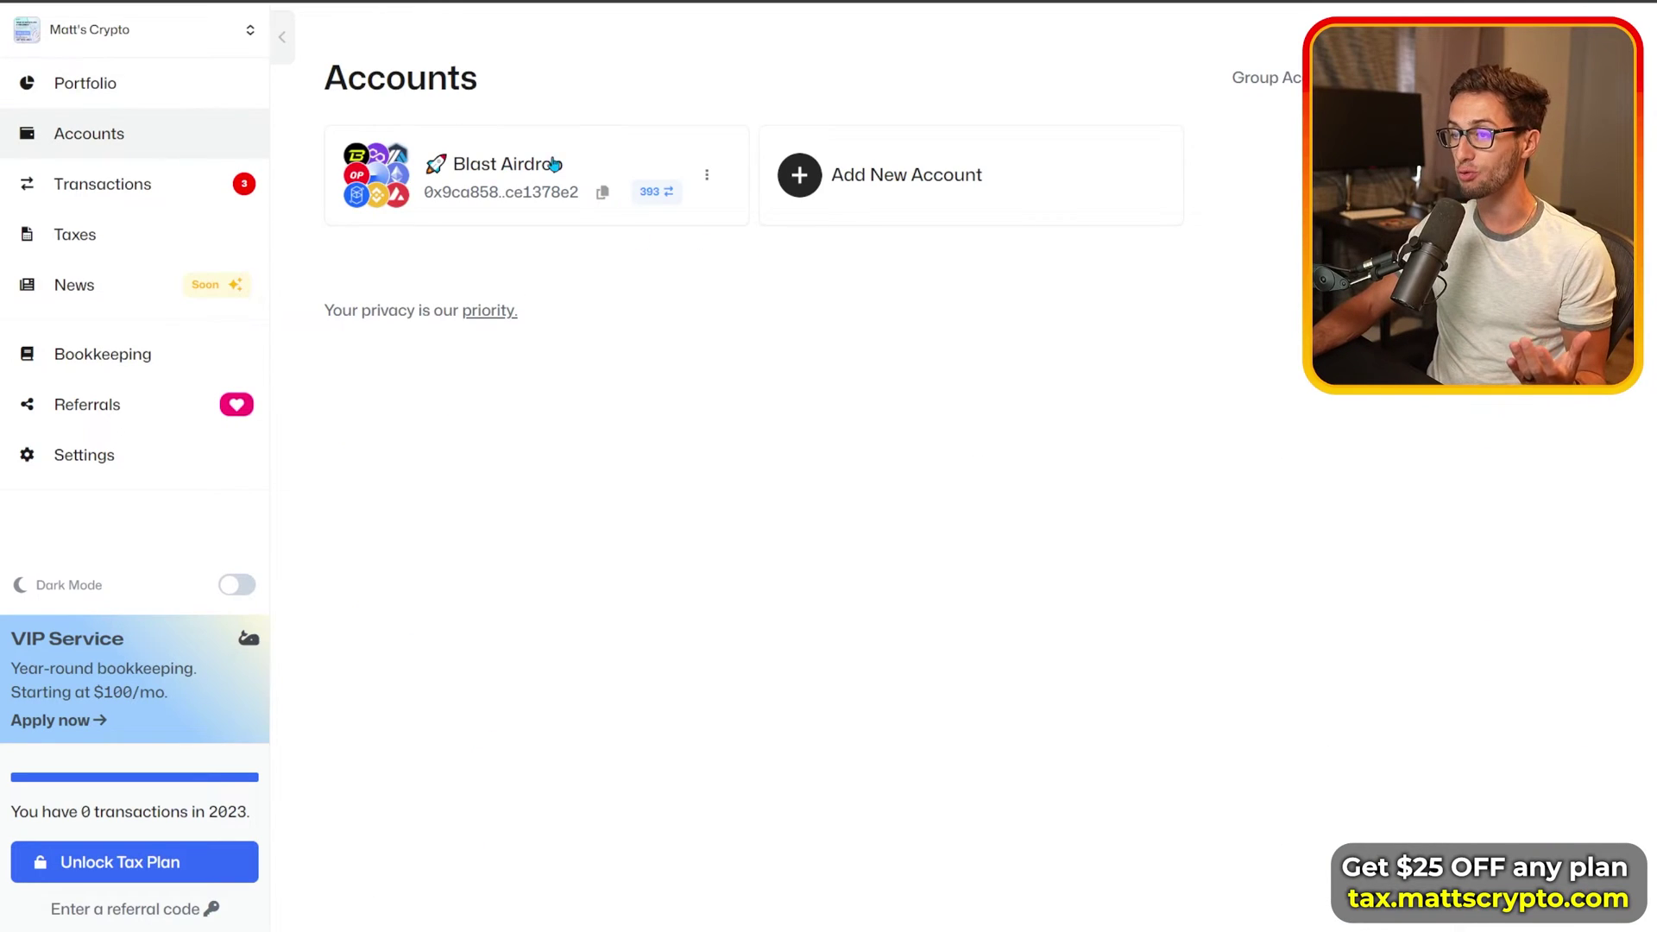
{"action": "left_click", "coordinate": [870, 177]}
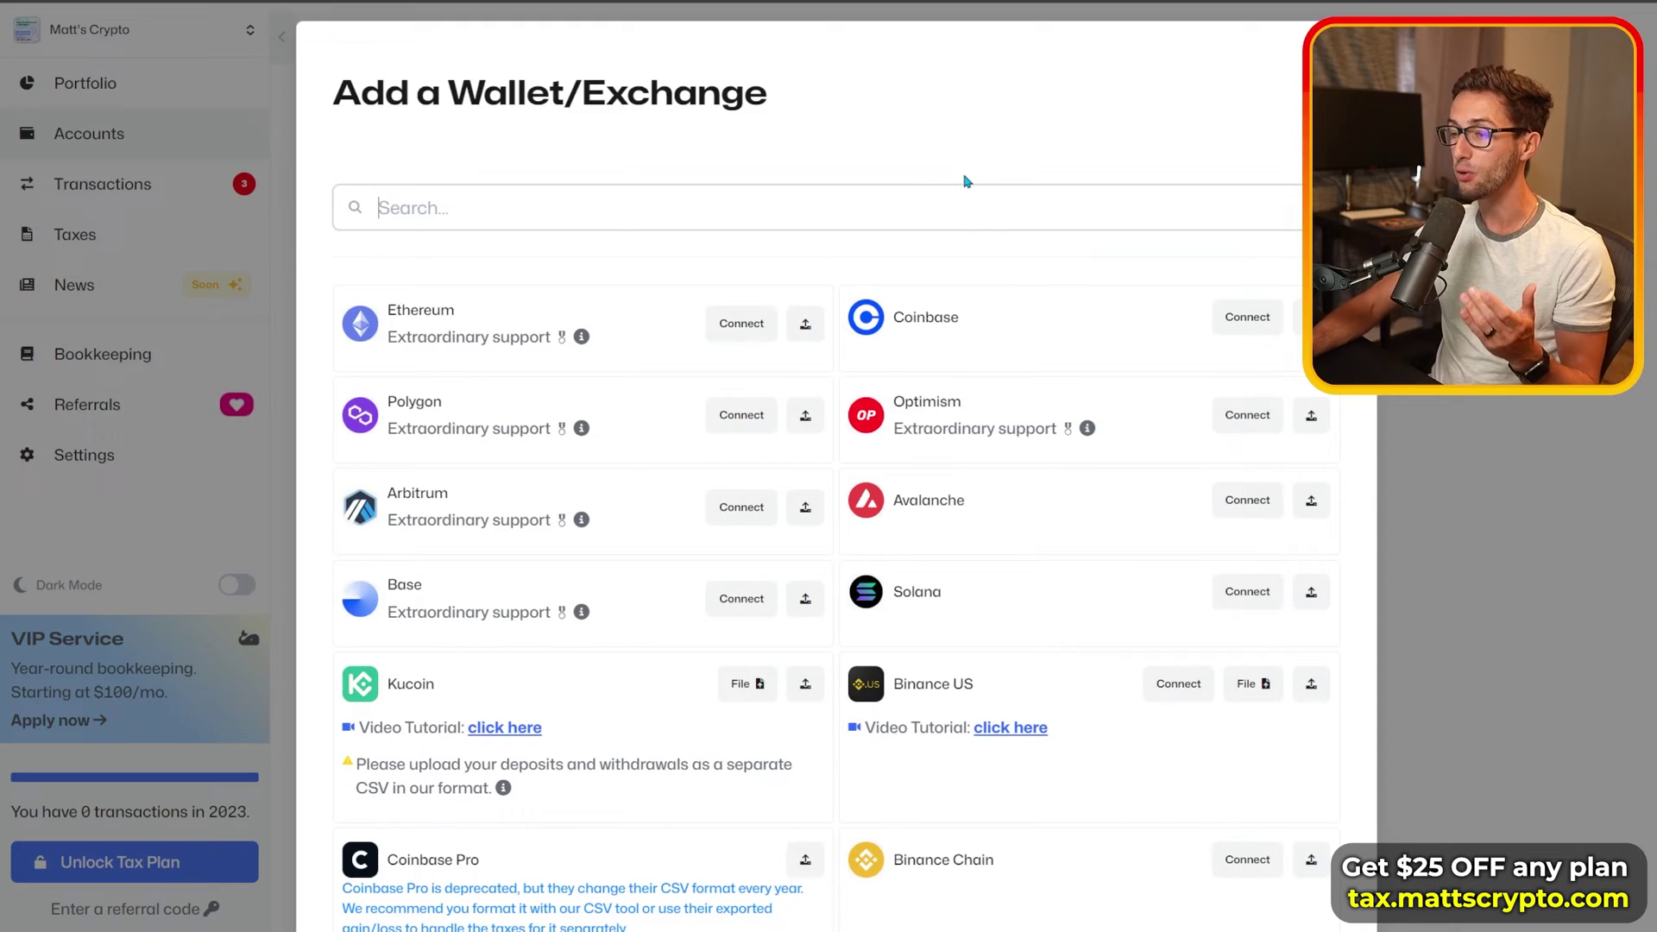
{"action": "scroll", "coordinate": [806, 453], "scroll_direction": "down", "scroll_amount": 8}
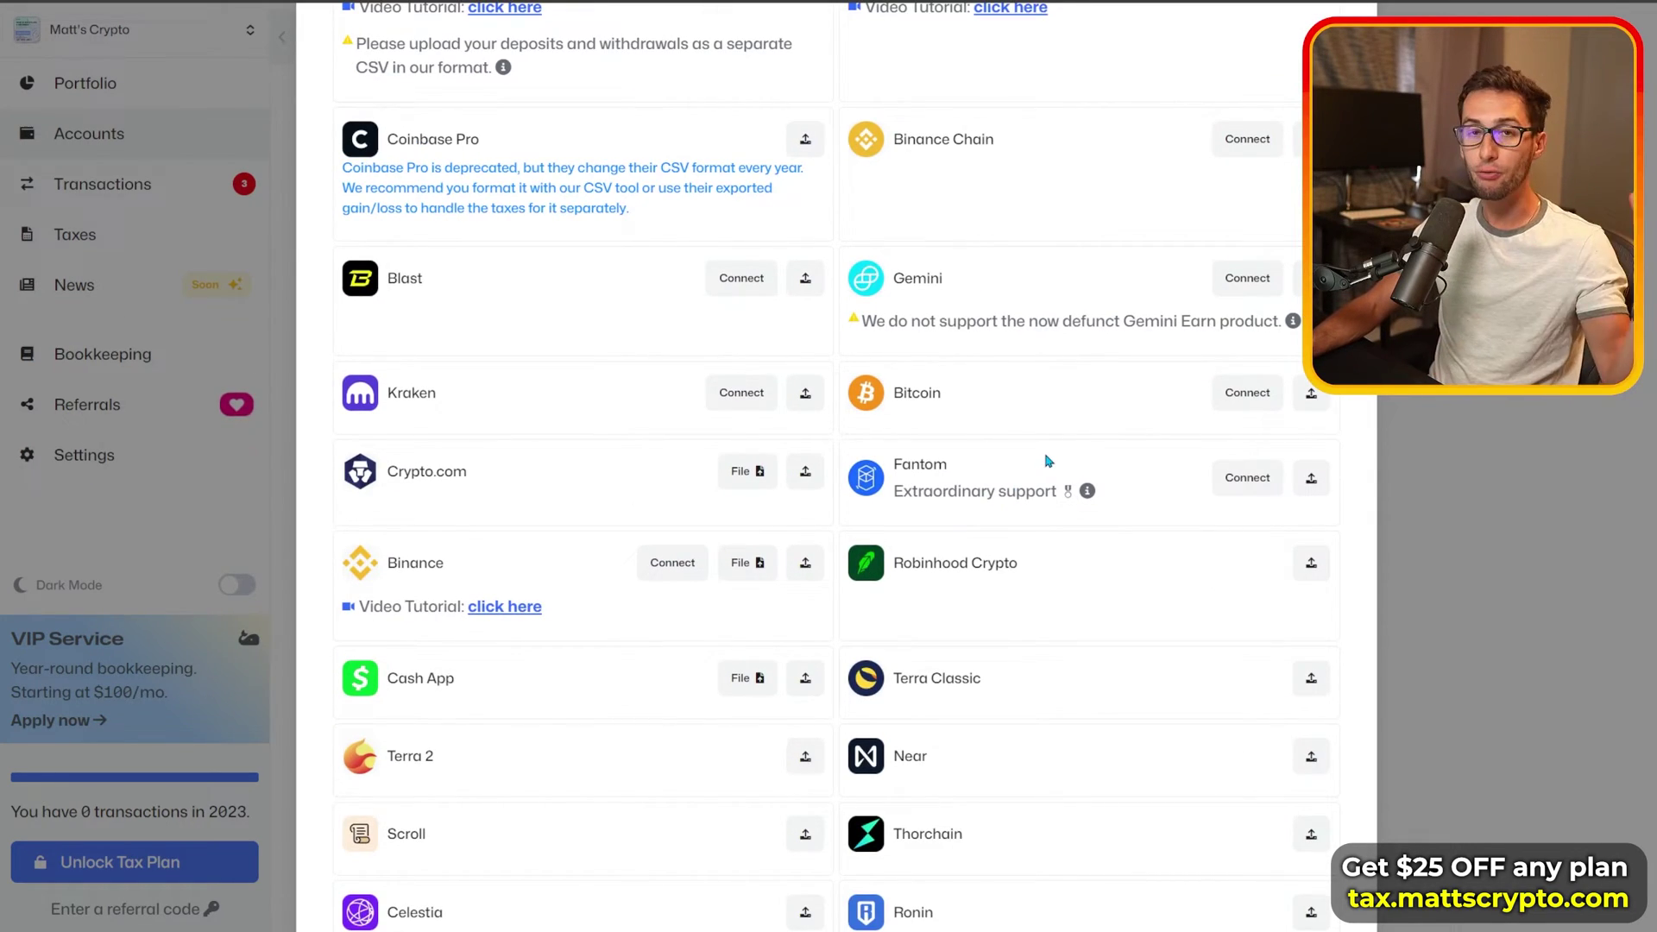
{"action": "scroll", "coordinate": [1044, 461], "scroll_direction": "down", "scroll_amount": 6}
{"action": "scroll", "coordinate": [1021, 451], "scroll_direction": "up", "scroll_amount": 10}
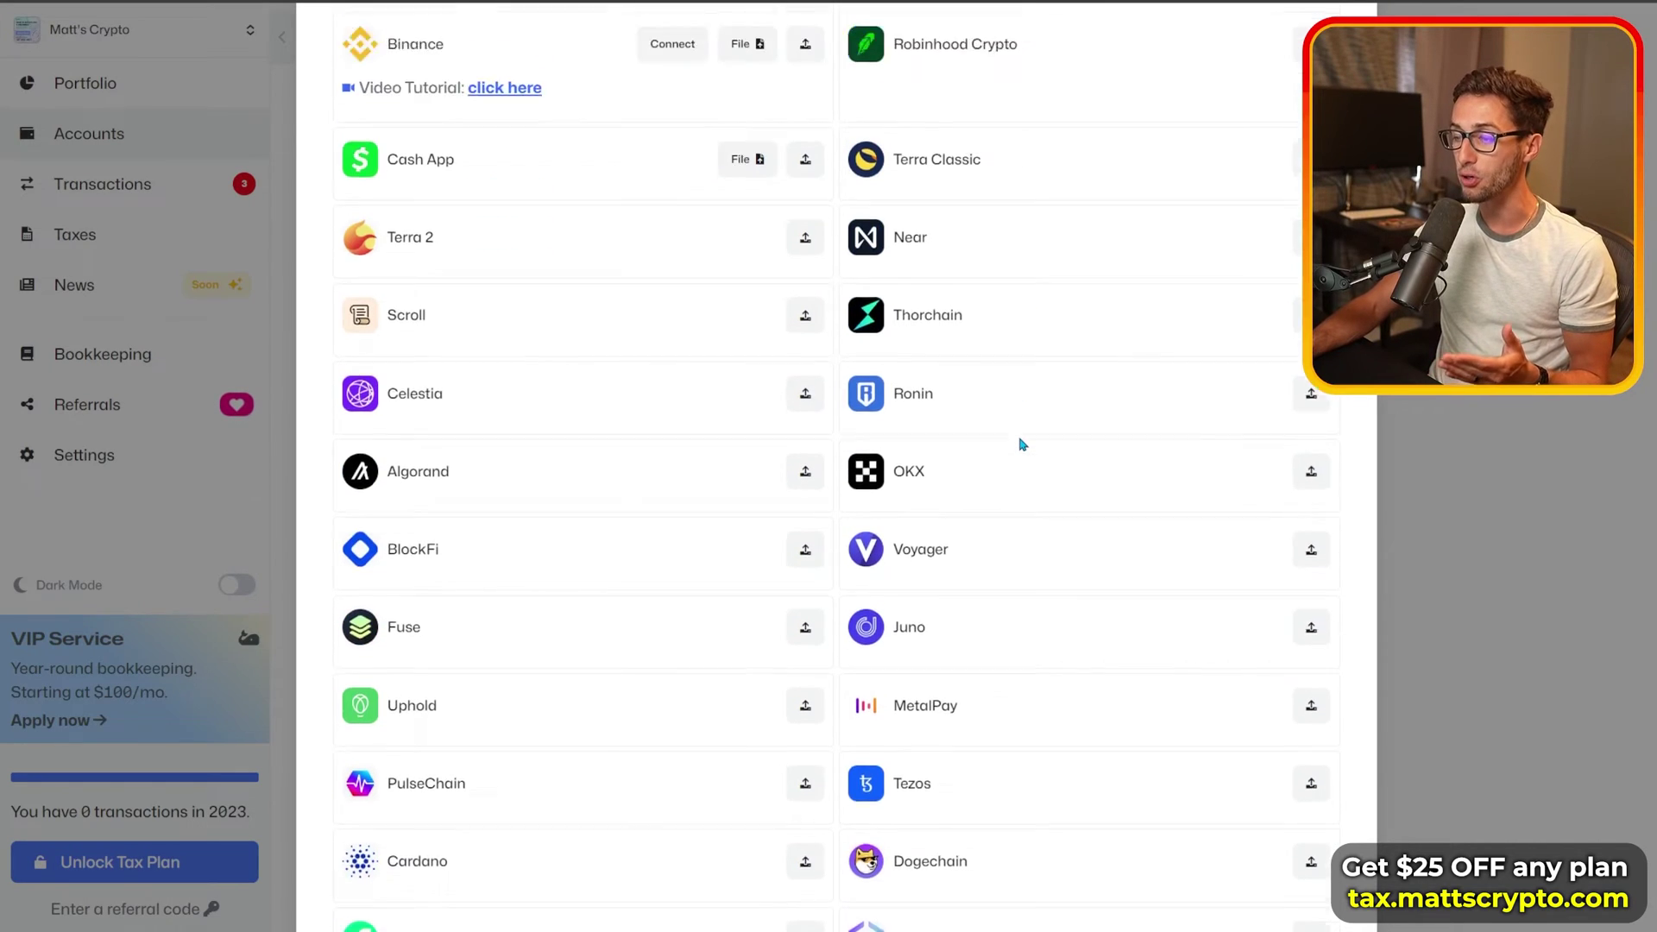
{"action": "scroll", "coordinate": [1014, 441], "scroll_direction": "up", "scroll_amount": 5}
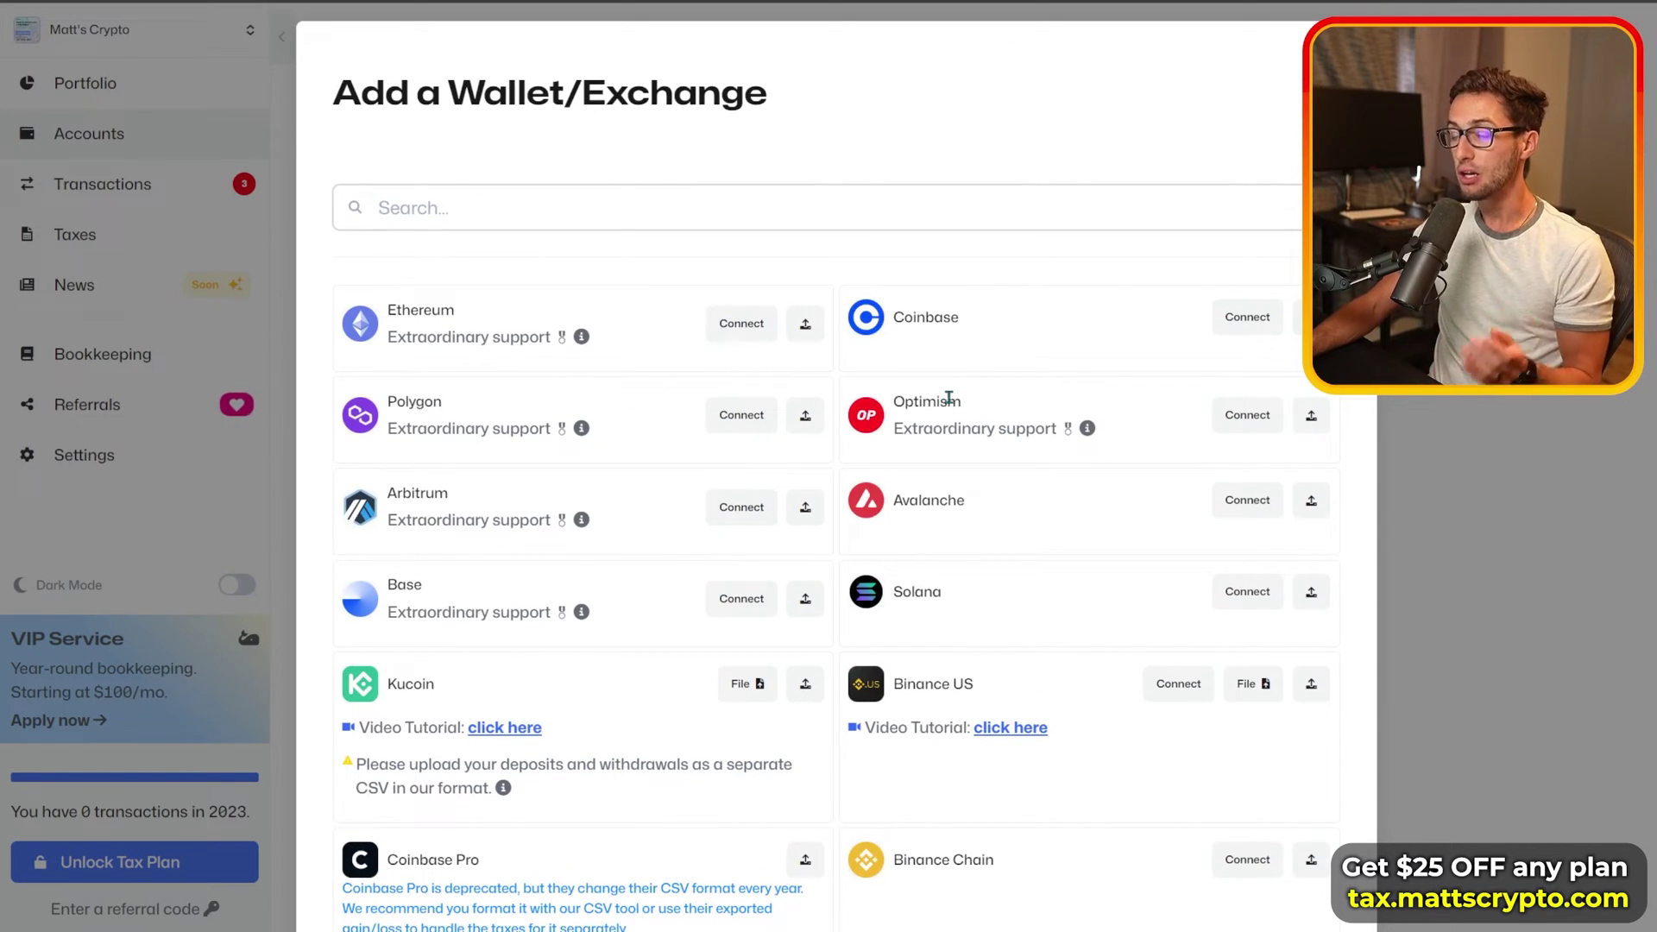
Step: Start an Ethereum connection named 'ETH Wallet 1' with the pasted address and a red ogre icon
{"action": "left_click", "coordinate": [744, 326]}
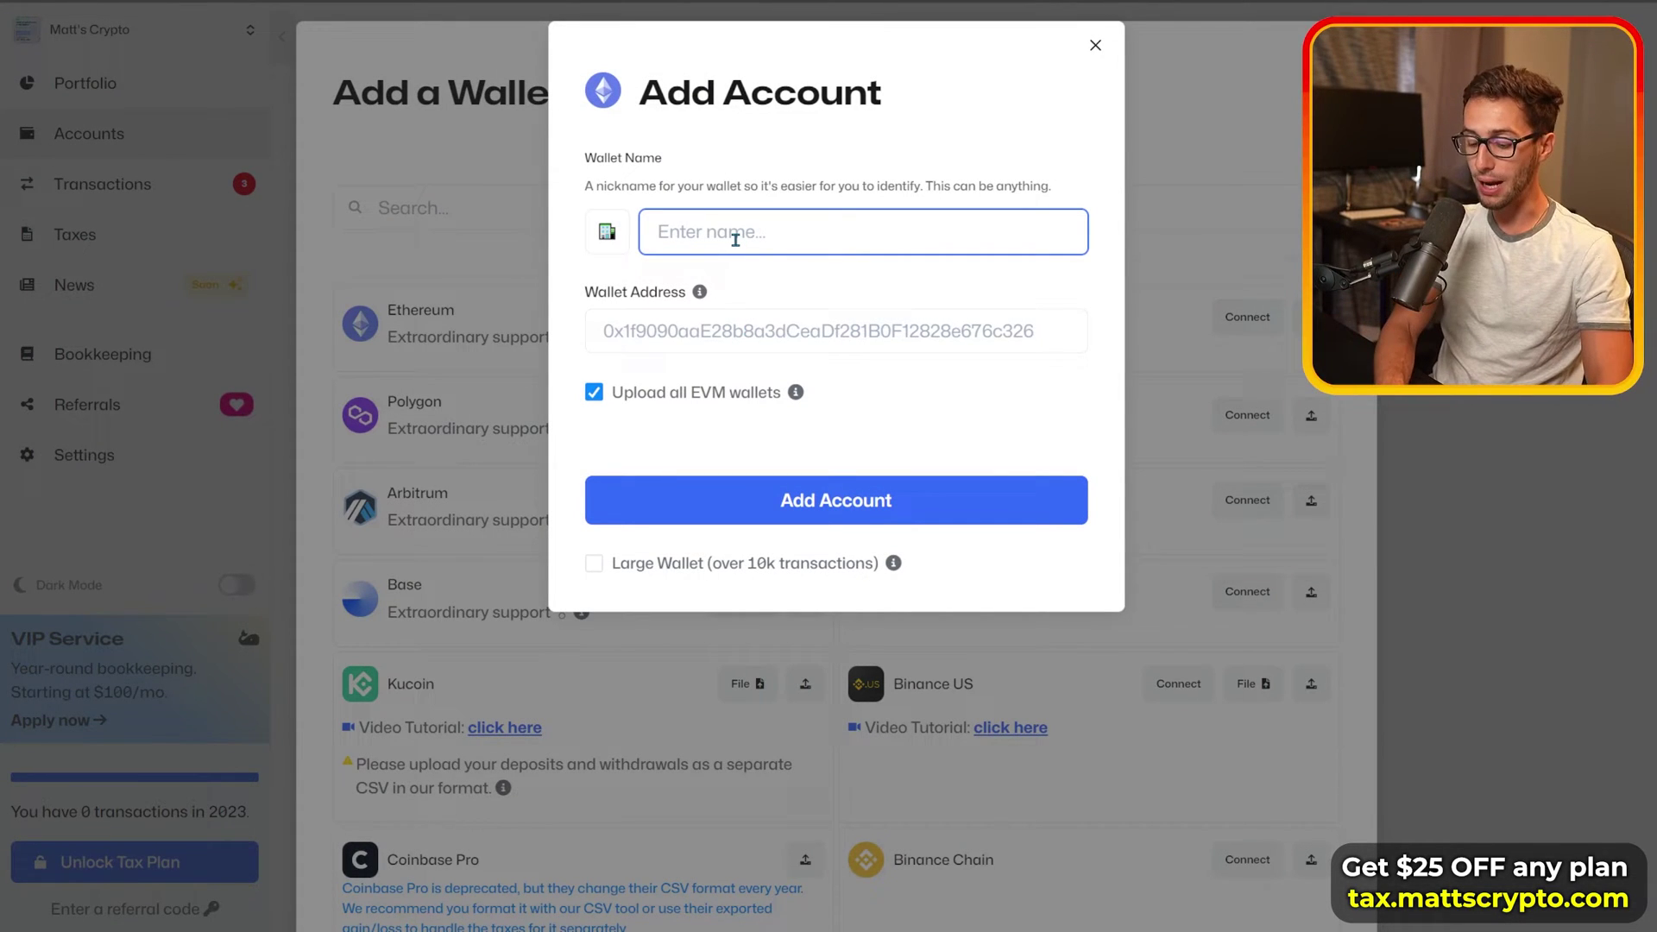
{"action": "type", "text": "ET"}
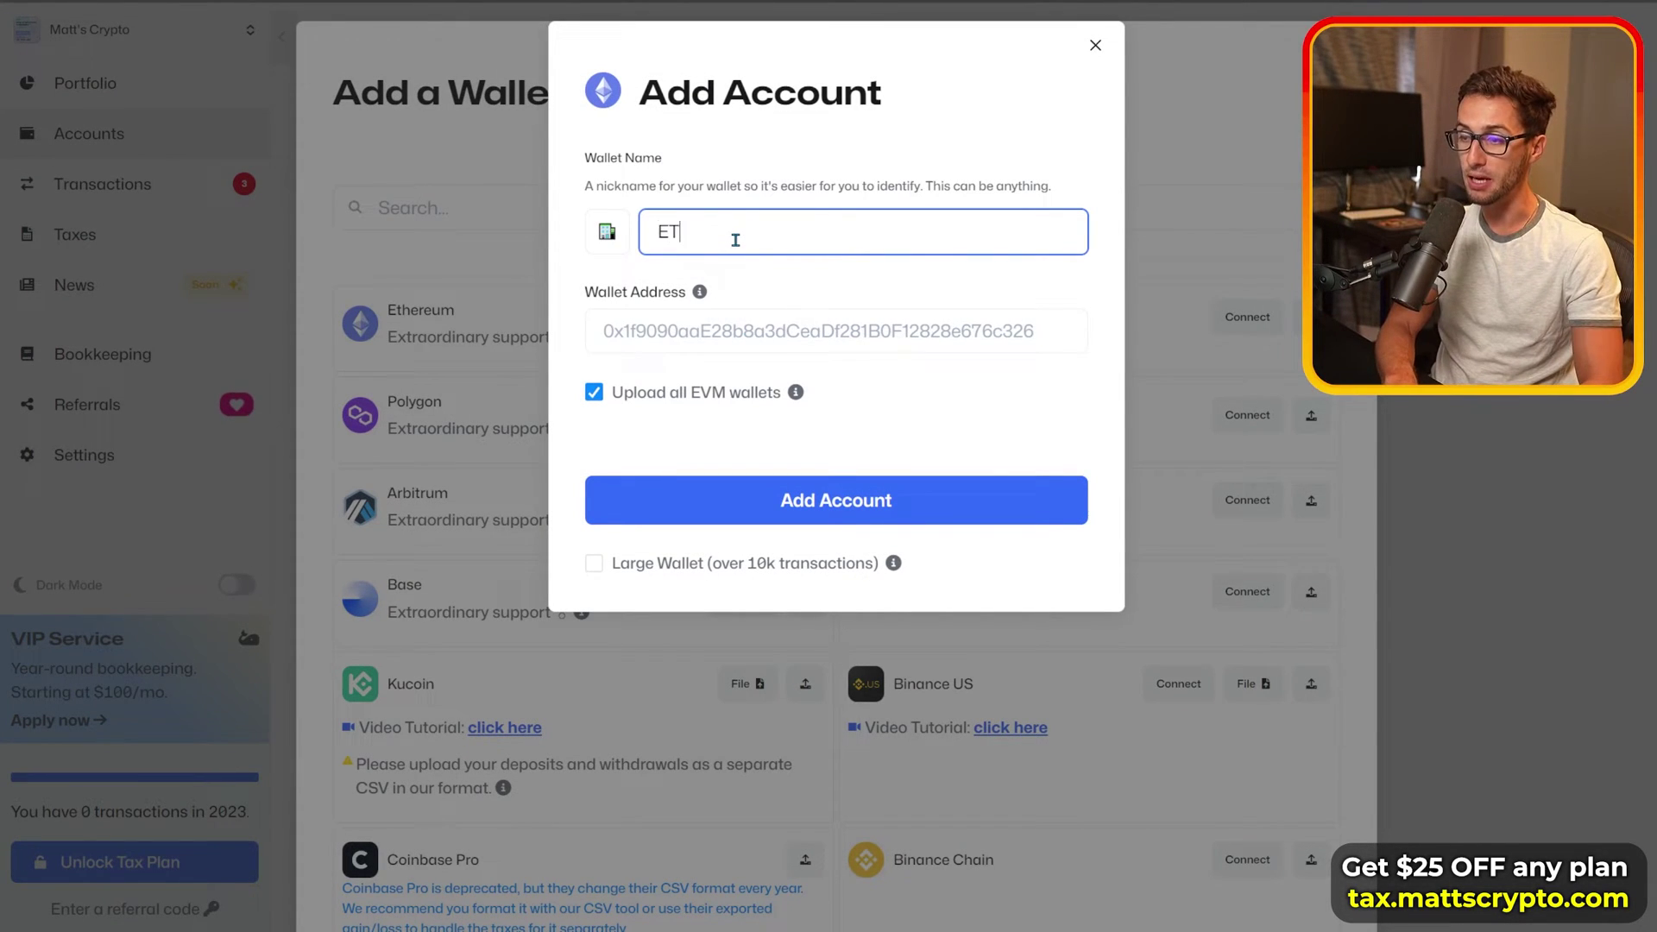
{"action": "type", "text": "H Wallet 1"}
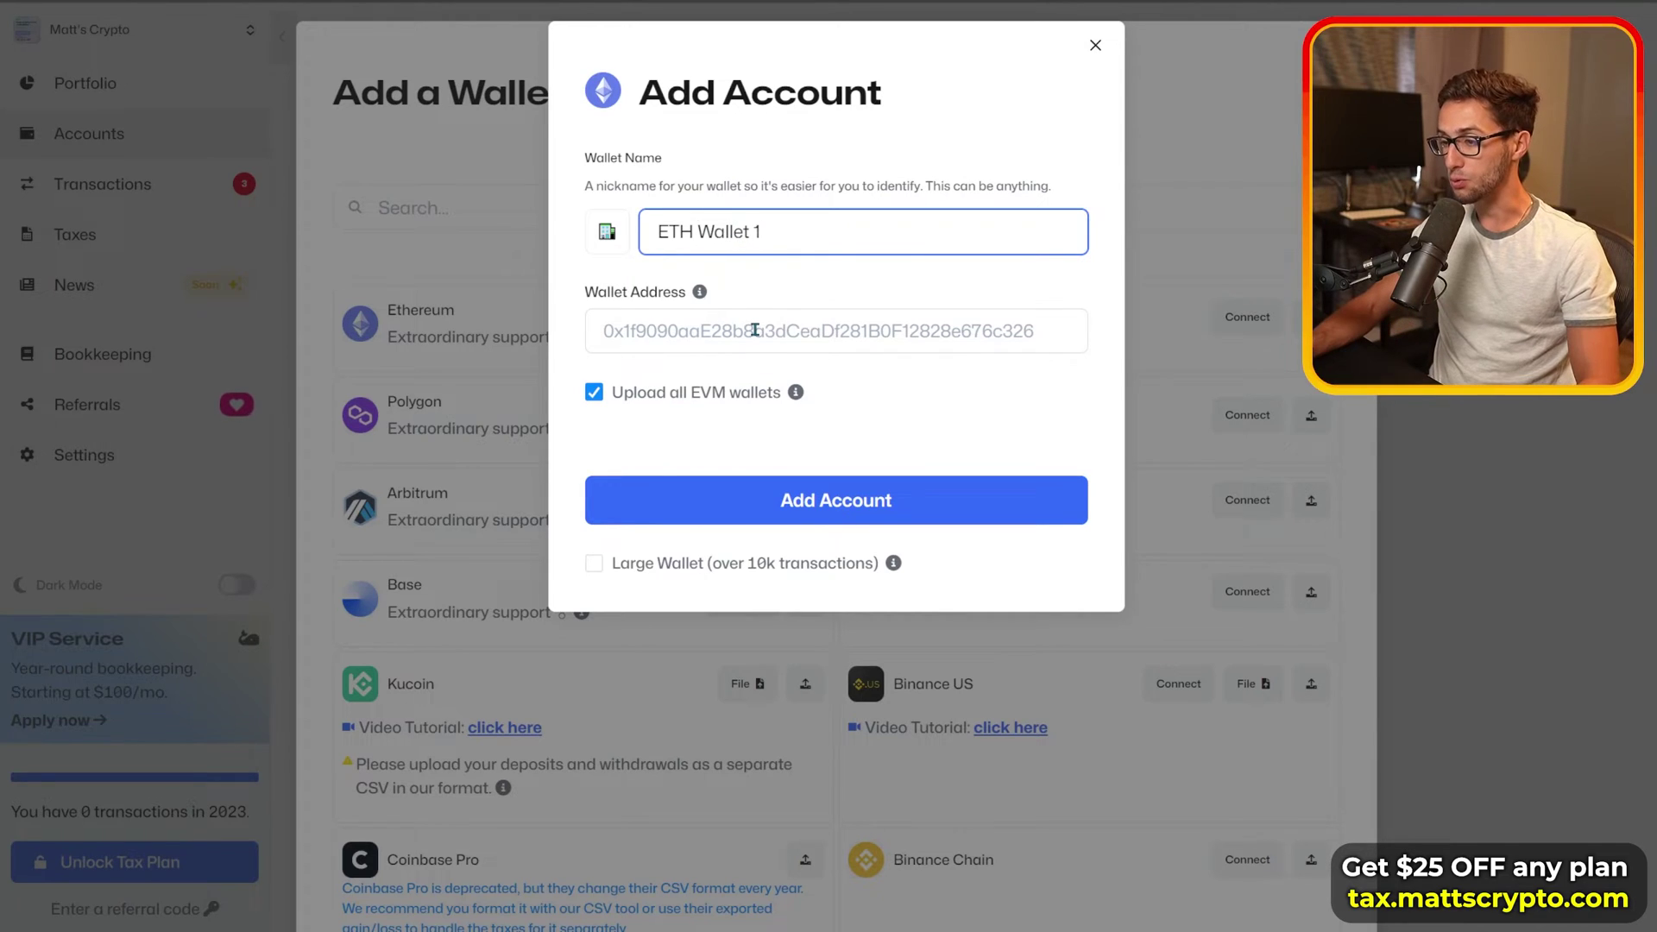
{"action": "left_click", "coordinate": [830, 316]}
{"action": "type", "text": "0xe3208389C0B374997D4F2cb860C885A2d625ce45"}
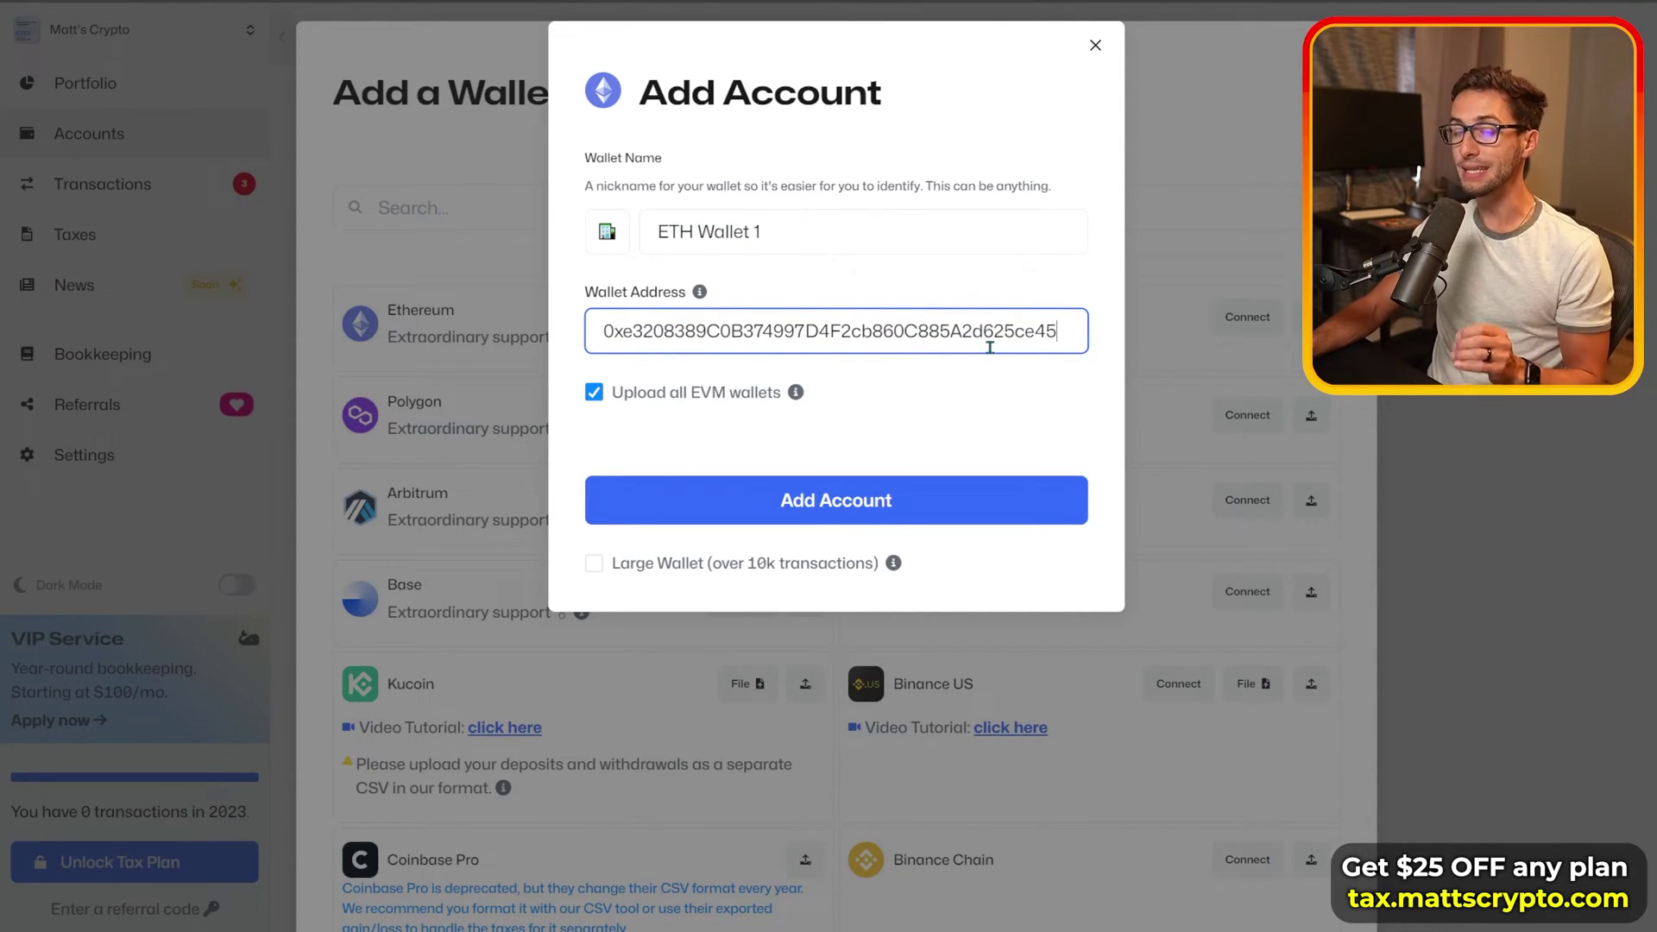
{"action": "left_click", "coordinate": [607, 232]}
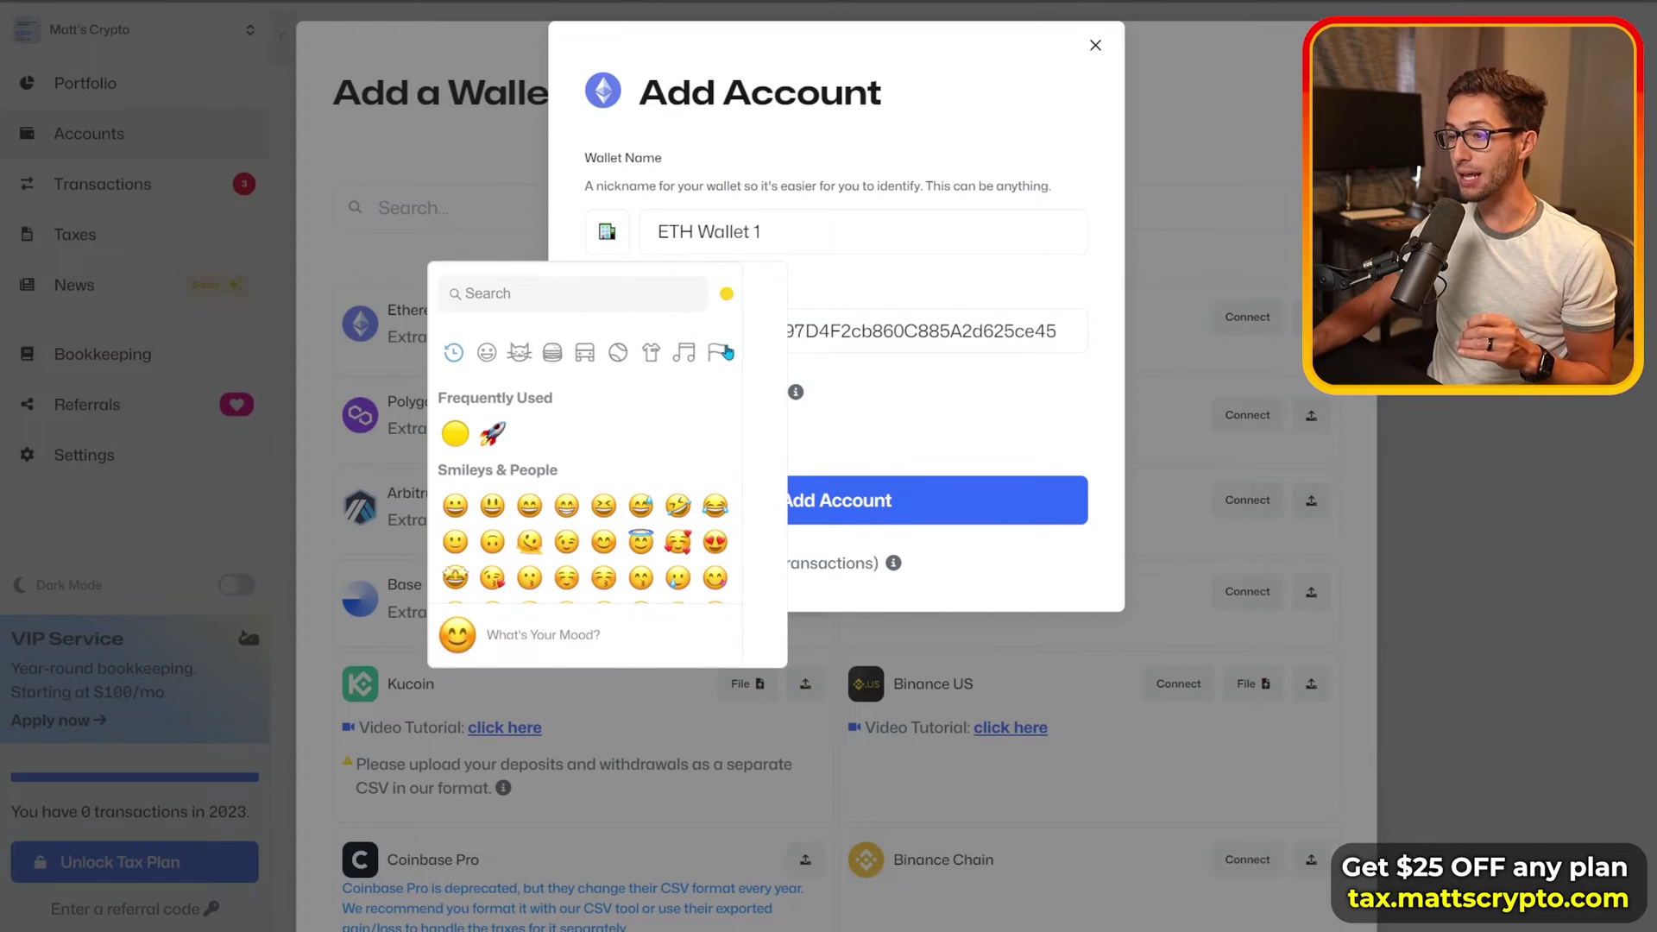
{"action": "scroll", "coordinate": [587, 501], "scroll_direction": "down", "scroll_amount": 5}
{"action": "left_click", "coordinate": [603, 541]}
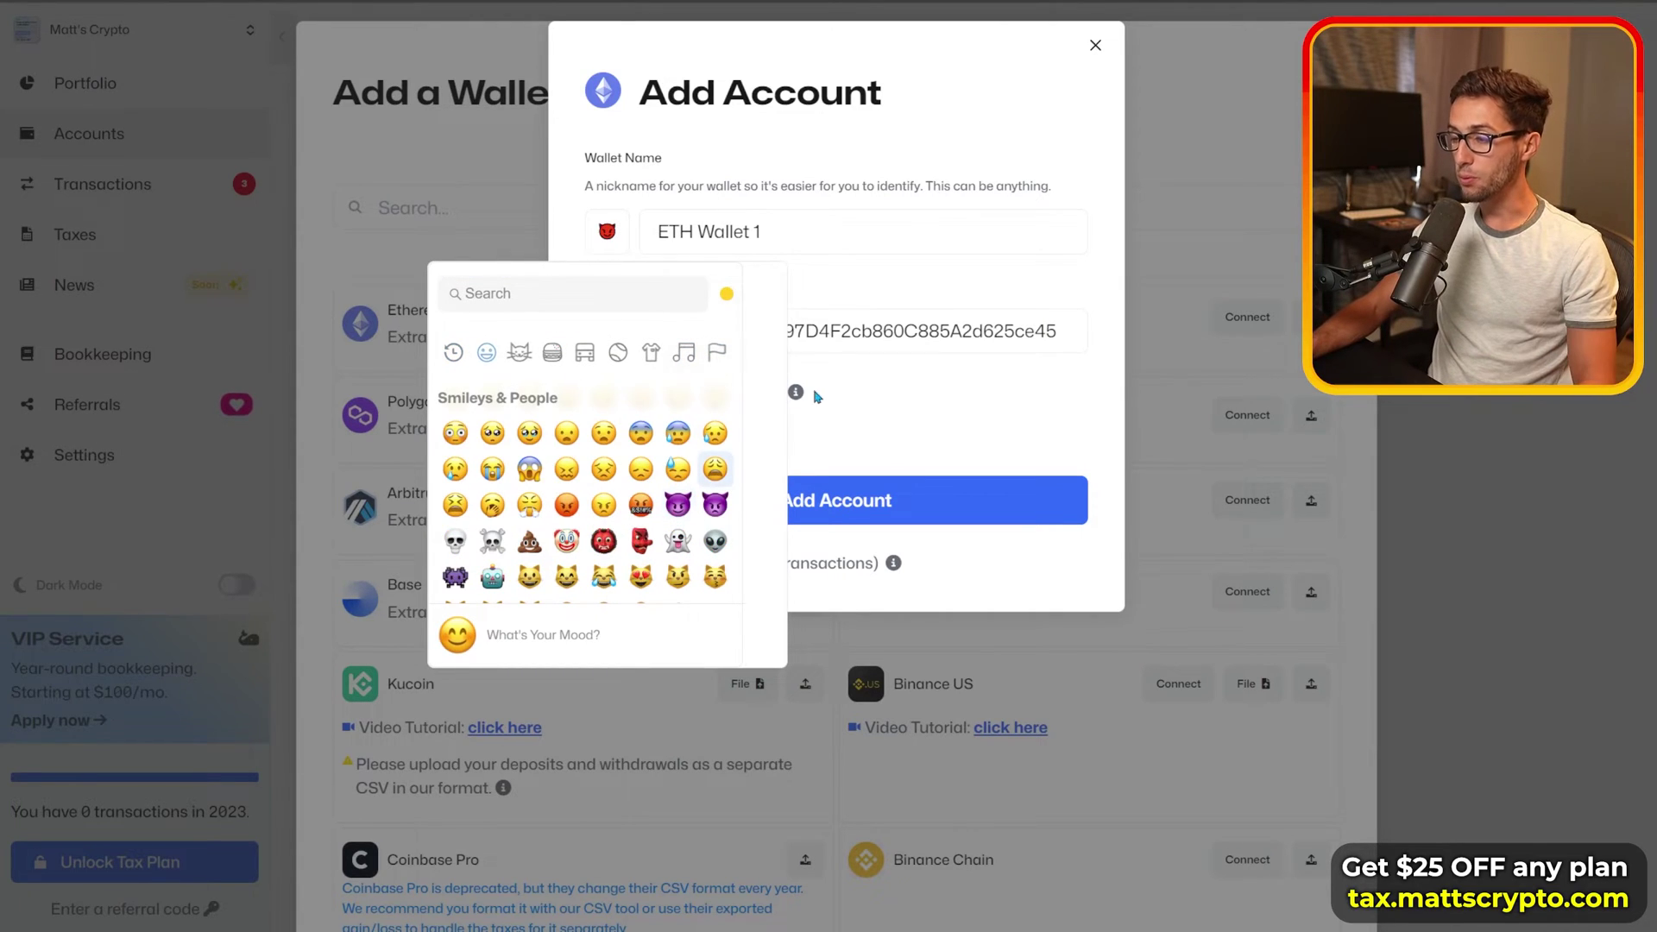
{"action": "left_click", "coordinate": [881, 293]}
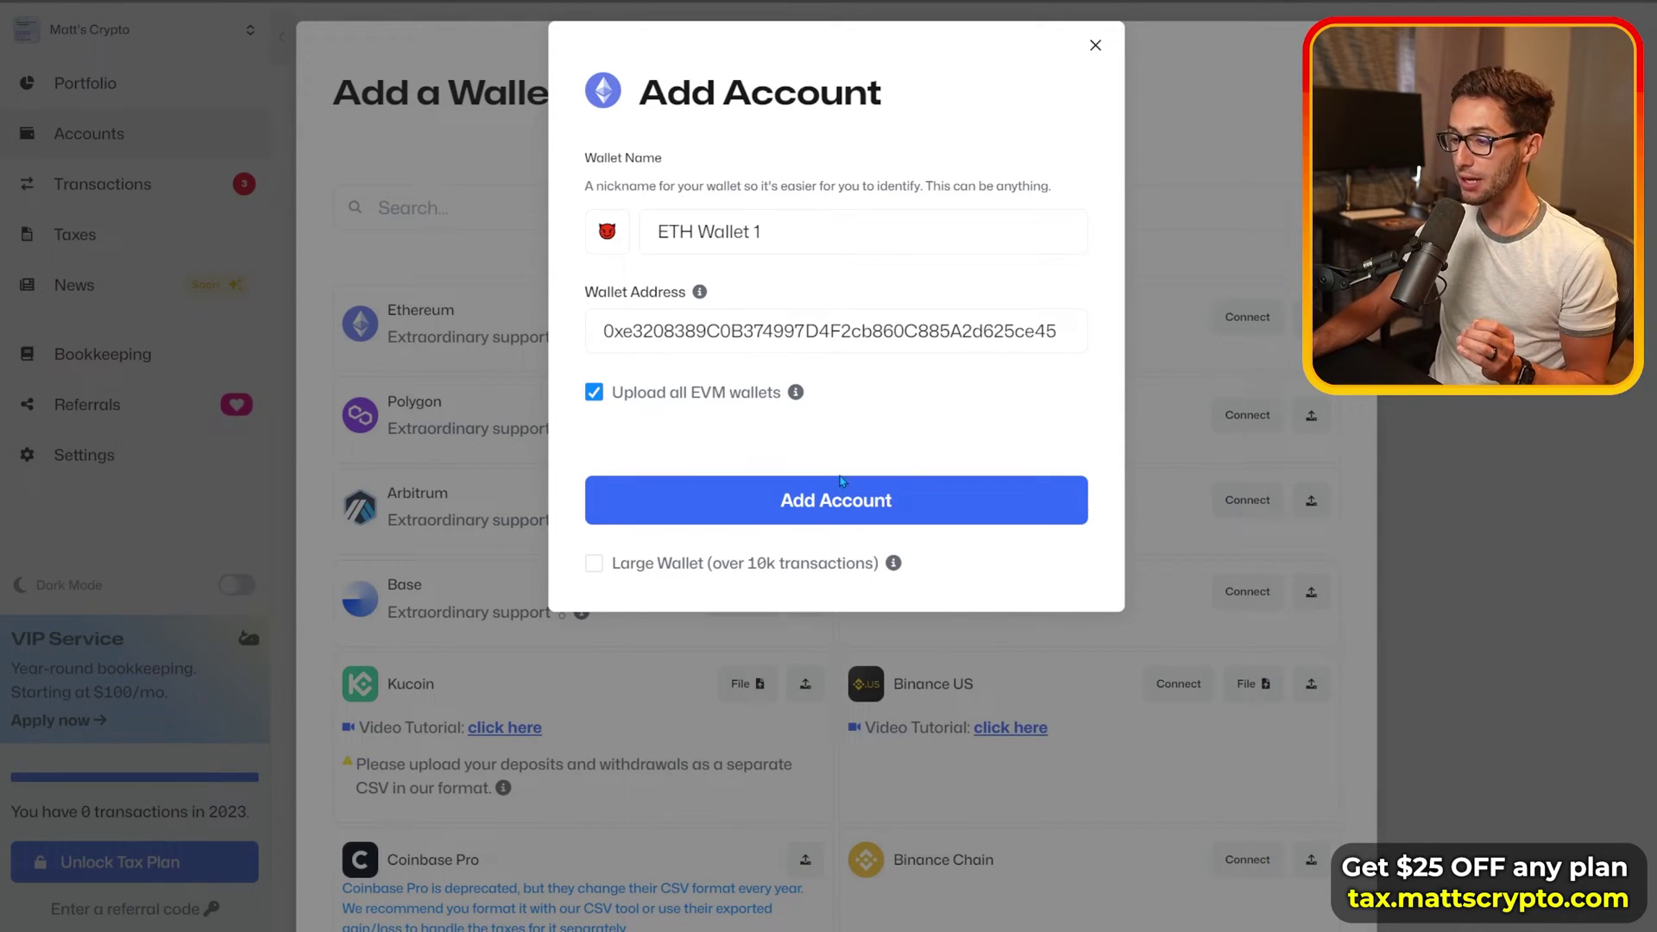
Step: Review the large-wallet transaction limit note and create the ETH Wallet 1 account
{"action": "left_click_drag", "start_coordinate": [716, 563], "coordinate": [874, 568]}
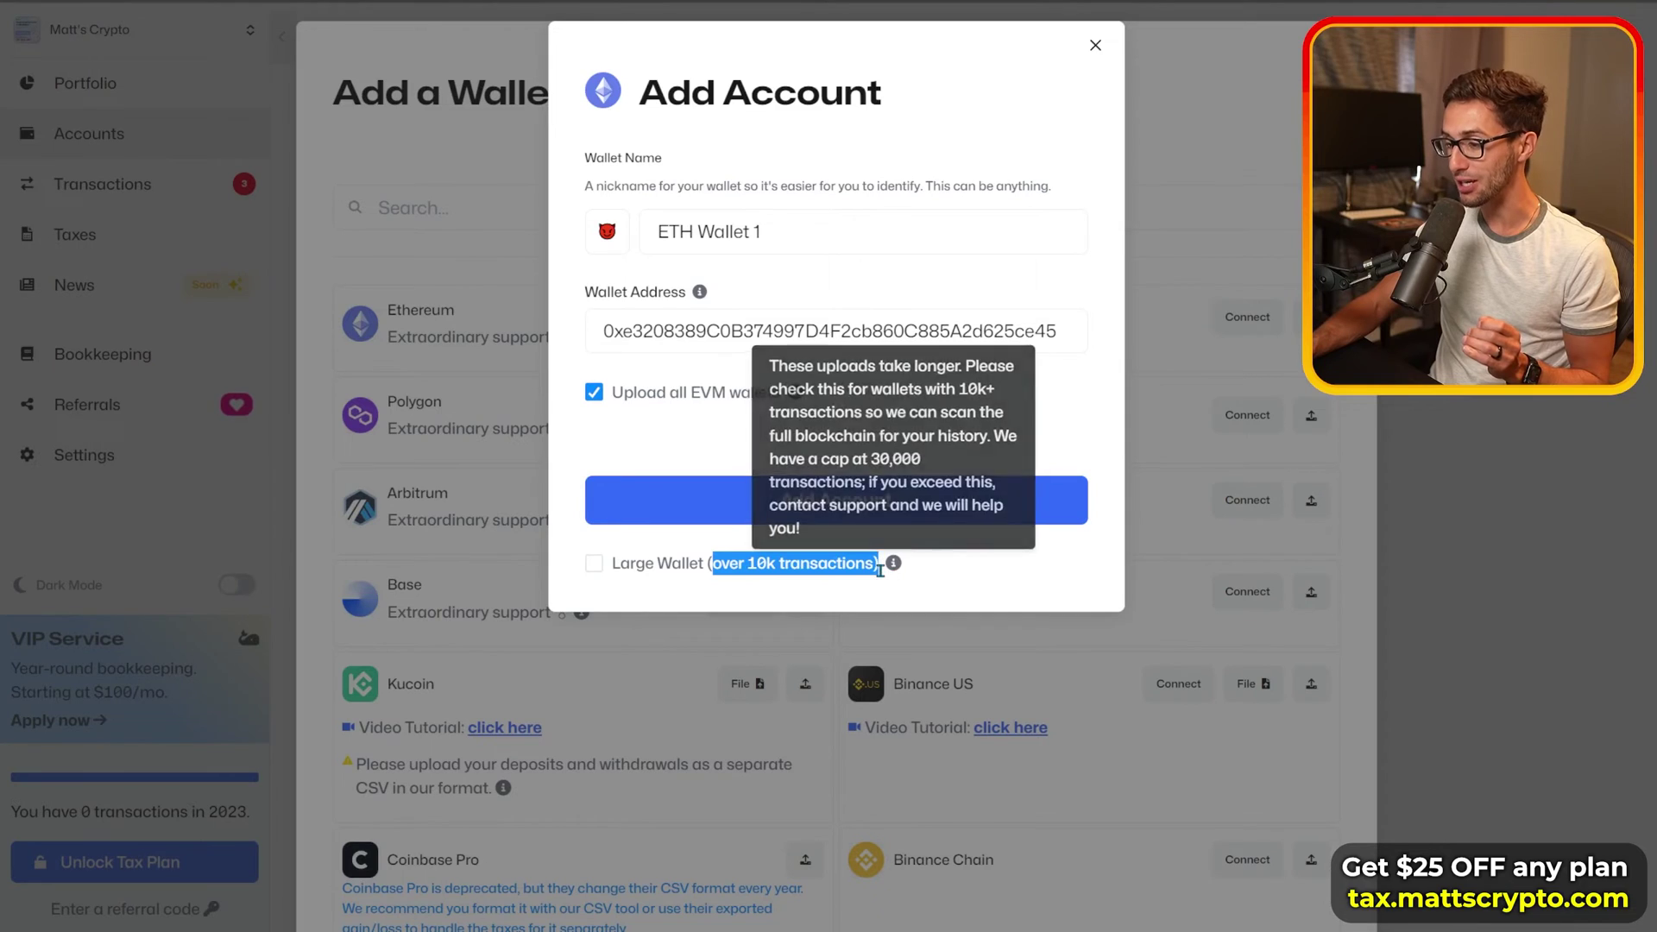
{"action": "left_click", "coordinate": [706, 578]}
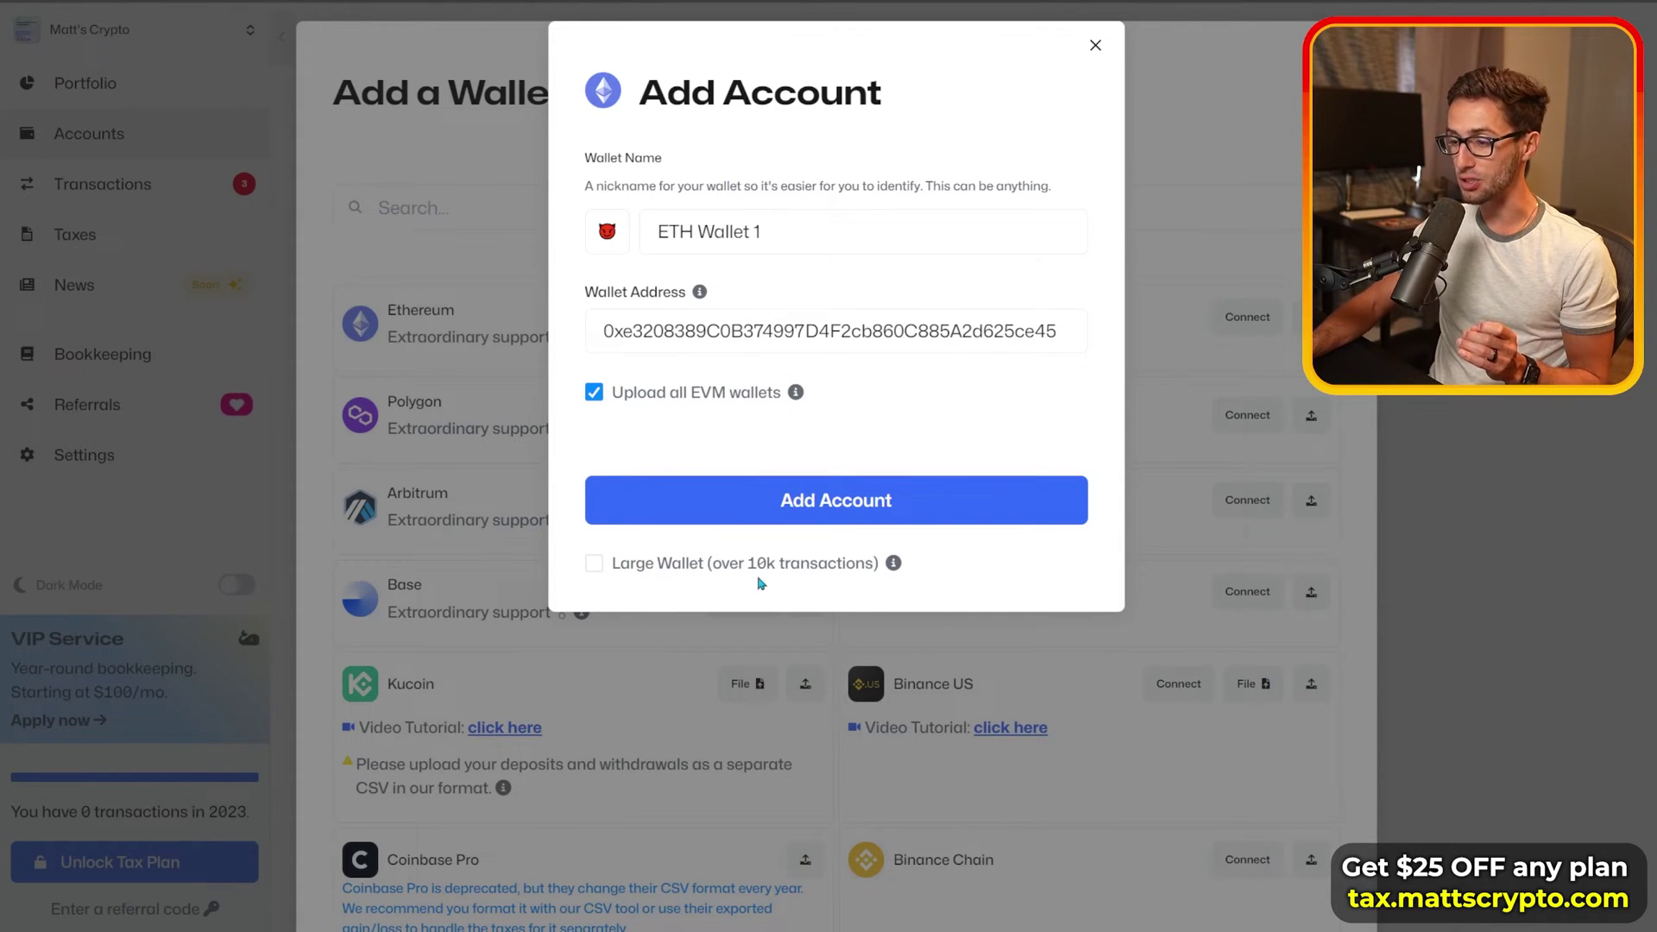
{"action": "left_click_drag", "start_coordinate": [775, 565], "coordinate": [856, 567]}
{"action": "left_click", "coordinate": [822, 568]}
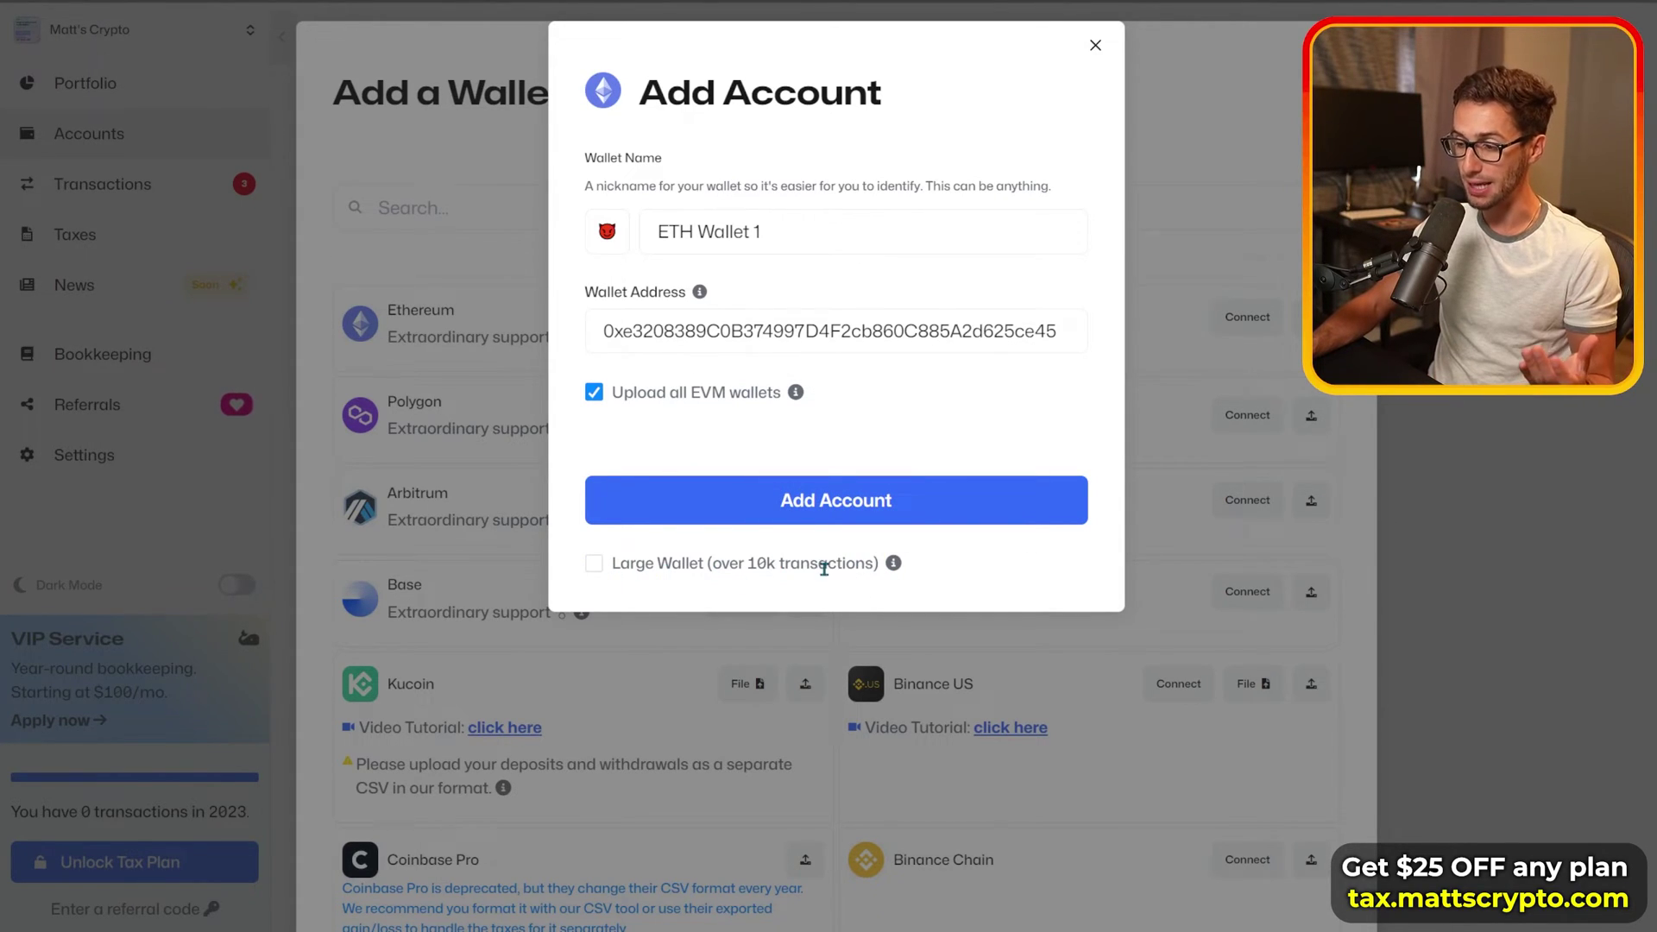
{"action": "mouse_move", "coordinate": [892, 565]}
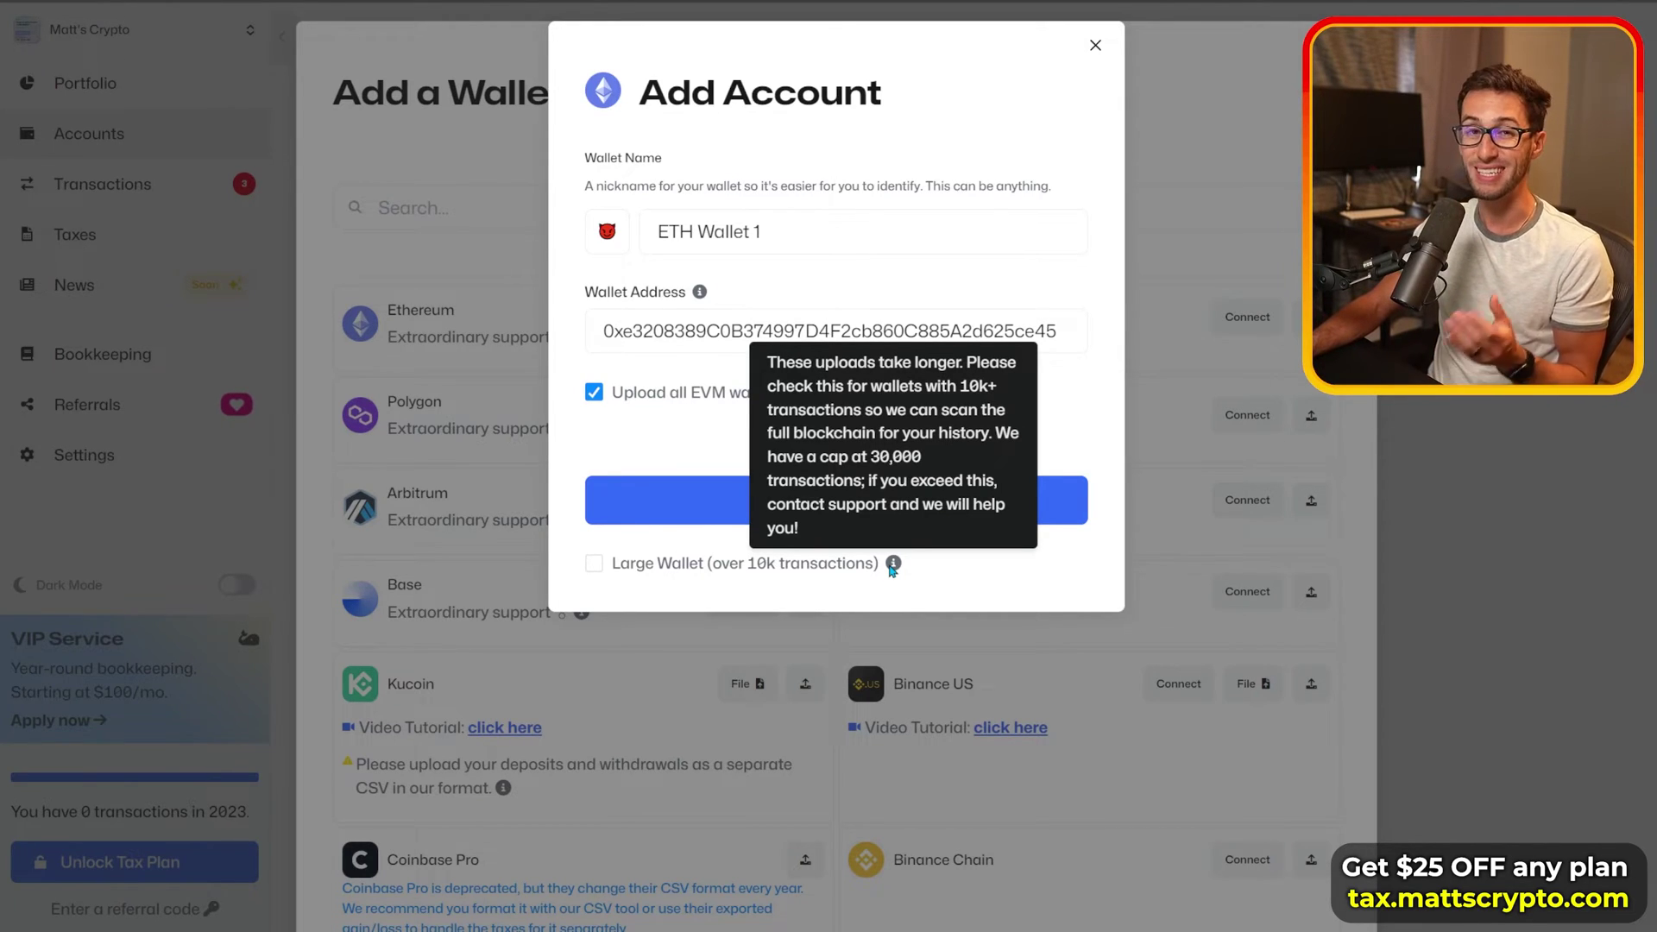
{"action": "left_click", "coordinate": [788, 507]}
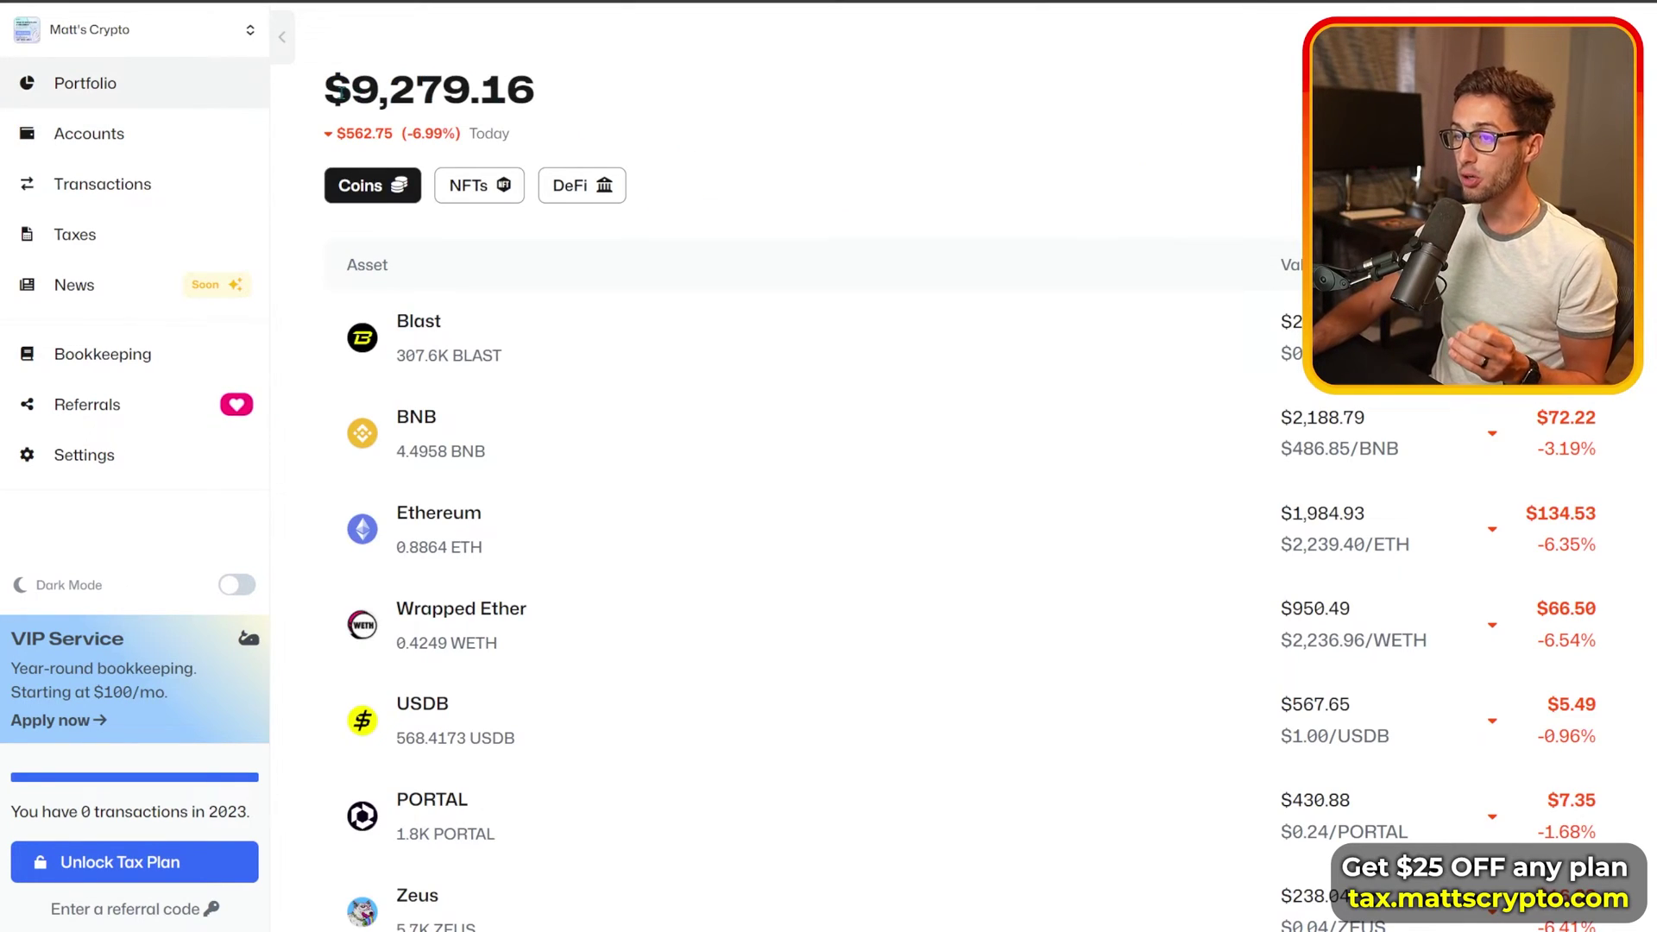
Step: Highlight the new portfolio total, then refresh the portfolio balances
{"action": "left_click_drag", "start_coordinate": [342, 93], "coordinate": [593, 100]}
{"action": "left_click", "coordinate": [764, 158]}
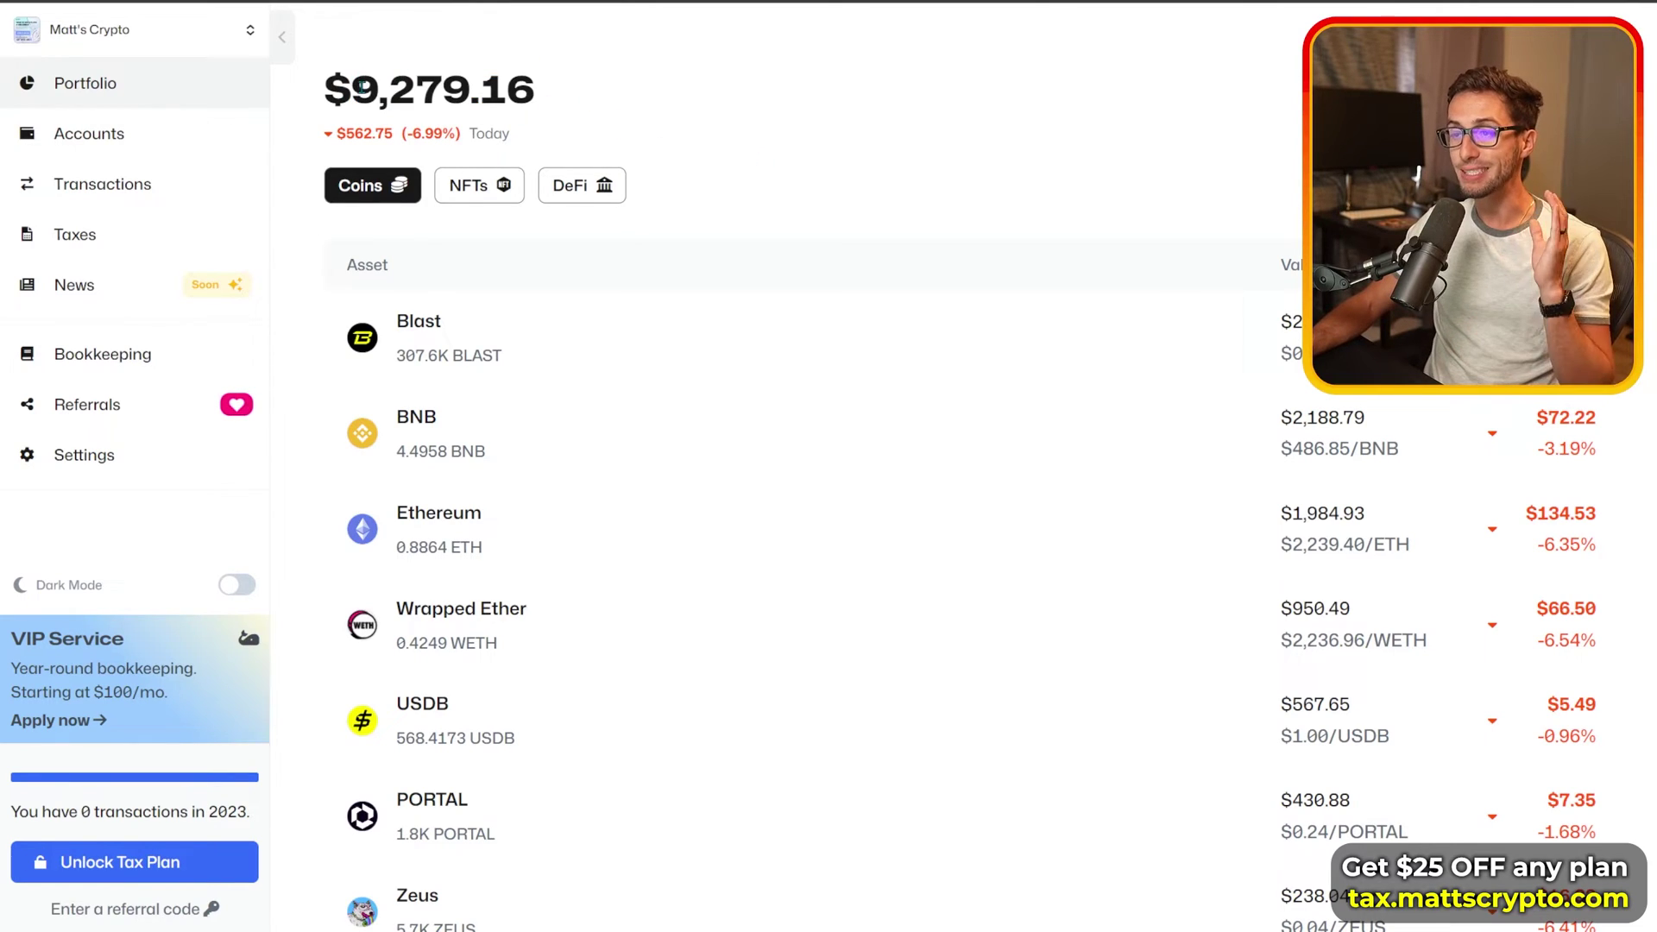
{"action": "left_click_drag", "start_coordinate": [362, 86], "coordinate": [564, 102]}
{"action": "left_click", "coordinate": [774, 134]}
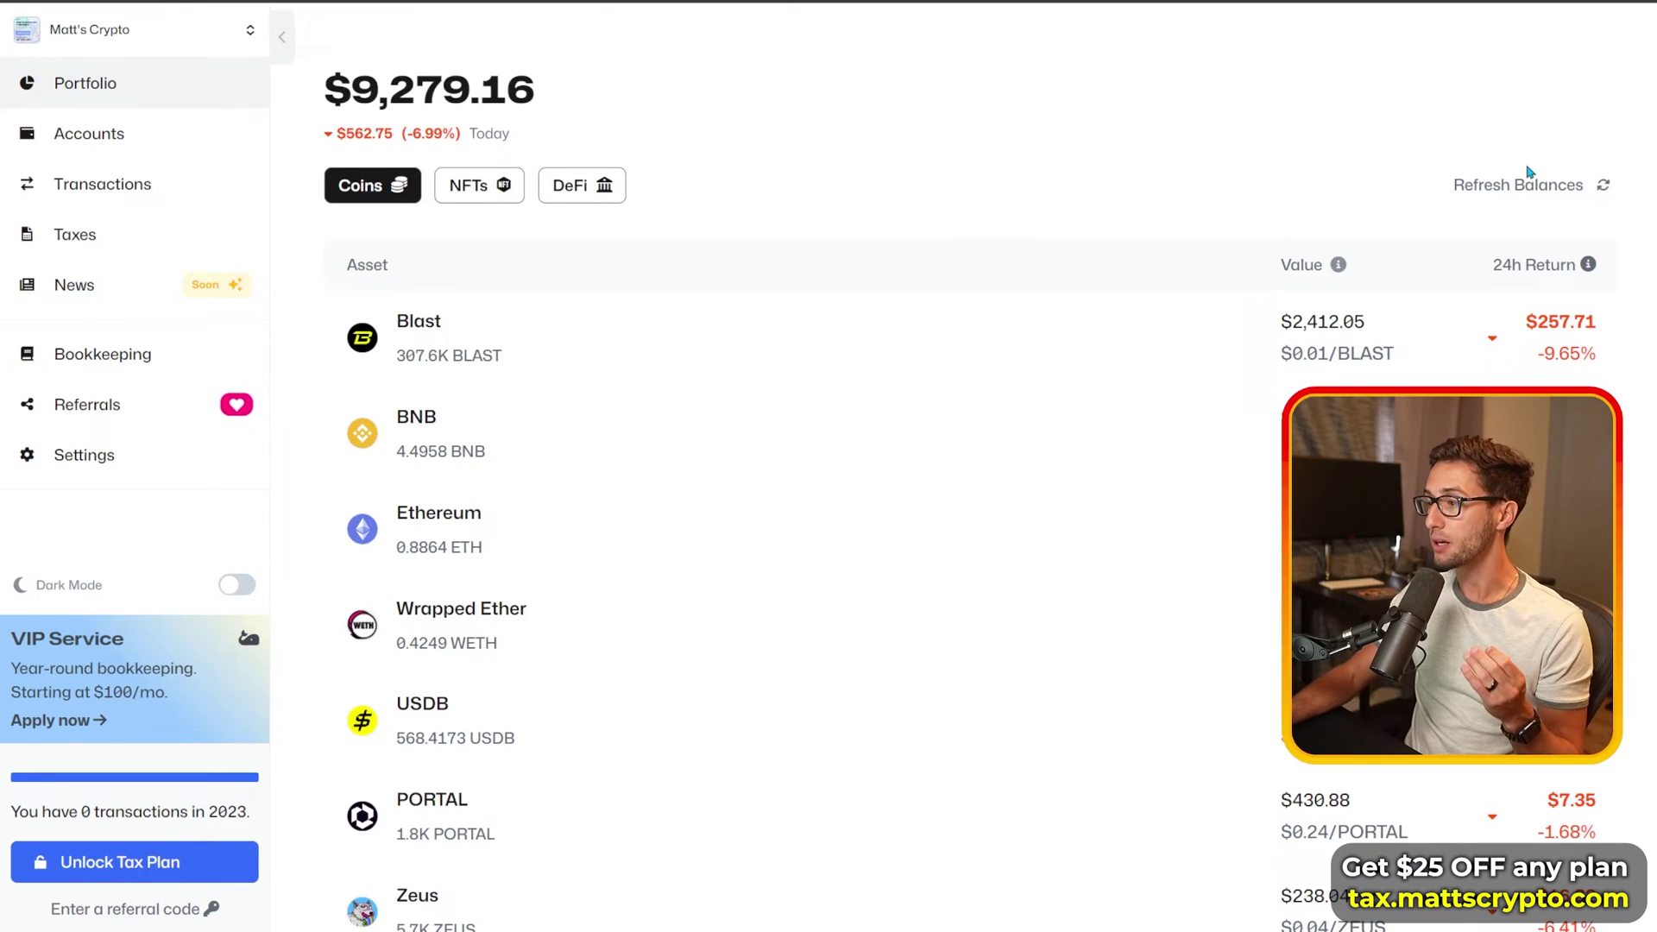
{"action": "left_click", "coordinate": [1526, 181]}
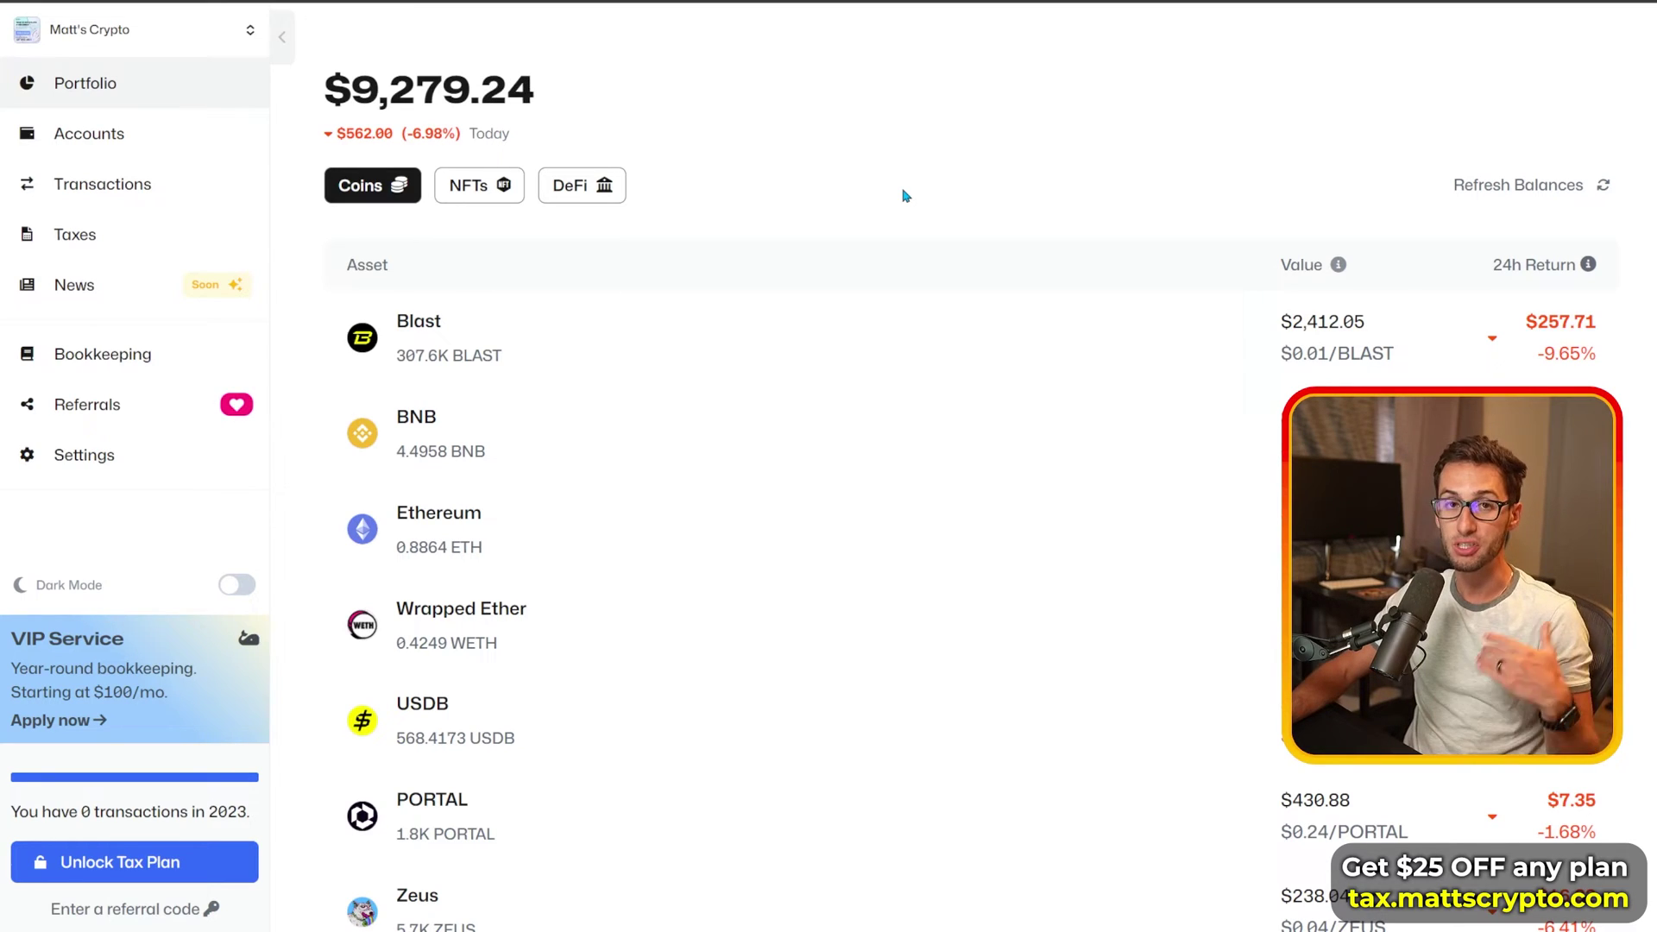
Step: Check the updated $9,279.23 portfolio total, visiting Accounts and returning to Portfolio
{"action": "left_click_drag", "start_coordinate": [348, 88], "coordinate": [566, 95]}
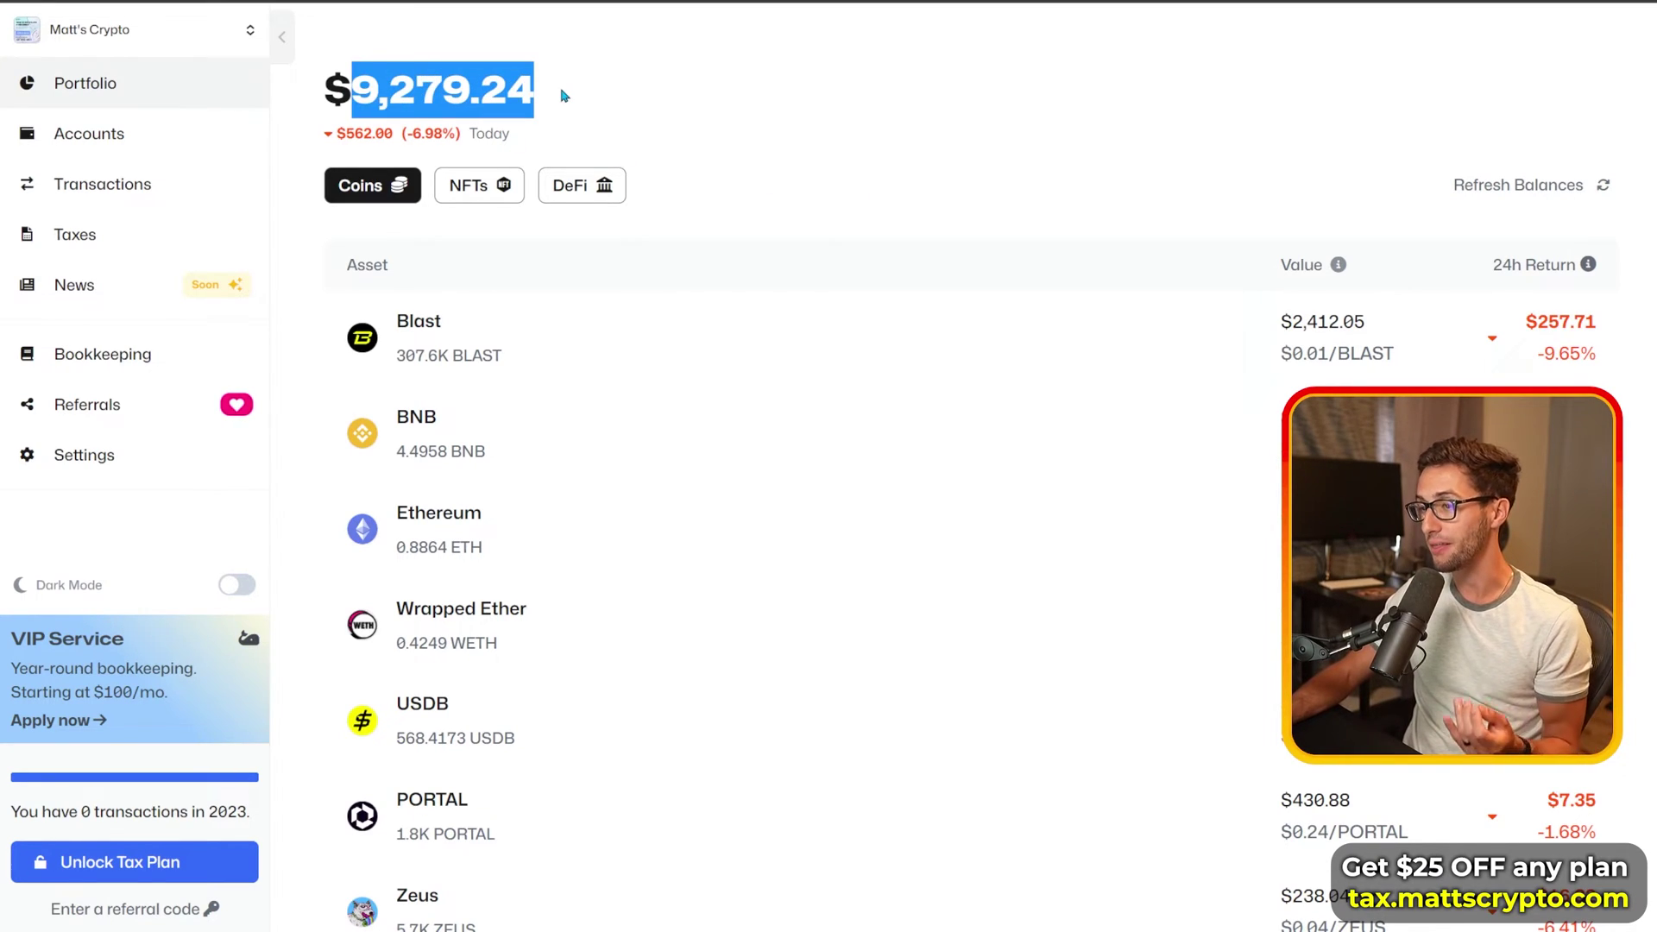
{"action": "left_click", "coordinate": [688, 113]}
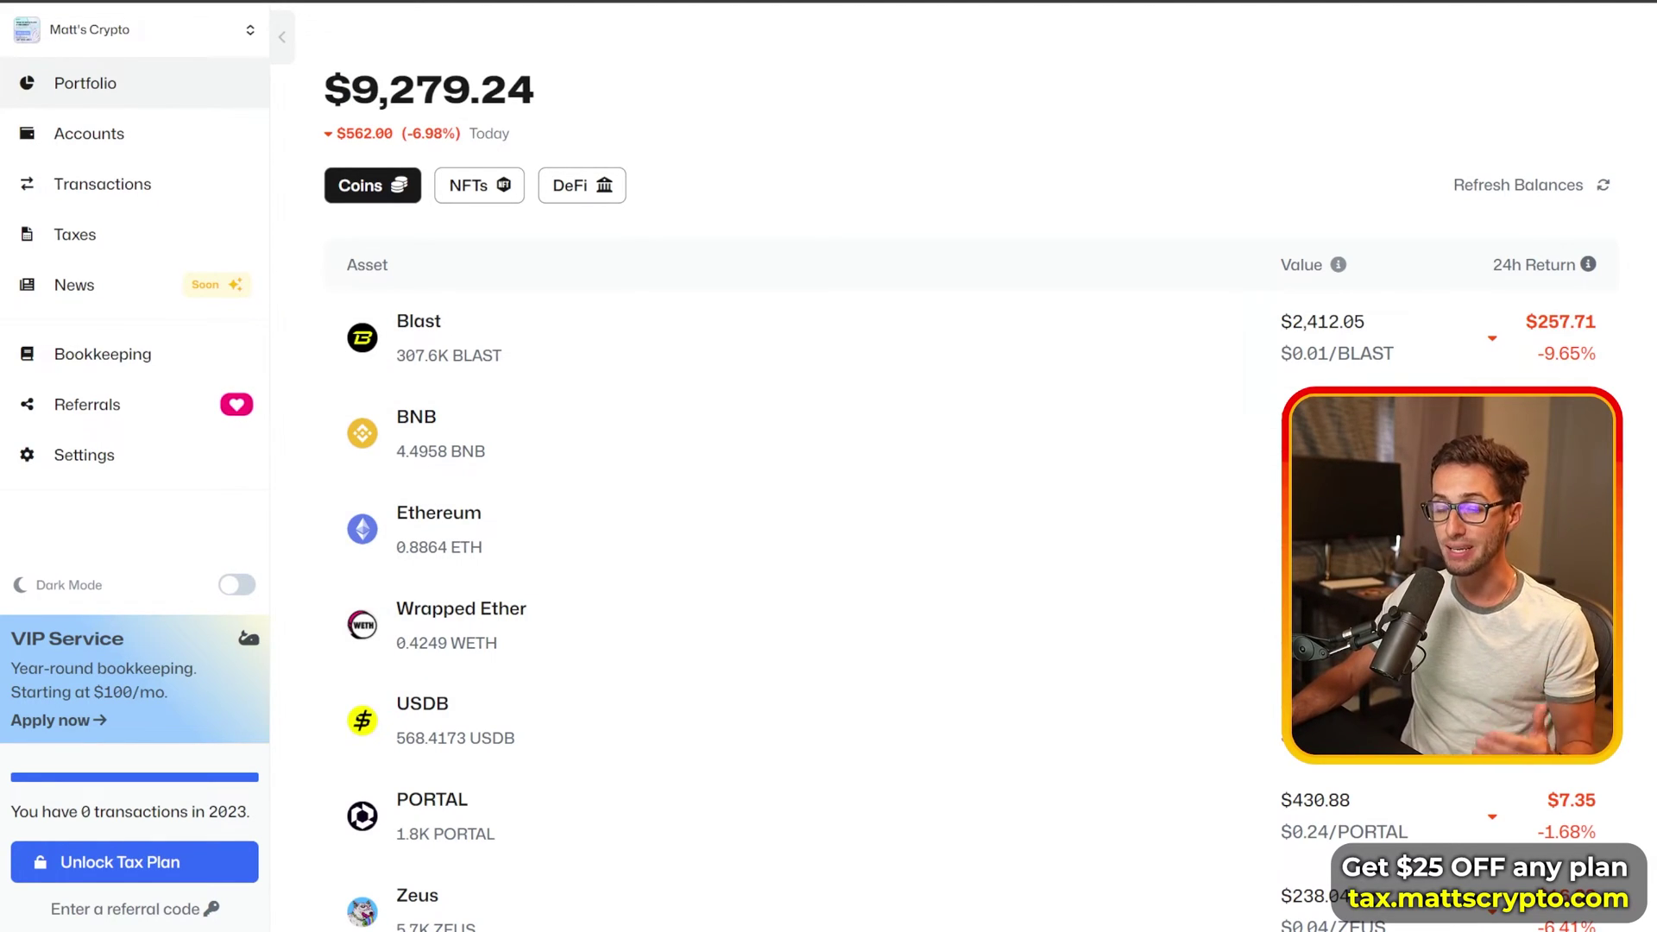
{"action": "left_click_drag", "start_coordinate": [352, 86], "coordinate": [505, 86]}
{"action": "left_click", "coordinate": [621, 110]}
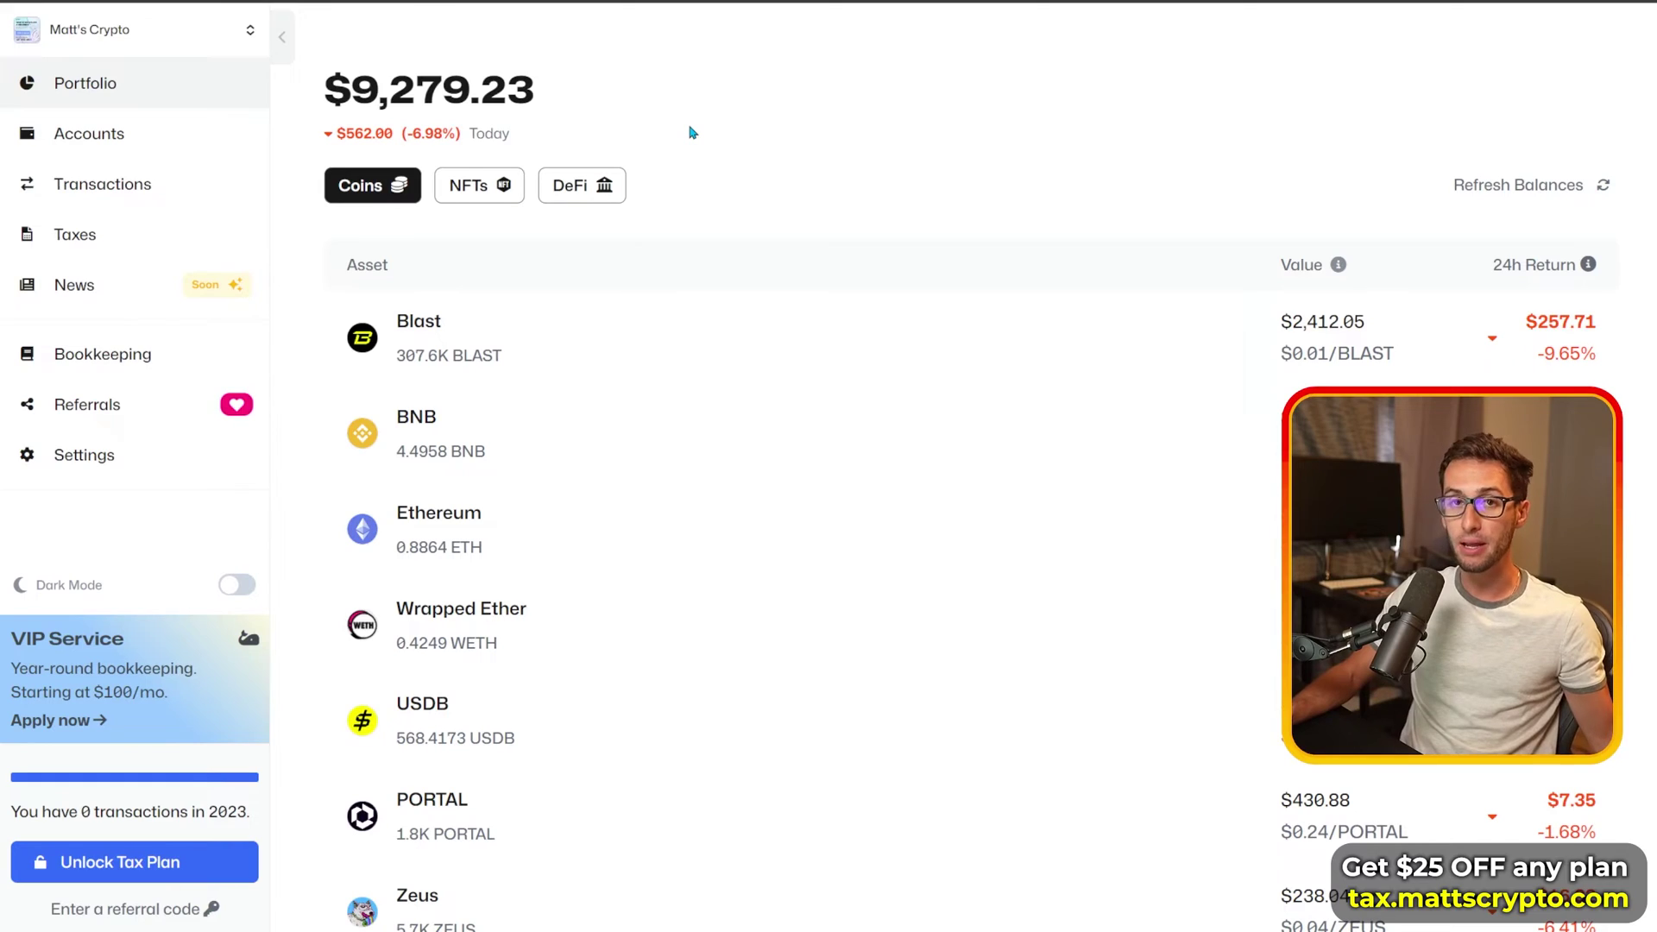
{"action": "left_click_drag", "start_coordinate": [333, 93], "coordinate": [734, 127]}
{"action": "left_click", "coordinate": [736, 131]}
{"action": "left_click", "coordinate": [214, 142]}
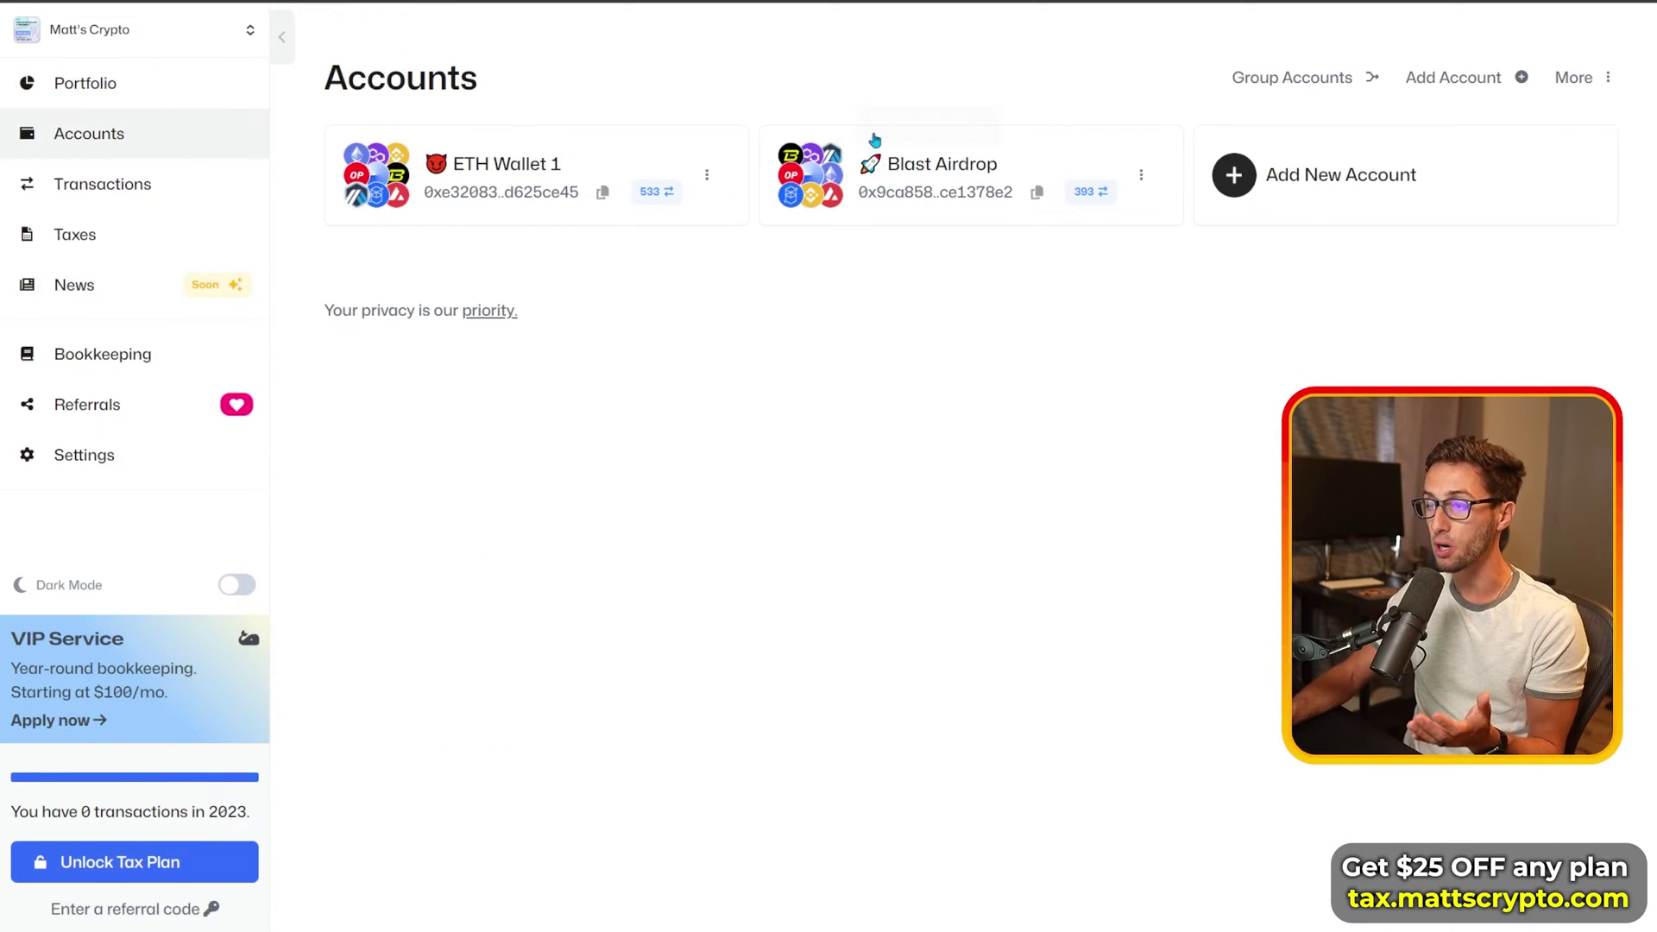
{"action": "left_click", "coordinate": [125, 83]}
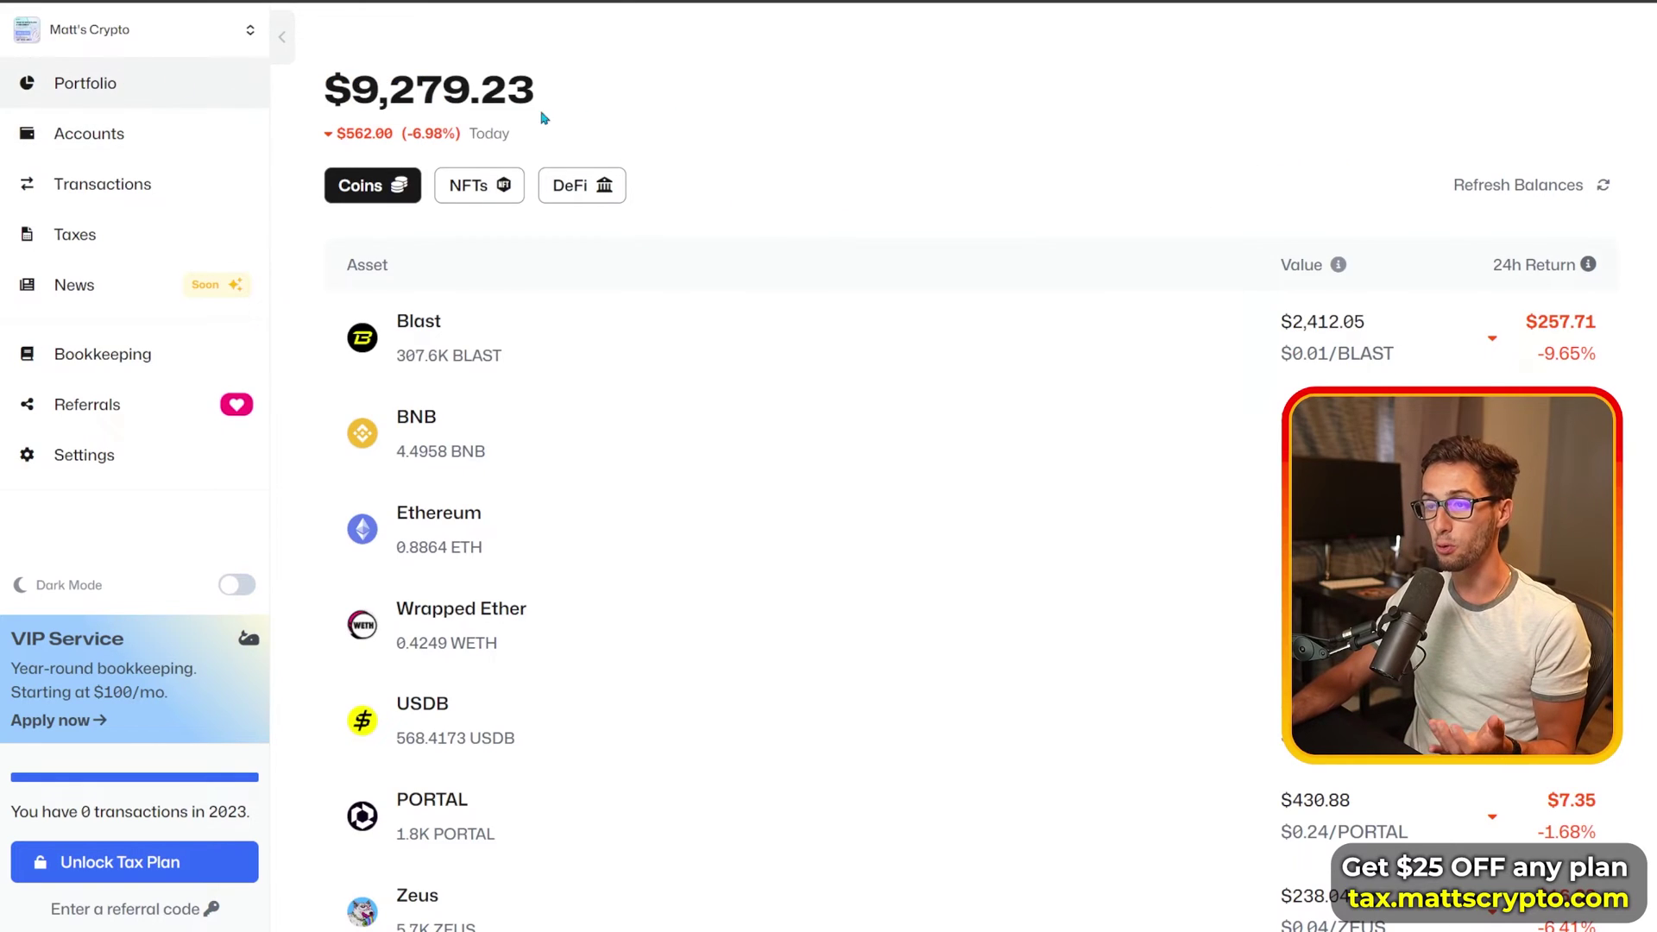
{"action": "left_click_drag", "start_coordinate": [345, 92], "coordinate": [713, 151]}
{"action": "left_click", "coordinate": [770, 154]}
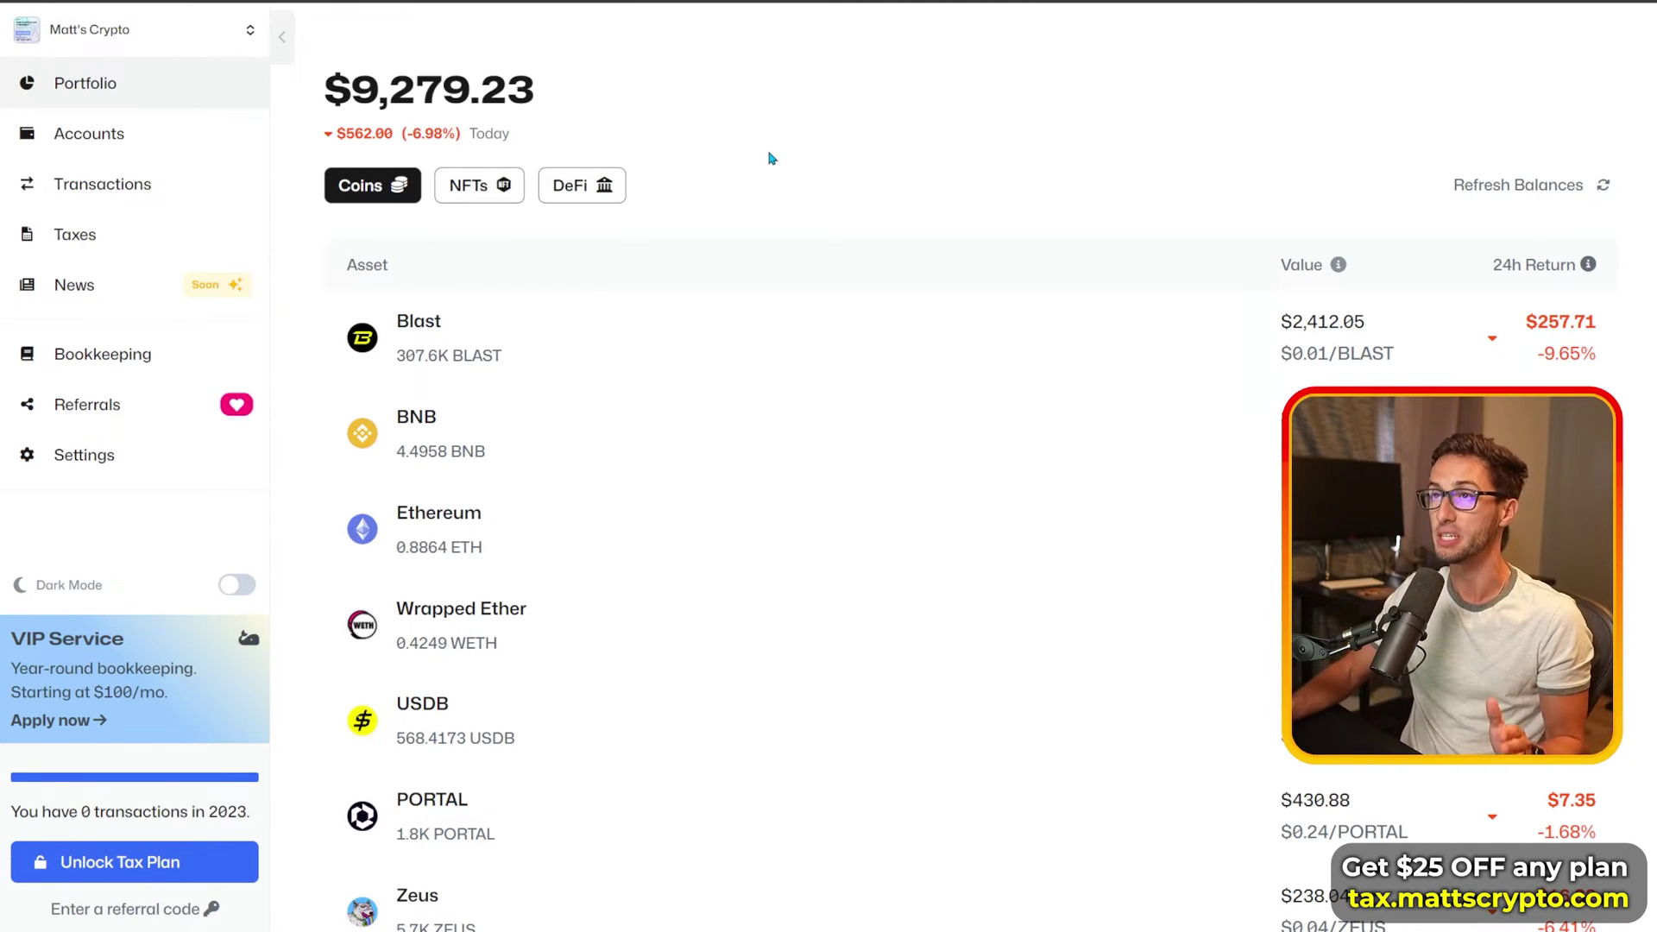
Step: Switch between the NFTs, DeFi and Coins tabs, ending on the DeFi positions
{"action": "left_click", "coordinate": [471, 197]}
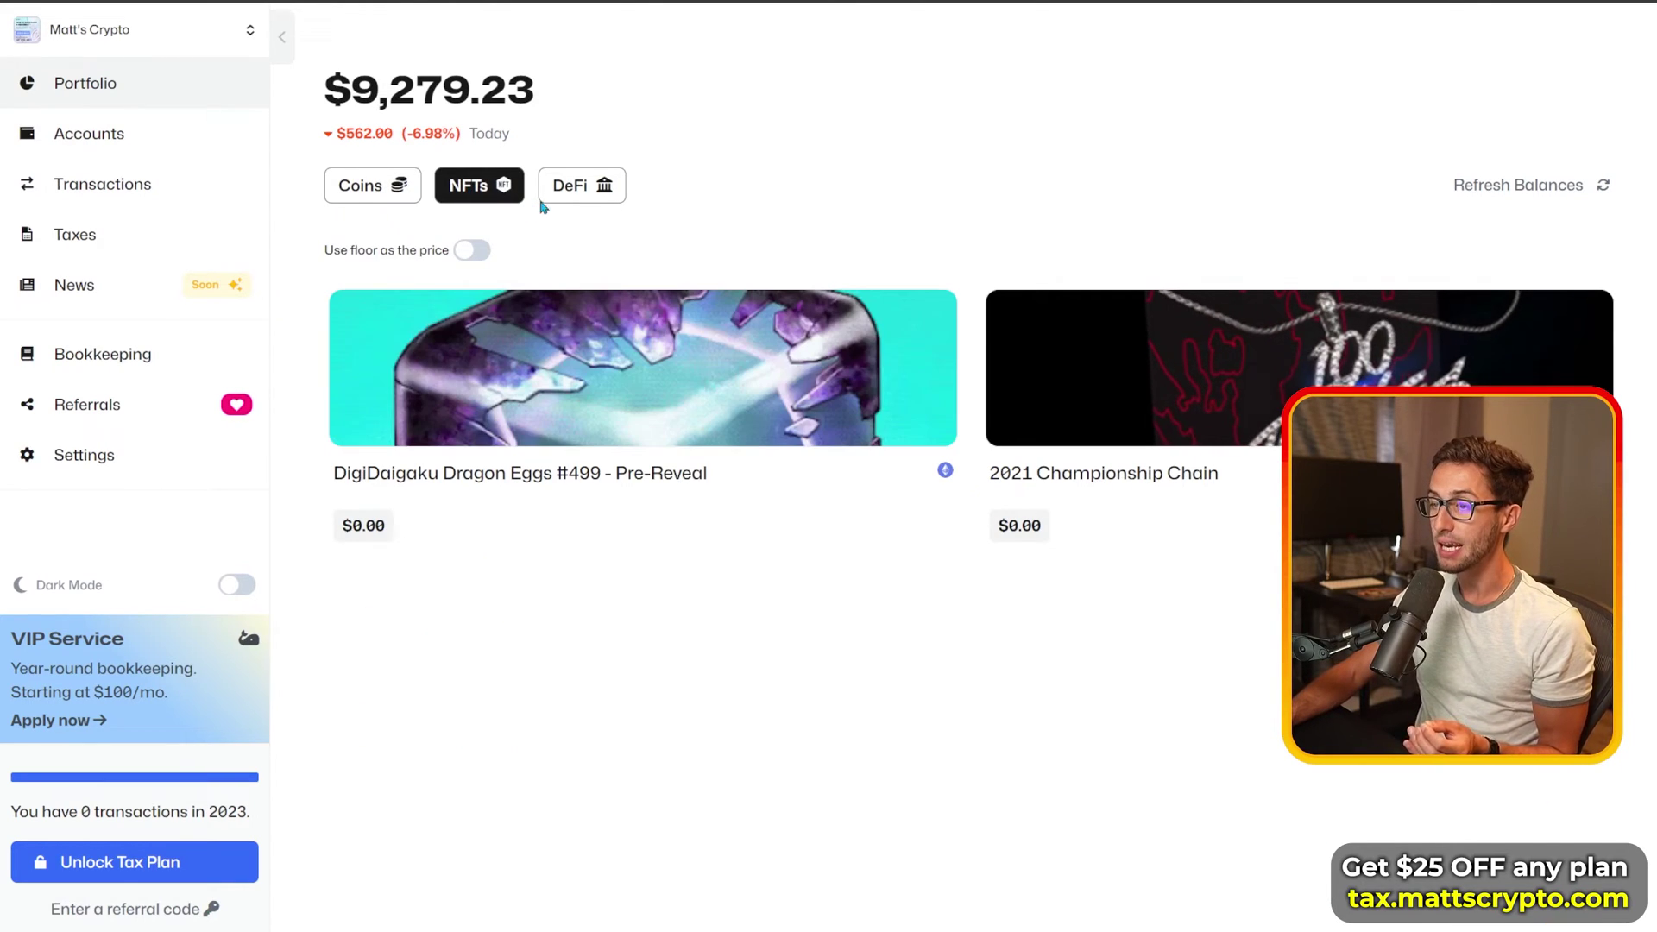
{"action": "left_click", "coordinate": [577, 198]}
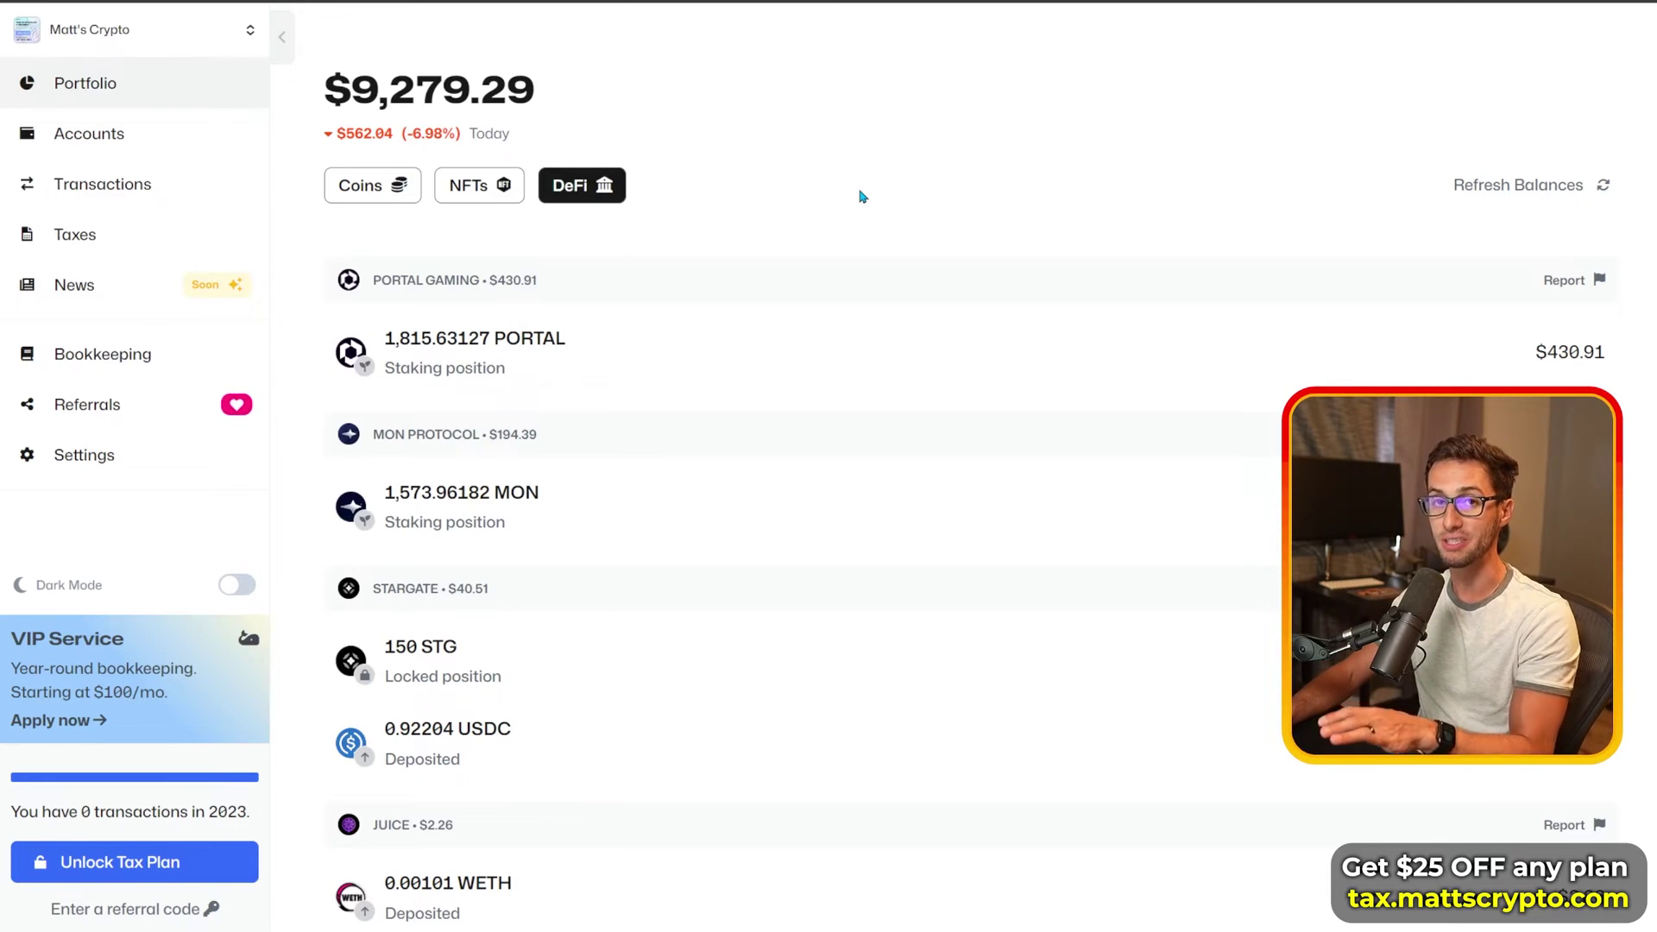
{"action": "left_click", "coordinate": [385, 194]}
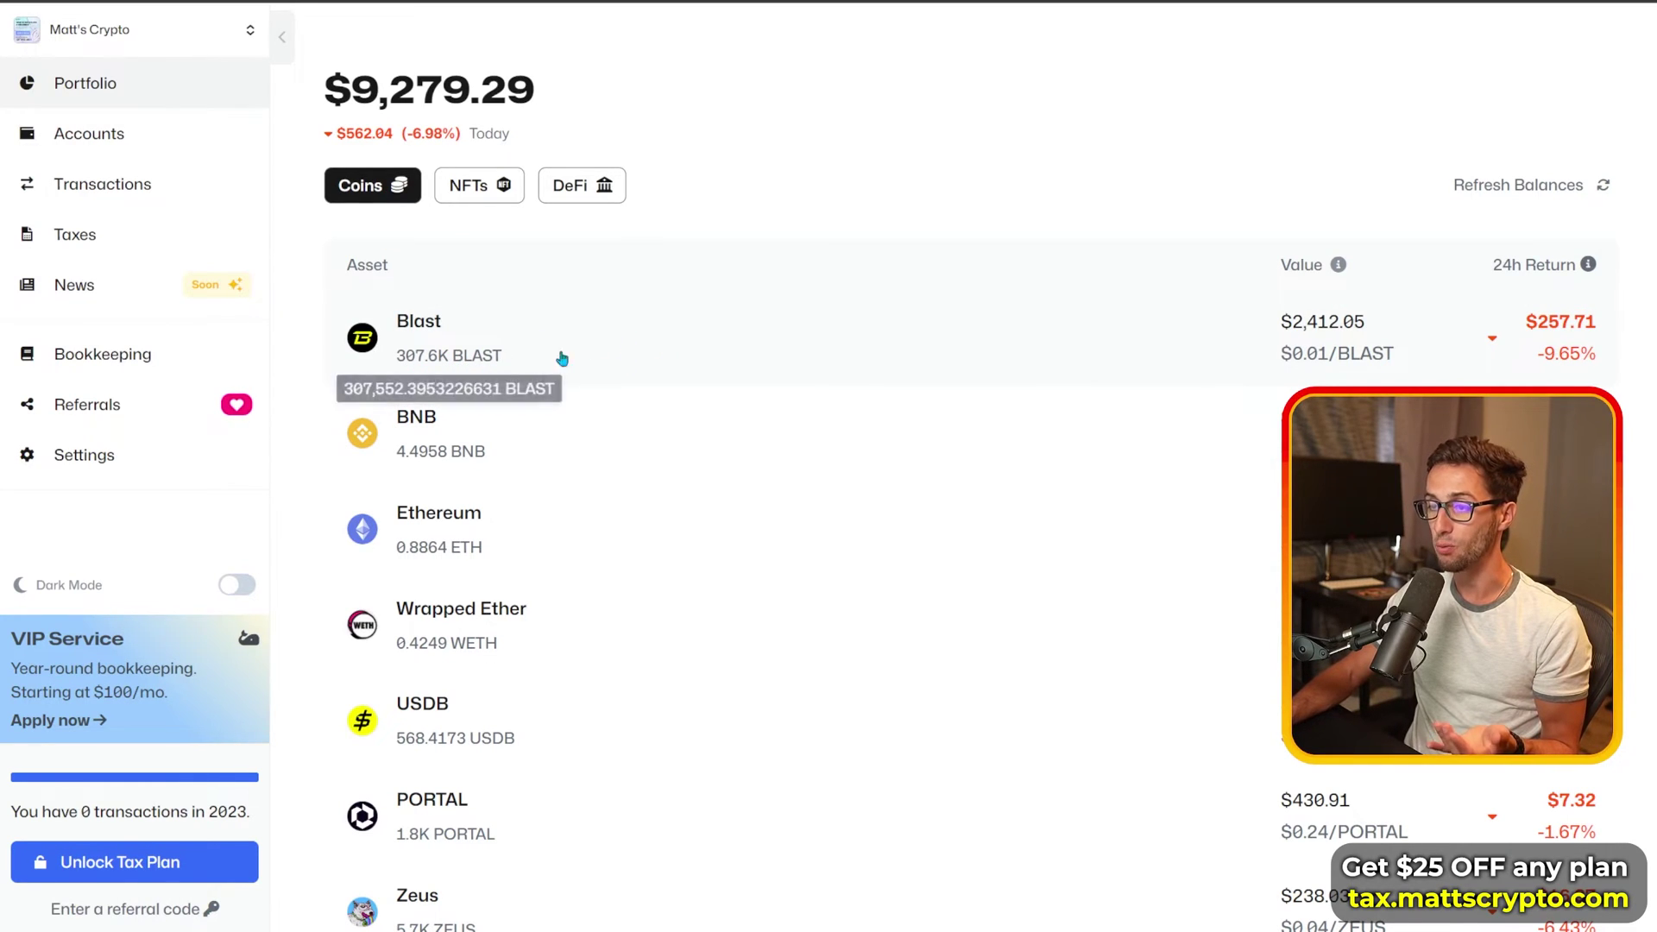
{"action": "left_click", "coordinate": [608, 185]}
{"action": "scroll", "coordinate": [829, 484], "scroll_direction": "down", "scroll_amount": 3}
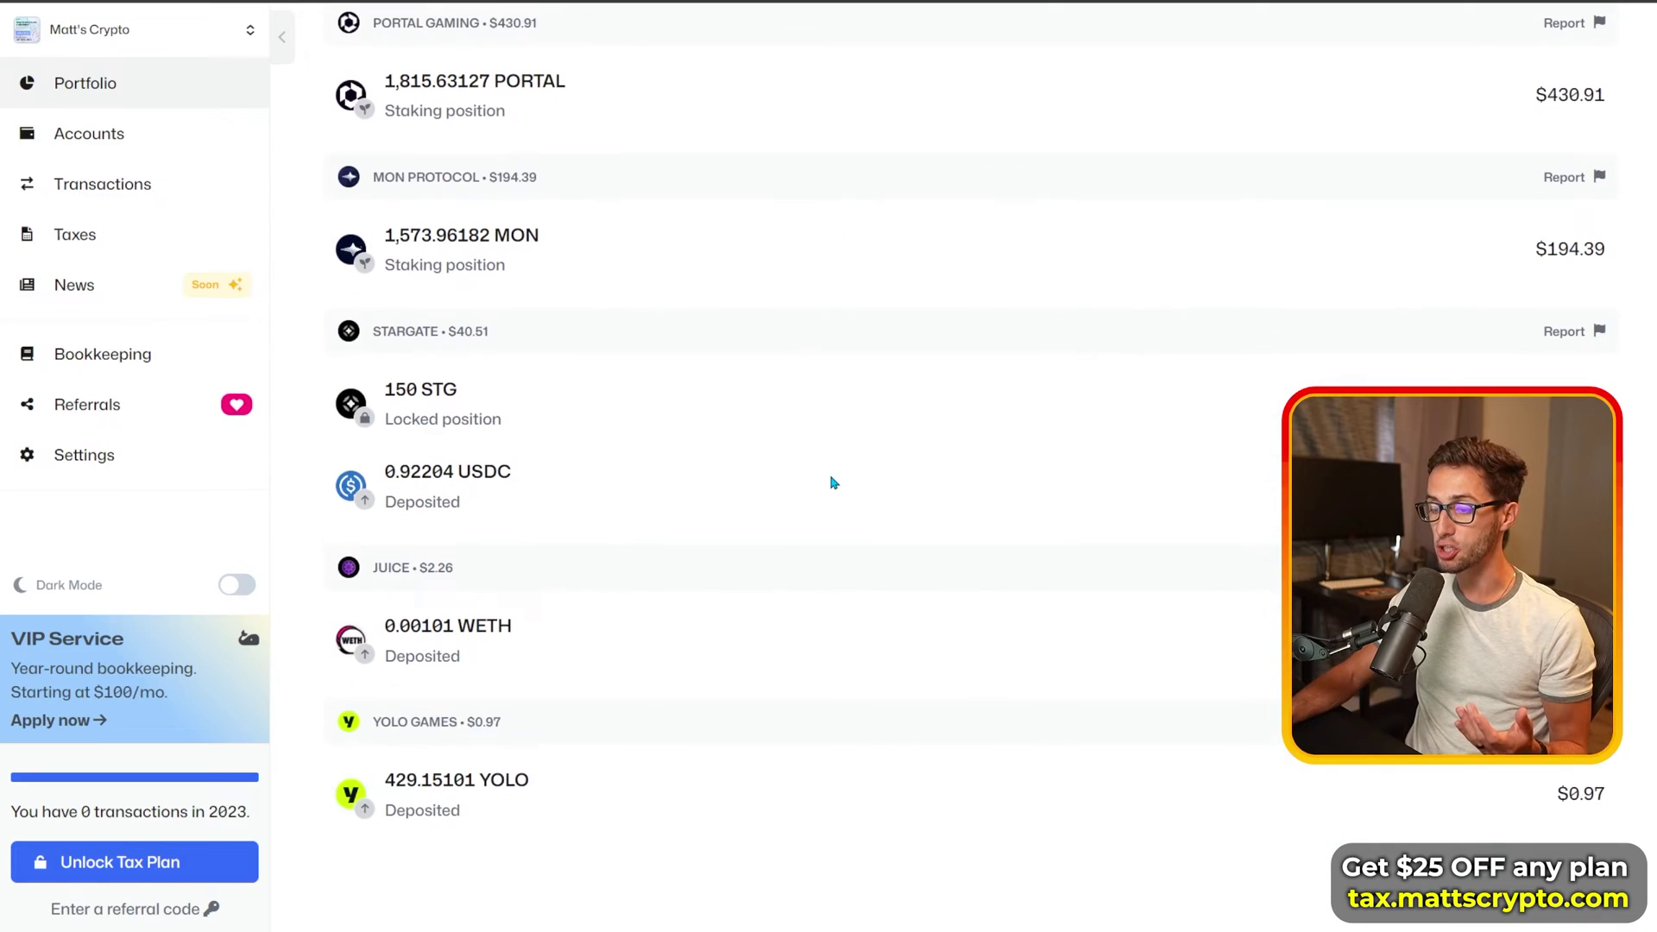
{"action": "scroll", "coordinate": [834, 484], "scroll_direction": "up", "scroll_amount": 3}
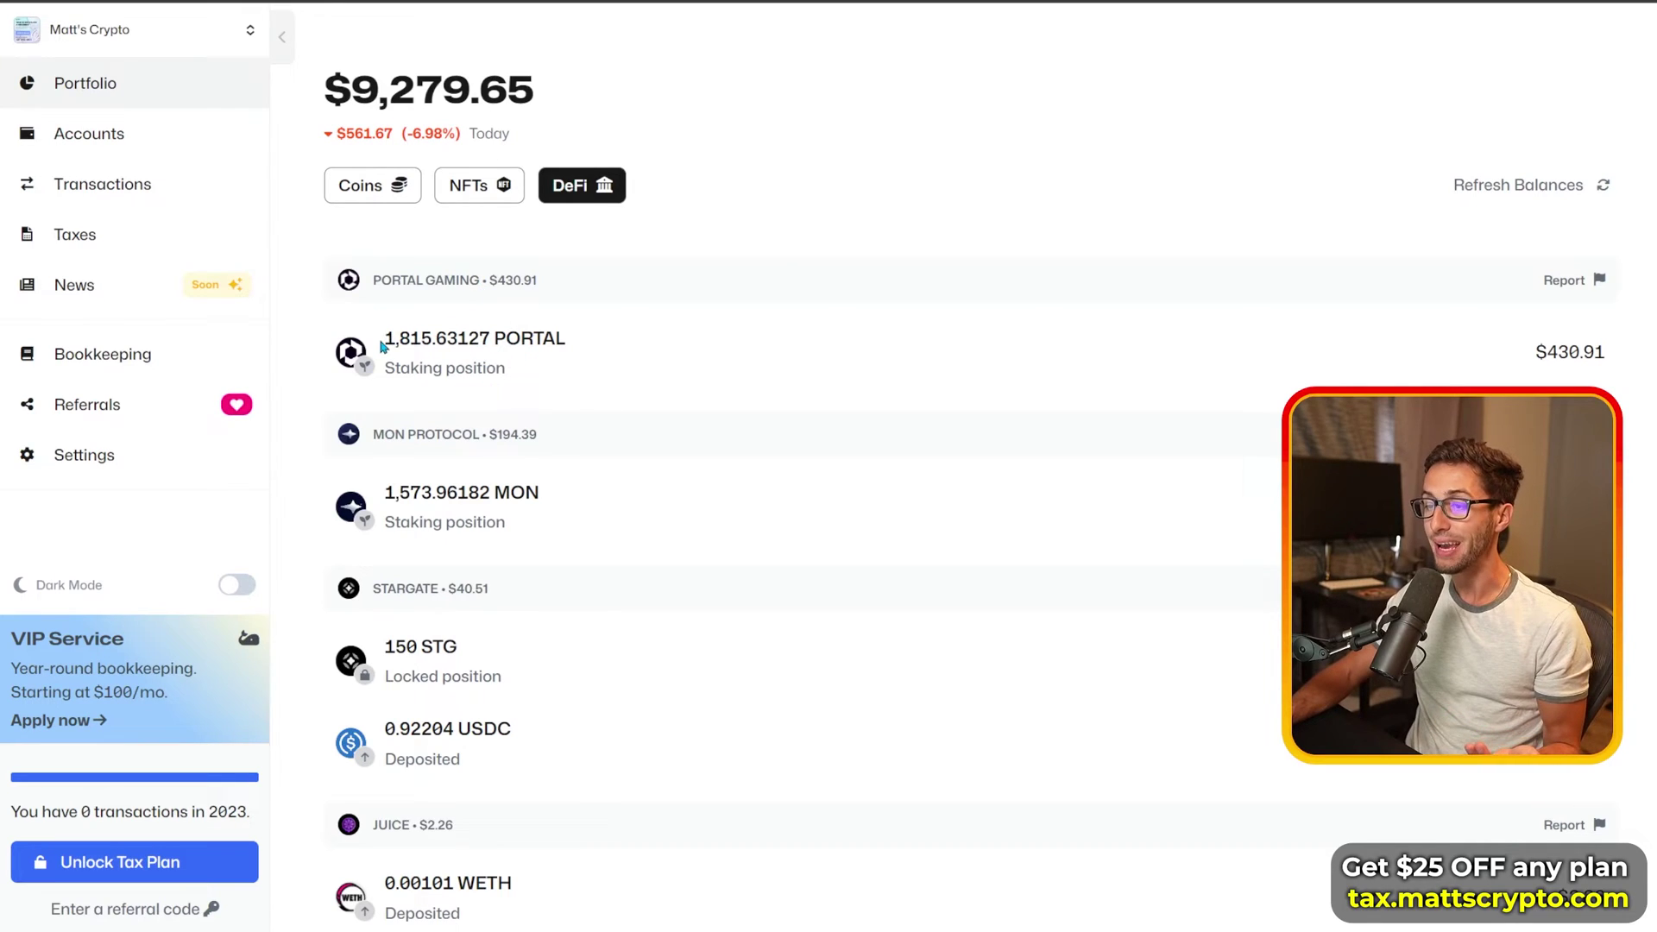
Step: Highlight the 1,815.63127 PORTAL staked worth $430.91 and the 429.15101 YOLO deposit
{"action": "left_click_drag", "start_coordinate": [381, 345], "coordinate": [566, 348]}
{"action": "left_click", "coordinate": [710, 379]}
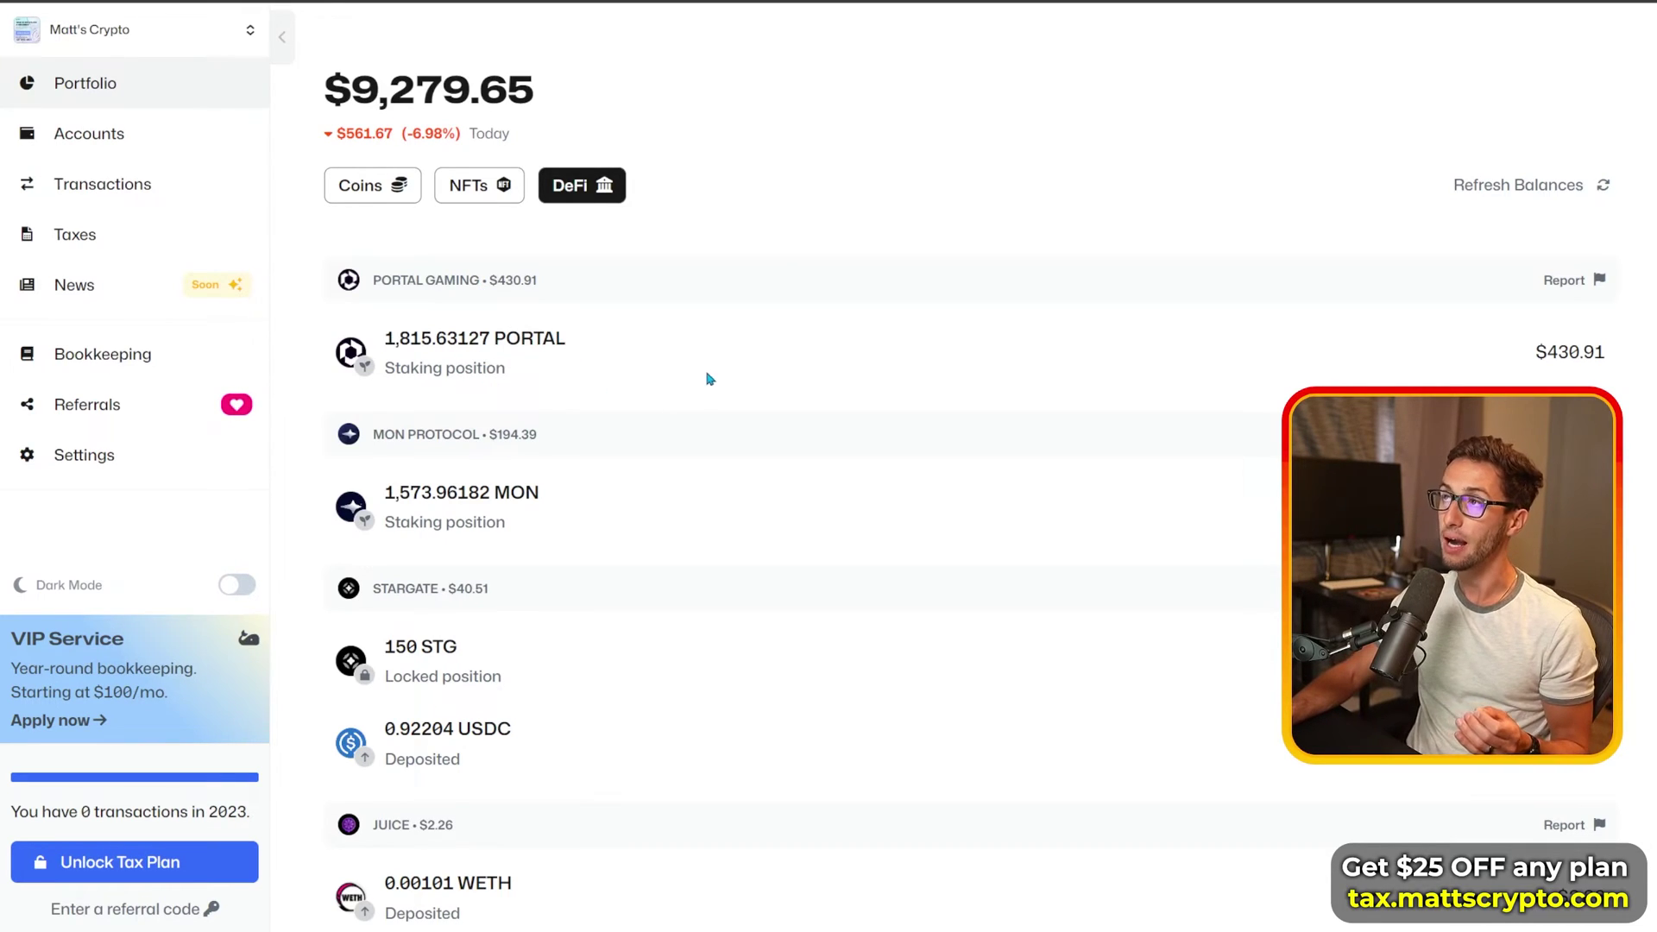
{"action": "left_click_drag", "start_coordinate": [1535, 352], "coordinate": [1632, 361]}
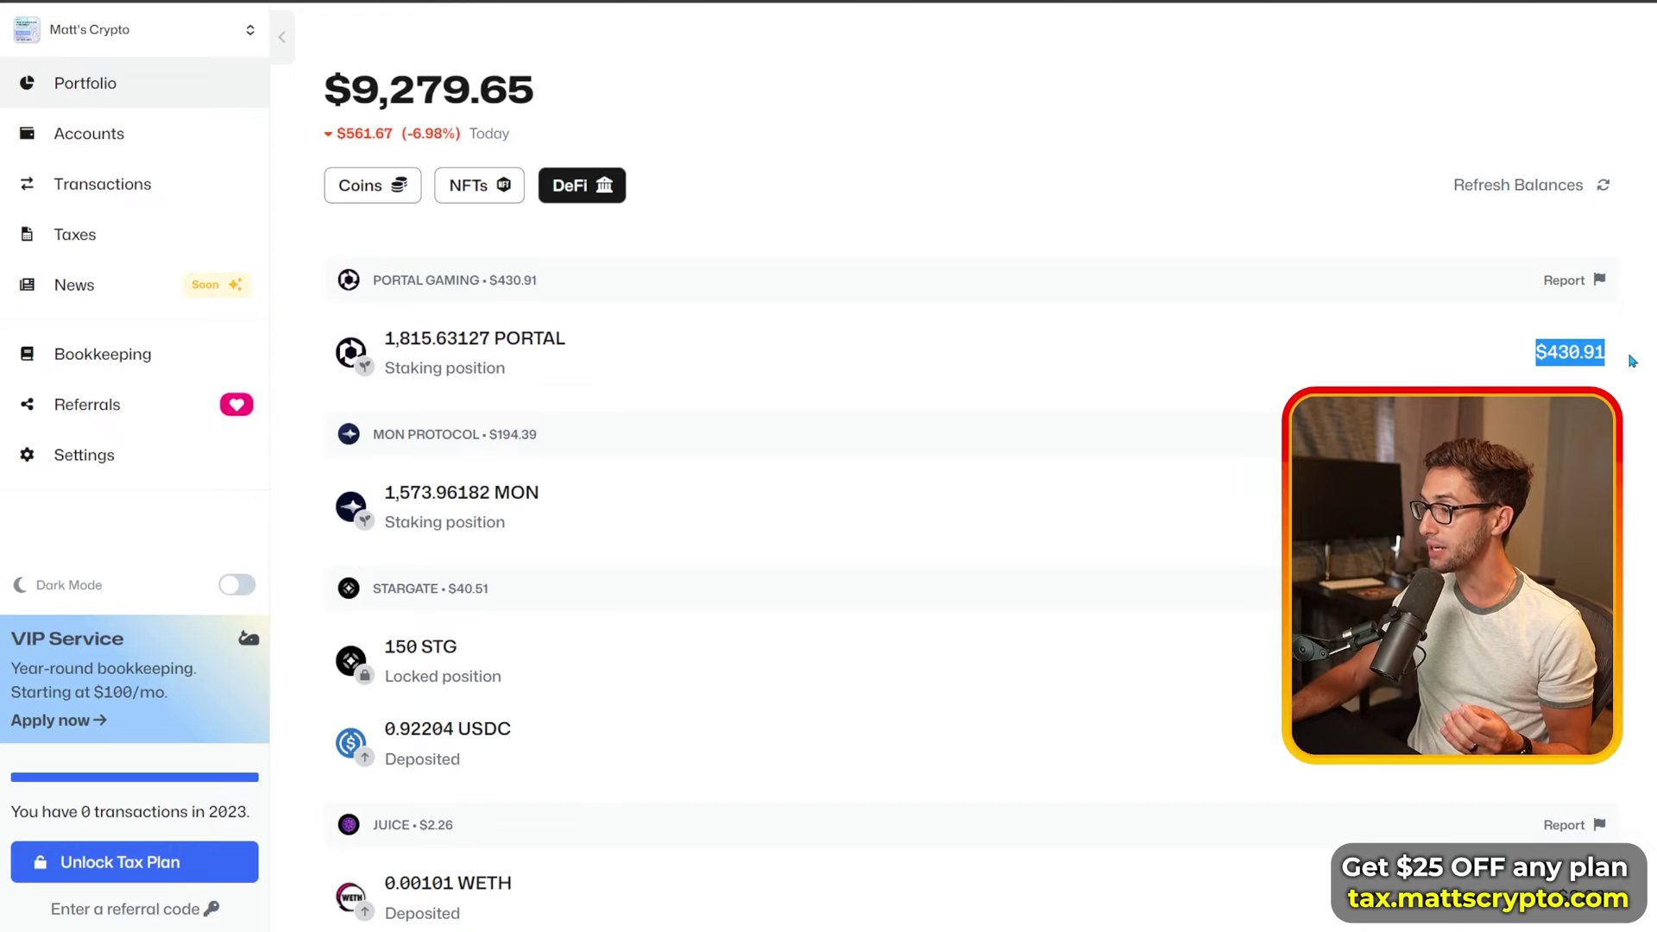
{"action": "left_click", "coordinate": [1263, 408]}
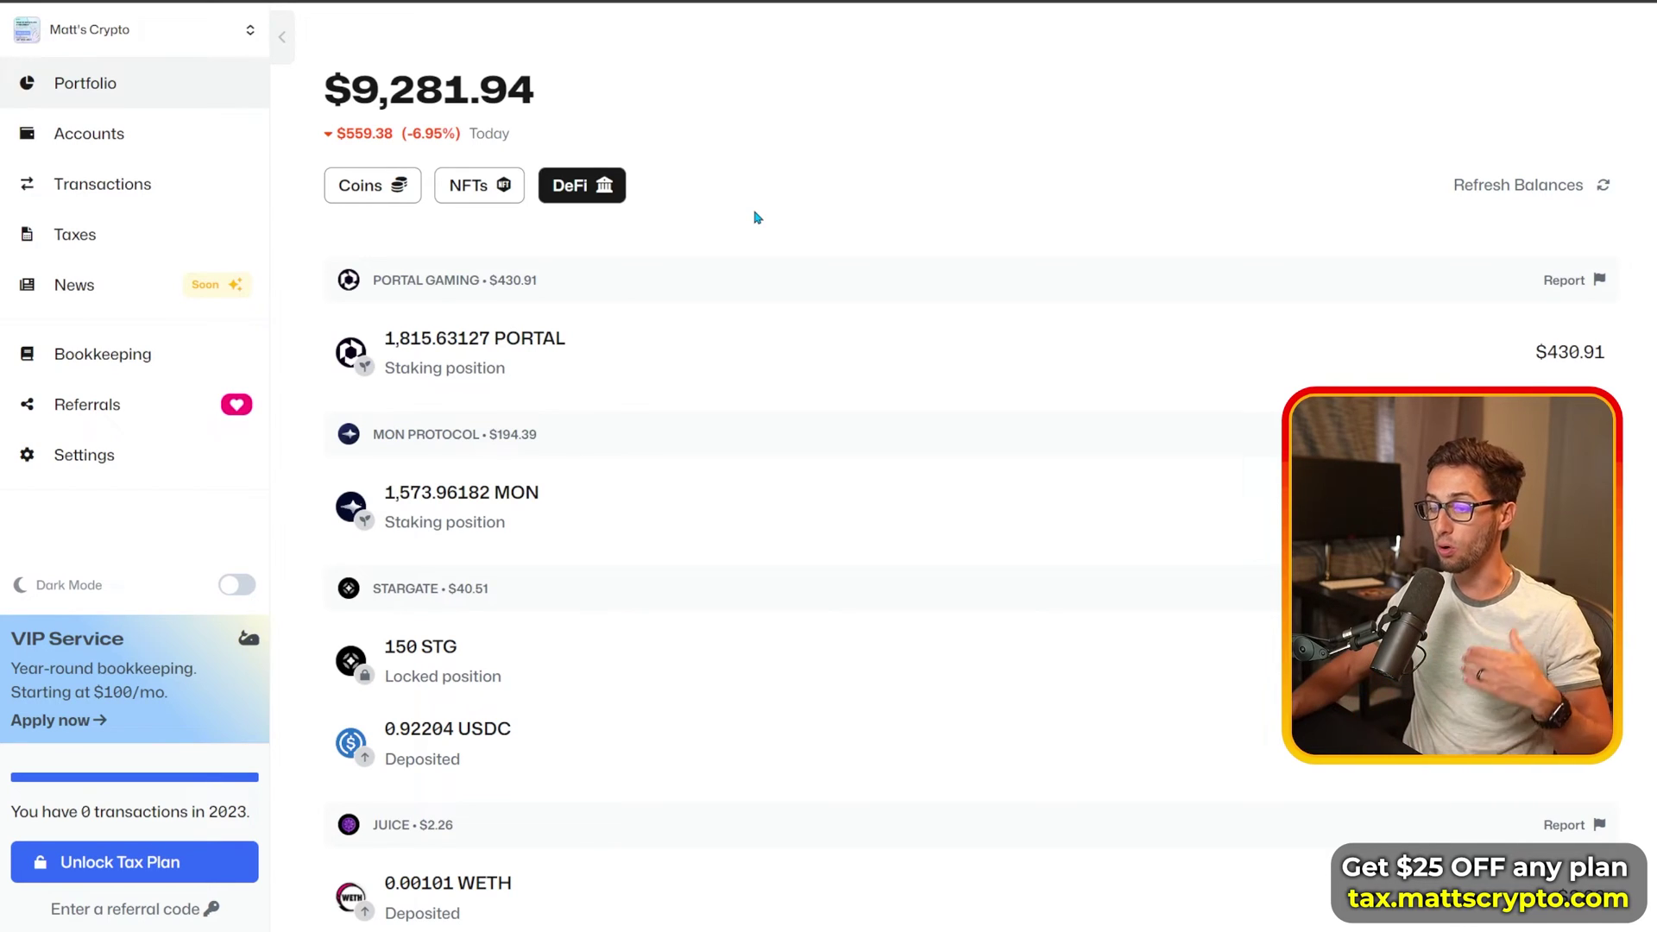
{"action": "scroll", "coordinate": [451, 653], "scroll_direction": "down", "scroll_amount": 3}
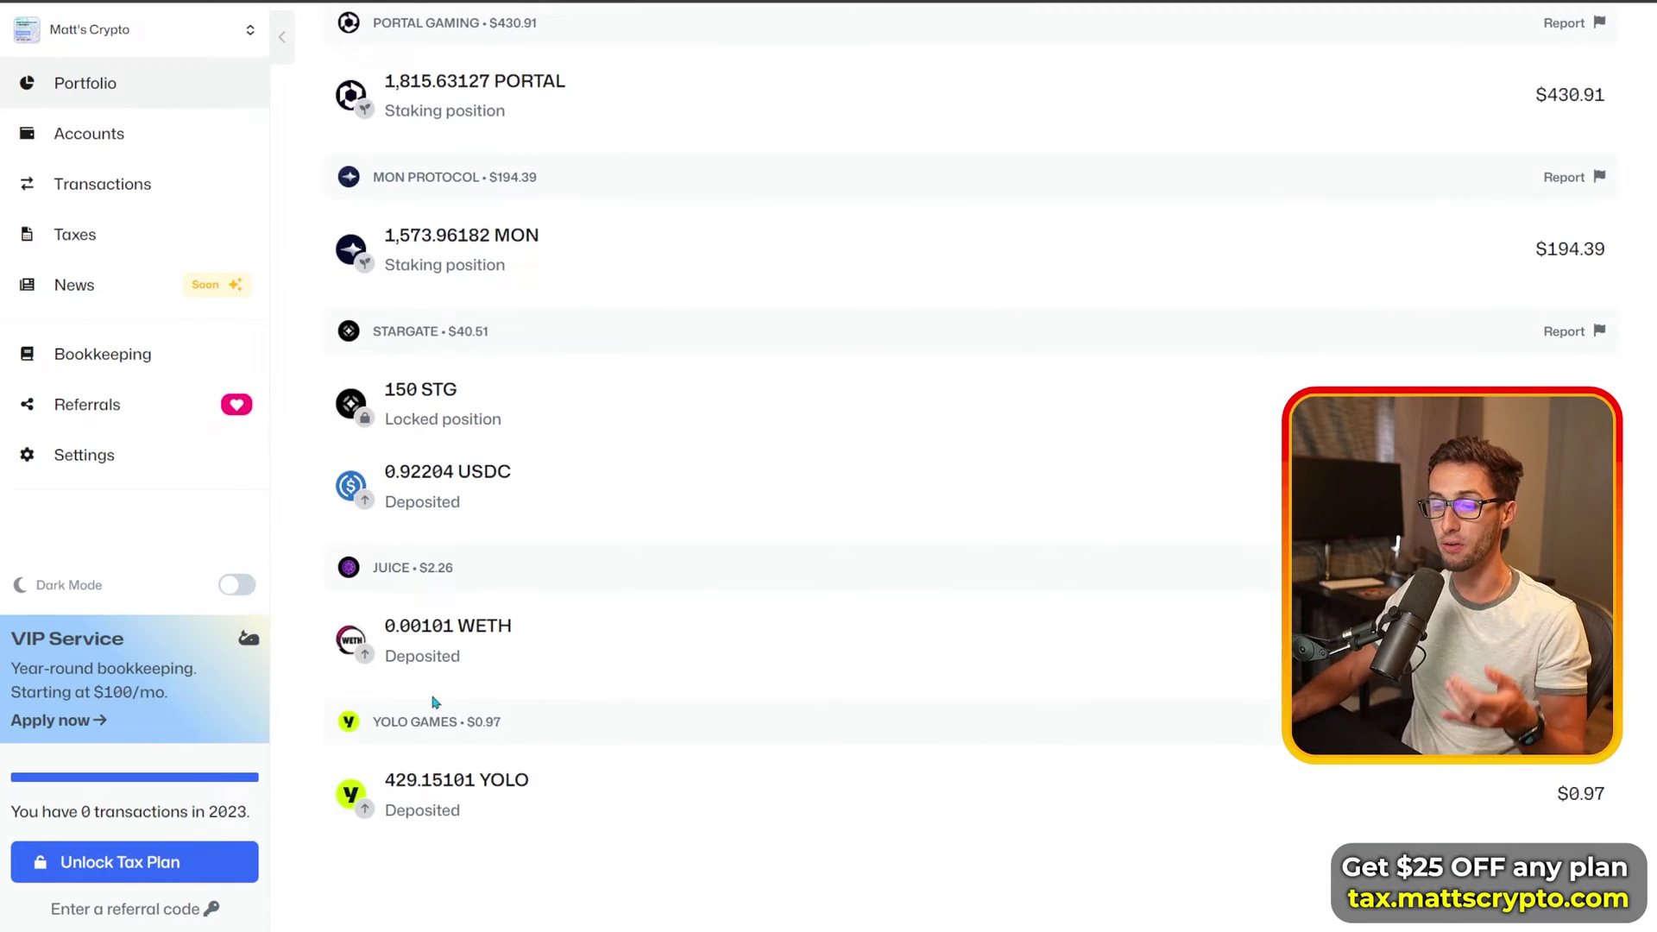
{"action": "left_click_drag", "start_coordinate": [385, 782], "coordinate": [644, 788]}
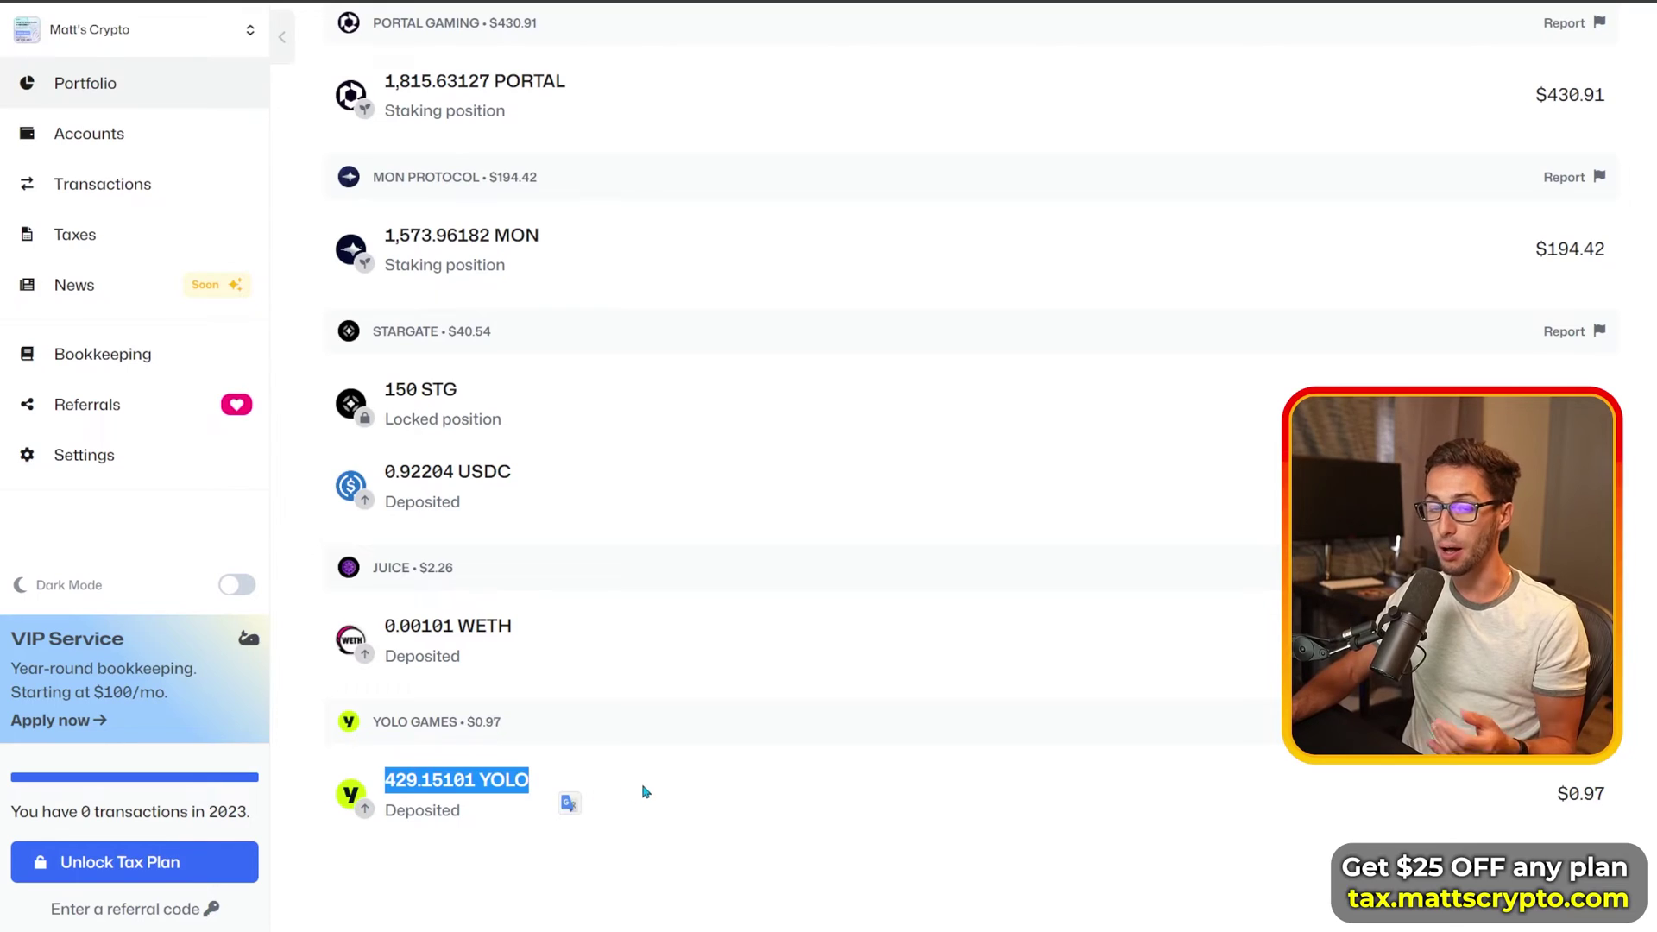
{"action": "left_click", "coordinate": [583, 782]}
{"action": "scroll", "coordinate": [562, 613], "scroll_direction": "up", "scroll_amount": 3}
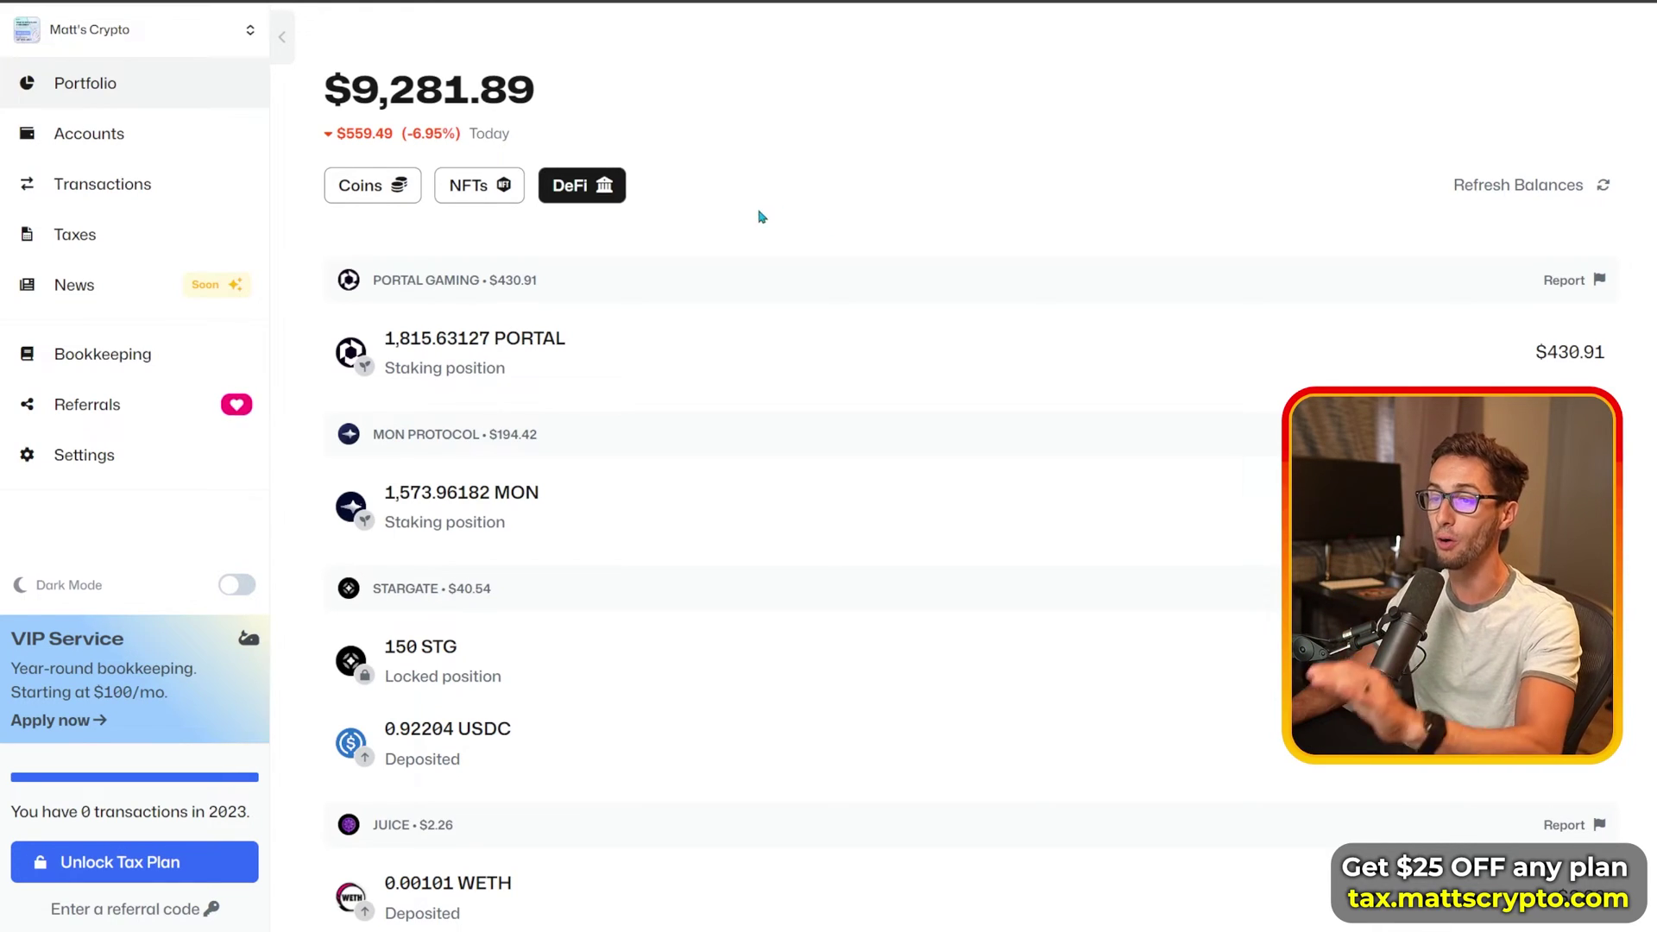
Step: Visit Accounts, return to Portfolio, view DeFi and NFT tabs, highlighting the $9,282.24 total
{"action": "left_click", "coordinate": [87, 134]}
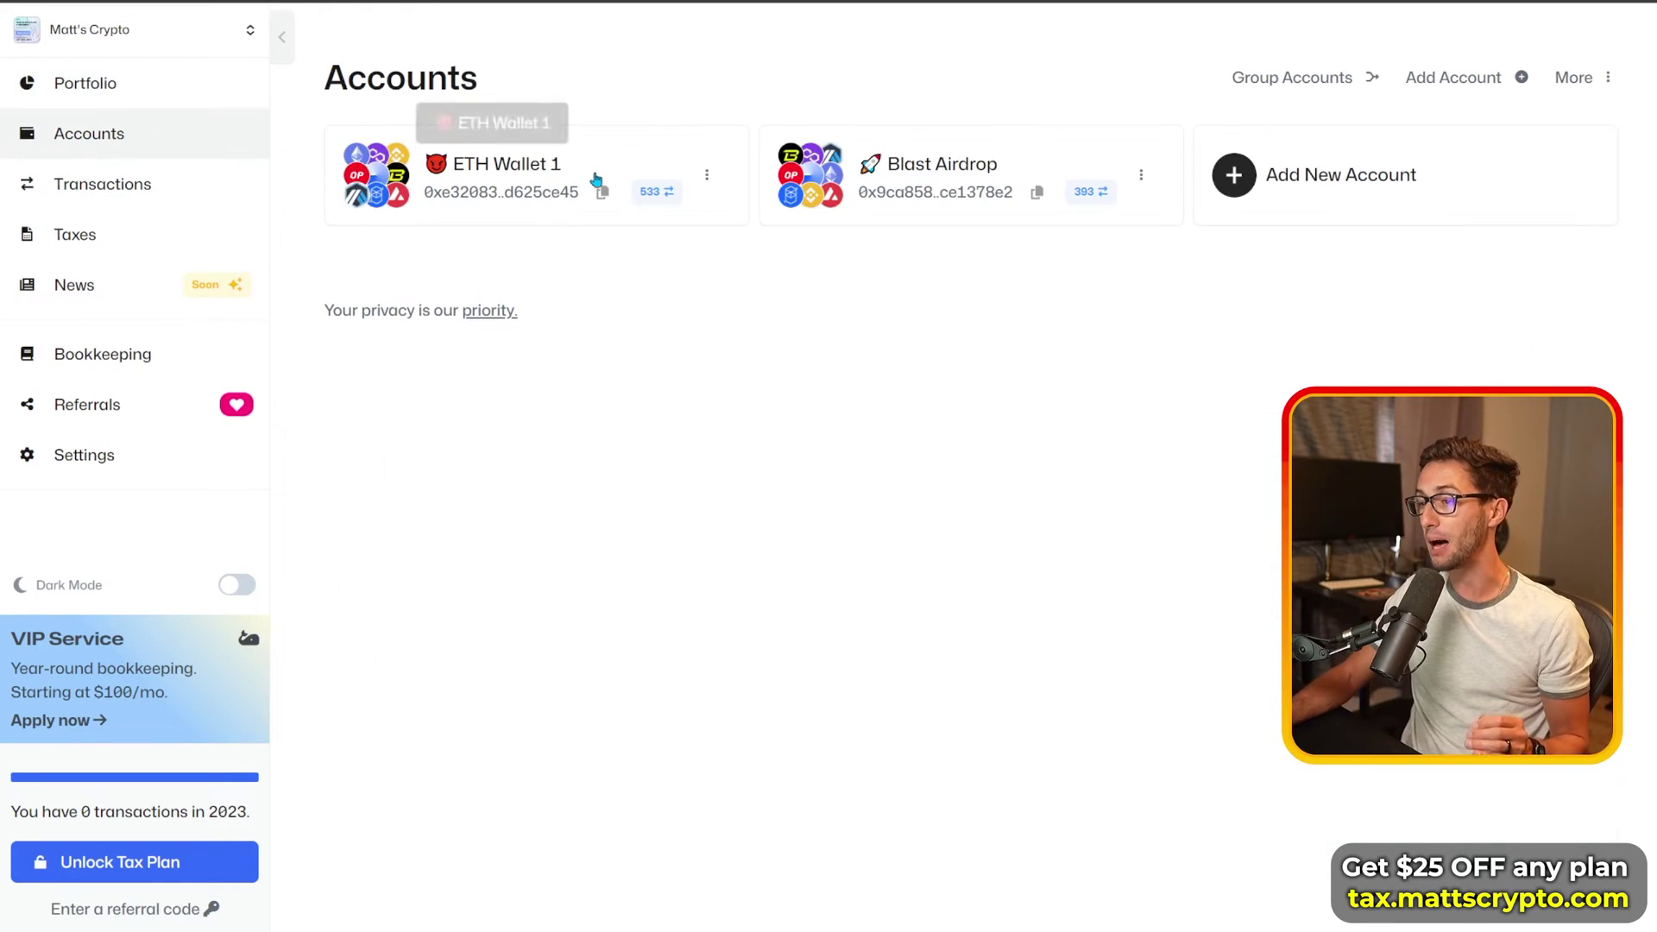
{"action": "left_click", "coordinate": [161, 96]}
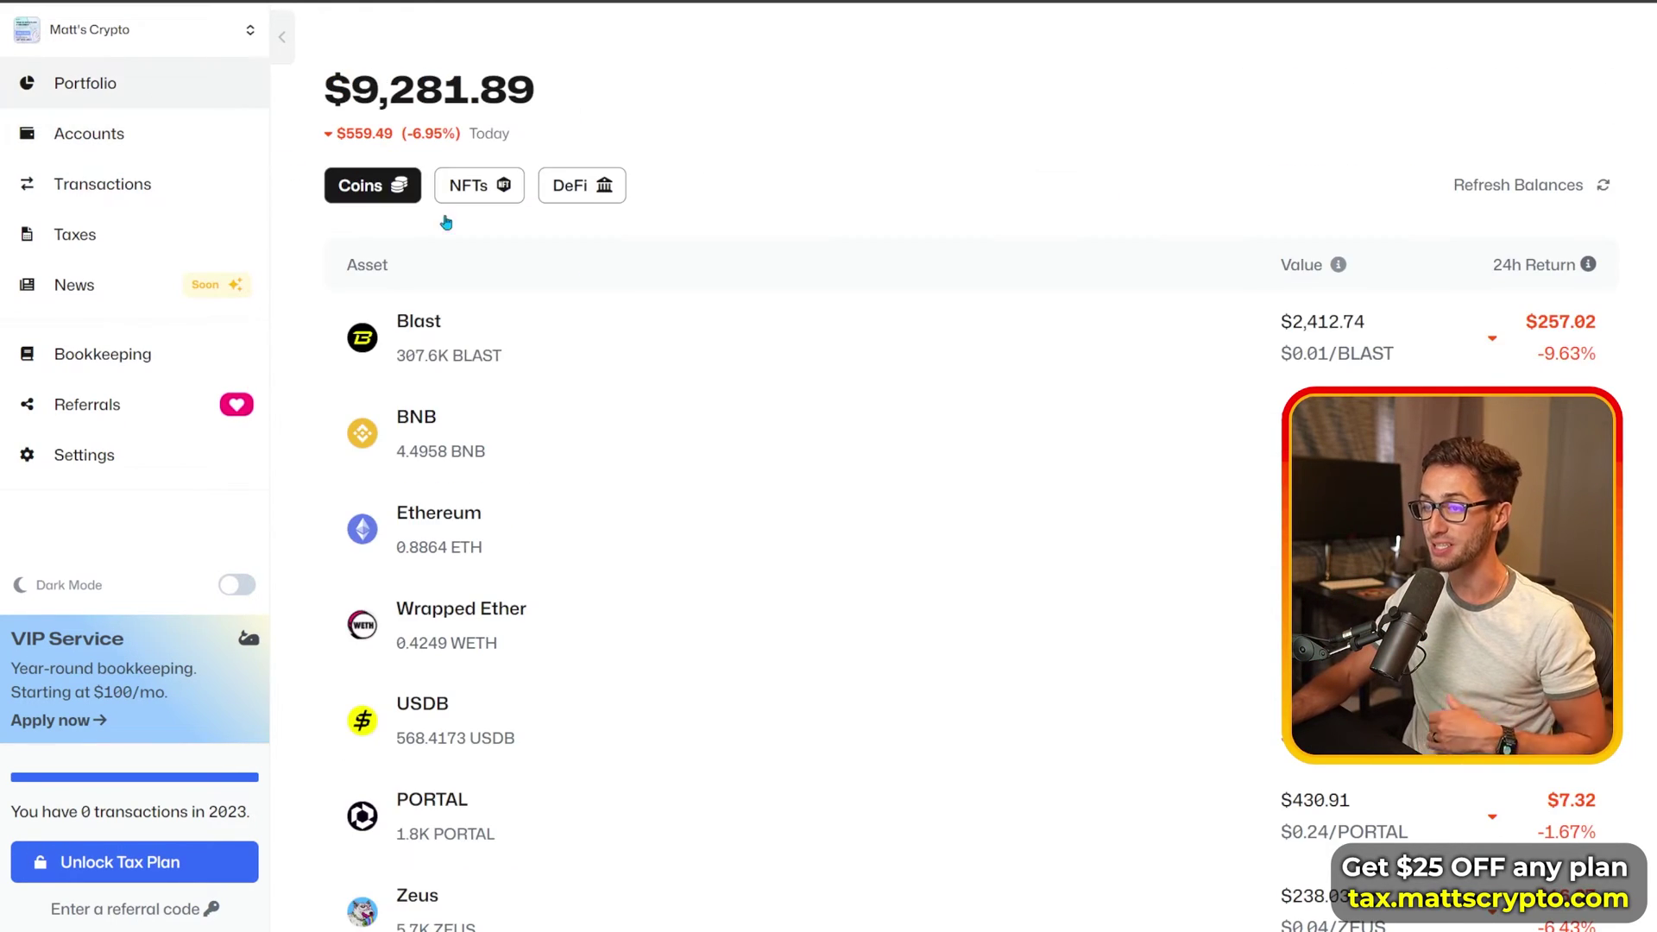
{"action": "left_click", "coordinate": [604, 187]}
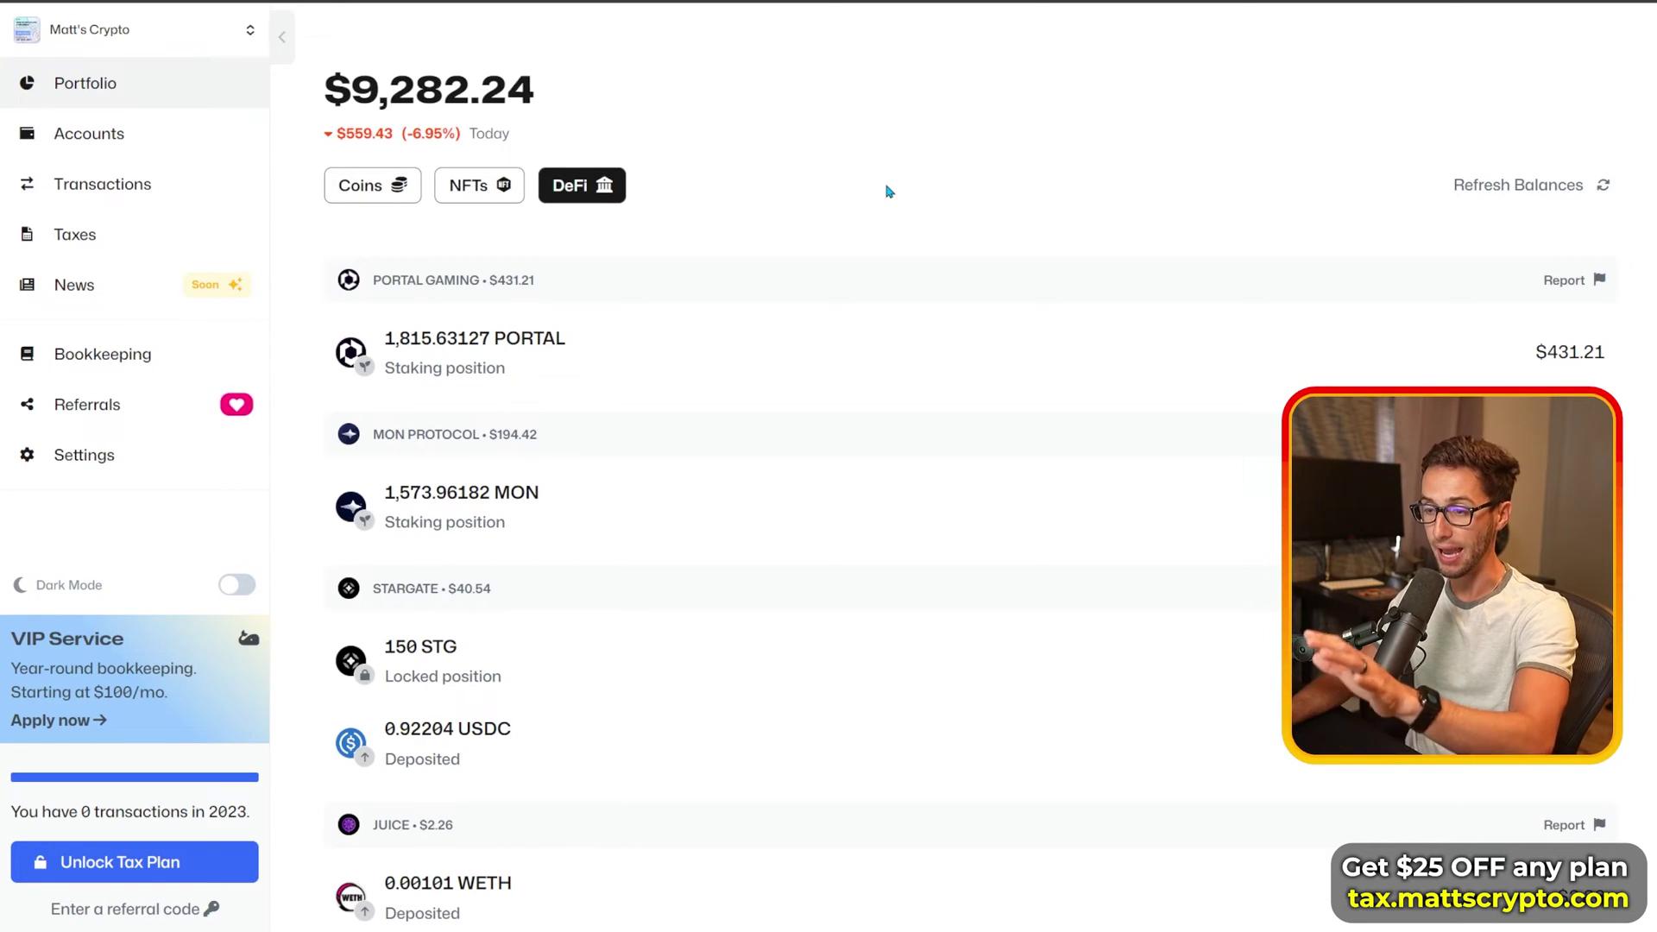
{"action": "left_click_drag", "start_coordinate": [377, 86], "coordinate": [604, 104]}
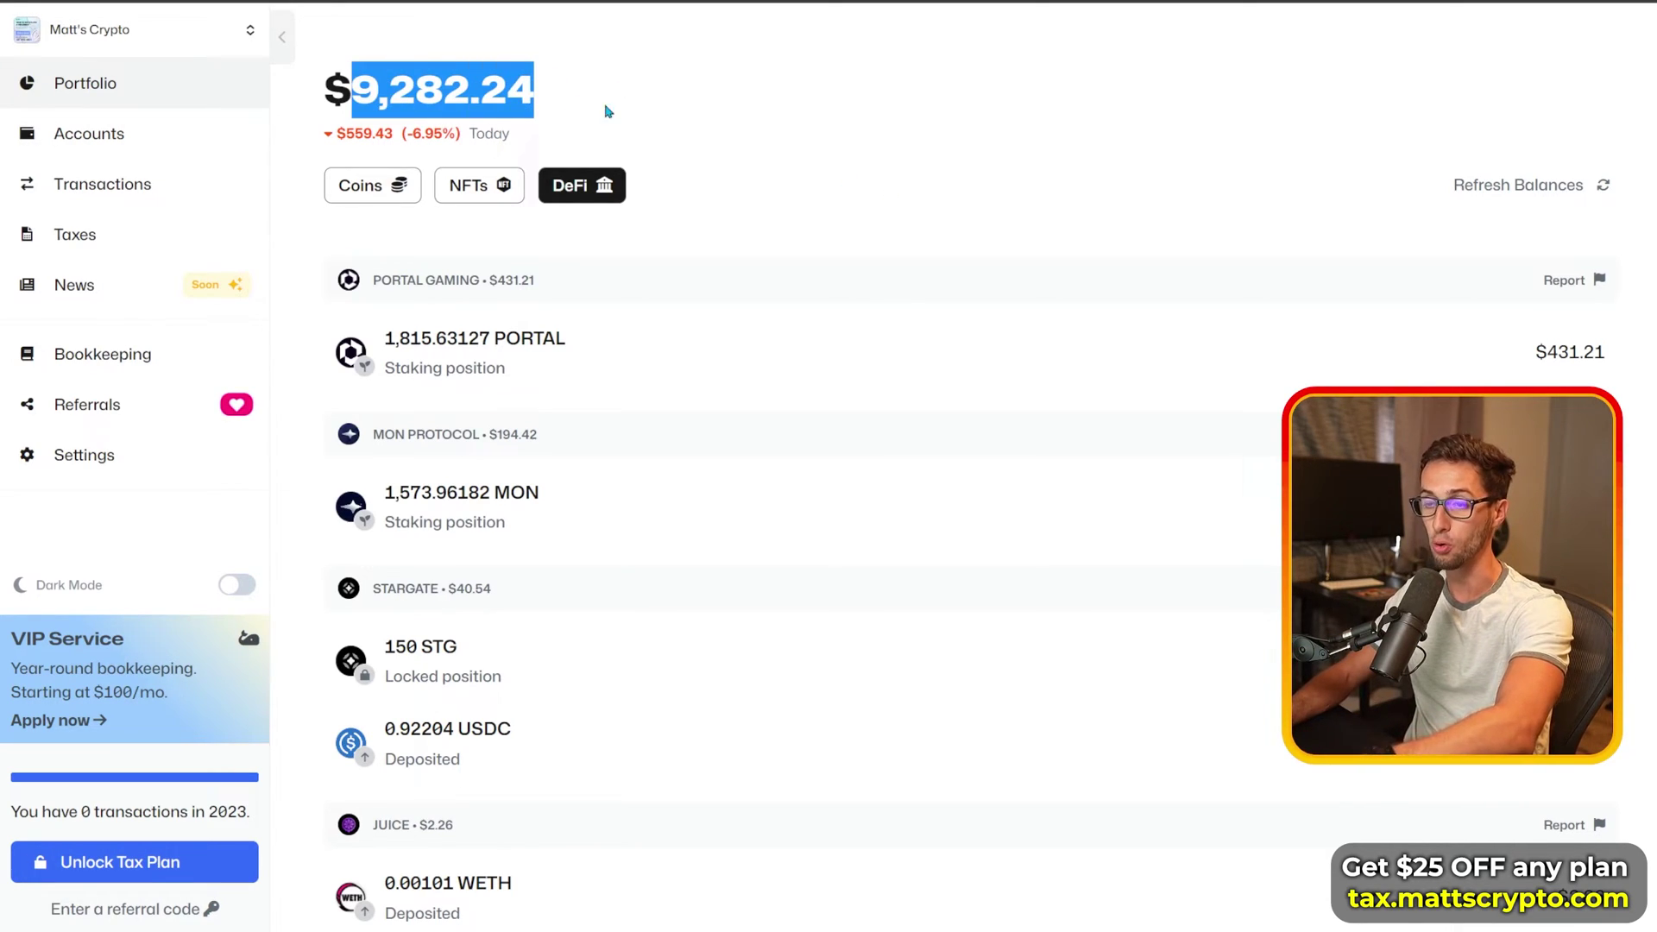
{"action": "left_click", "coordinate": [479, 185]}
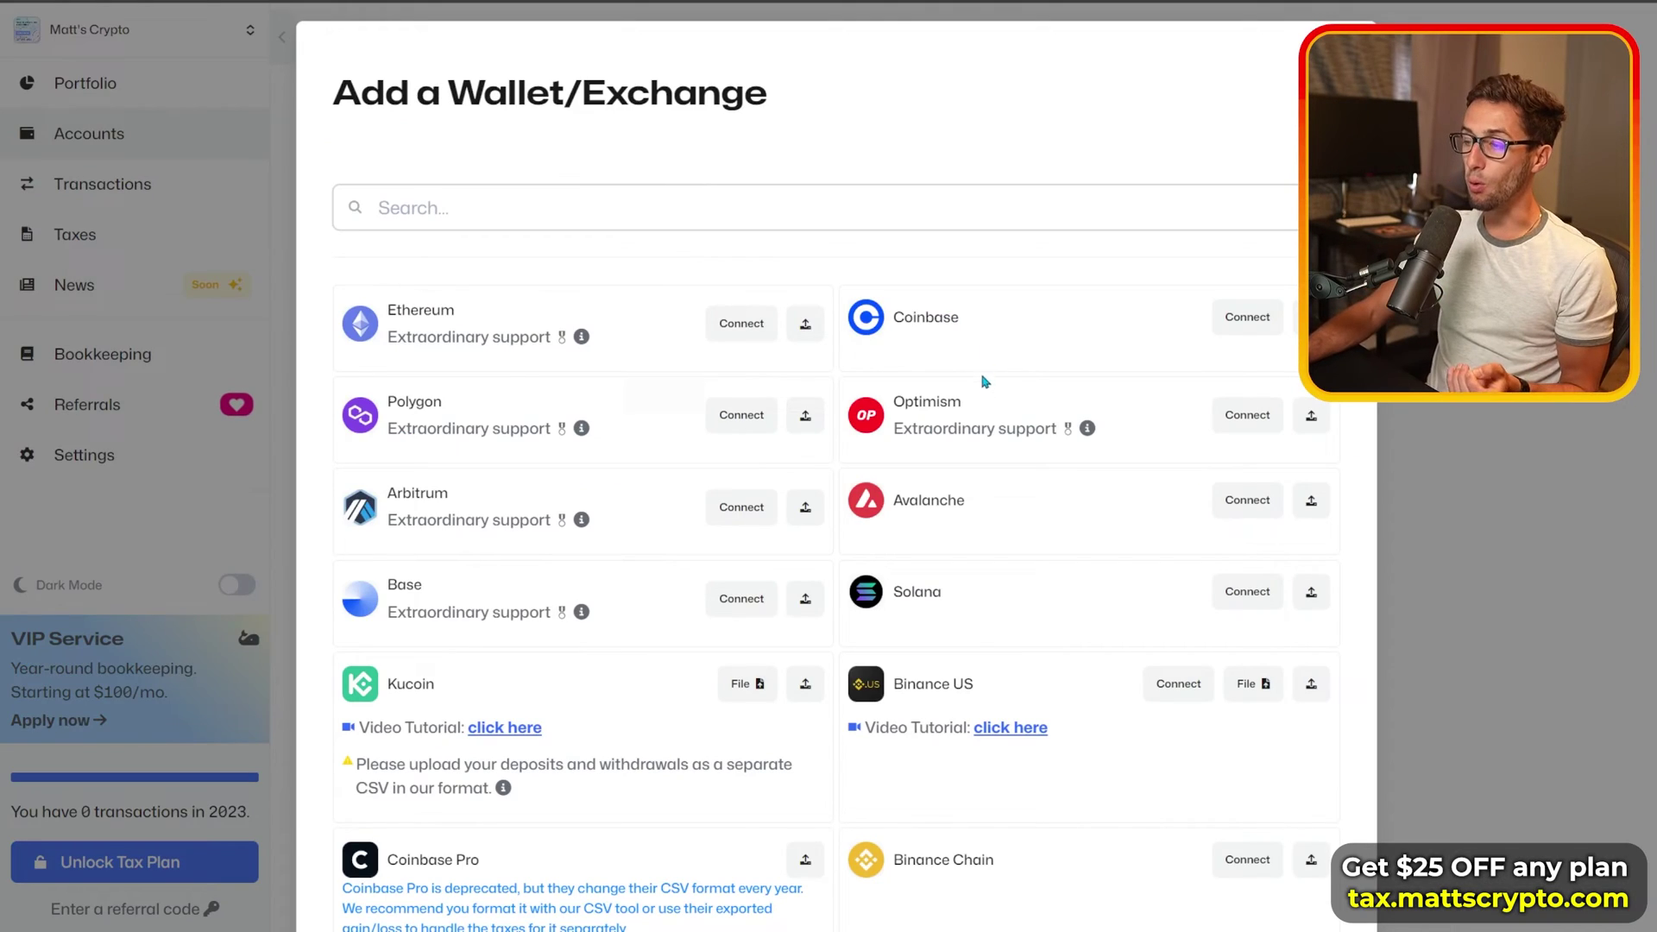
Step: Start a Solana account named 'SOL Wallet 1', paste its address, and keep staking rewards included
{"action": "left_click", "coordinate": [1248, 593]}
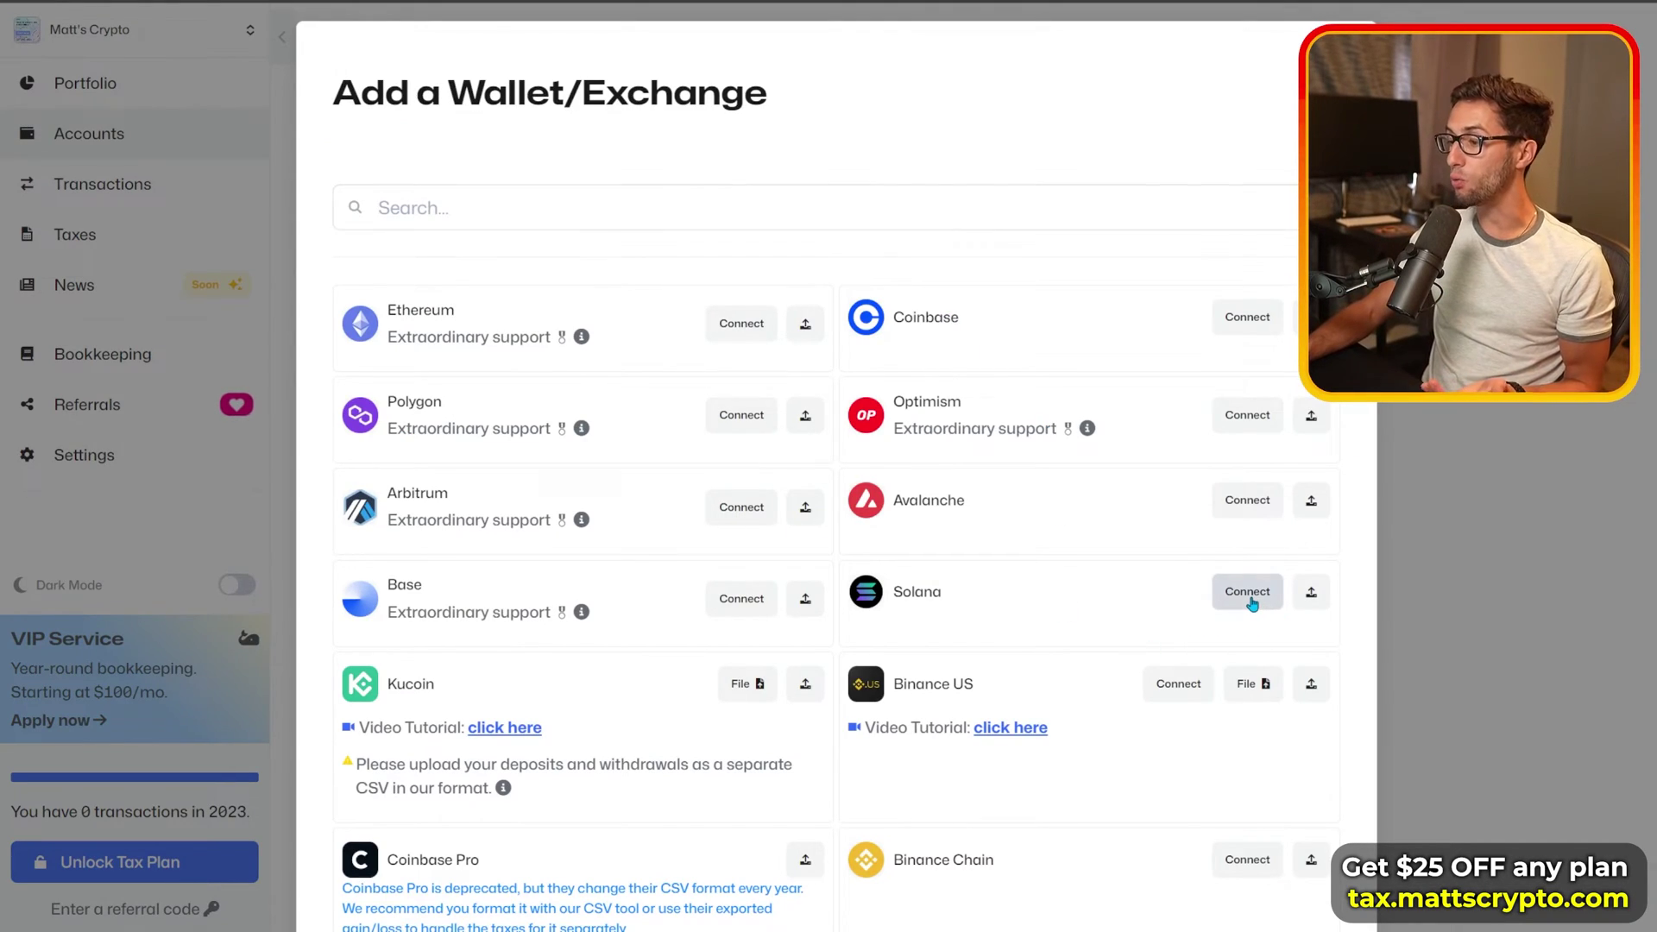
{"action": "type", "text": "SO"}
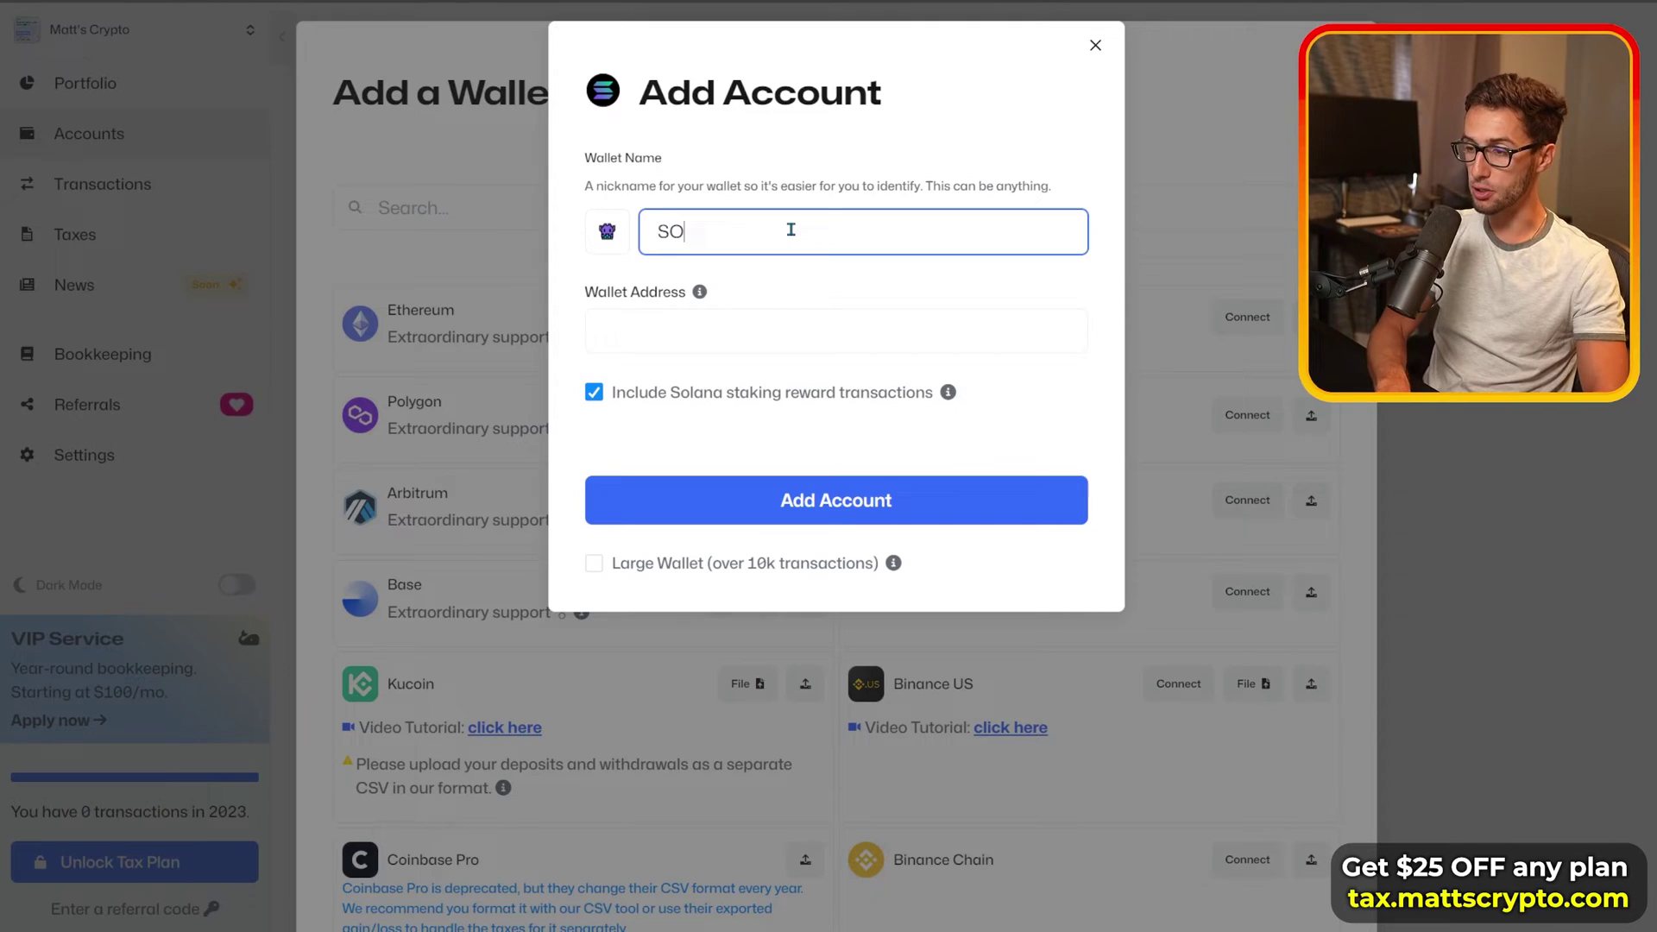
{"action": "type", "text": "L WAL"}
{"action": "type", "text": "llet 1"}
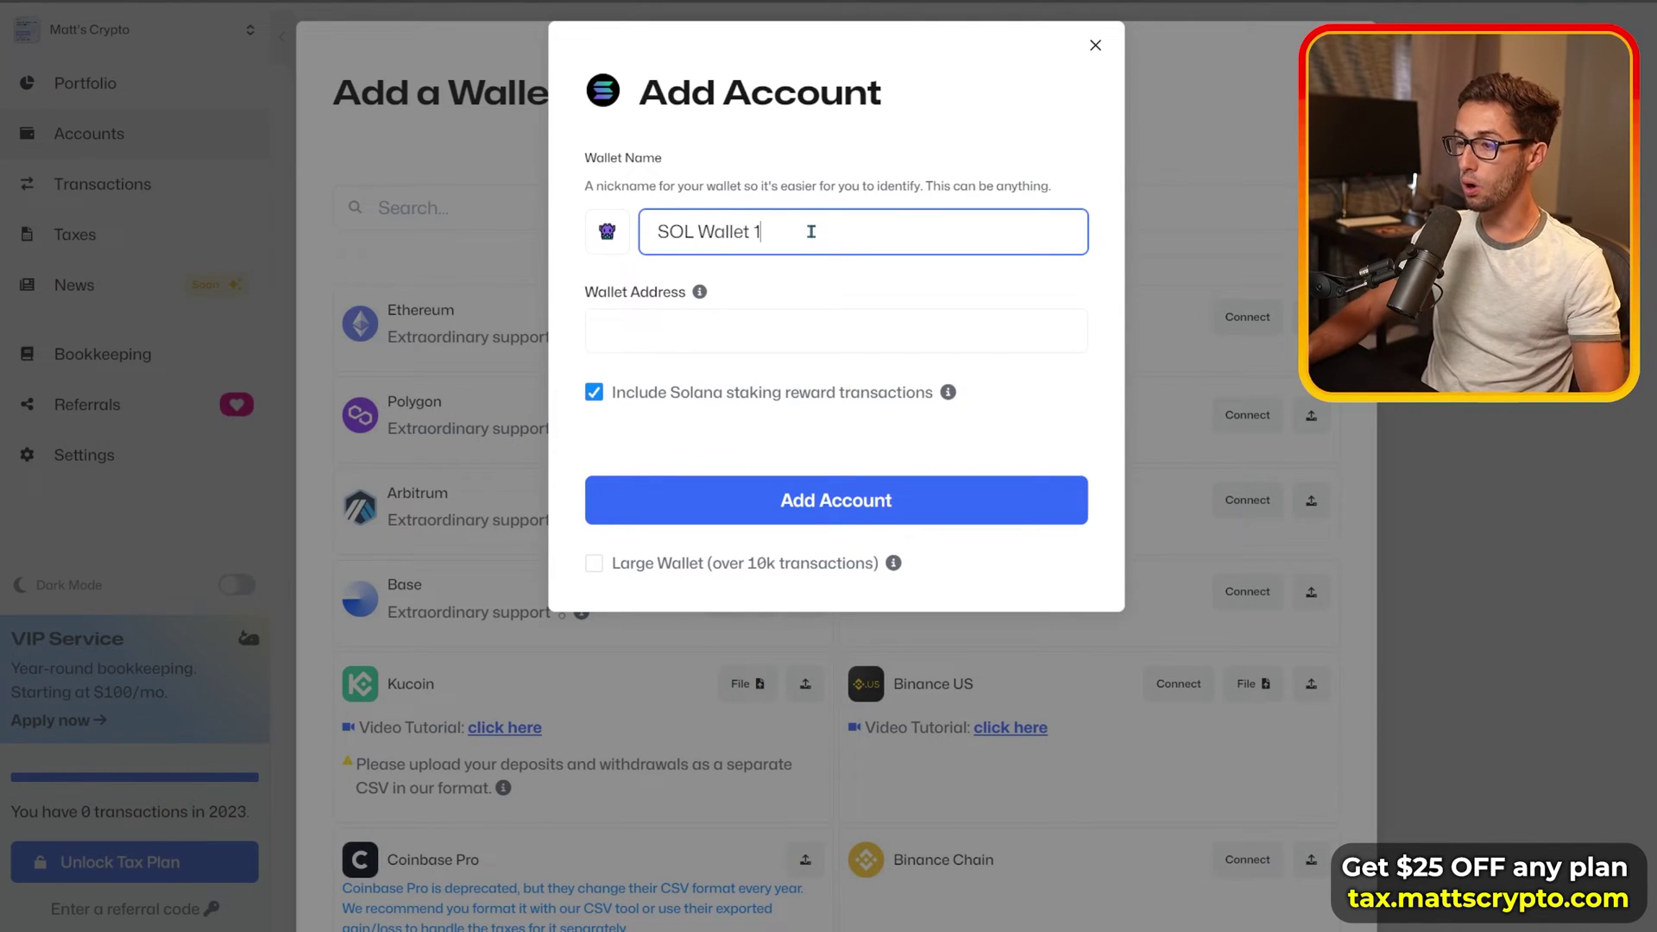
{"action": "left_click", "coordinate": [744, 337]}
{"action": "type", "text": "UhBdSJisWwKe5eHbPohuK2EeSRhf2Ld5oAfvRSMqQgi"}
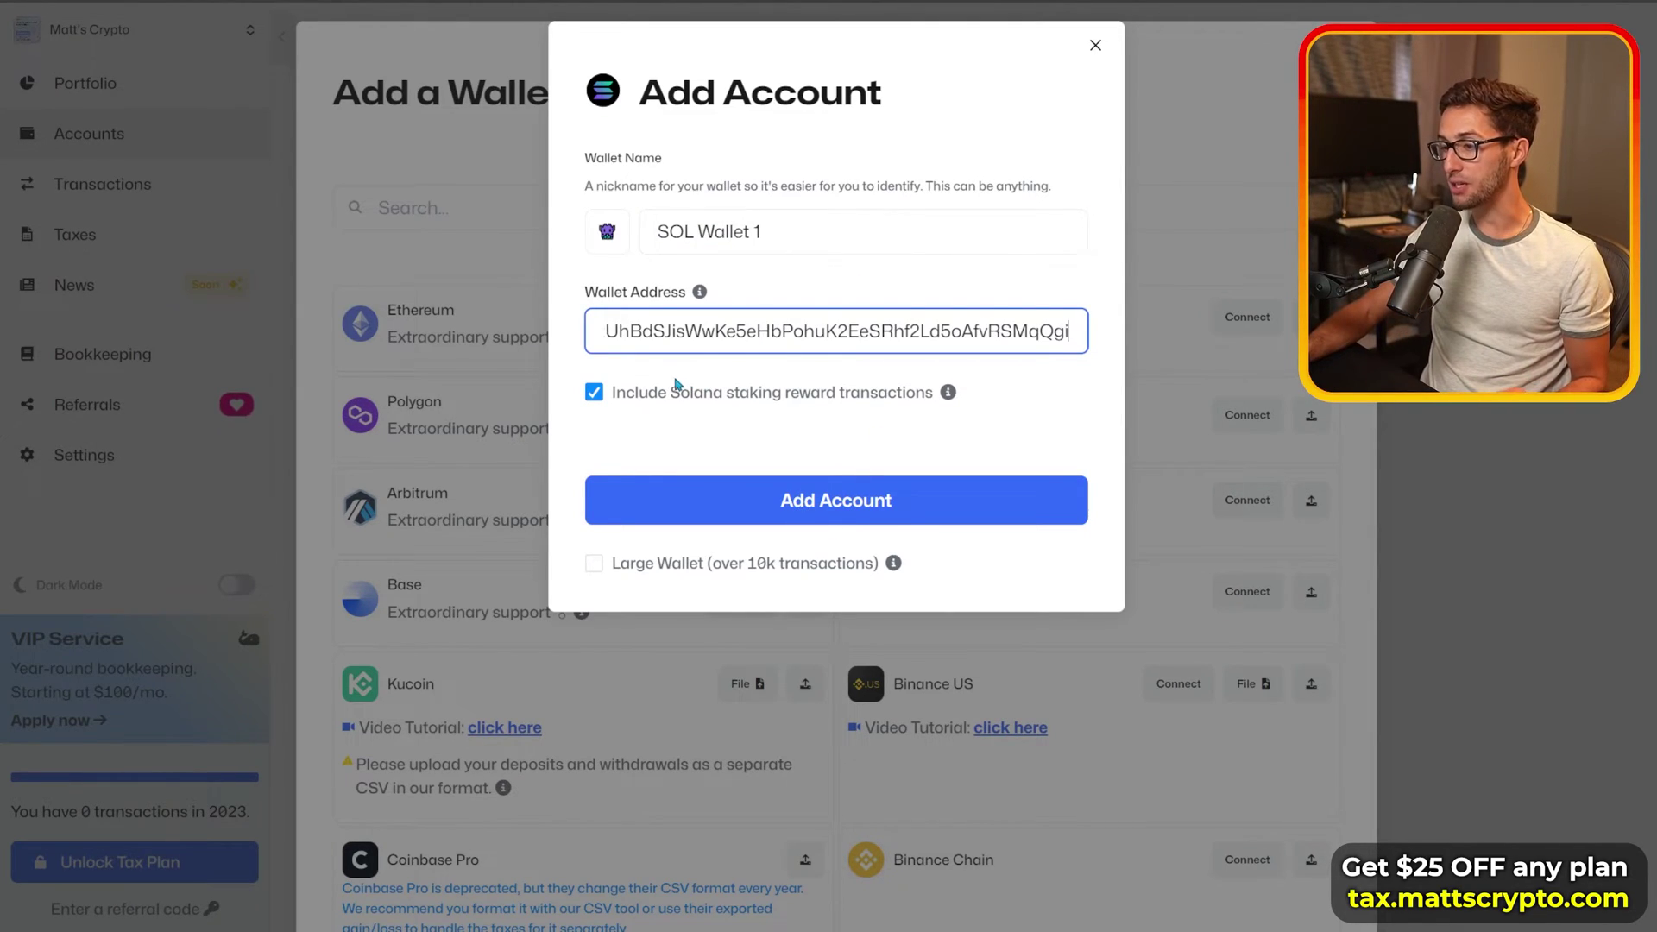
{"action": "left_click_drag", "start_coordinate": [649, 392], "coordinate": [923, 396]}
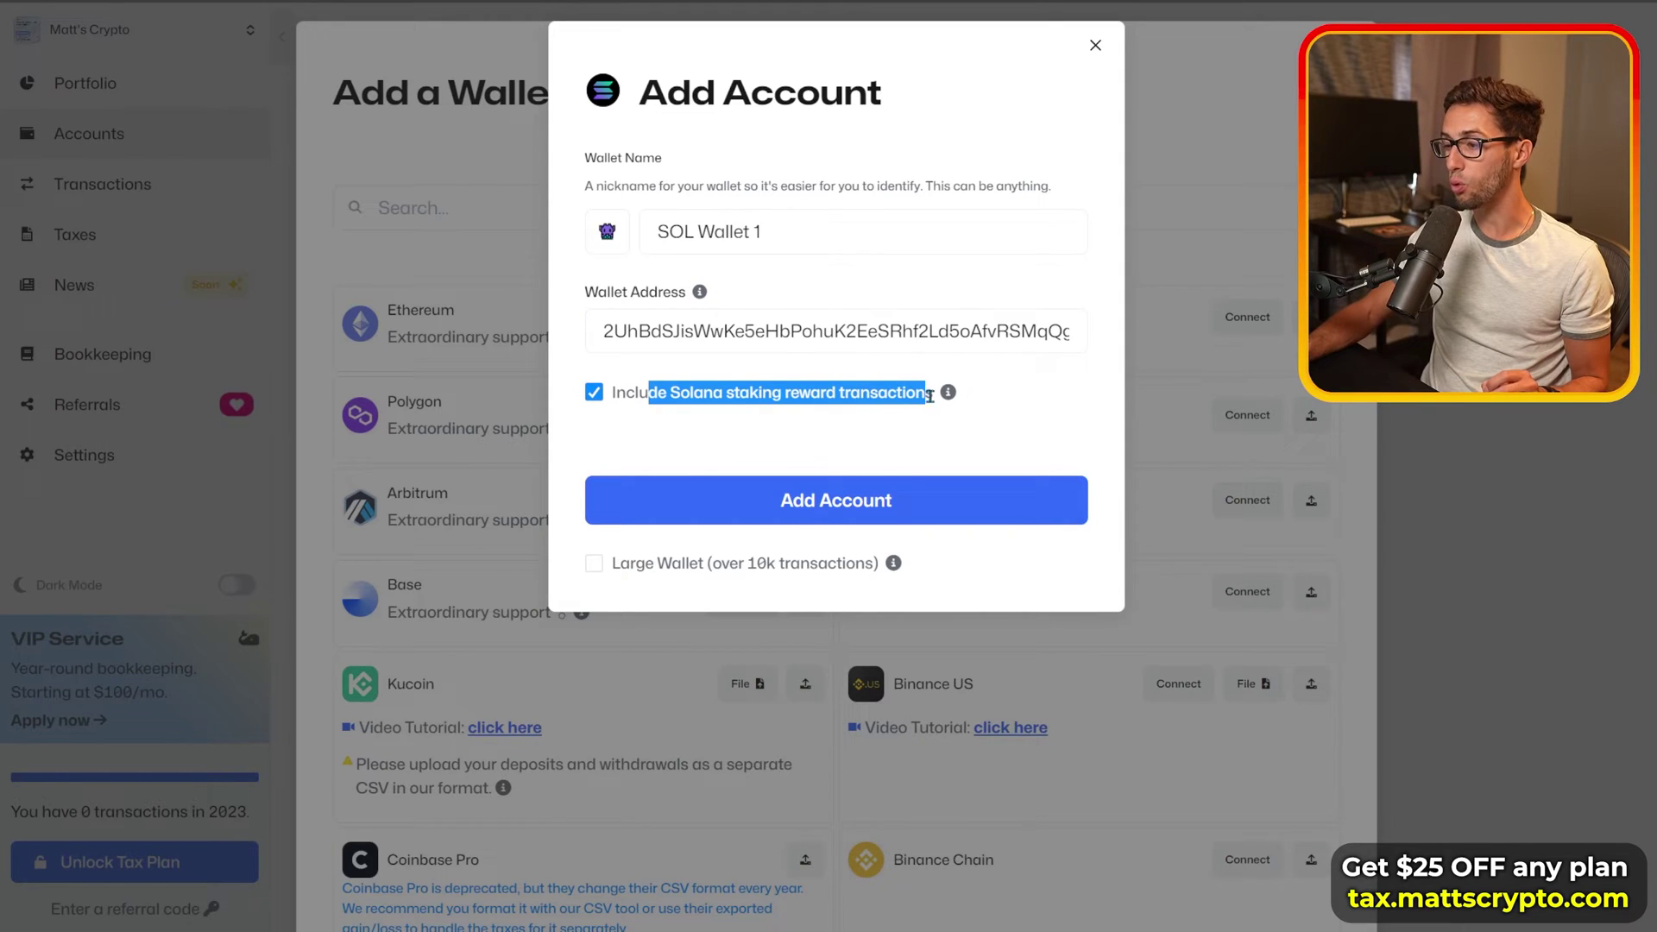
{"action": "left_click", "coordinate": [847, 398]}
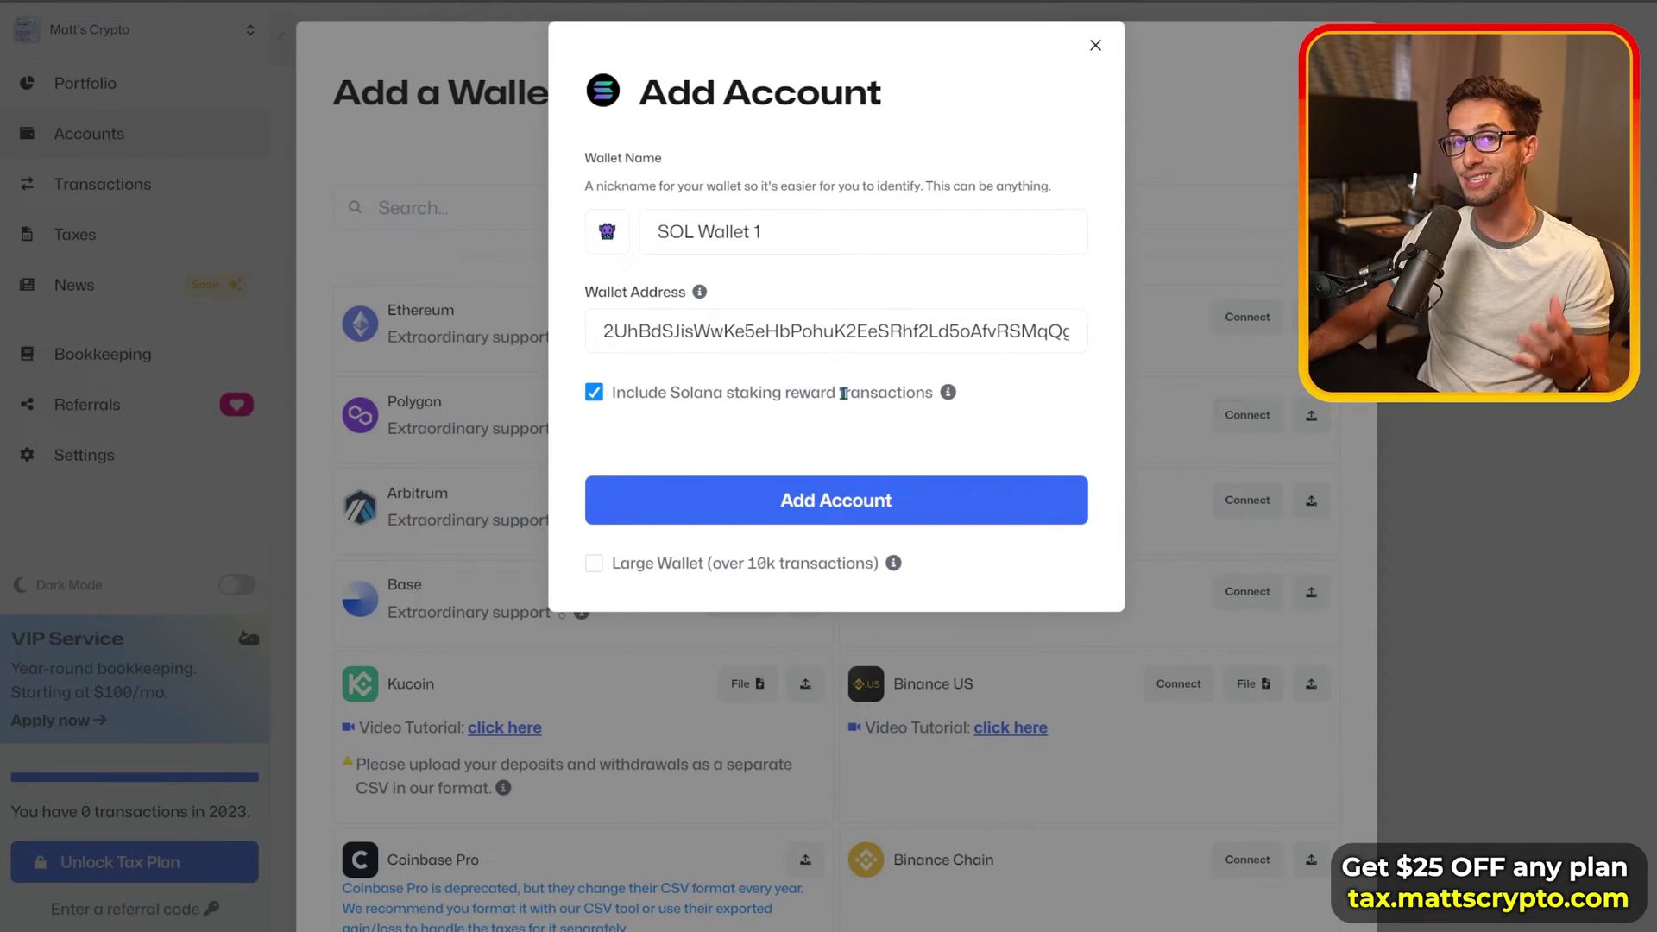
{"action": "left_click_drag", "start_coordinate": [667, 393], "coordinate": [945, 395]}
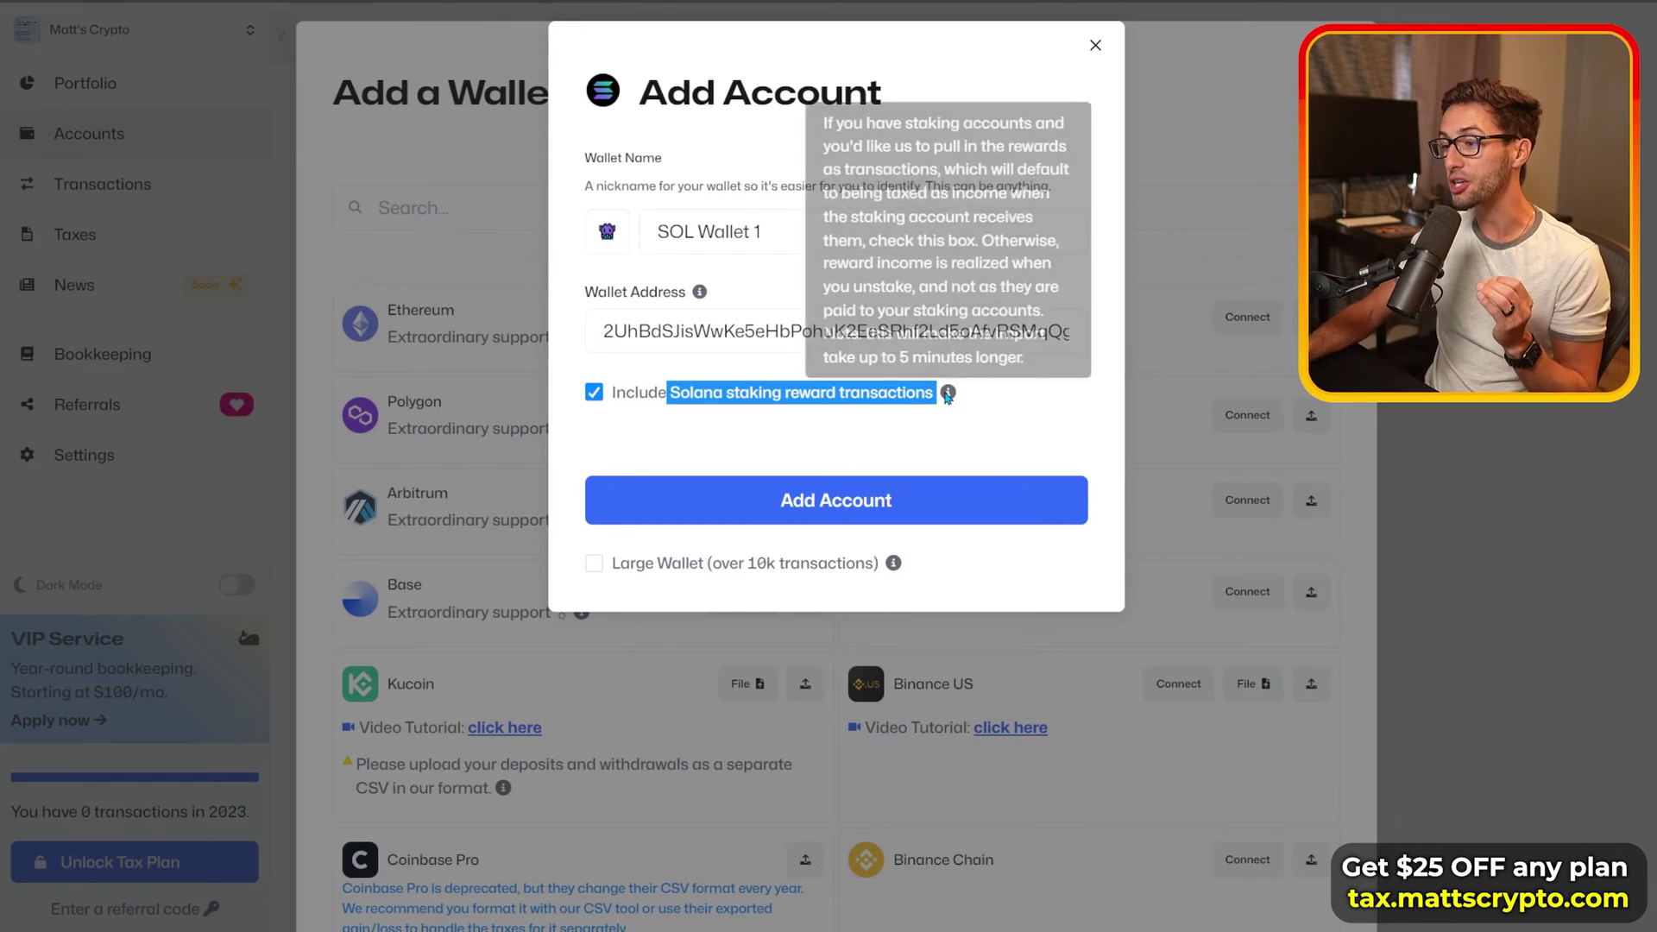
{"action": "left_click", "coordinate": [880, 438]}
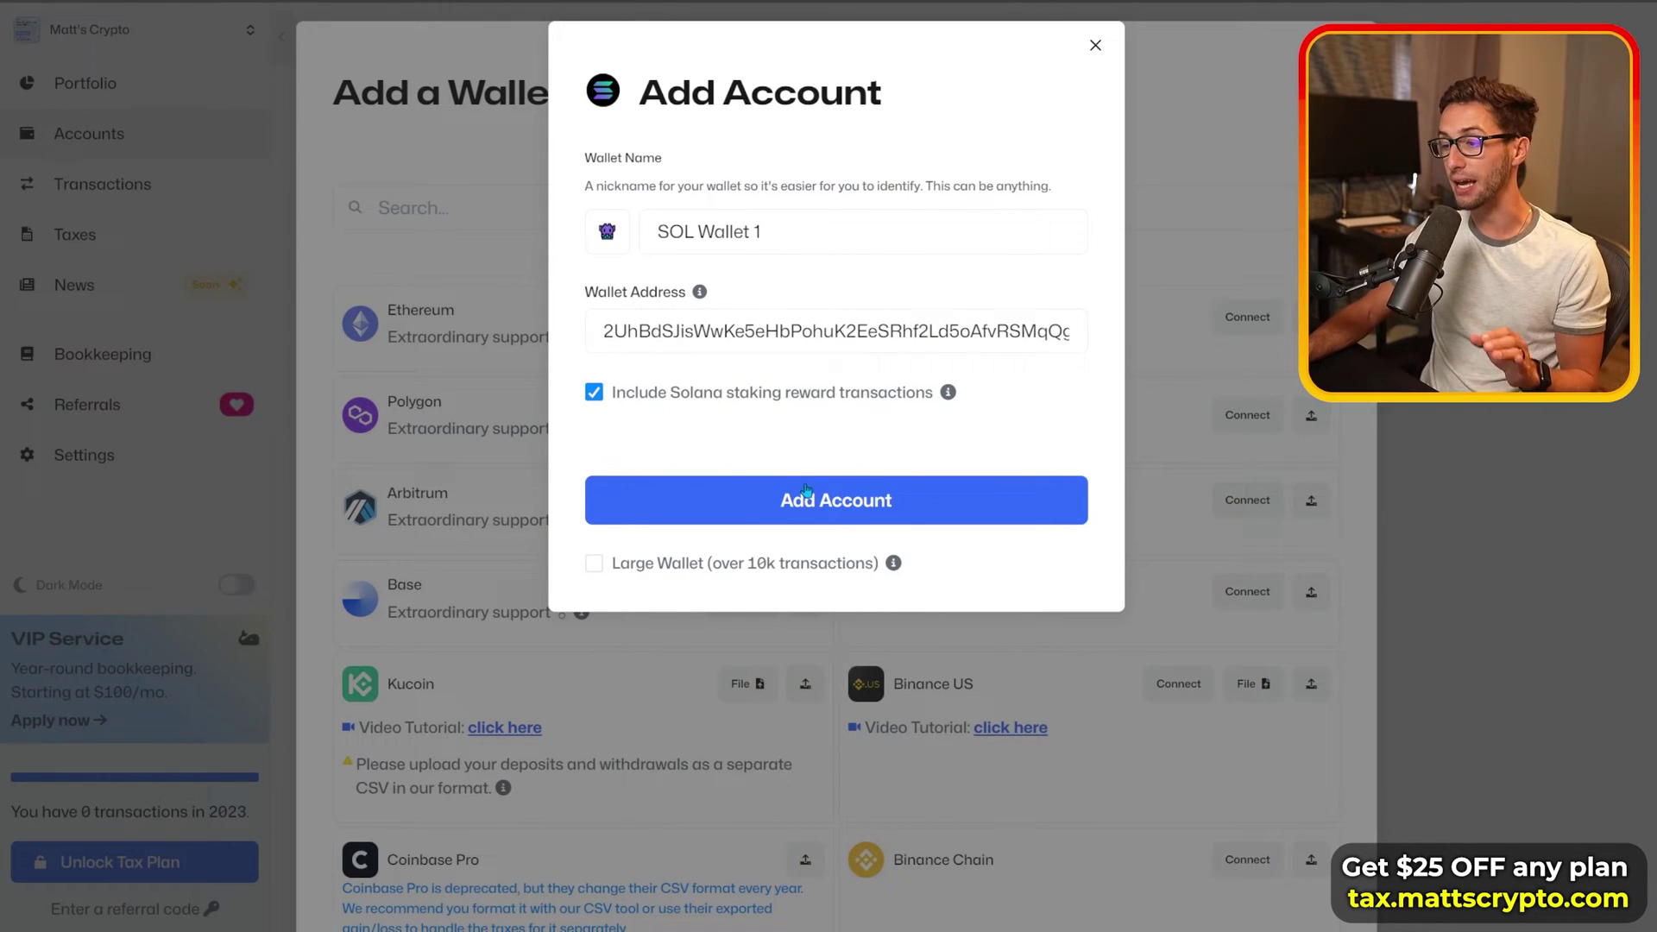
Step: Add the Solana account, then check the portfolio total of $10,692.89
{"action": "left_click", "coordinate": [813, 507]}
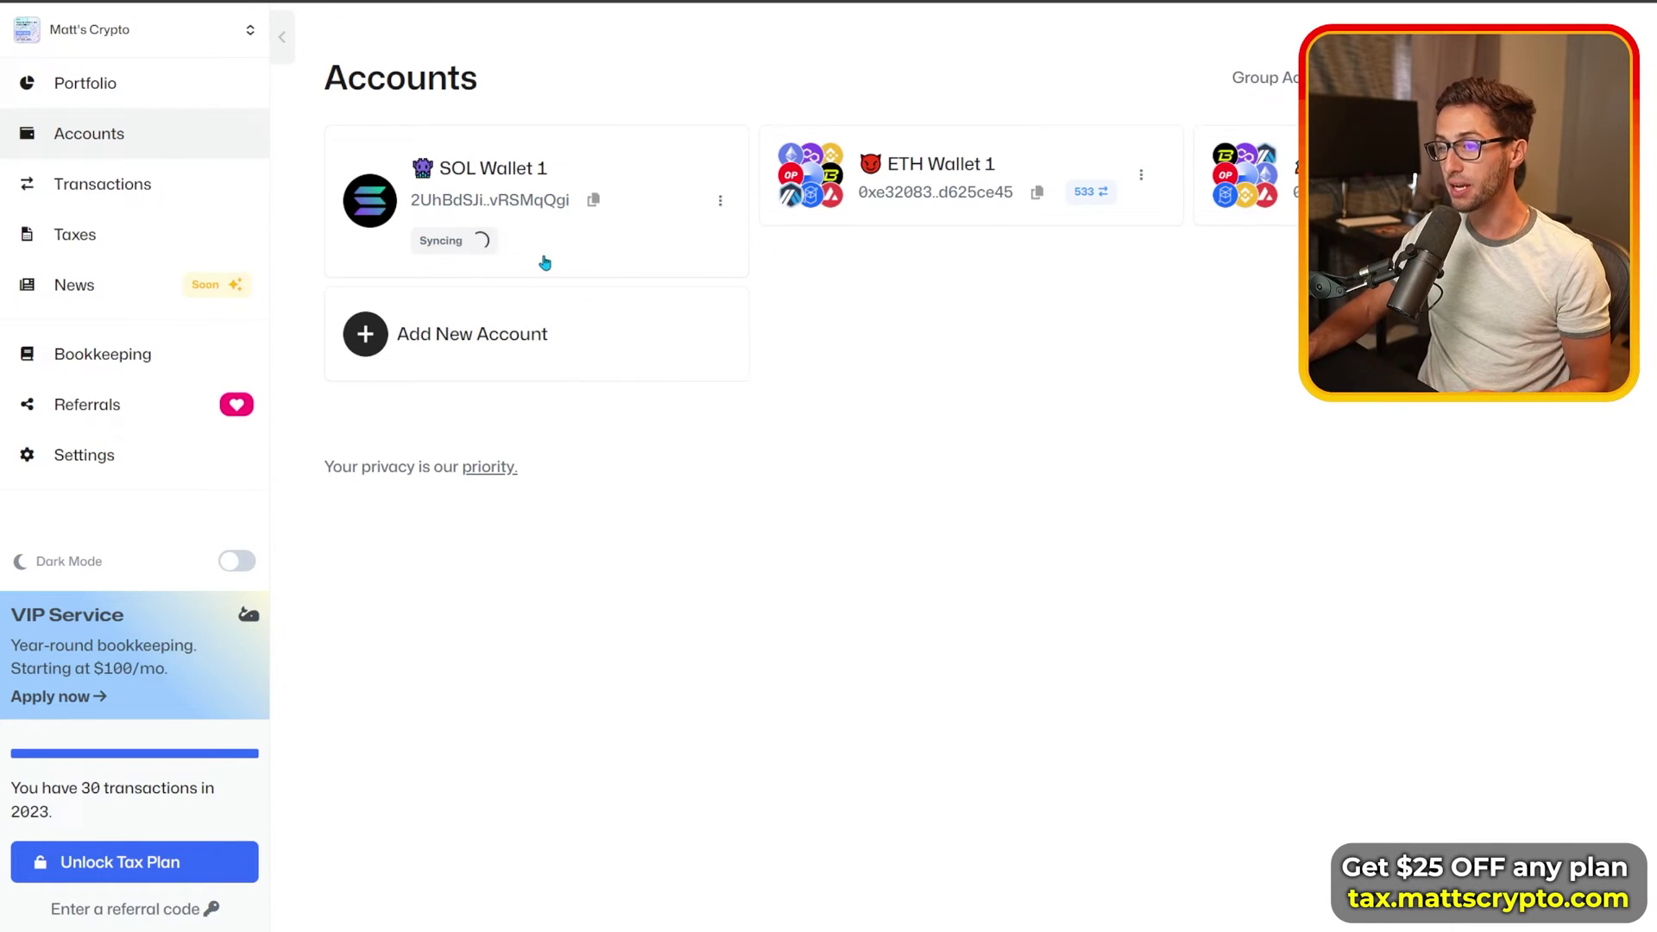
{"action": "left_click", "coordinate": [164, 96]}
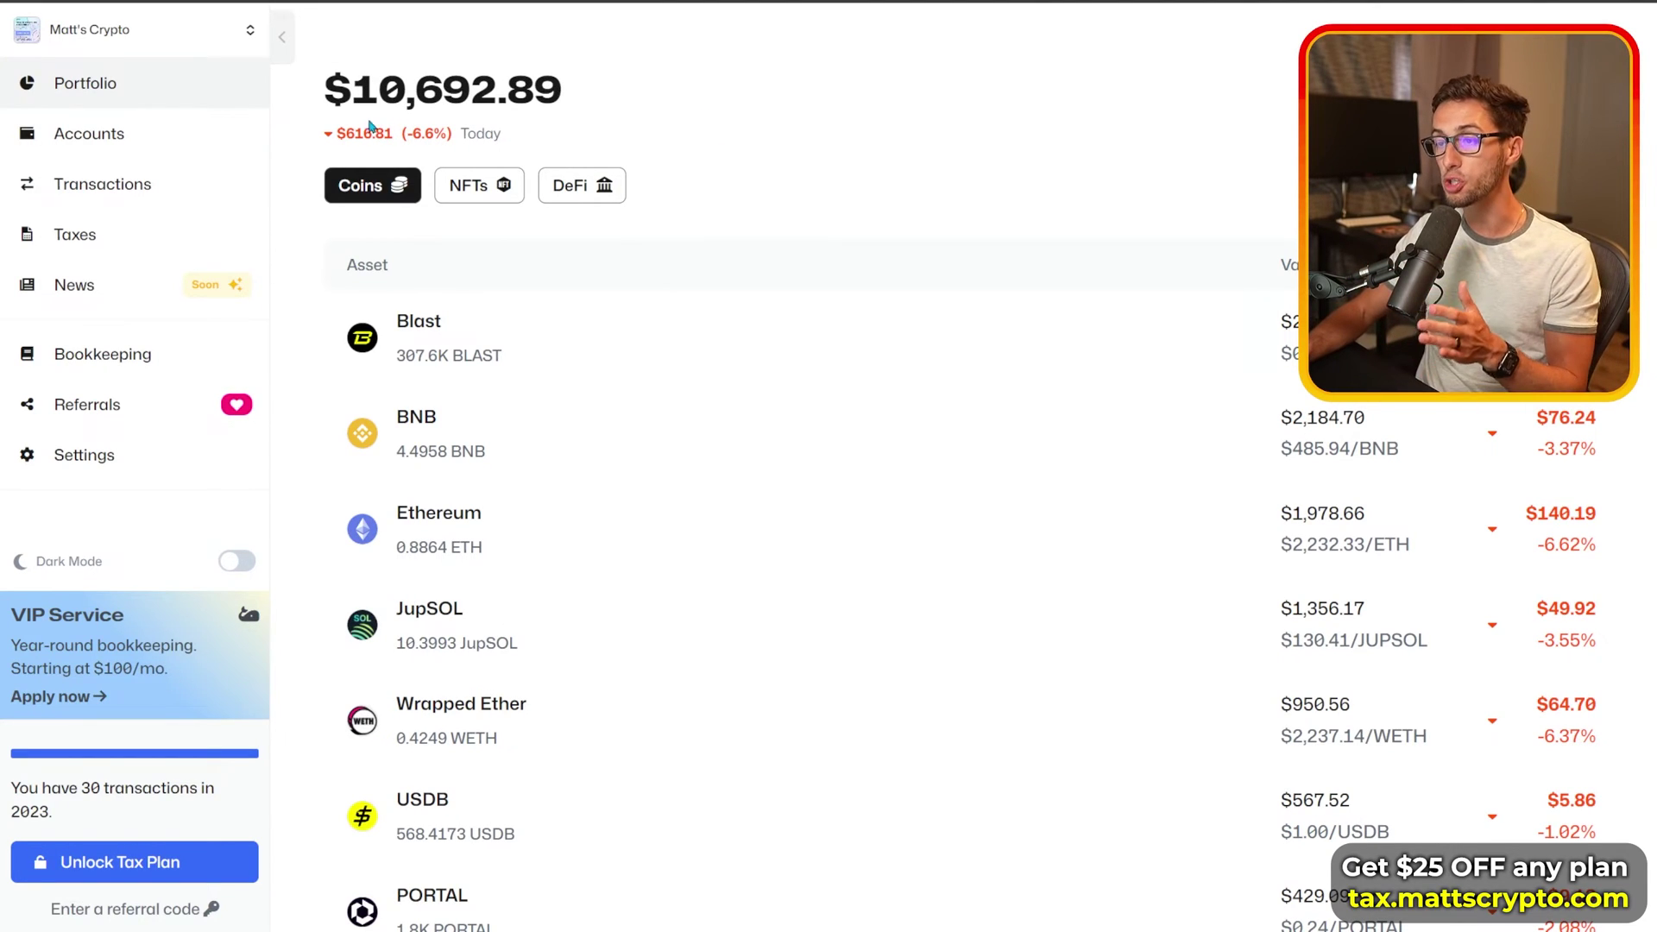
{"action": "left_click_drag", "start_coordinate": [345, 93], "coordinate": [714, 144]}
{"action": "left_click", "coordinate": [716, 145]}
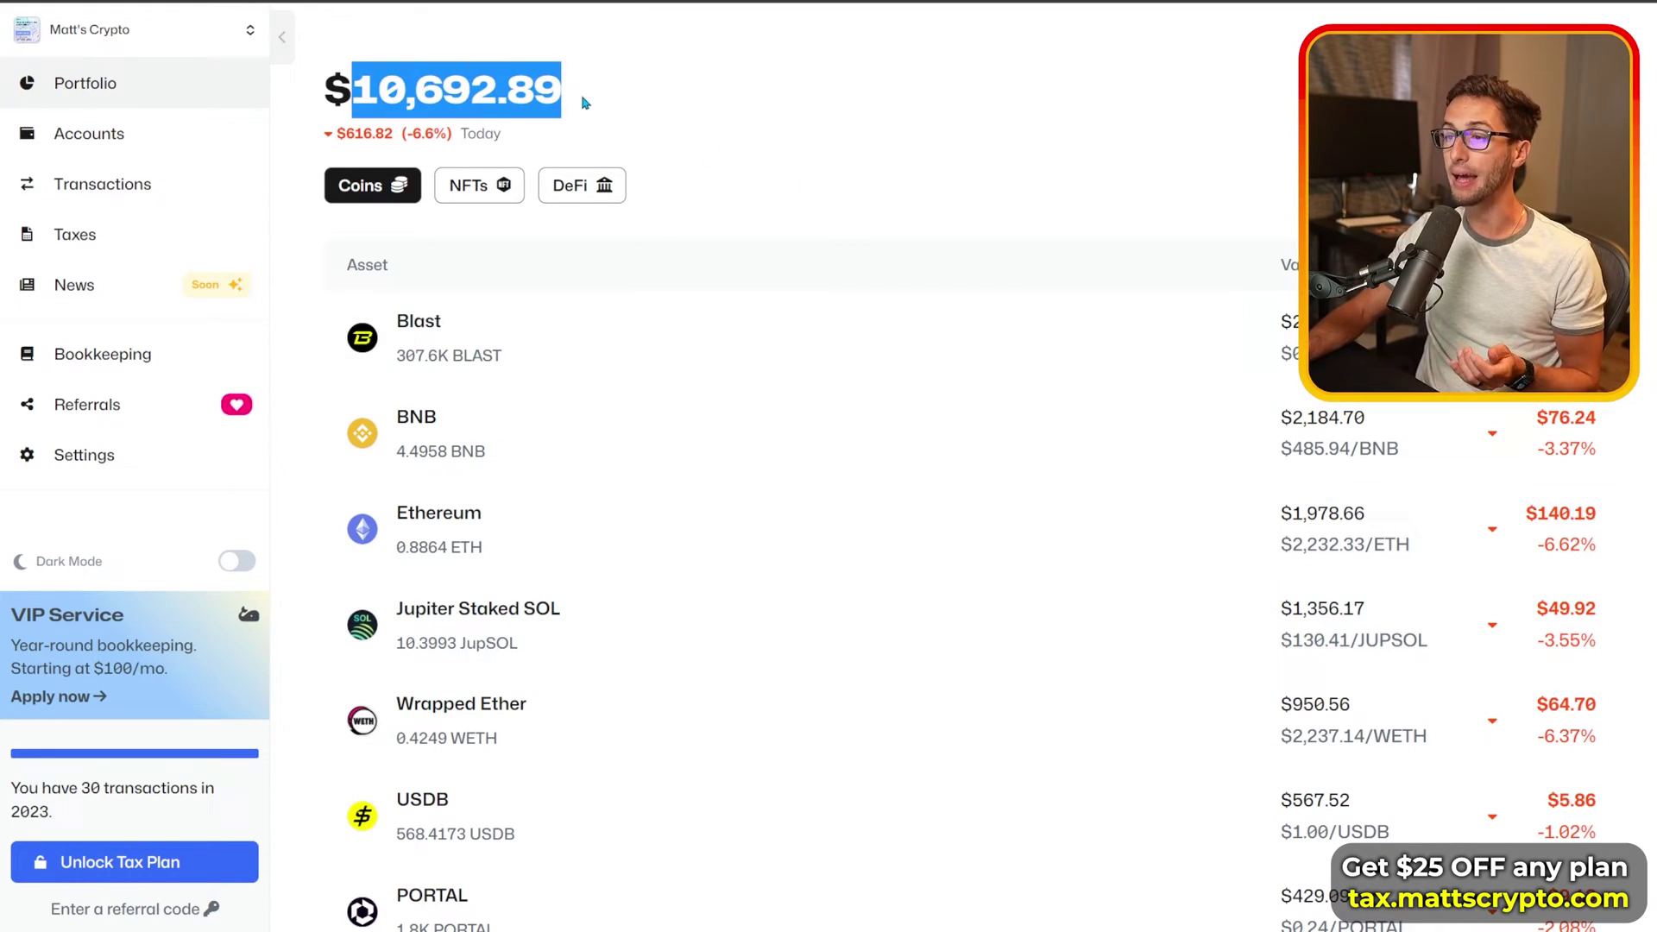
Step: Revisit Accounts, return to Portfolio, note the -6.6% daily change, and scroll the coin list
{"action": "left_click", "coordinate": [686, 131]}
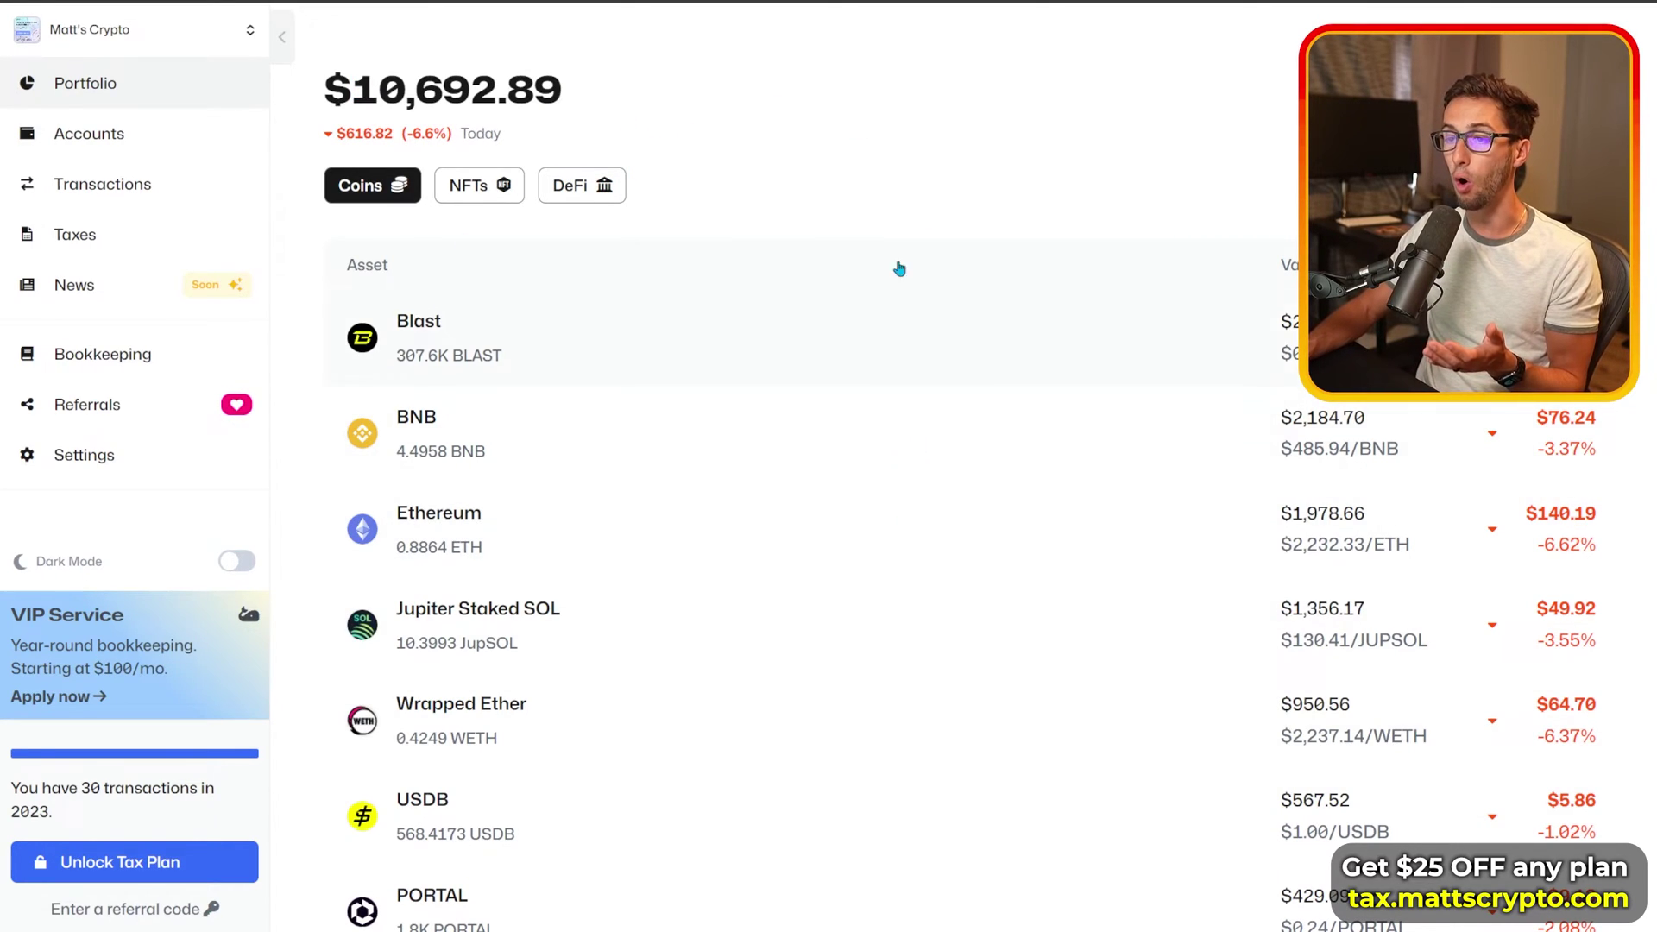
{"action": "left_click", "coordinate": [203, 130]}
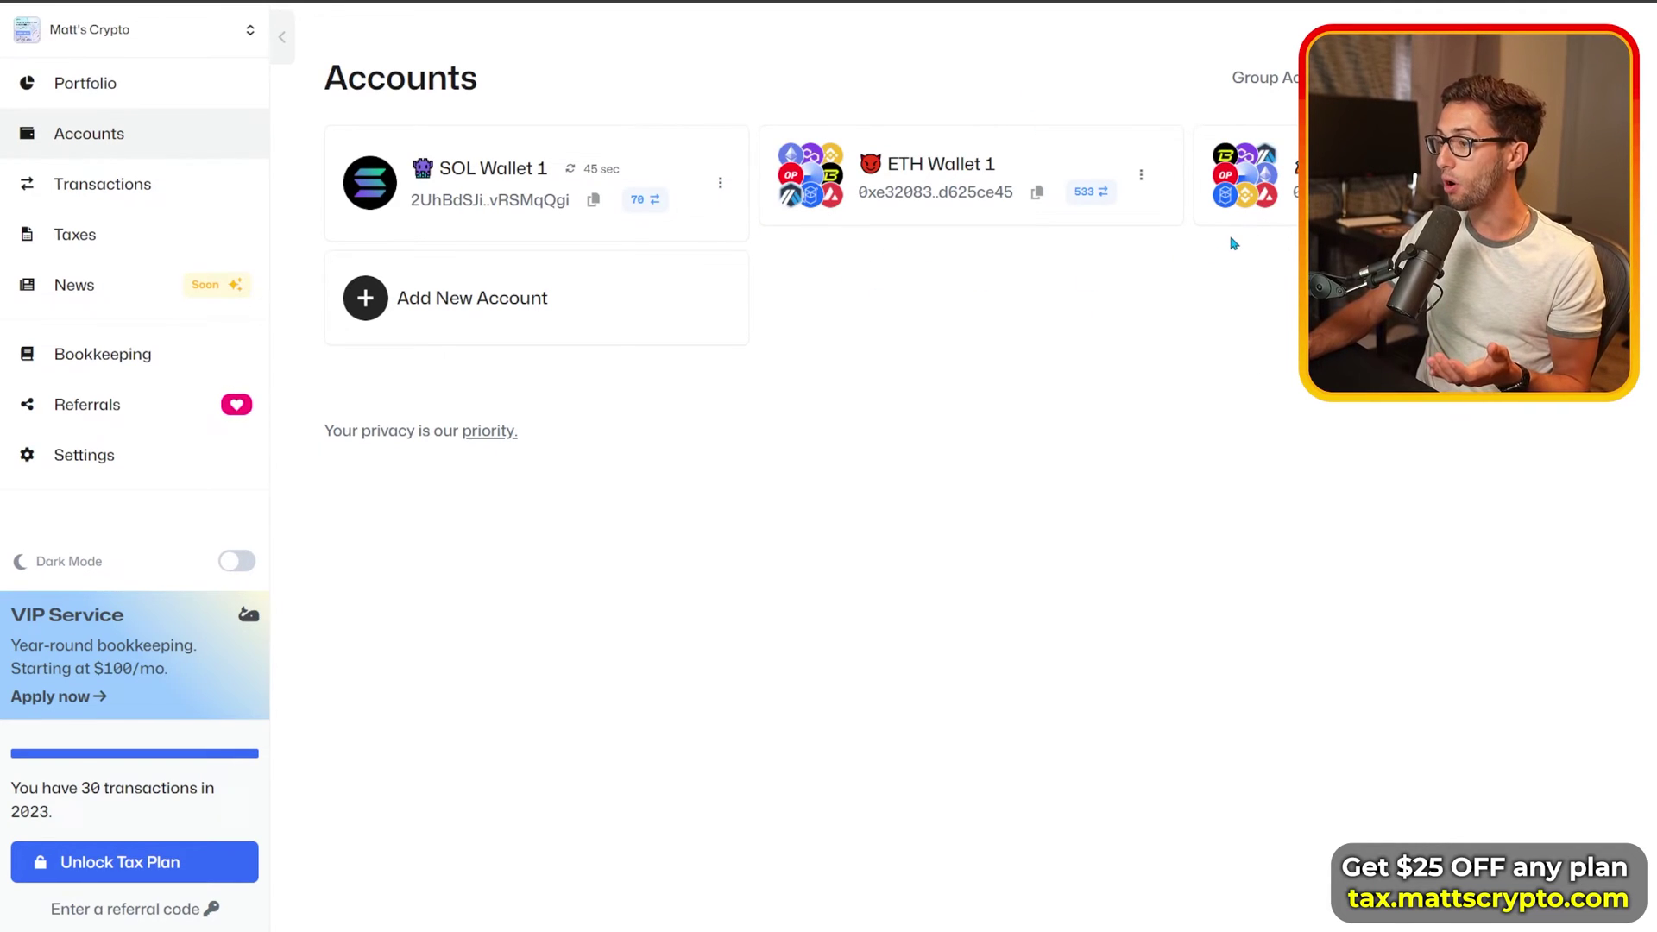
{"action": "left_click", "coordinate": [161, 95]}
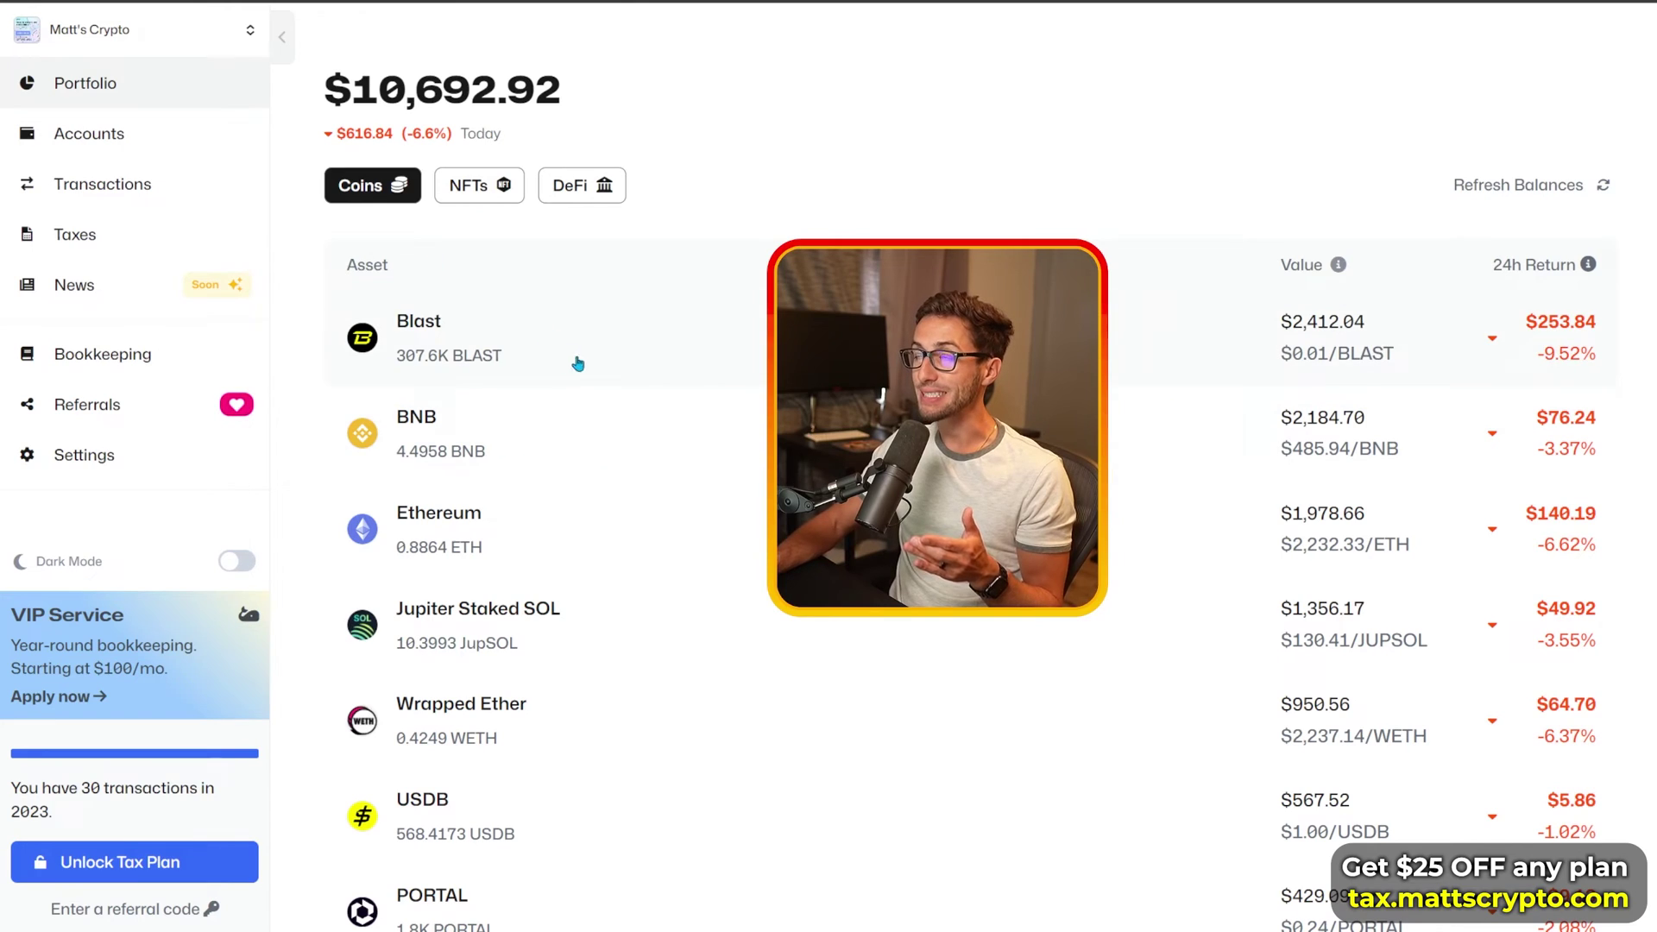
{"action": "mouse_move", "coordinate": [1587, 268]}
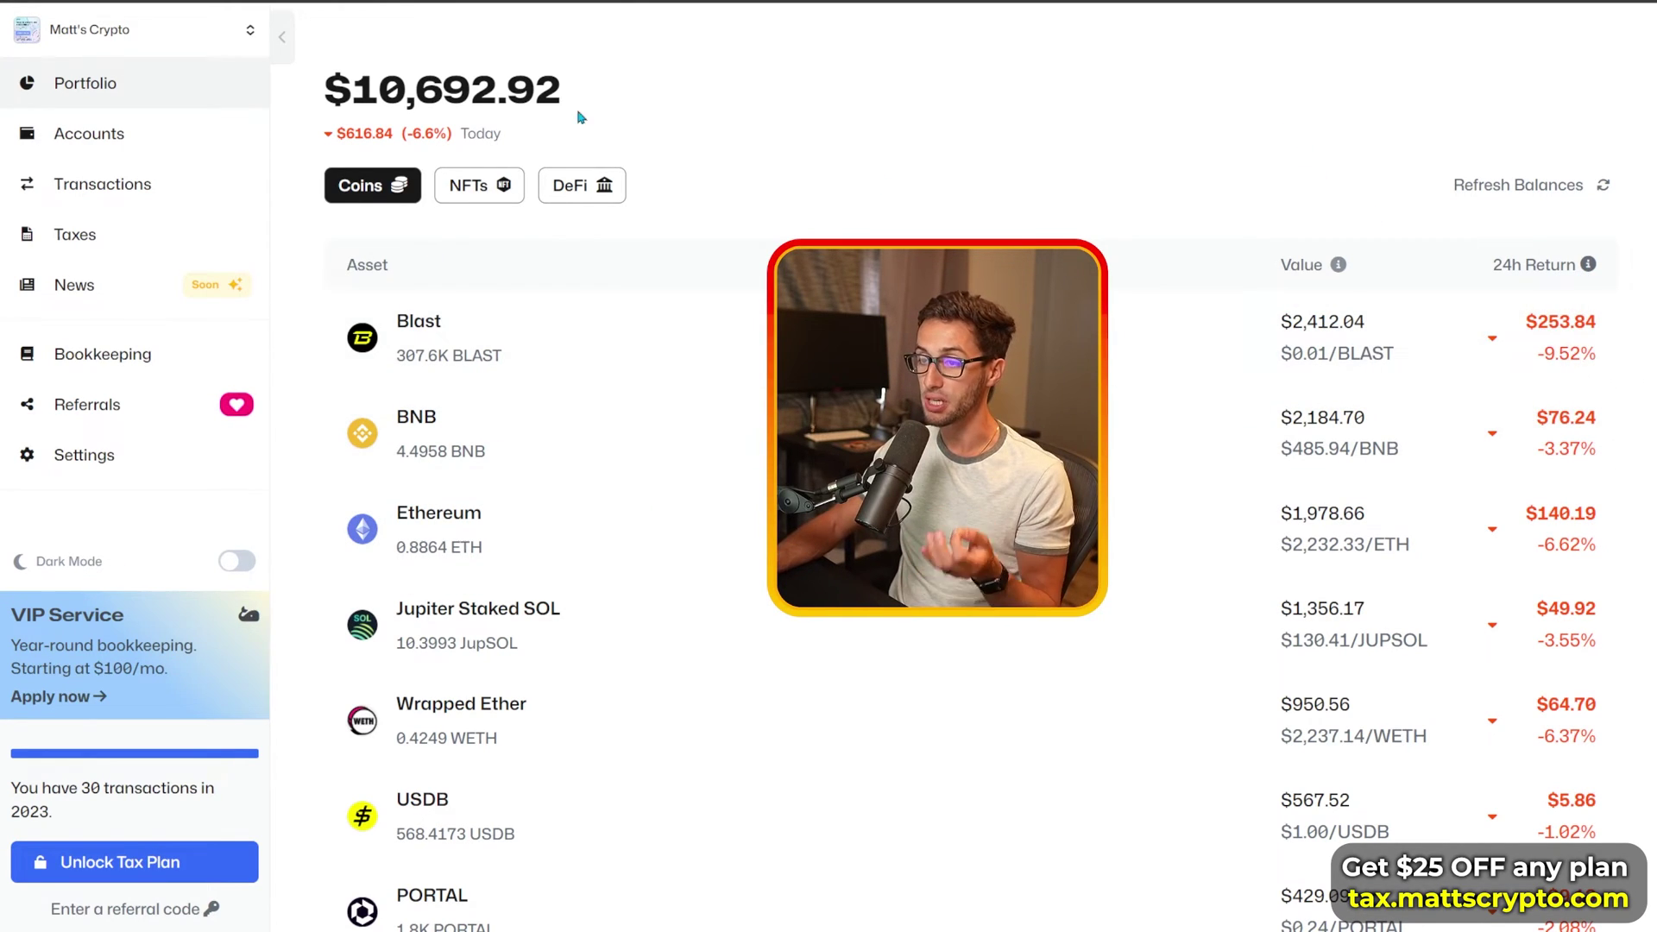
{"action": "left_click_drag", "start_coordinate": [403, 135], "coordinate": [458, 138]}
{"action": "left_click", "coordinate": [798, 168]}
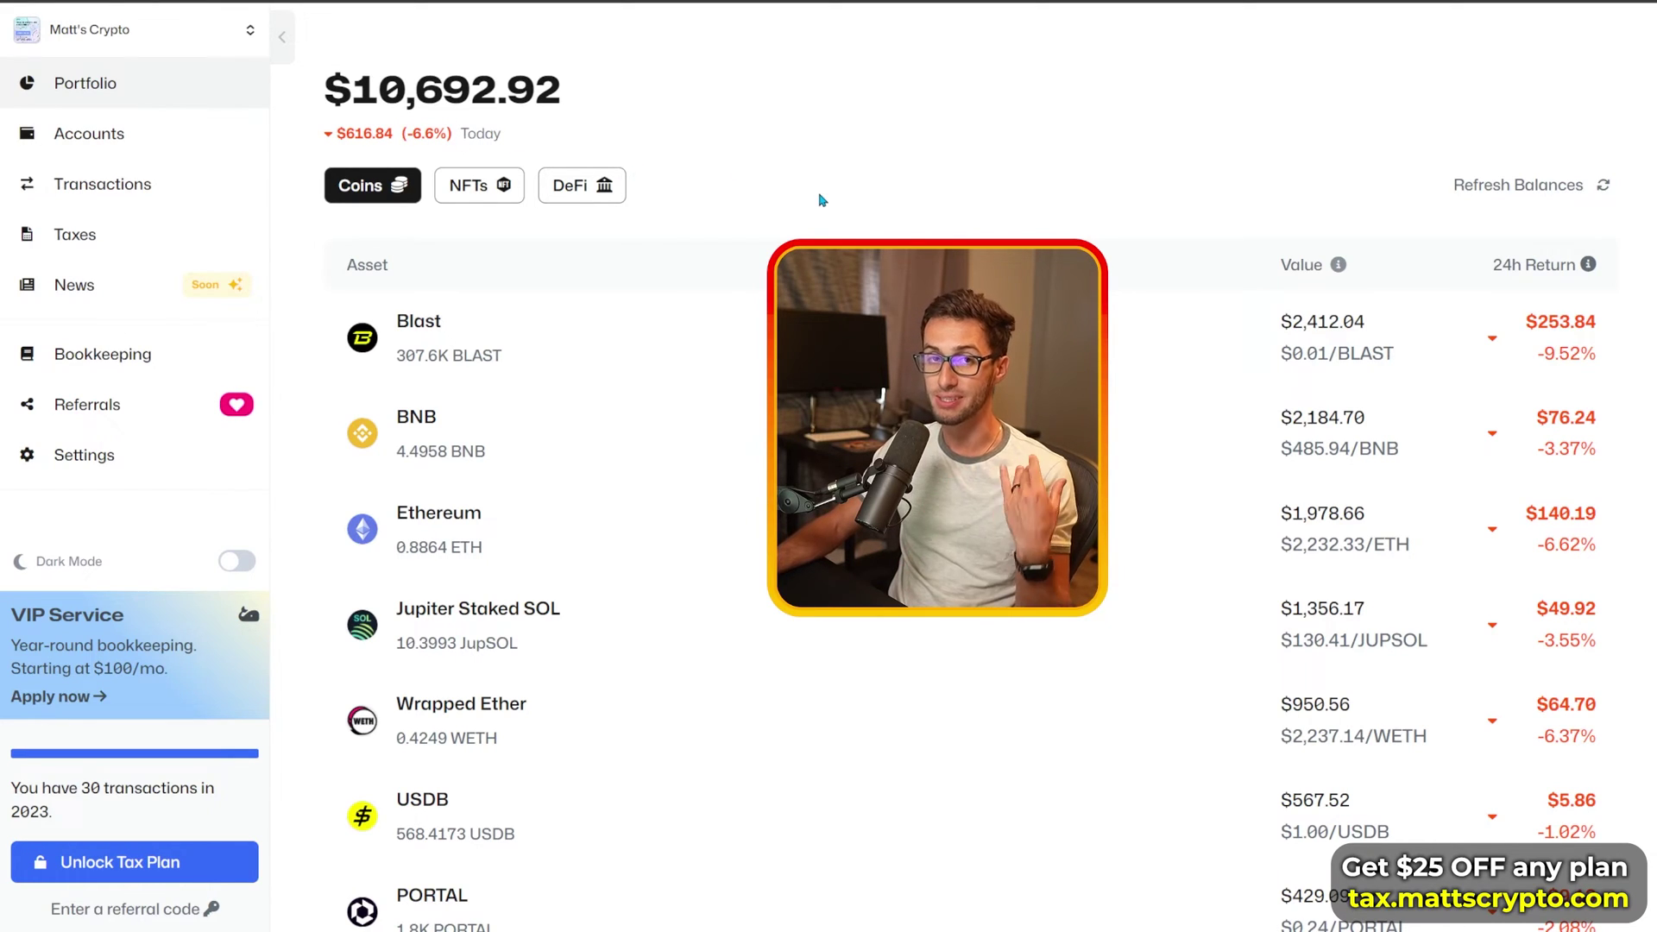
{"action": "scroll", "coordinate": [967, 466], "scroll_direction": "down", "scroll_amount": 6}
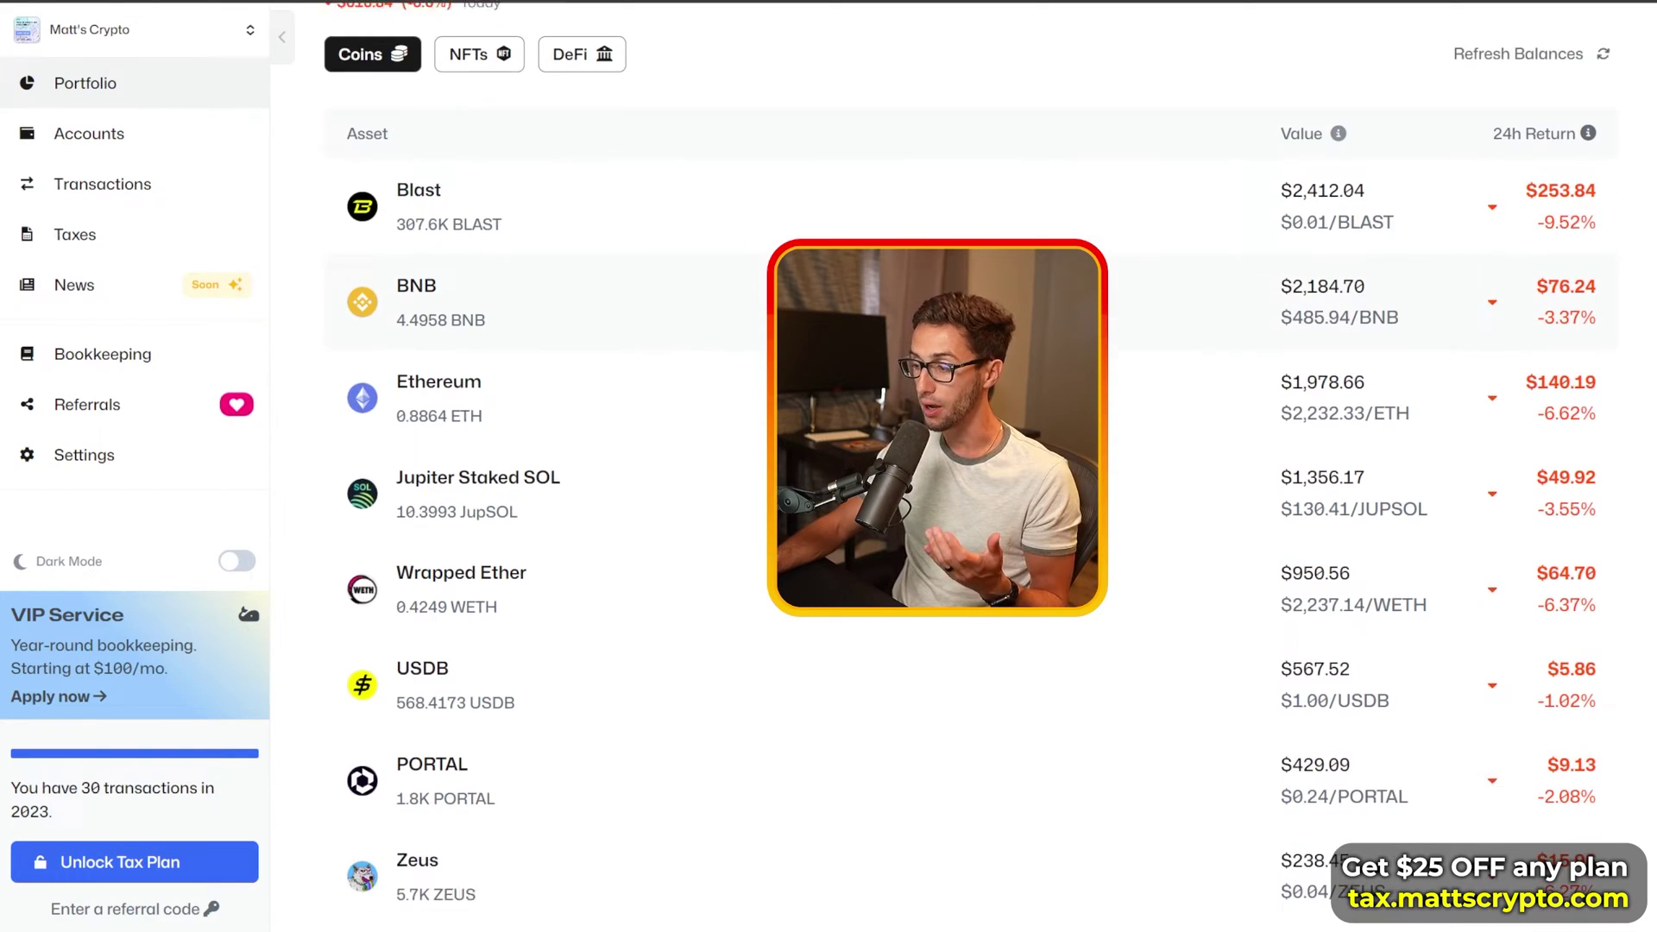
{"action": "scroll", "coordinate": [832, 695], "scroll_direction": "down", "scroll_amount": 13}
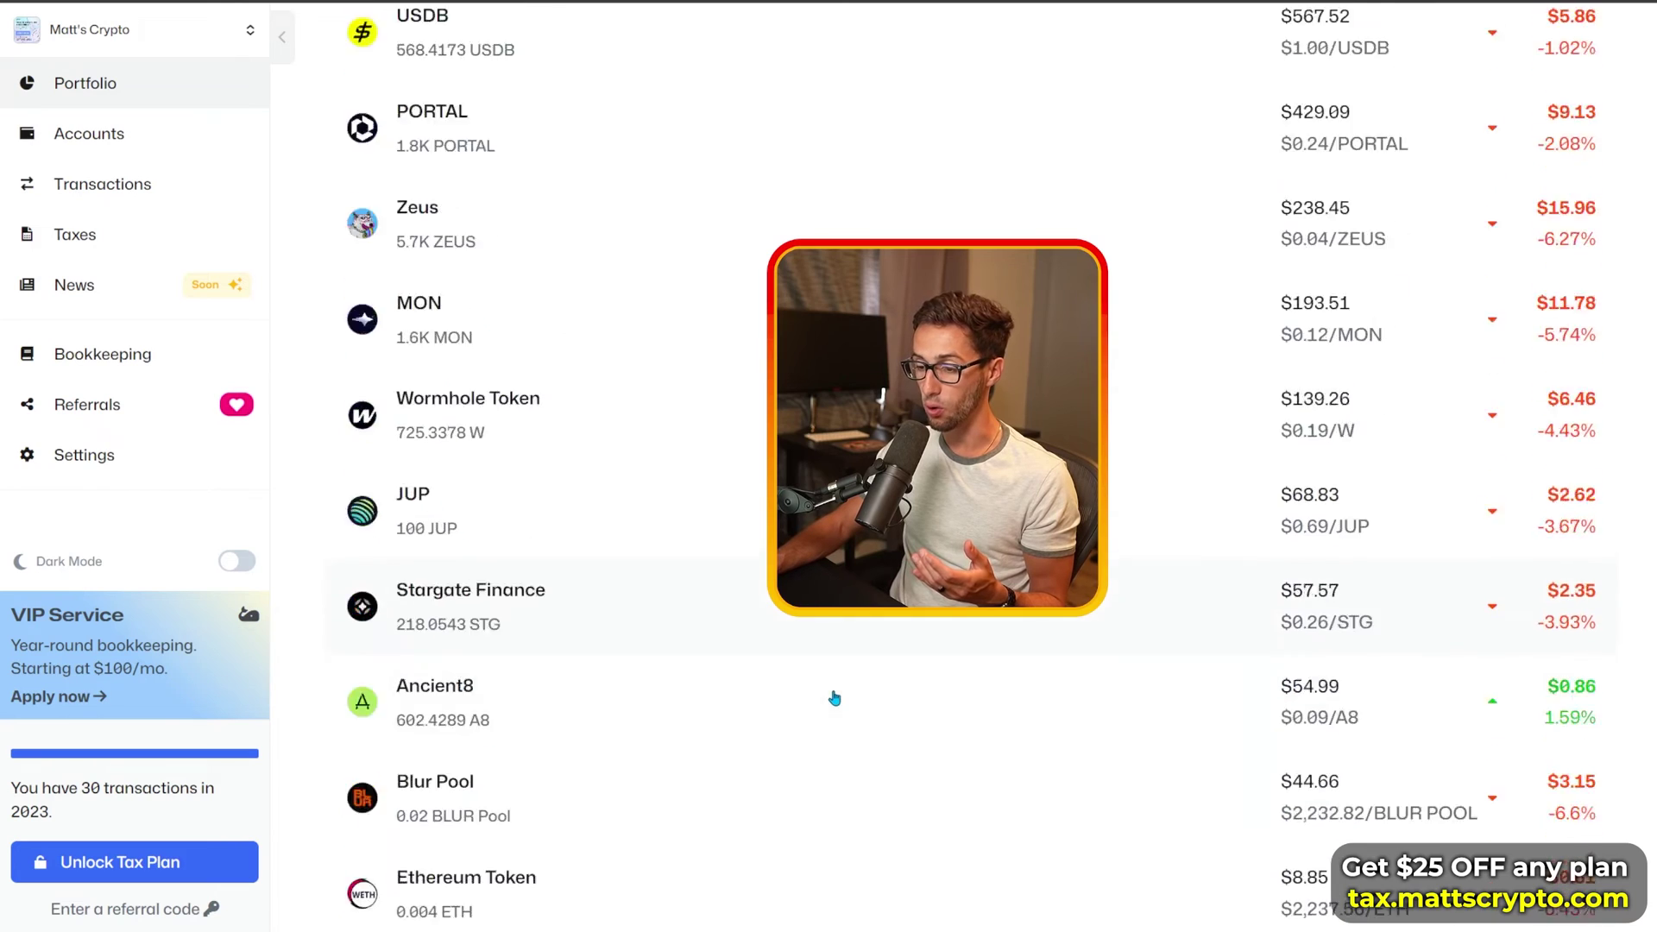
{"action": "scroll", "coordinate": [841, 718], "scroll_direction": "up", "scroll_amount": 3}
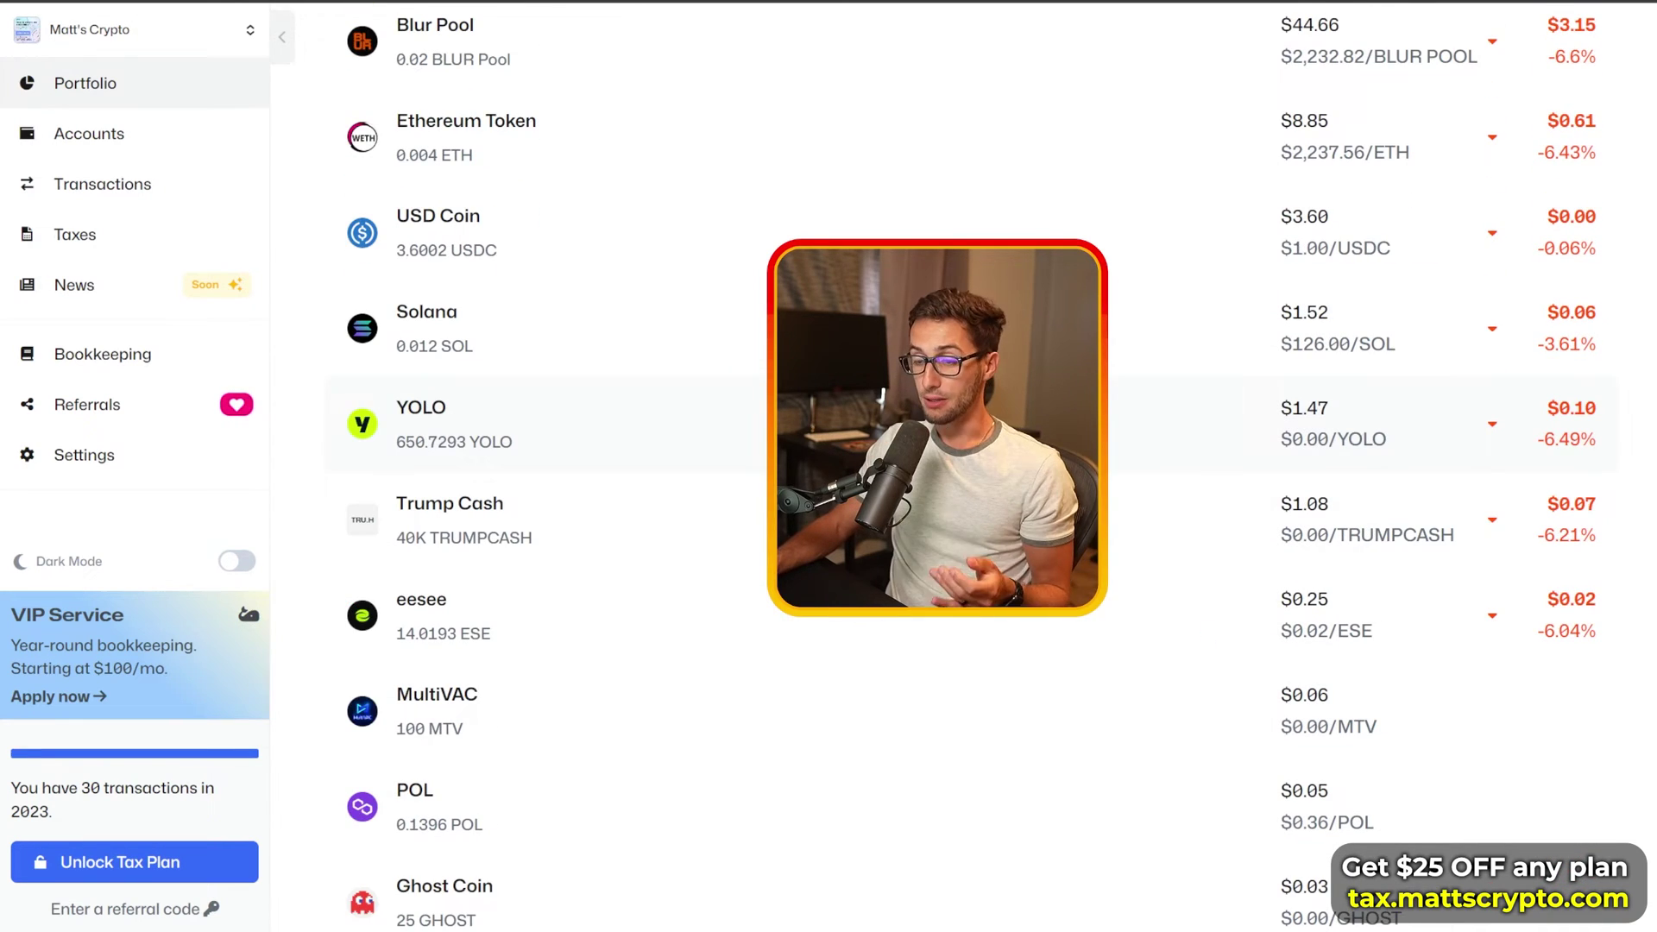
{"action": "scroll", "coordinate": [603, 774], "scroll_direction": "down", "scroll_amount": 3}
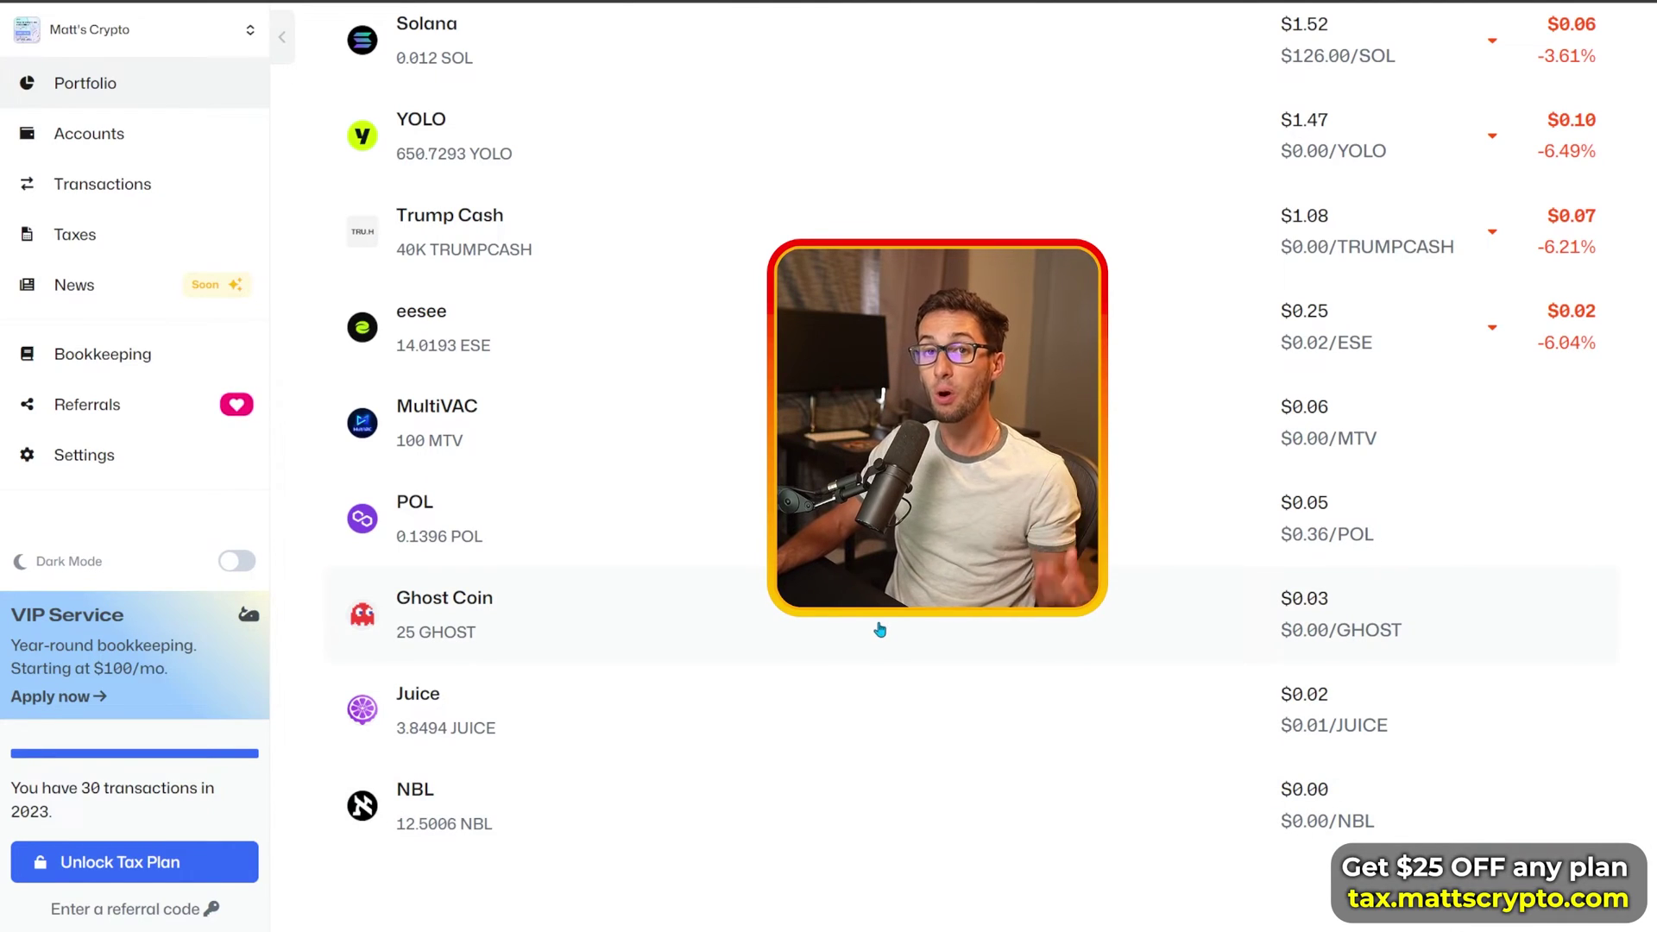
{"action": "scroll", "coordinate": [879, 629], "scroll_direction": "up", "scroll_amount": 15}
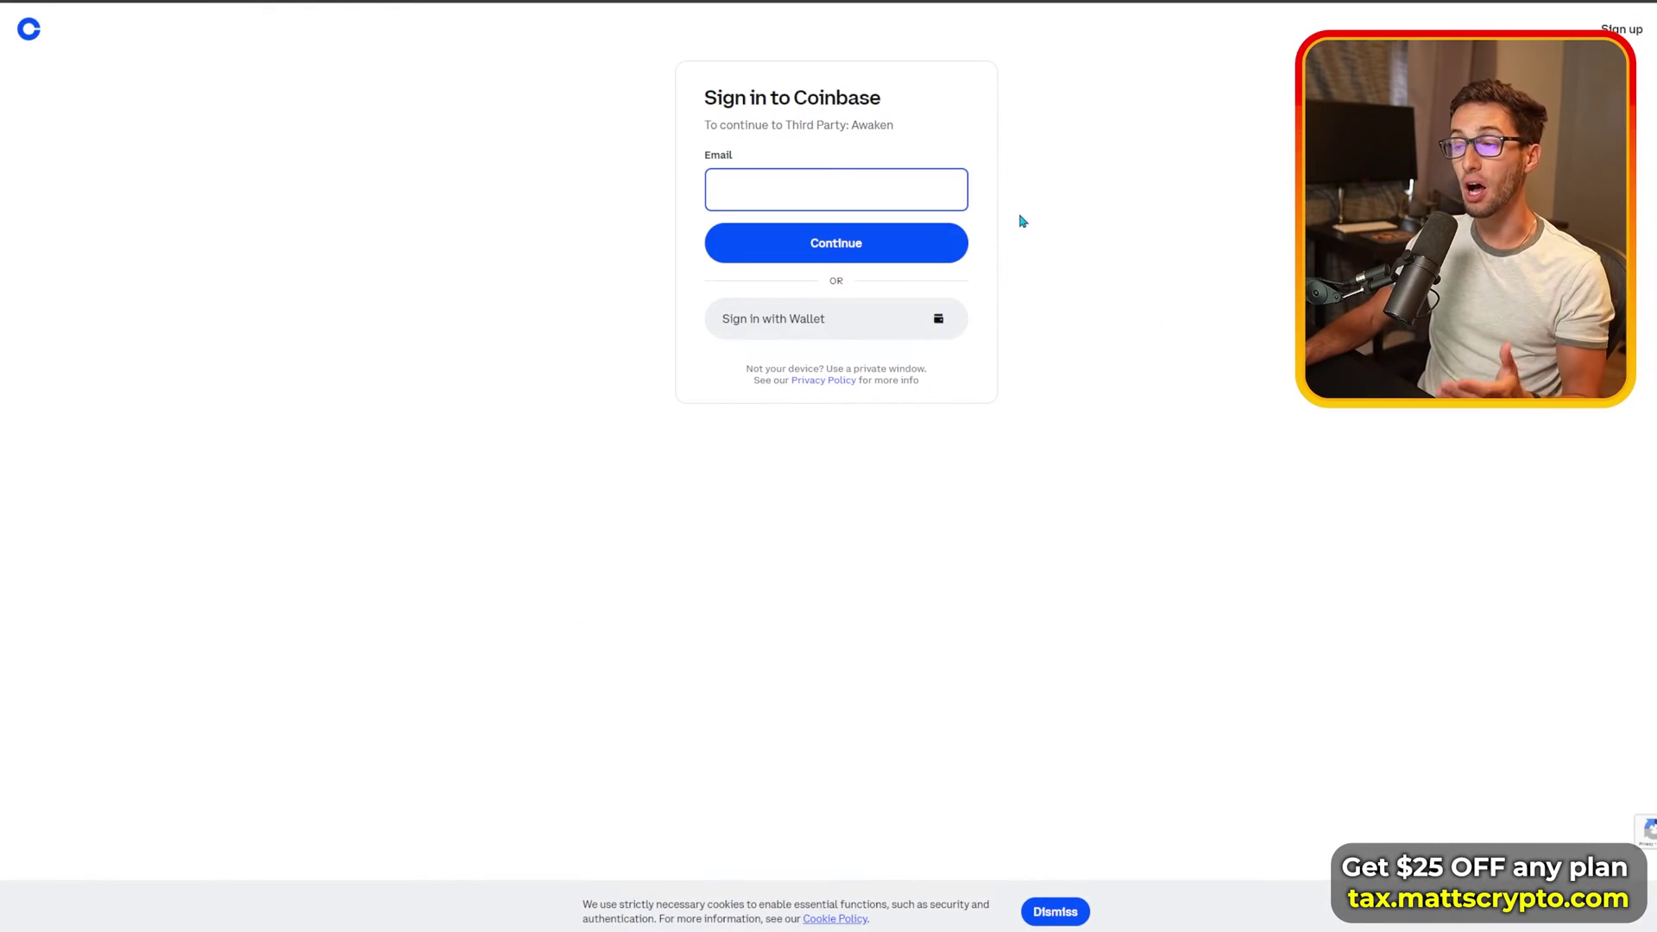
Step: Leave Coinbase without logging in, returning to Accounts with SOL Wallet 1 and ETH Wallet 1
{"action": "left_click", "coordinate": [437, 151]}
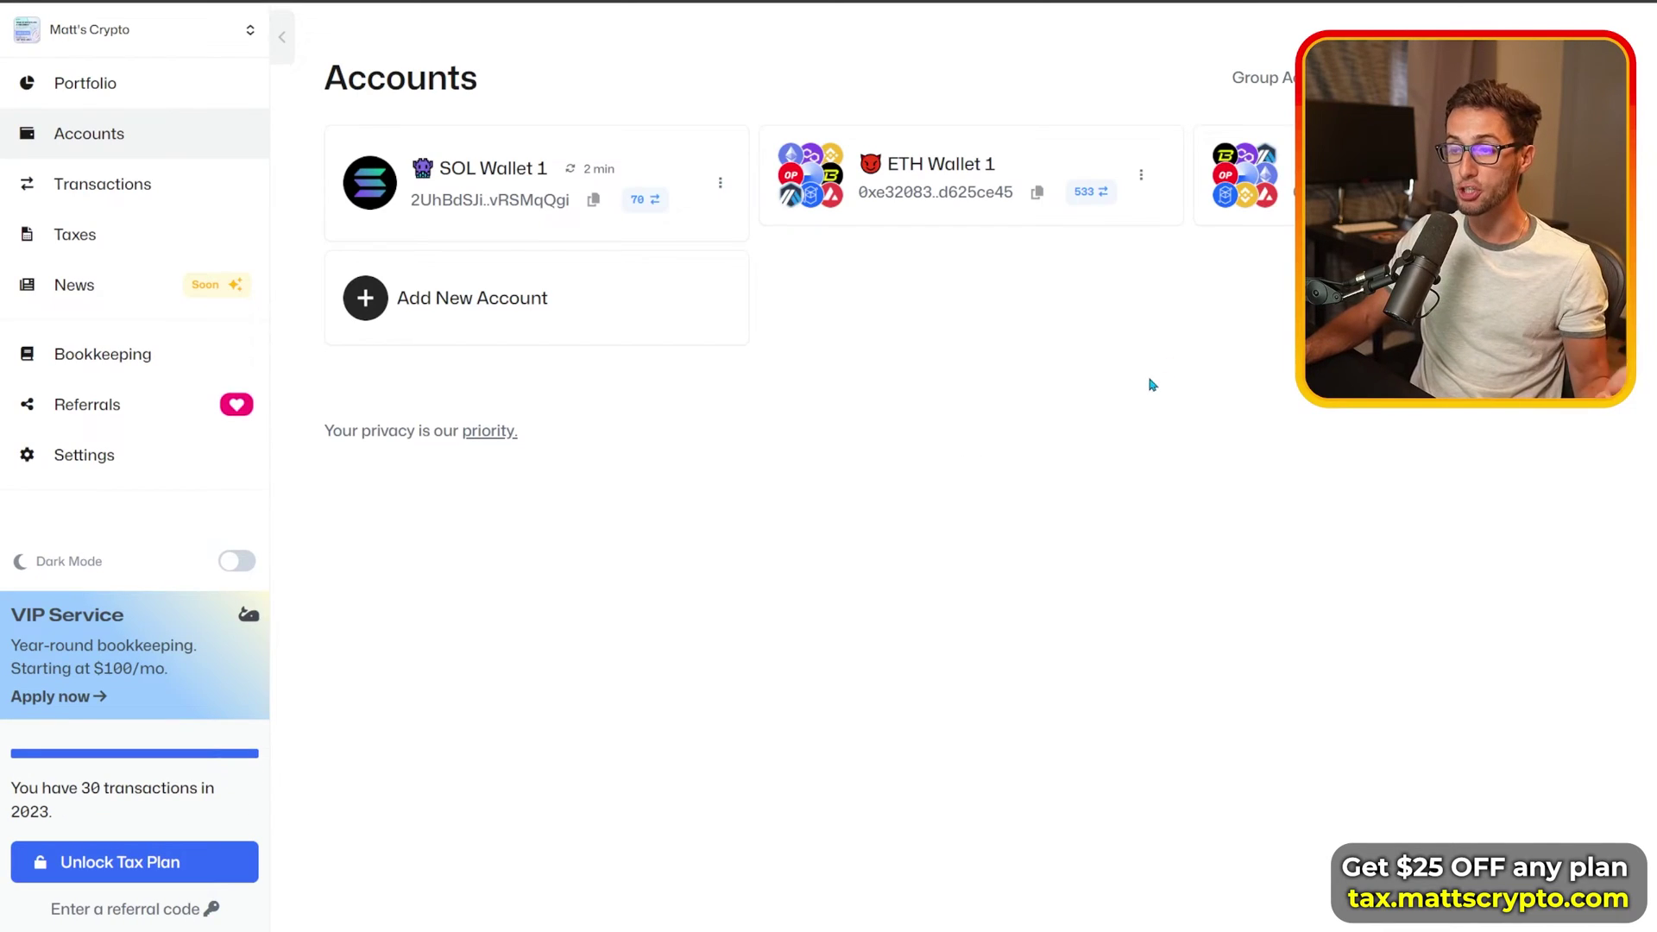
{"action": "left_click", "coordinate": [577, 308]}
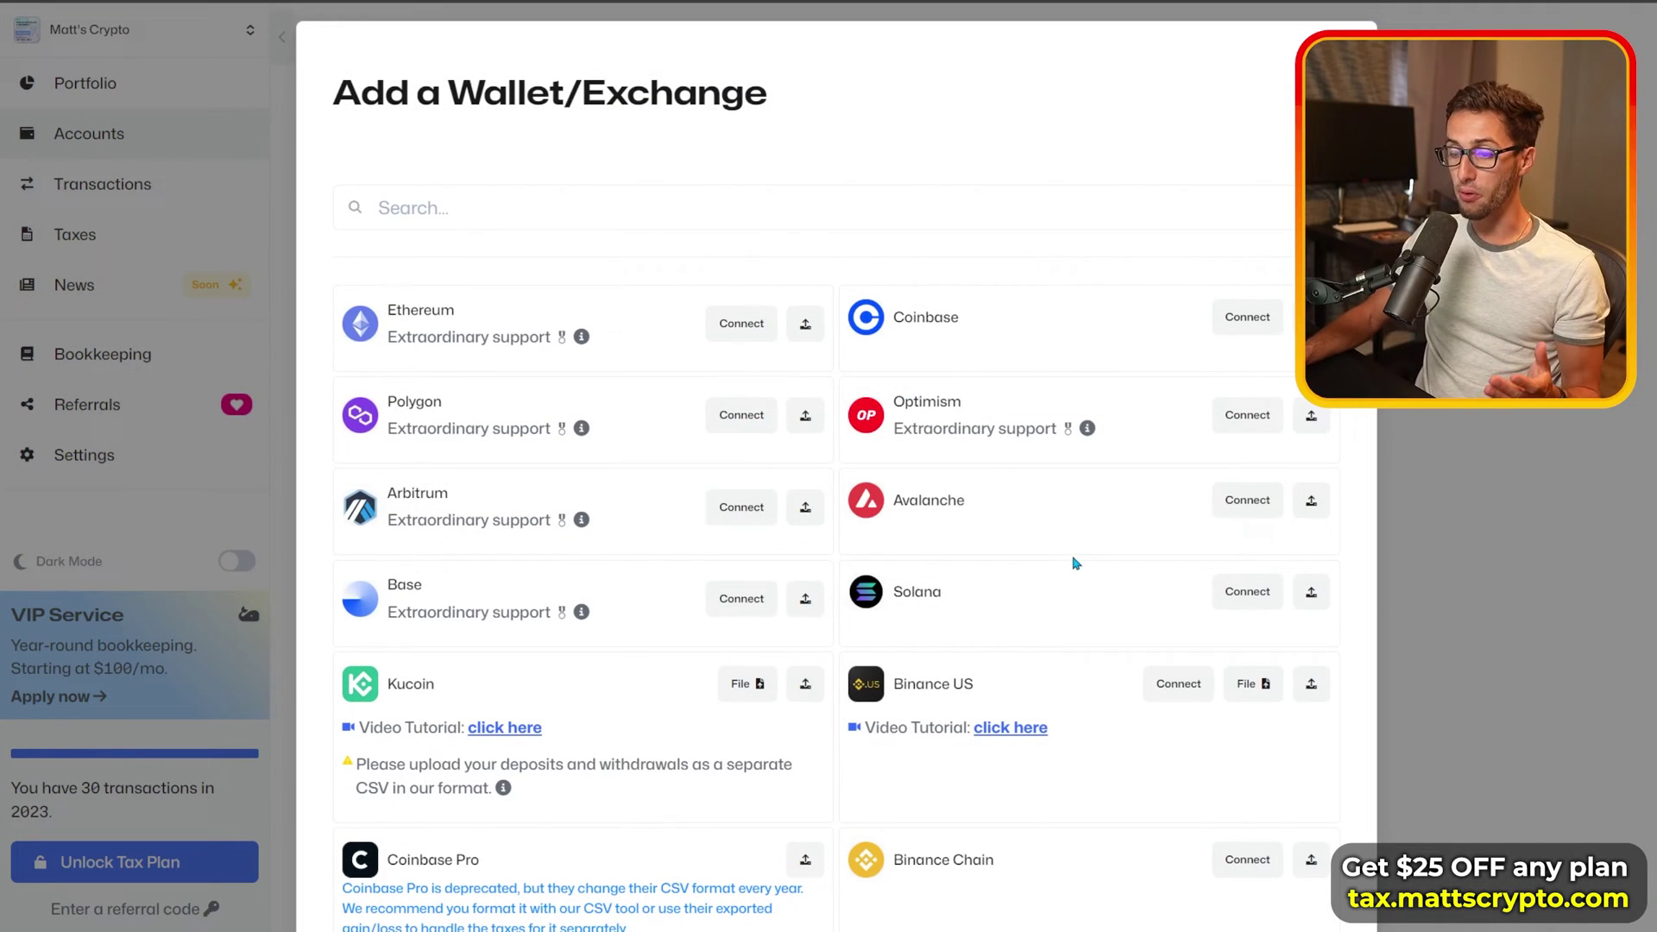
{"action": "scroll", "coordinate": [1075, 565], "scroll_direction": "down", "scroll_amount": 3}
{"action": "scroll", "coordinate": [1093, 448], "scroll_direction": "down", "scroll_amount": 2}
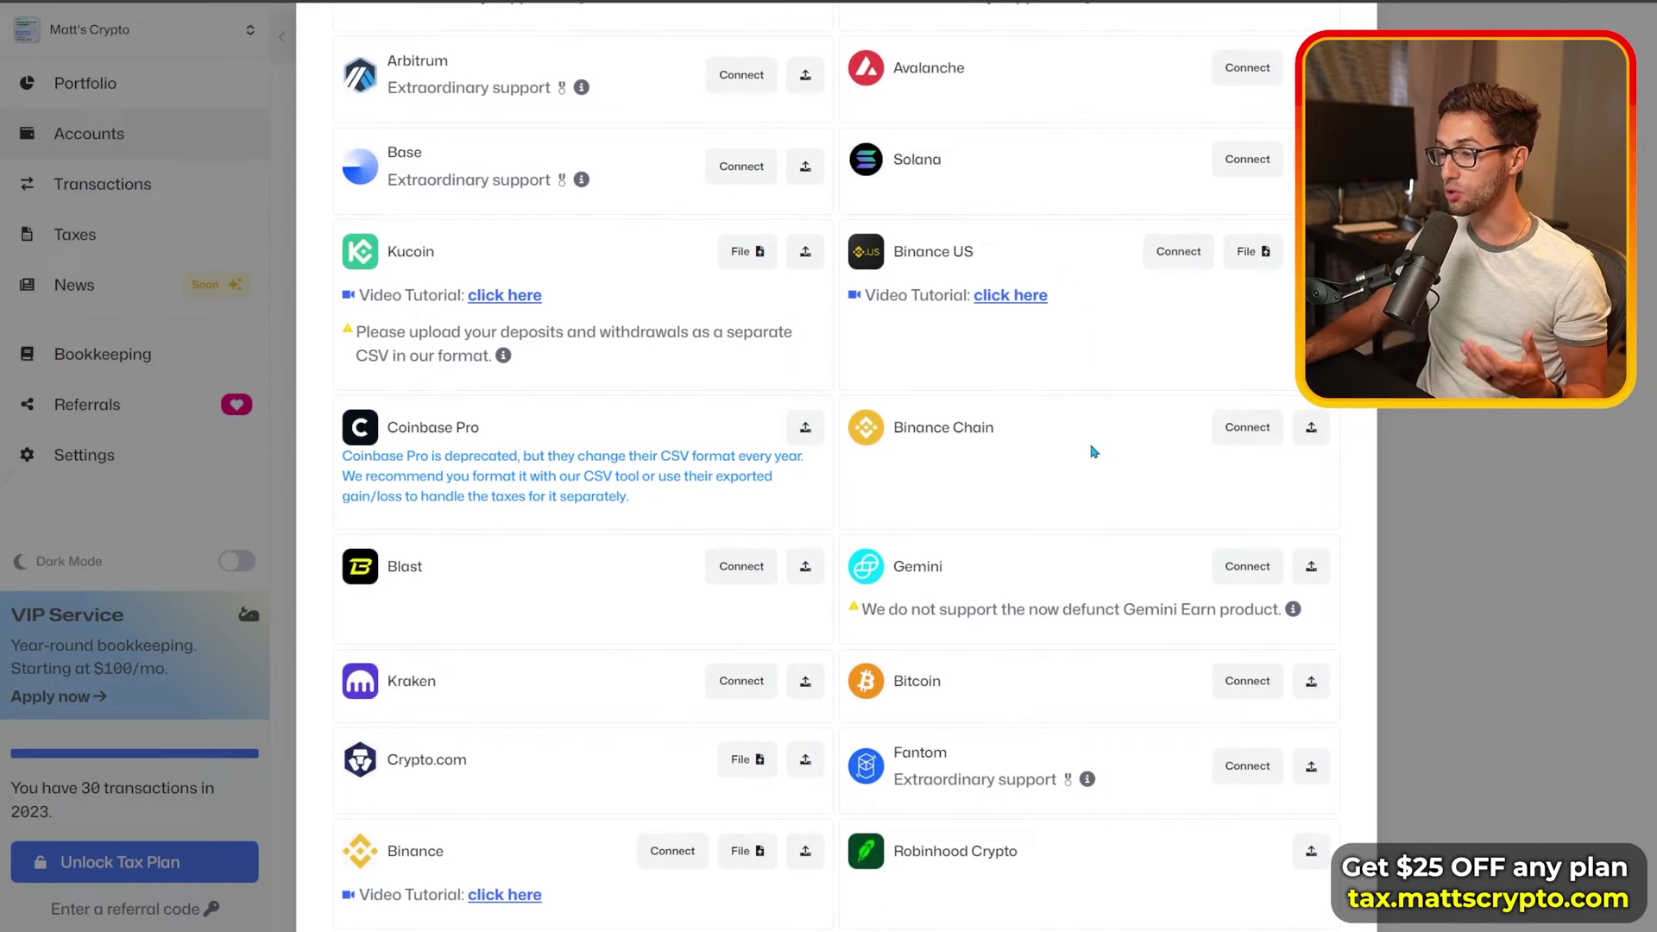
{"action": "scroll", "coordinate": [1068, 600], "scroll_direction": "down", "scroll_amount": 2}
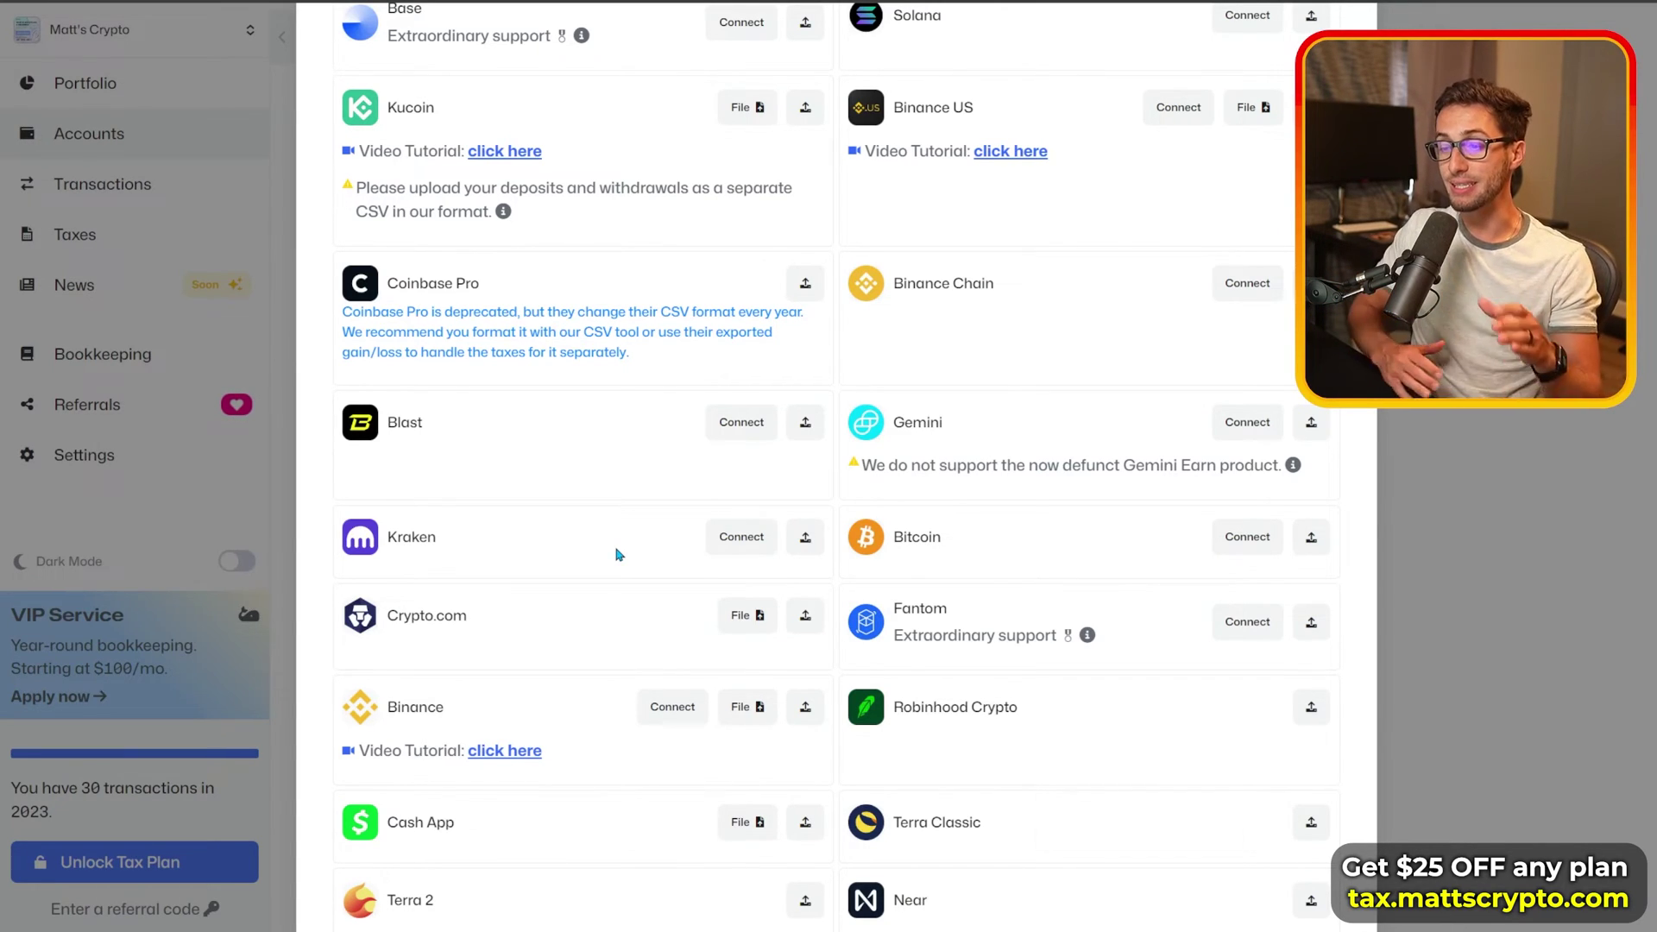
{"action": "scroll", "coordinate": [893, 371], "scroll_direction": "up", "scroll_amount": 3}
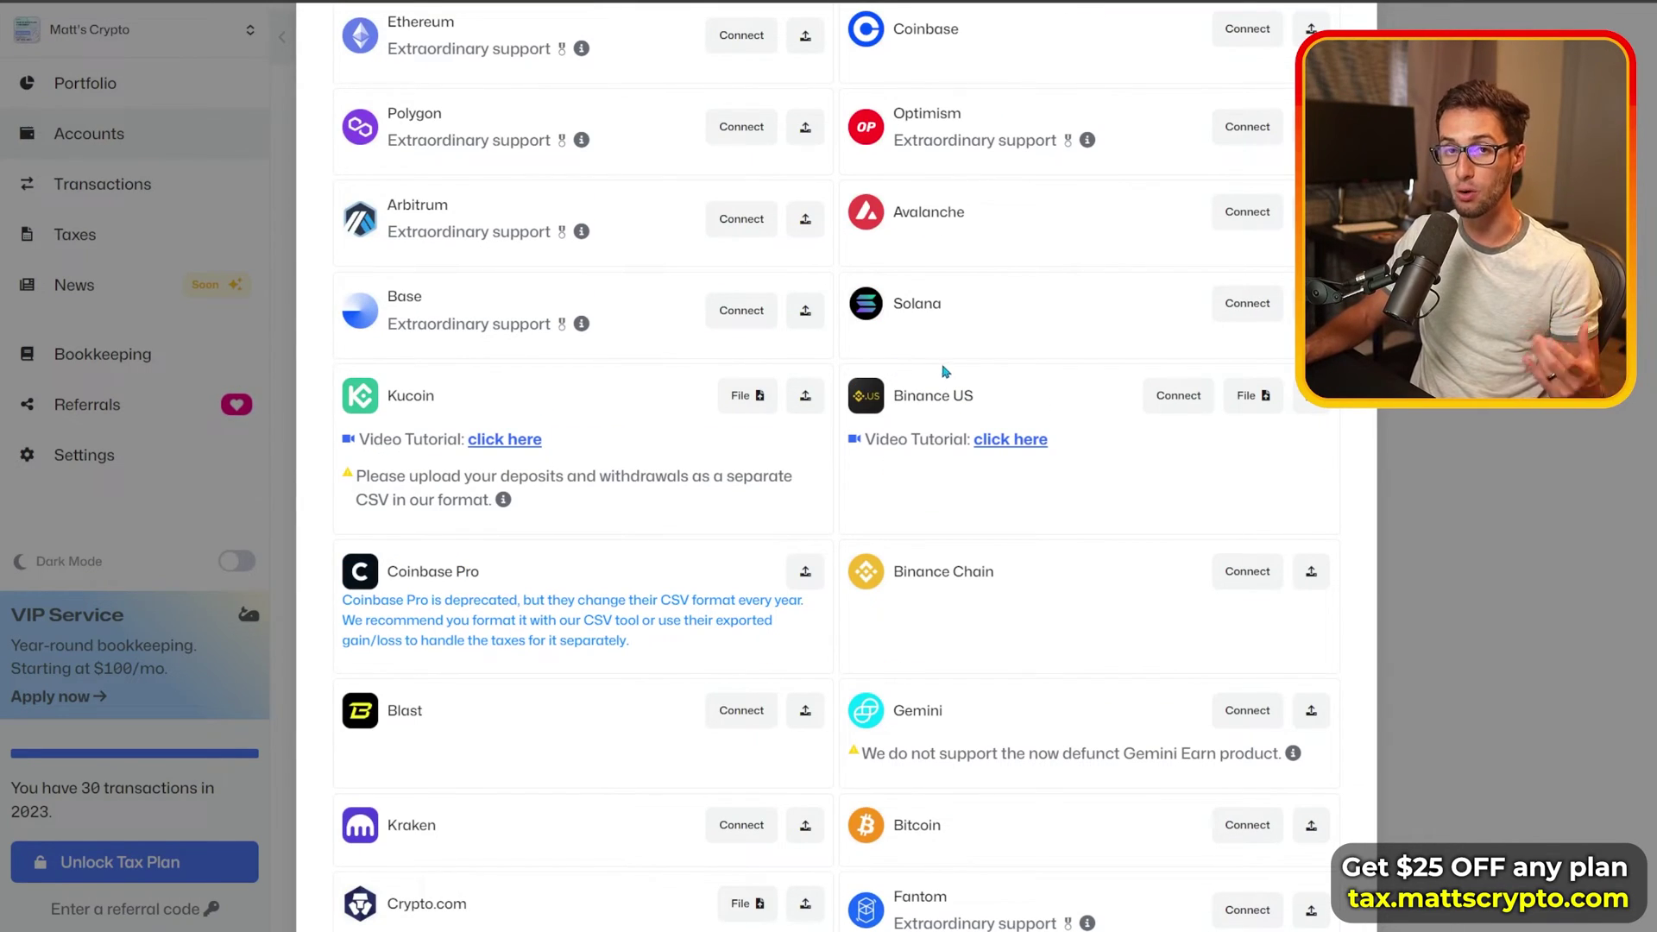
{"action": "key", "text": "Escape"}
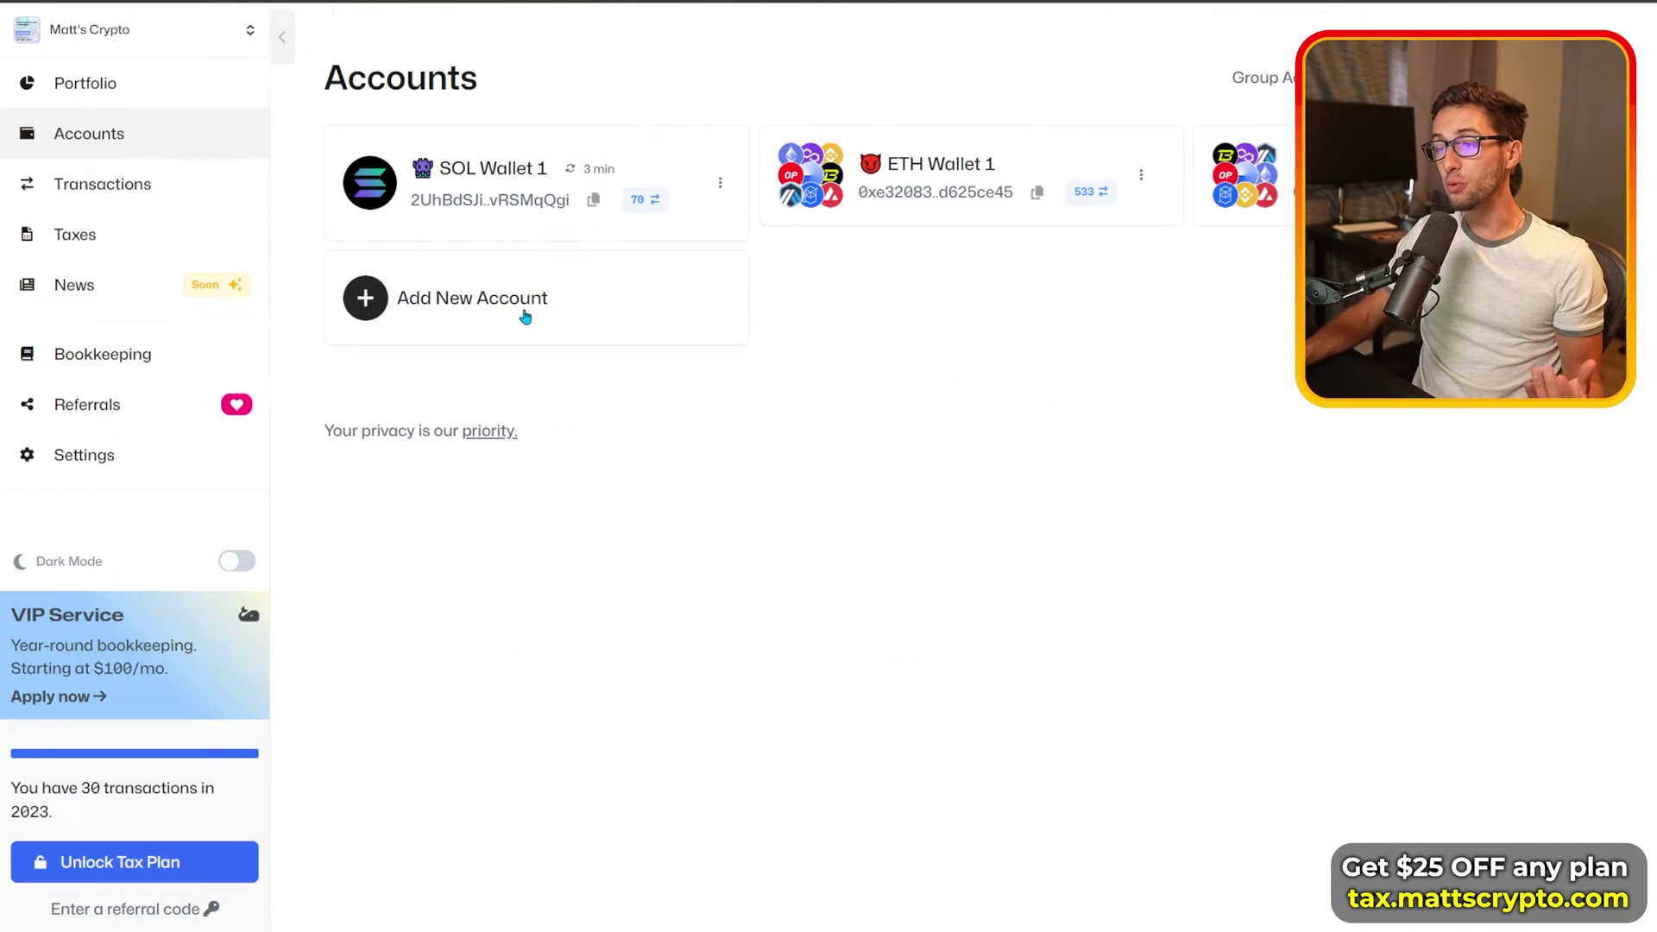
{"action": "left_click", "coordinate": [526, 314]}
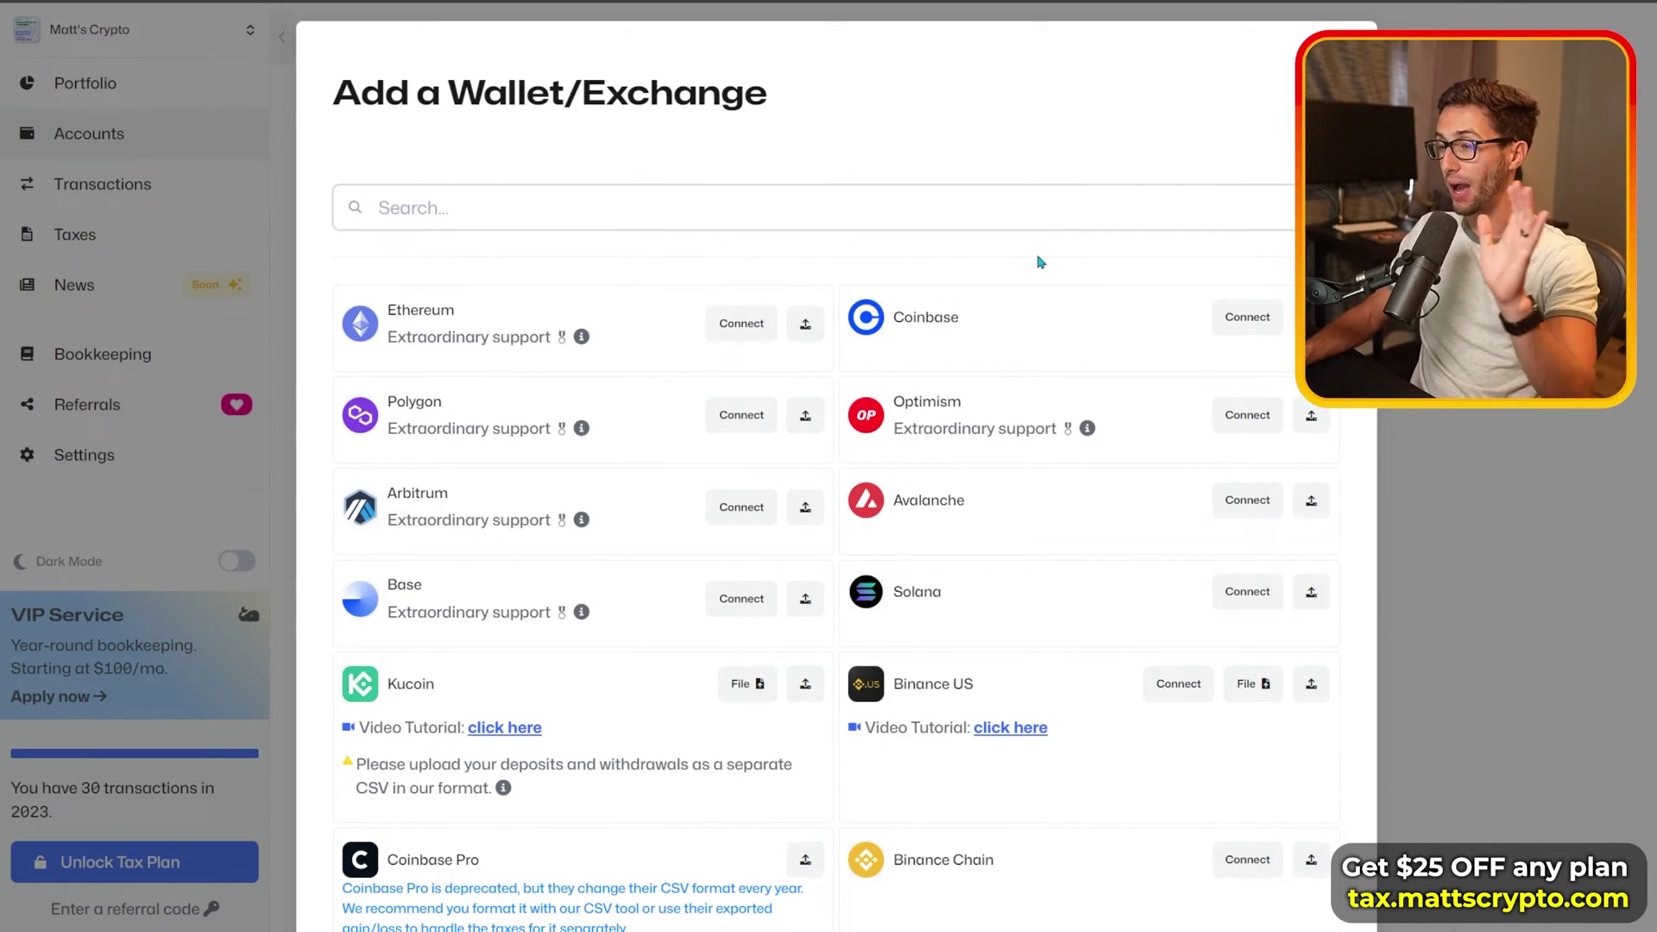
{"action": "key", "text": "Escape"}
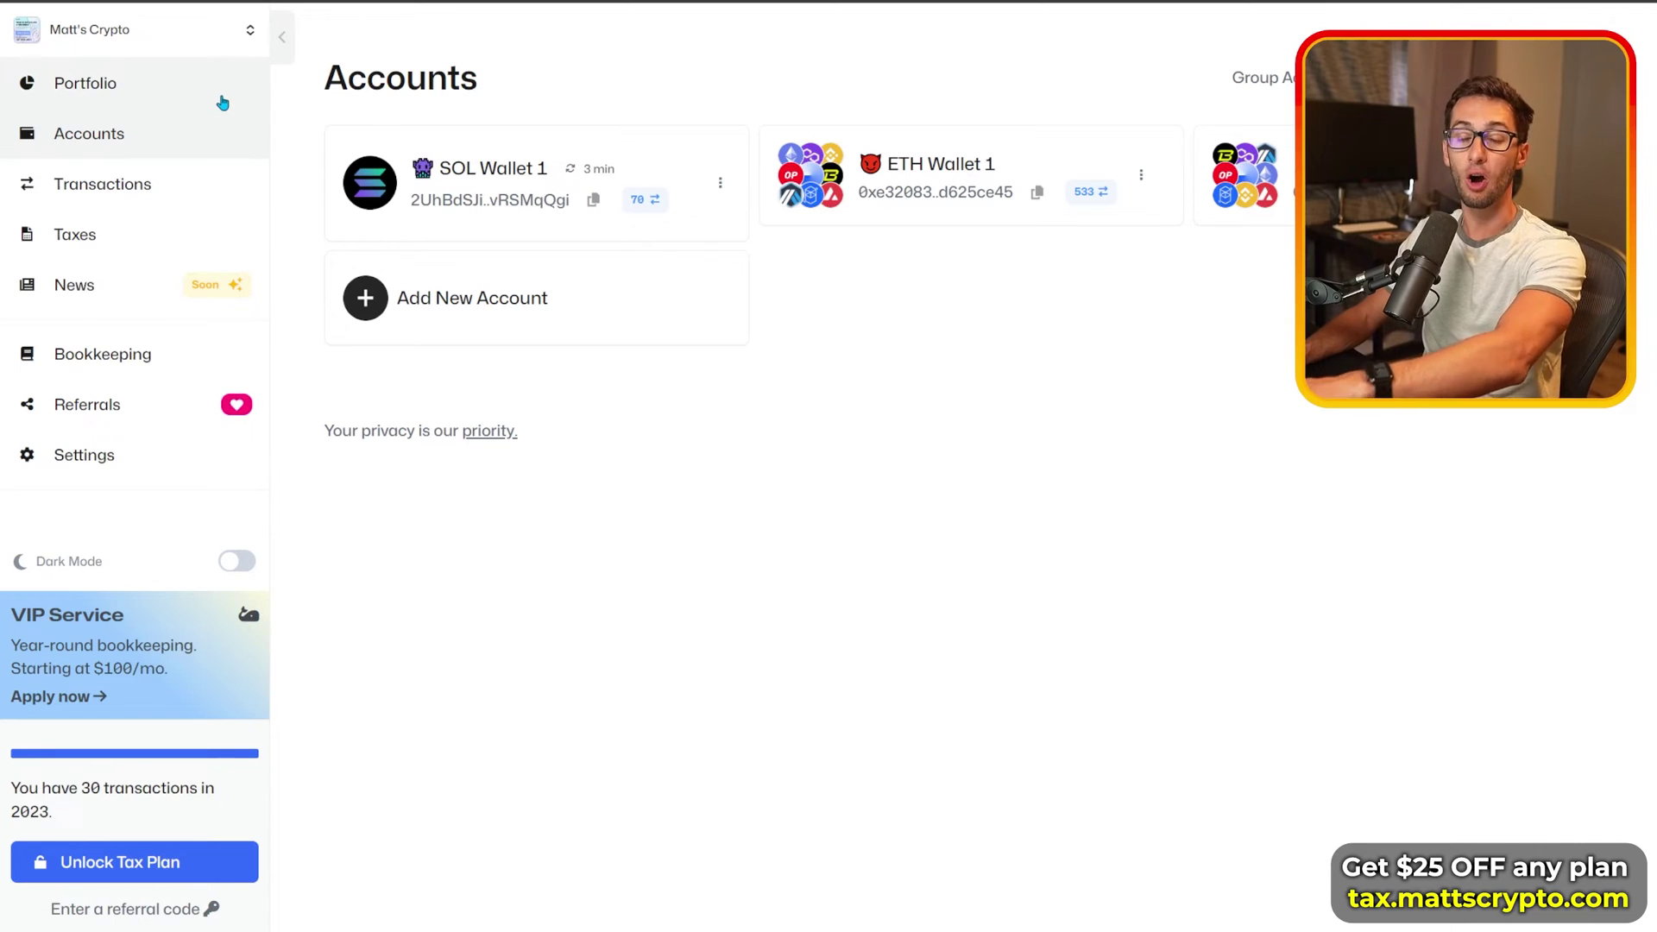
Step: Open the Transactions list showing 14 high-priority and 515 labeled transactions at 98% complete
{"action": "left_click", "coordinate": [223, 99]}
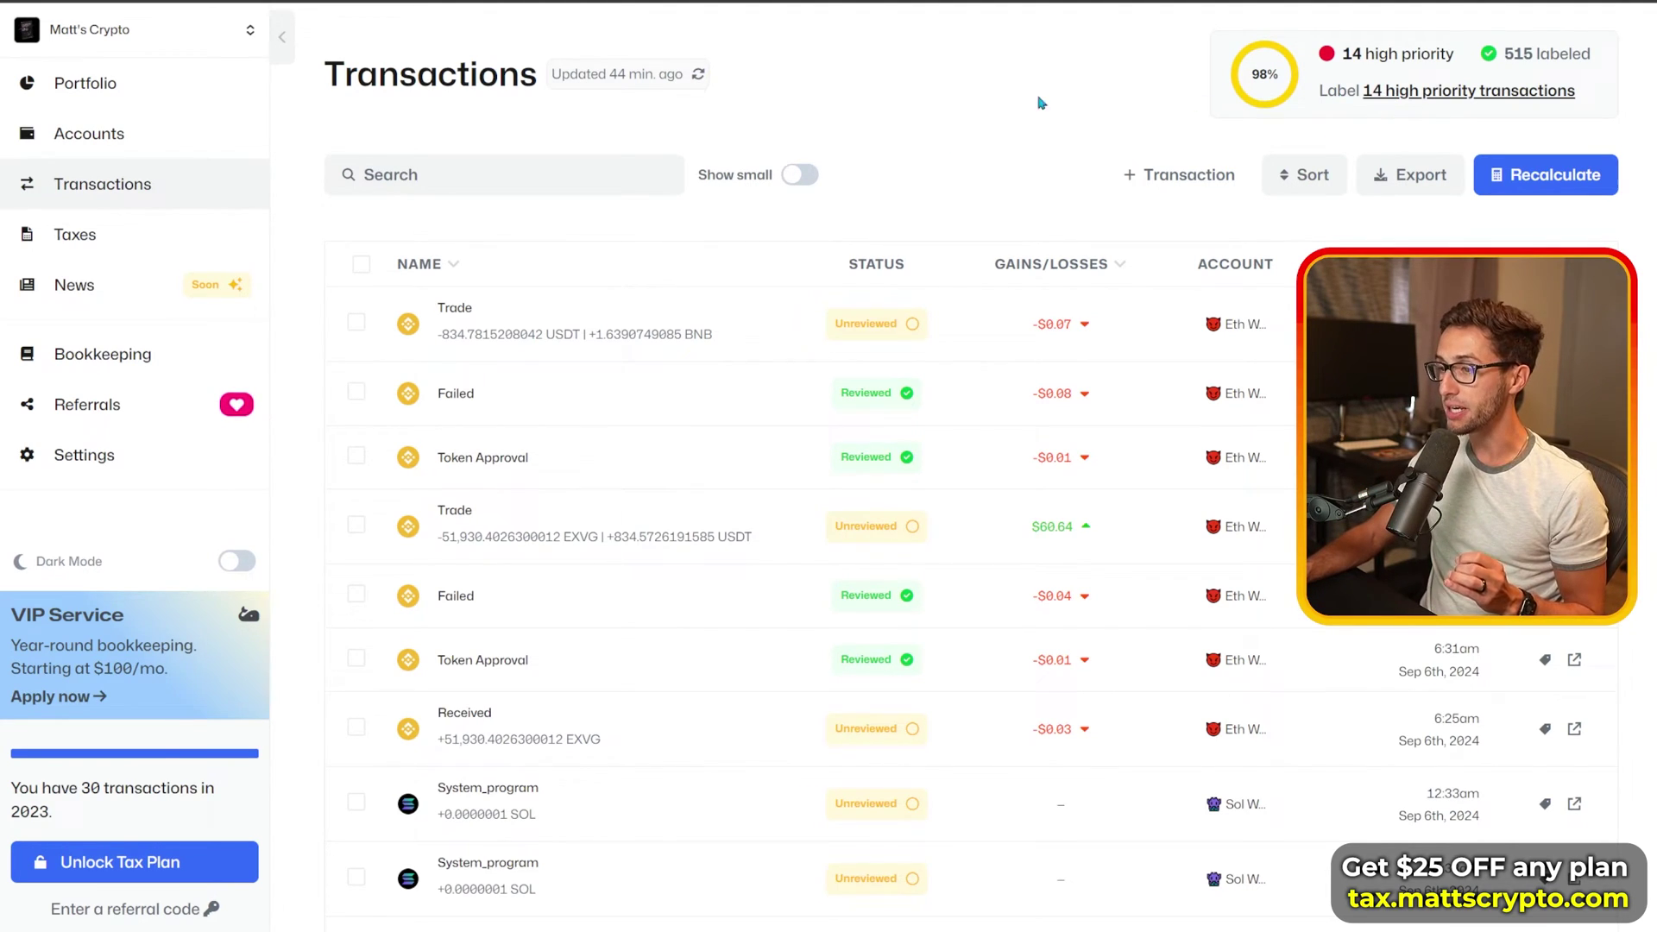
{"action": "left_click_drag", "start_coordinate": [322, 72], "coordinate": [542, 74]}
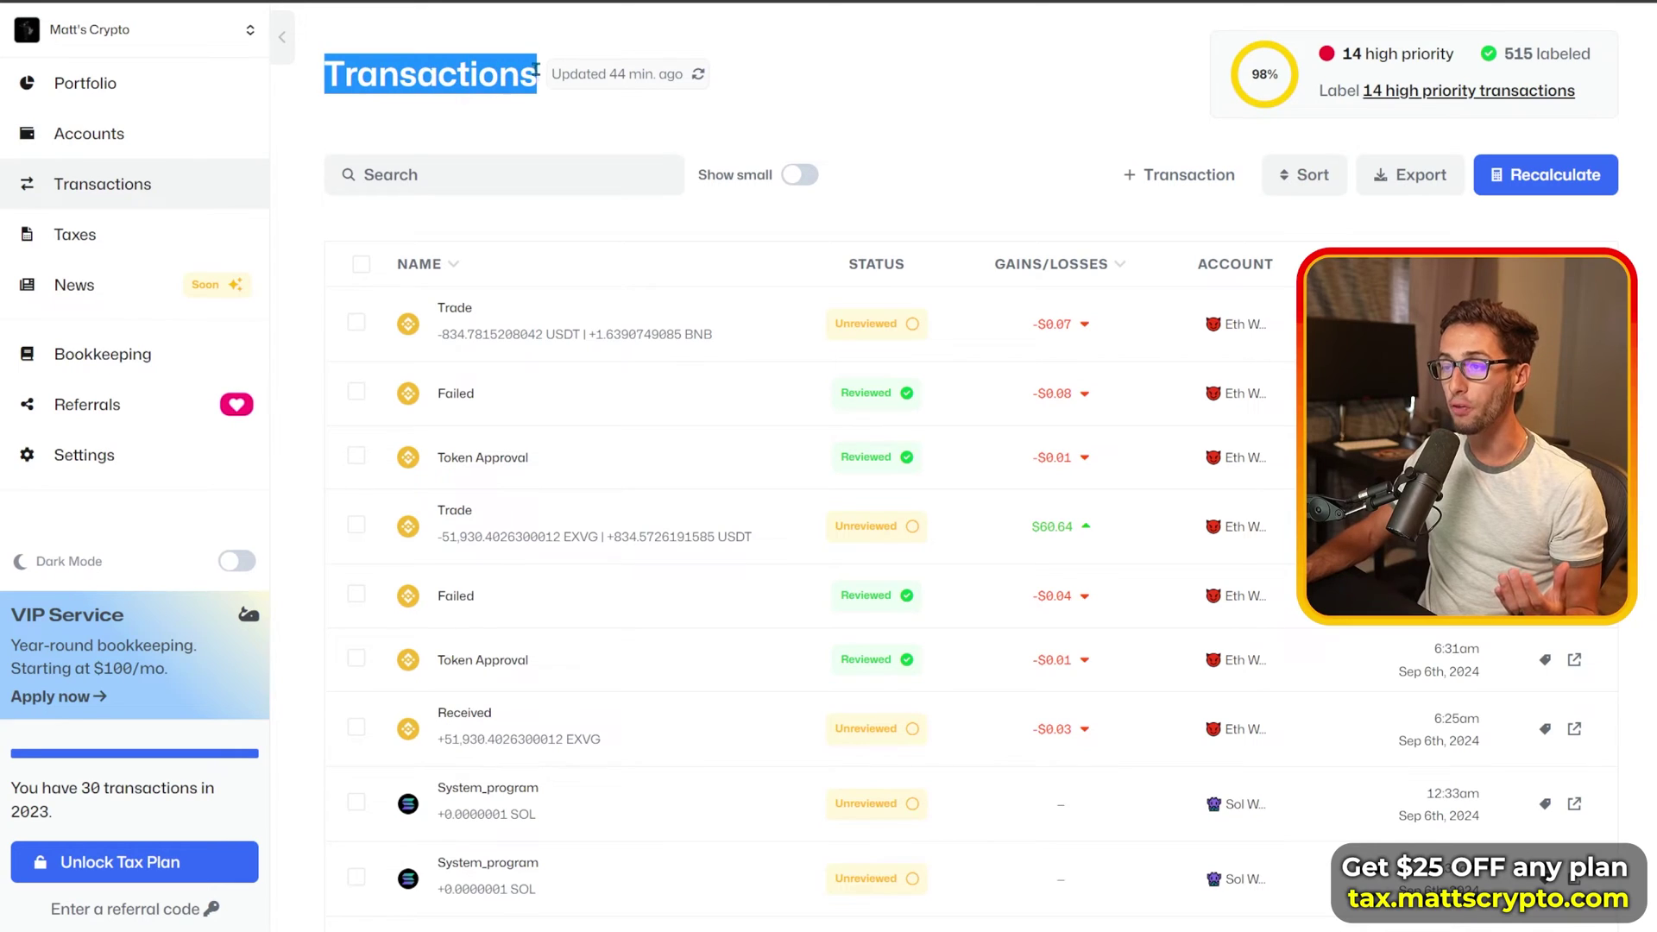
{"action": "left_click", "coordinate": [769, 111]}
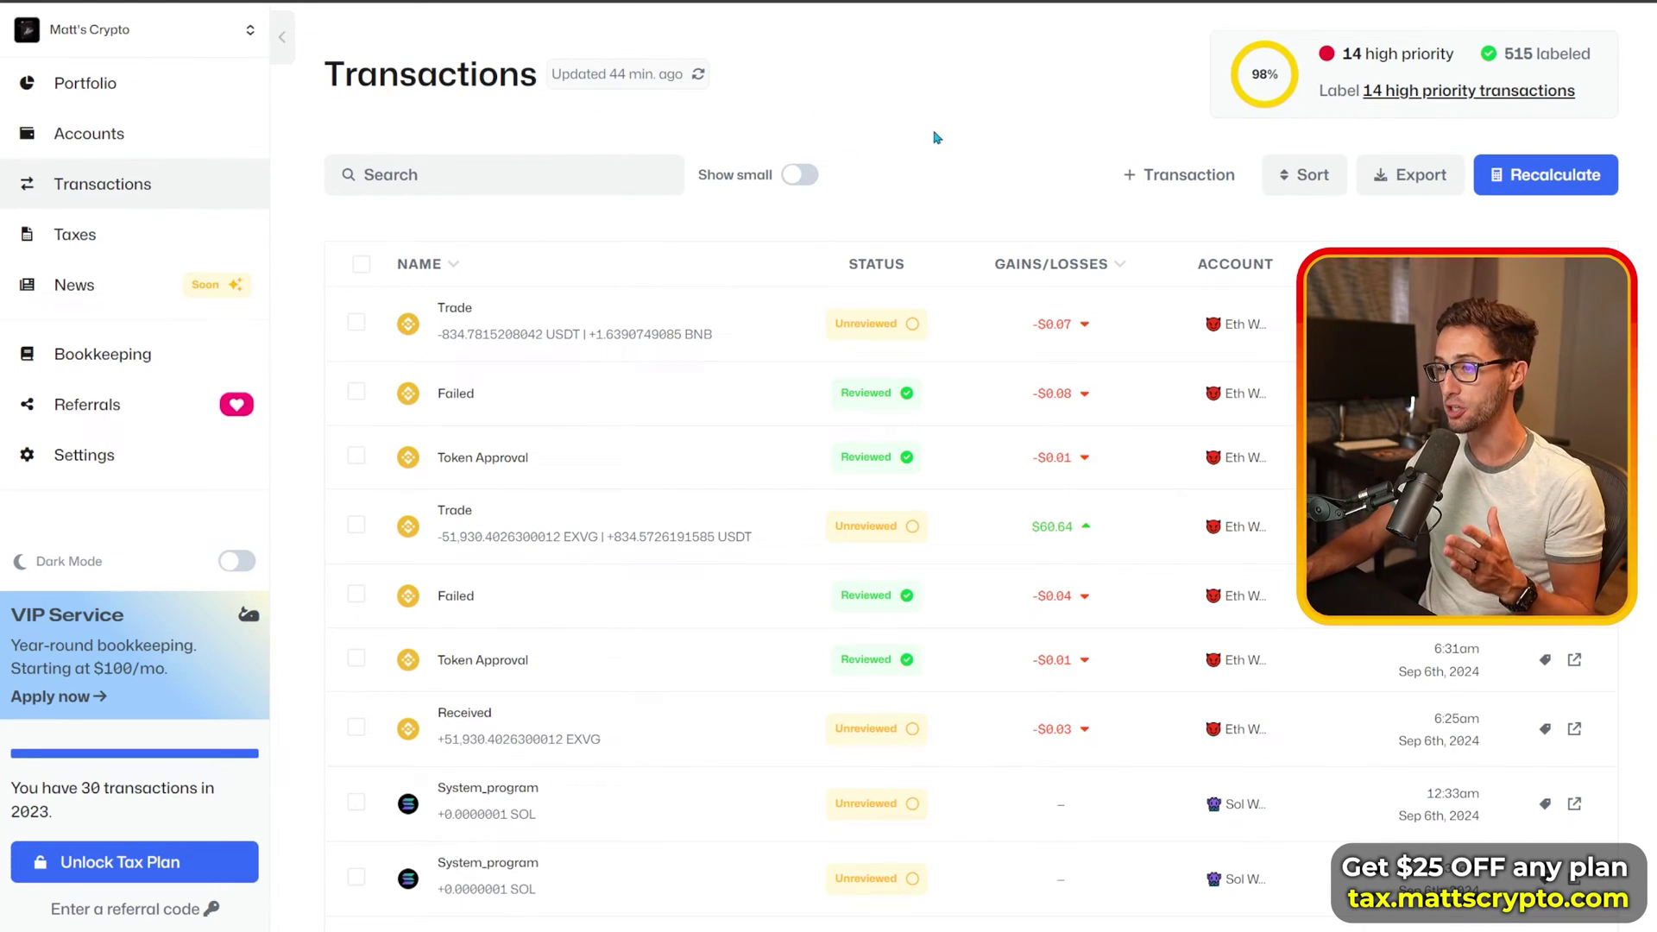
{"action": "mouse_move", "coordinate": [899, 404]}
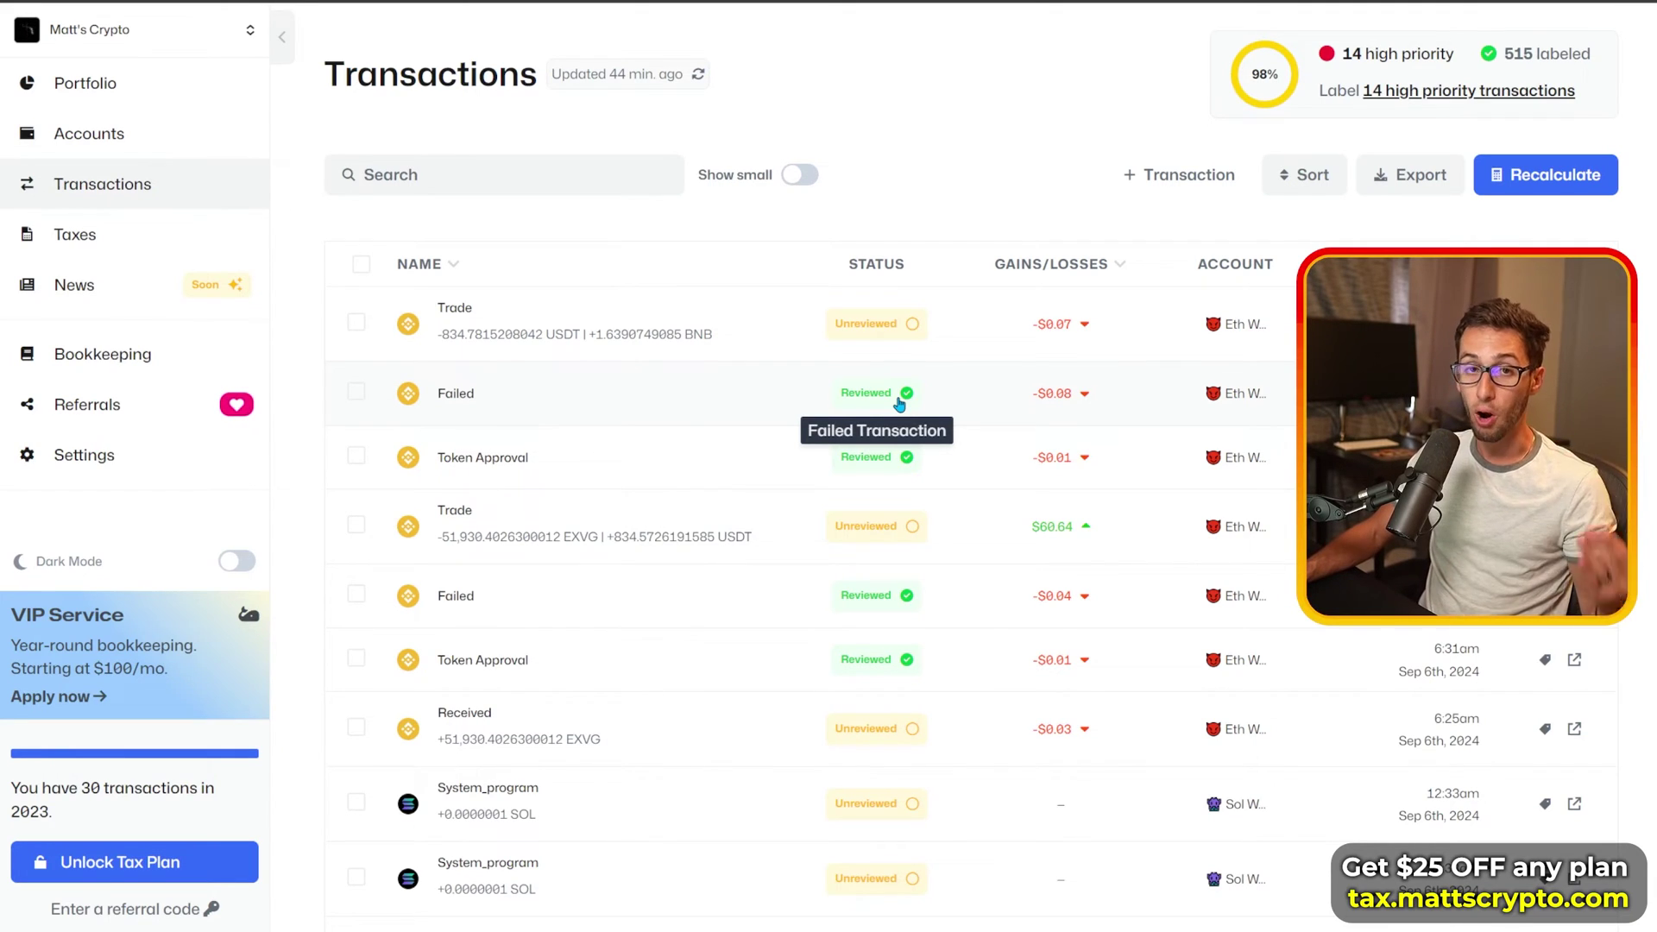
{"action": "mouse_move", "coordinate": [902, 338]}
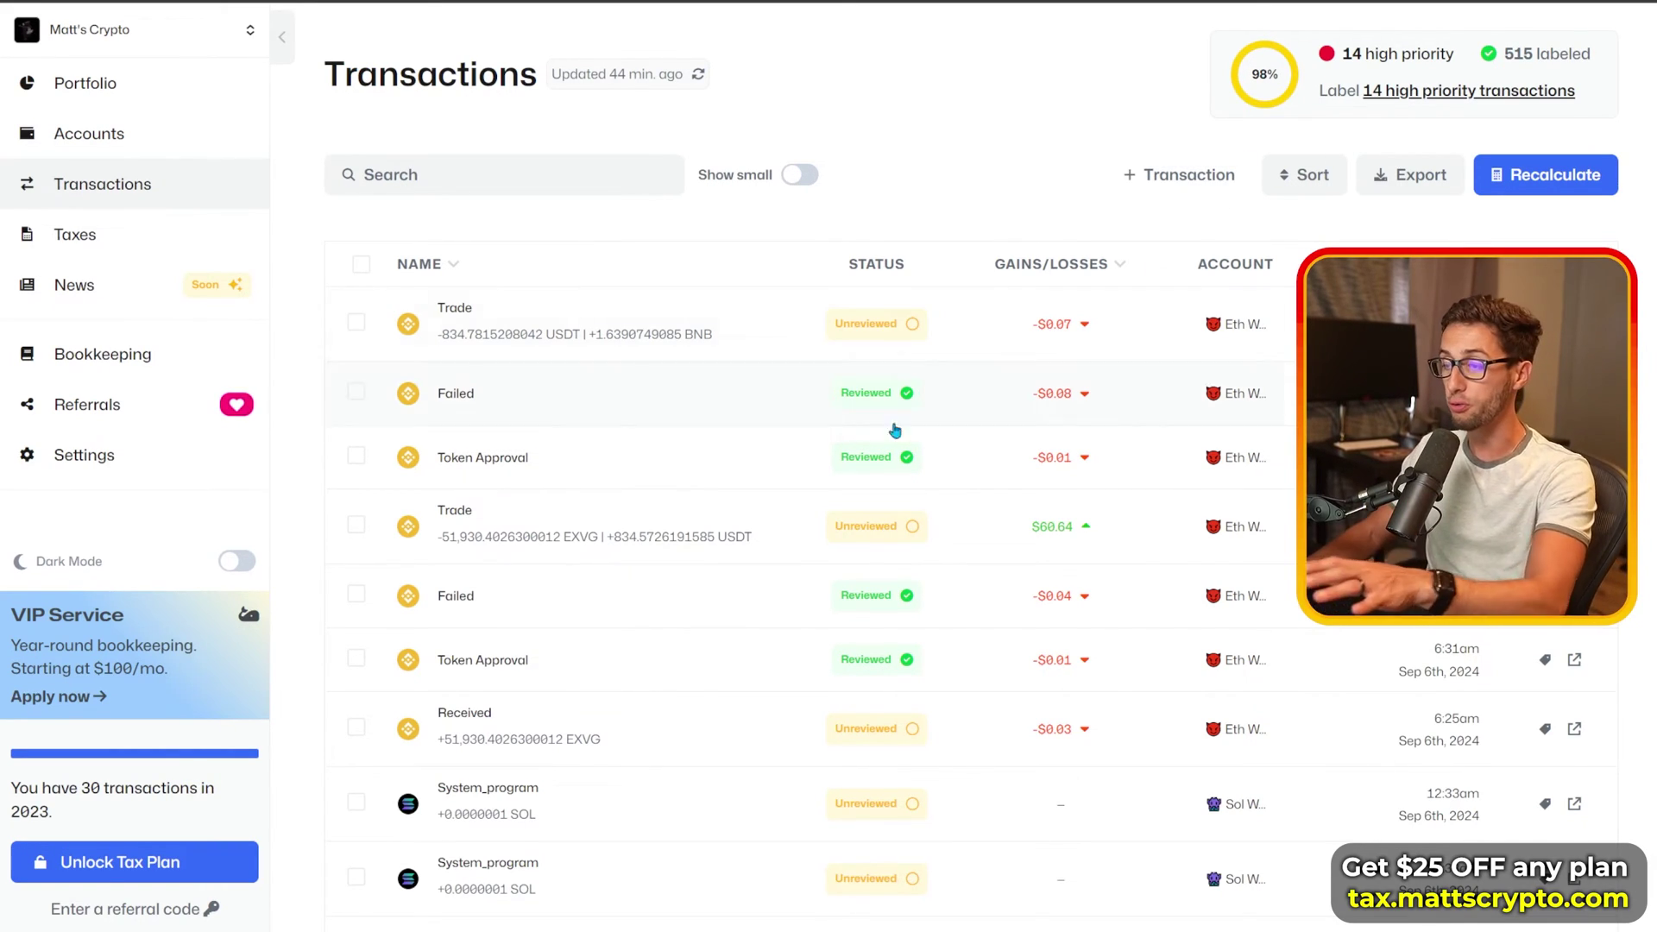
{"action": "left_click", "coordinate": [788, 411]}
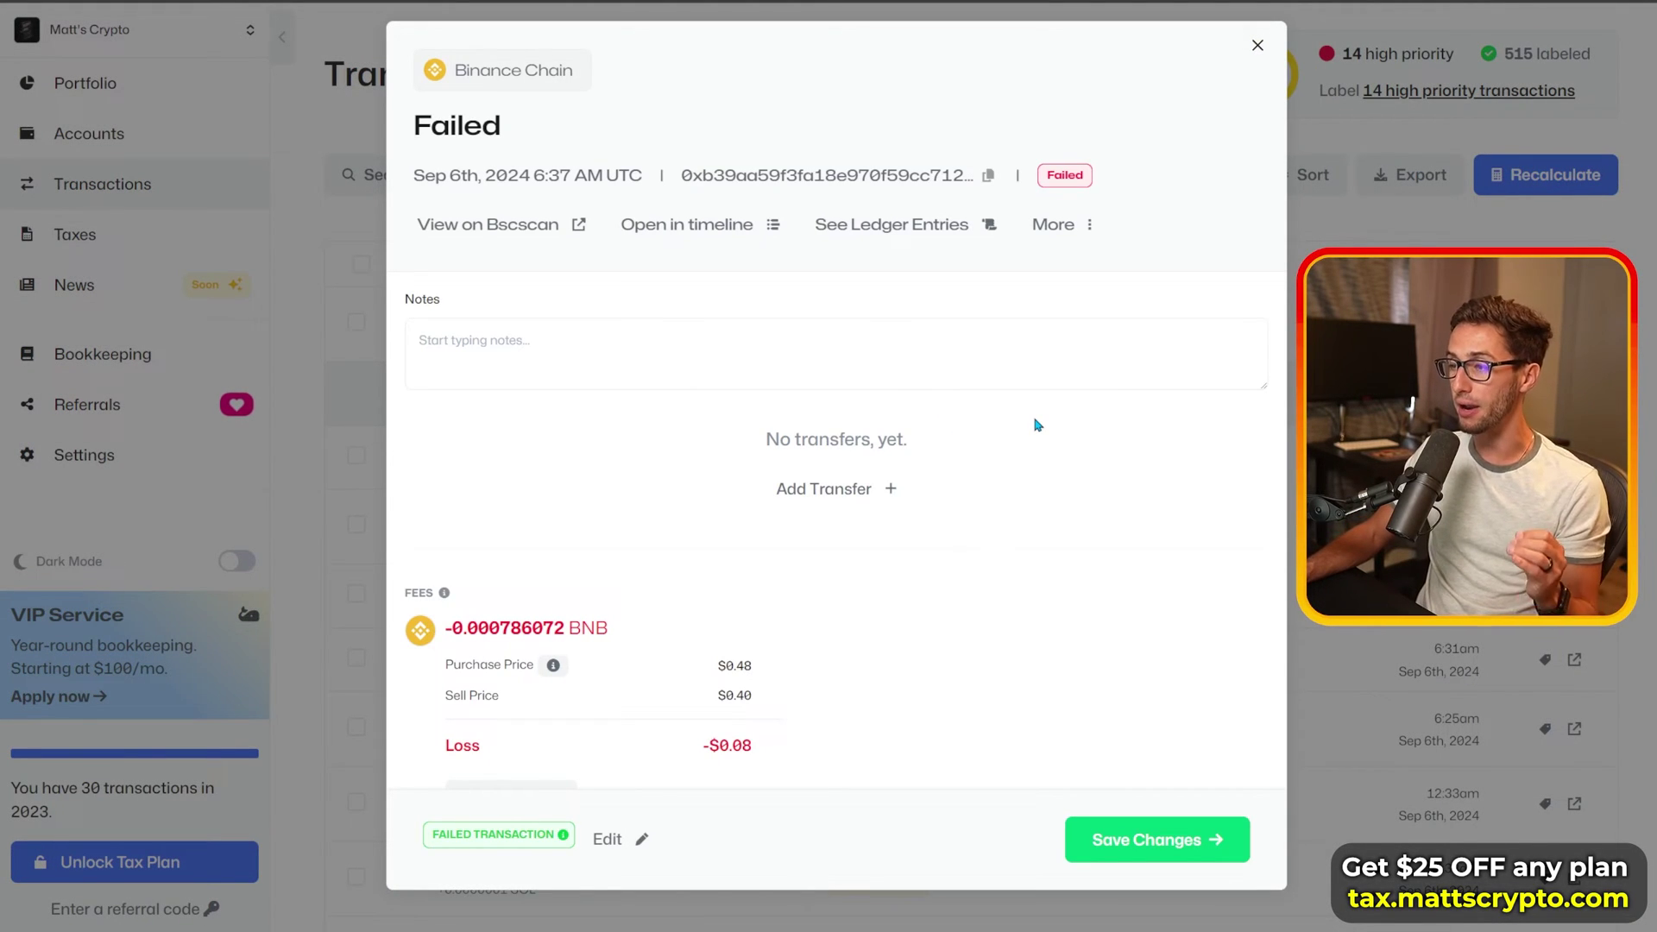
{"action": "key", "text": "Down"}
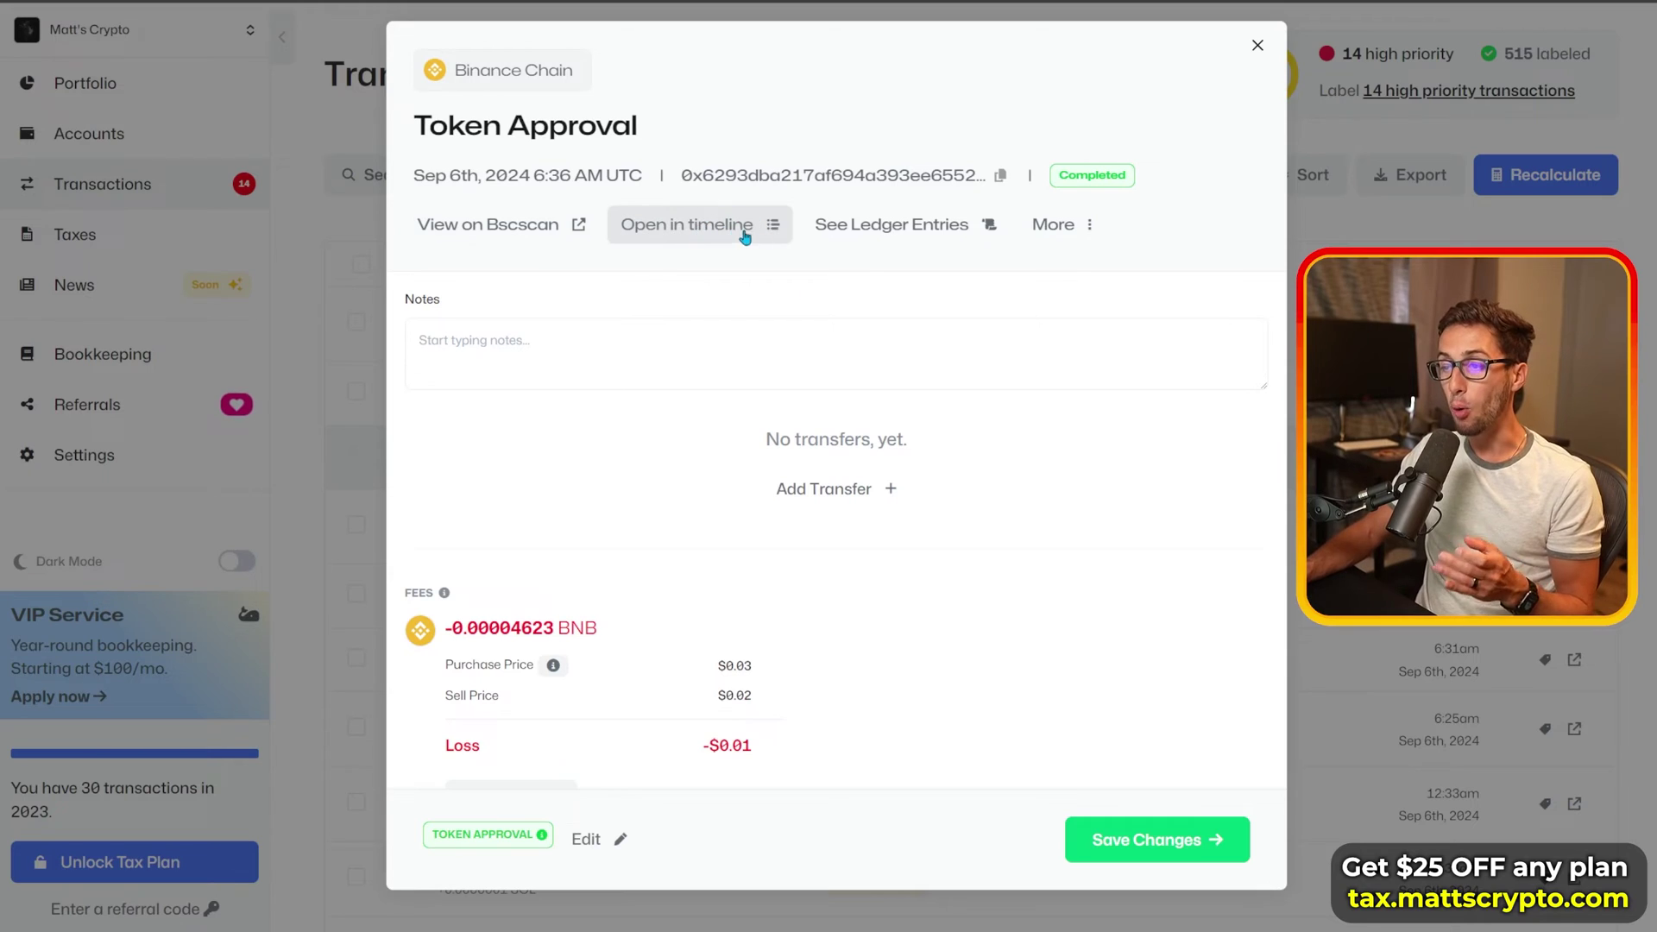
{"action": "left_click", "coordinate": [1258, 45]}
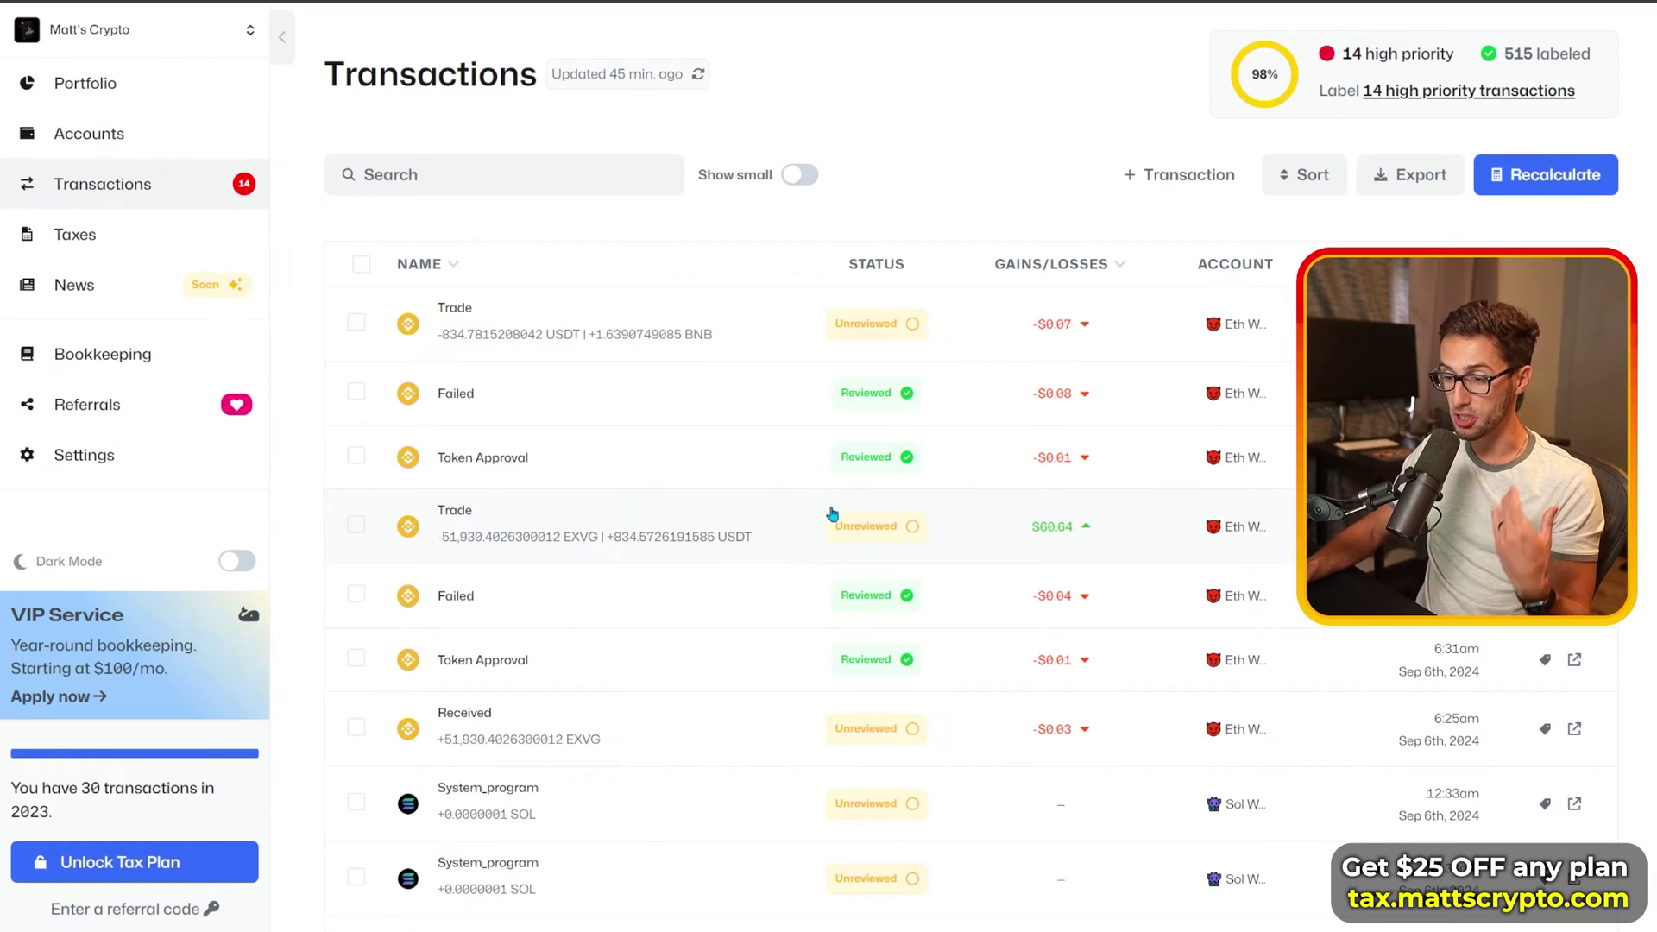
{"action": "left_click", "coordinate": [752, 476]}
{"action": "left_click", "coordinate": [952, 226]}
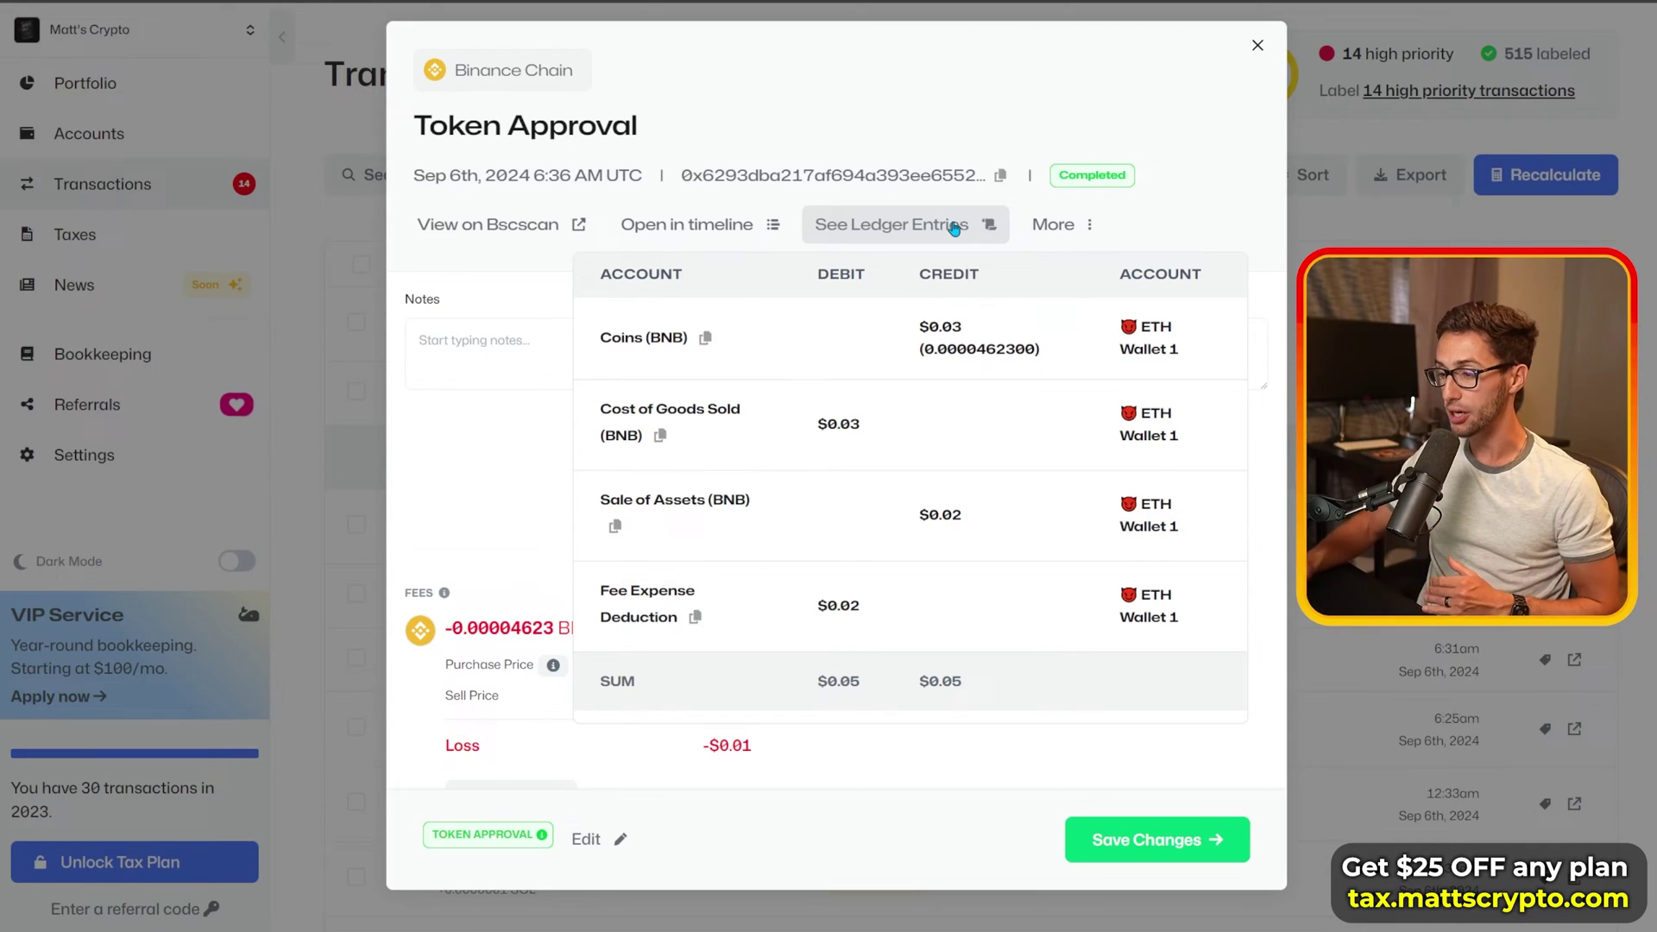
{"action": "mouse_move", "coordinate": [543, 842]}
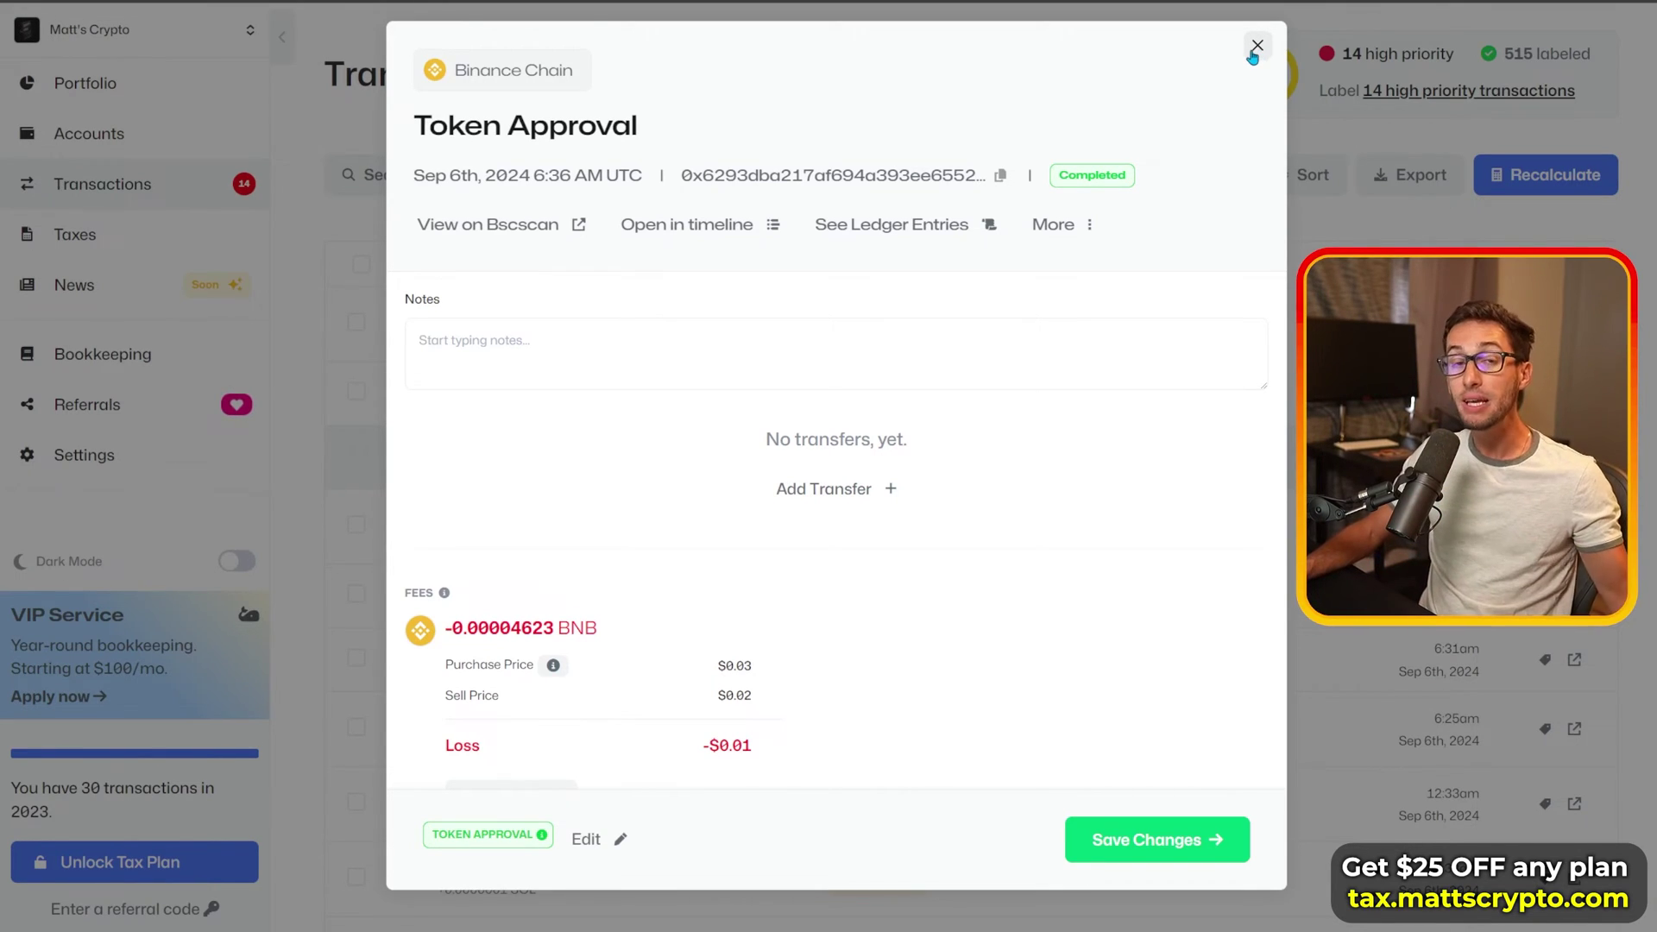
{"action": "left_click", "coordinate": [1257, 47]}
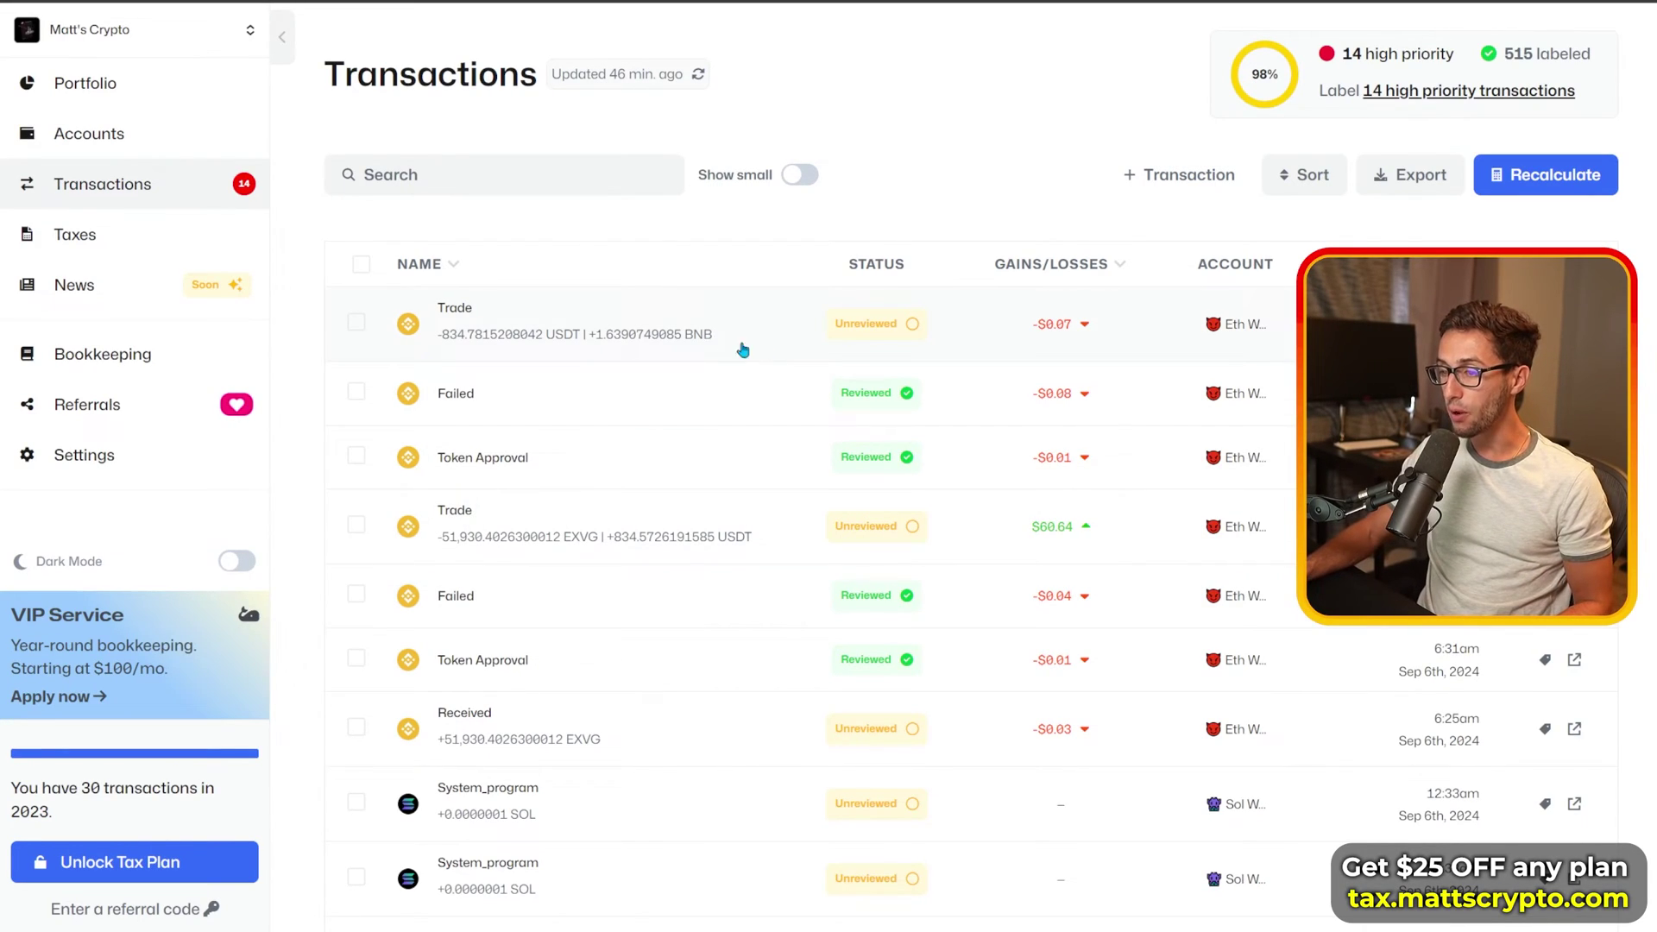
Step: Open the USDT-to-BNB trade and check the USDT sent and BNB received amounts
{"action": "left_click", "coordinate": [885, 327]}
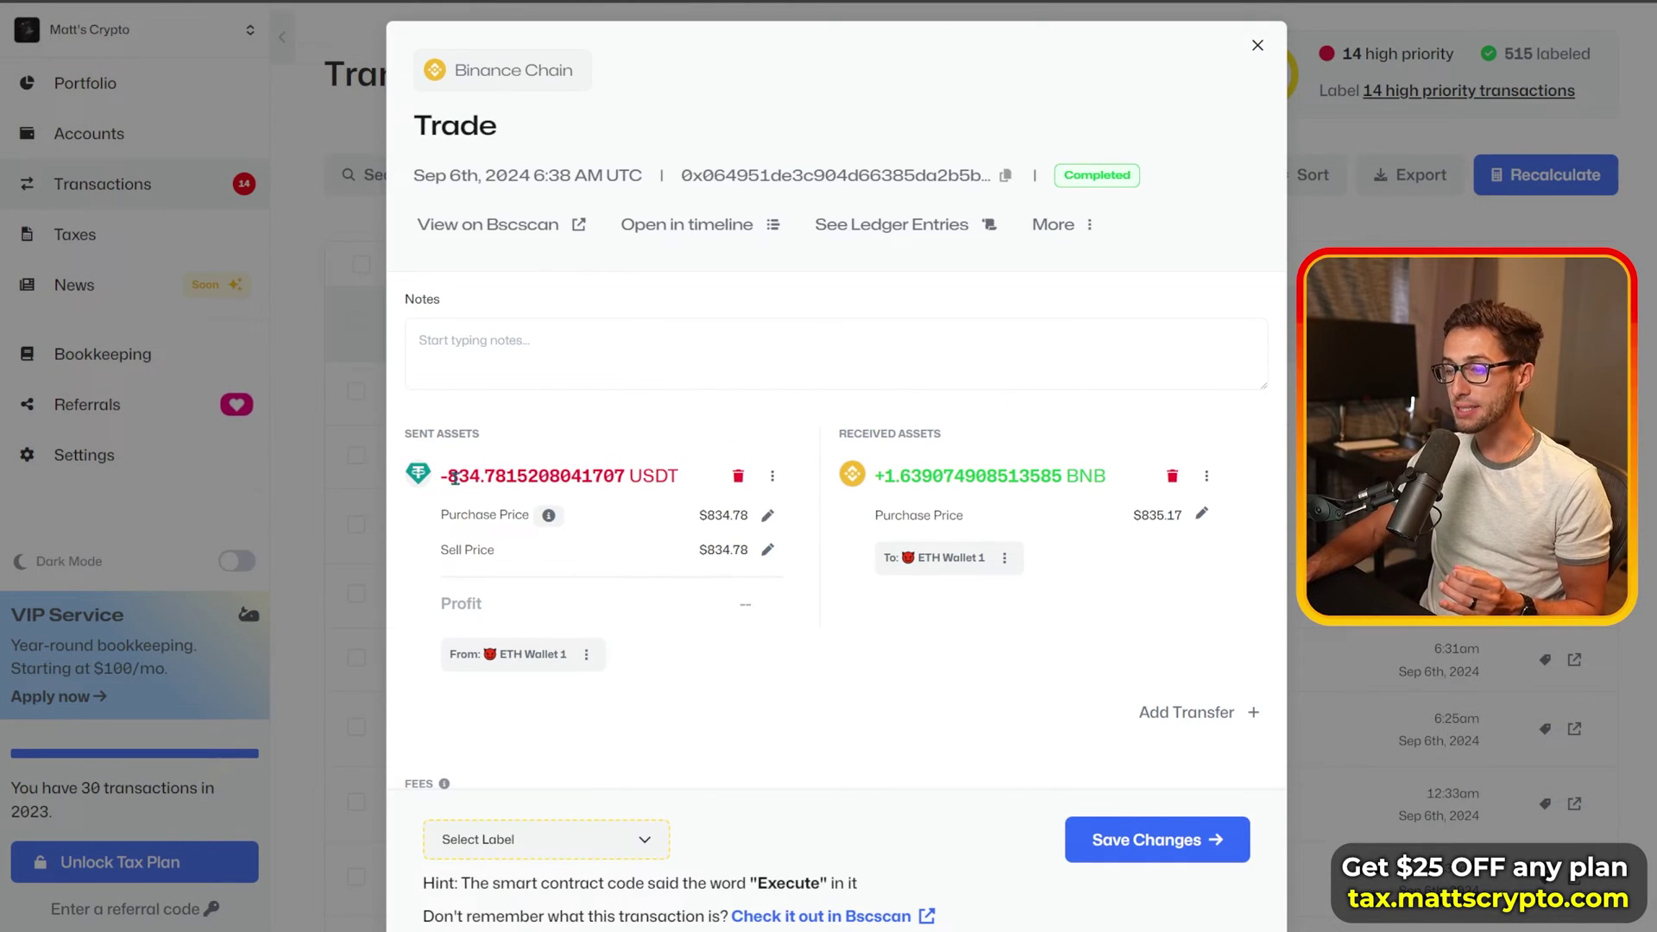
{"action": "left_click_drag", "start_coordinate": [446, 475], "coordinate": [641, 473]}
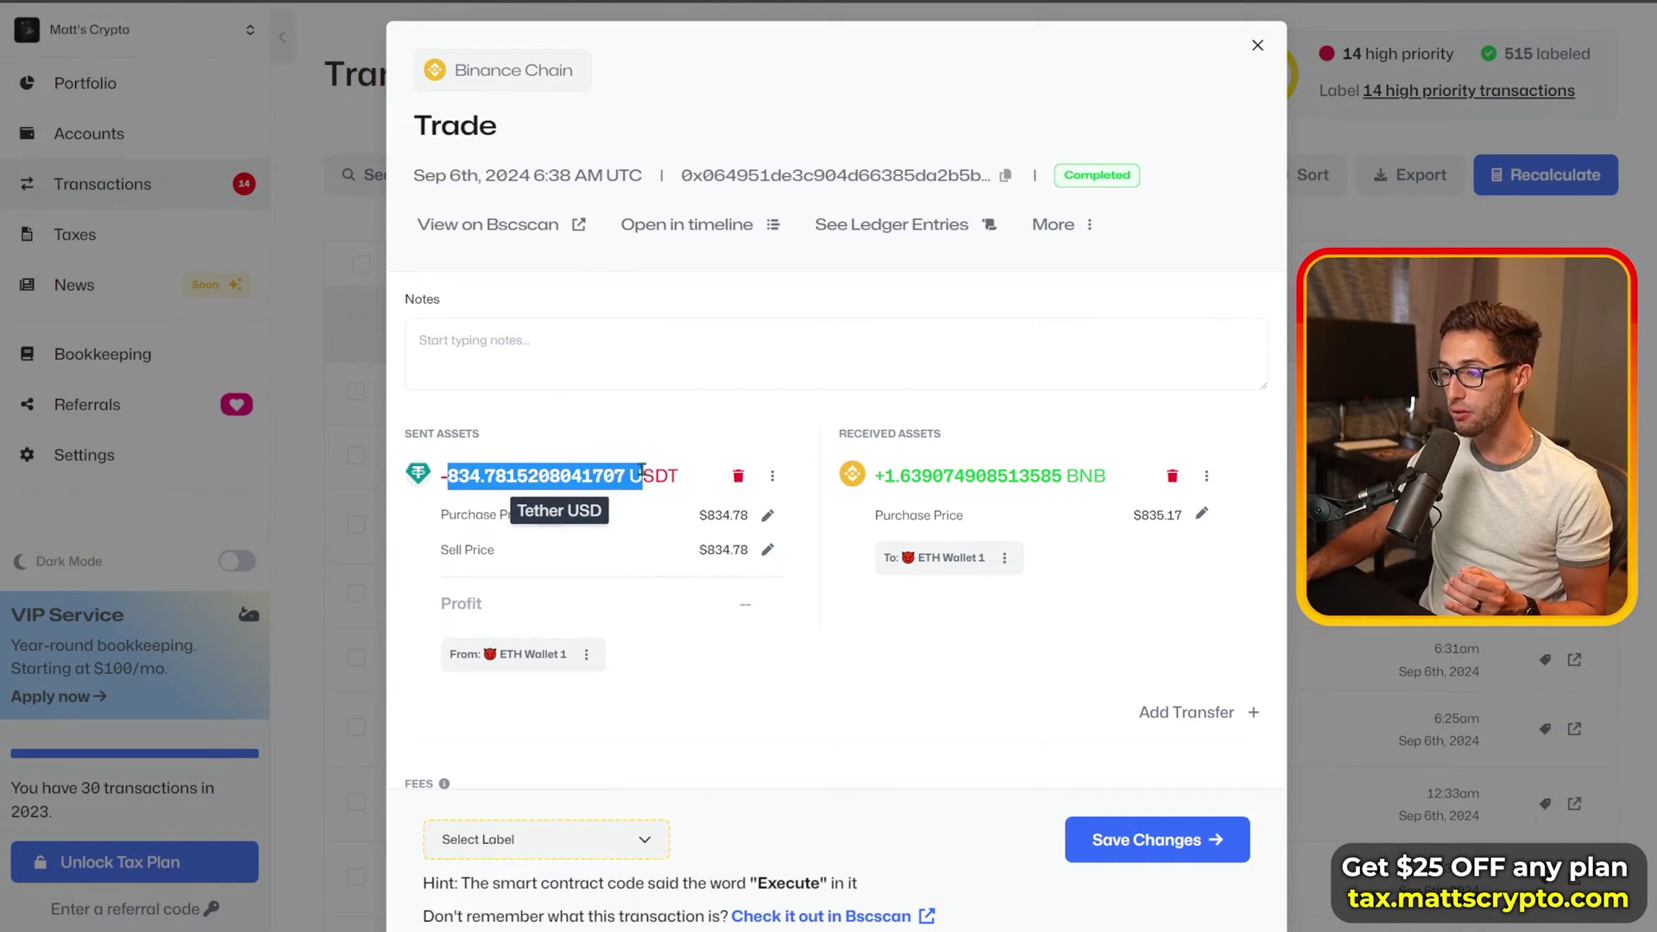
{"action": "left_click", "coordinate": [801, 417]}
{"action": "left_click_drag", "start_coordinate": [884, 480], "coordinate": [936, 477]}
{"action": "left_click", "coordinate": [1047, 653]}
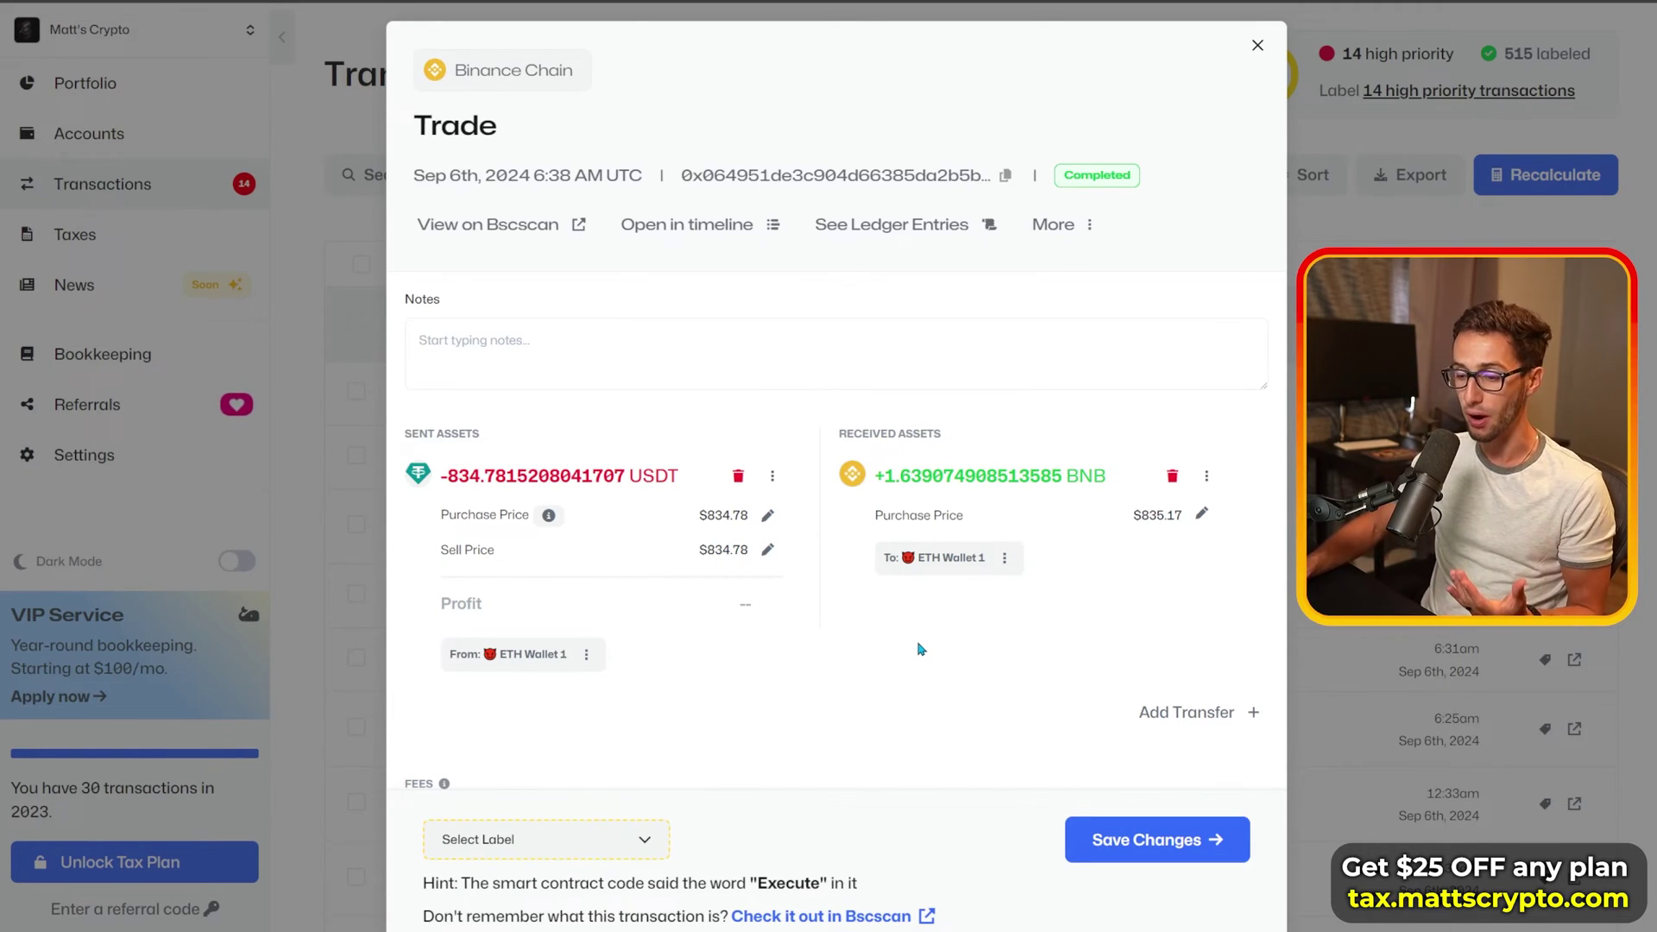
Step: Open the Select Label picker at the bottom of the trade dialog
{"action": "scroll", "coordinate": [922, 649], "scroll_direction": "down", "scroll_amount": 3}
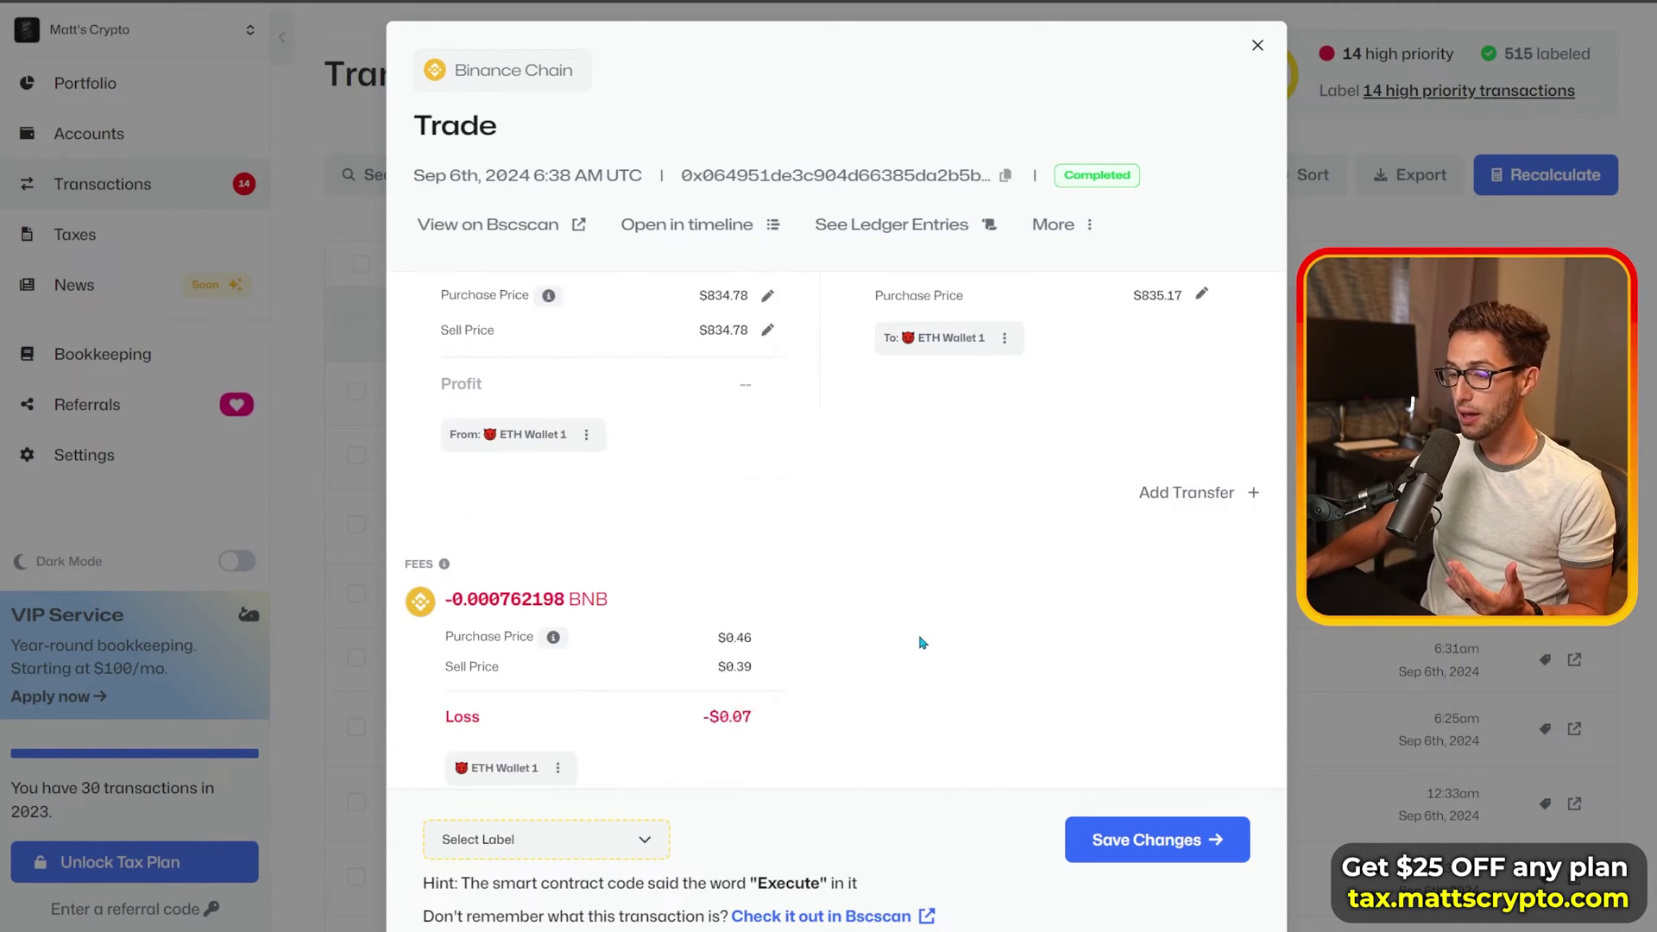
{"action": "left_click", "coordinate": [623, 848]}
{"action": "scroll", "coordinate": [844, 714], "scroll_direction": "up", "scroll_amount": 2}
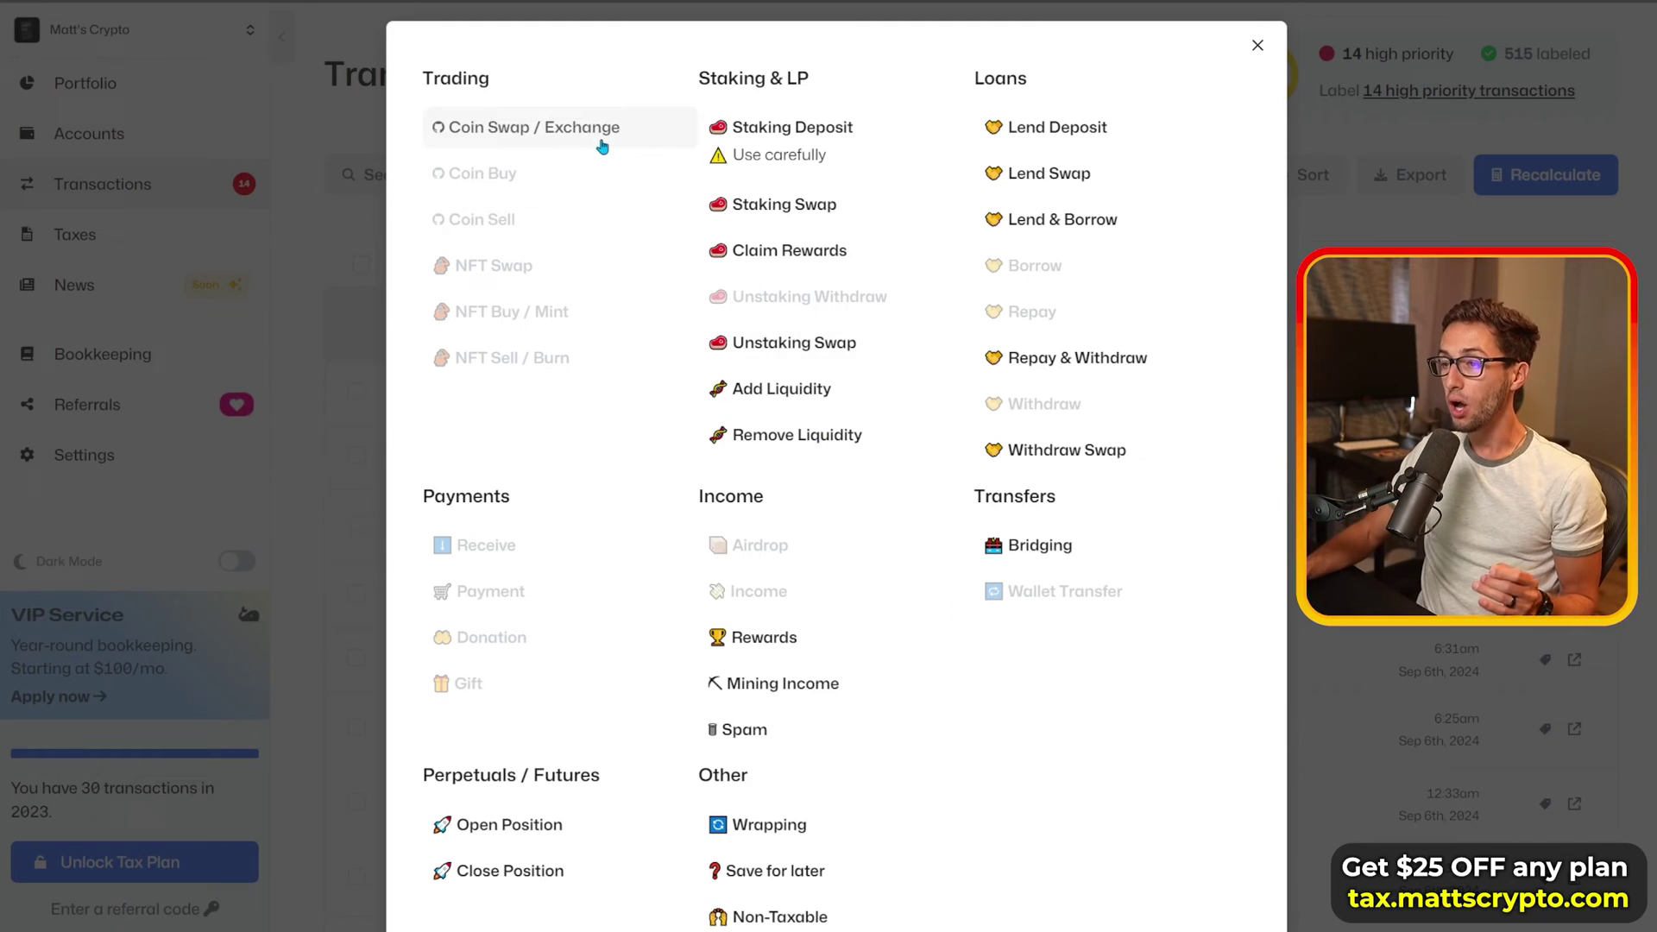
{"action": "mouse_move", "coordinate": [626, 138]}
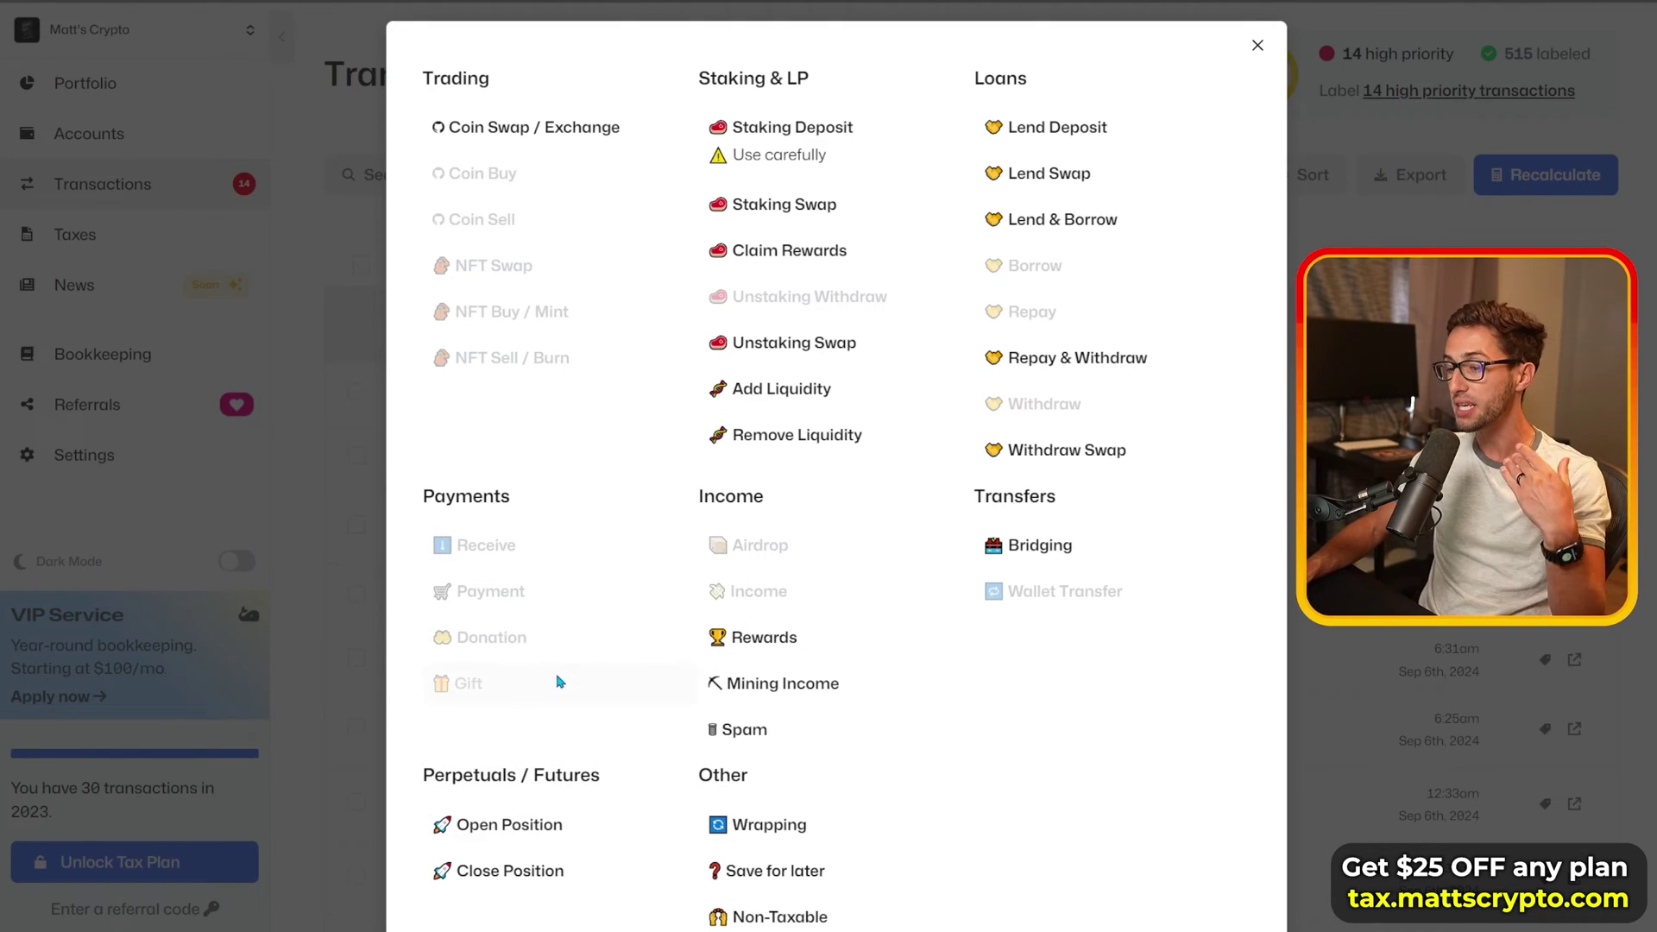
{"action": "mouse_move", "coordinate": [622, 847]}
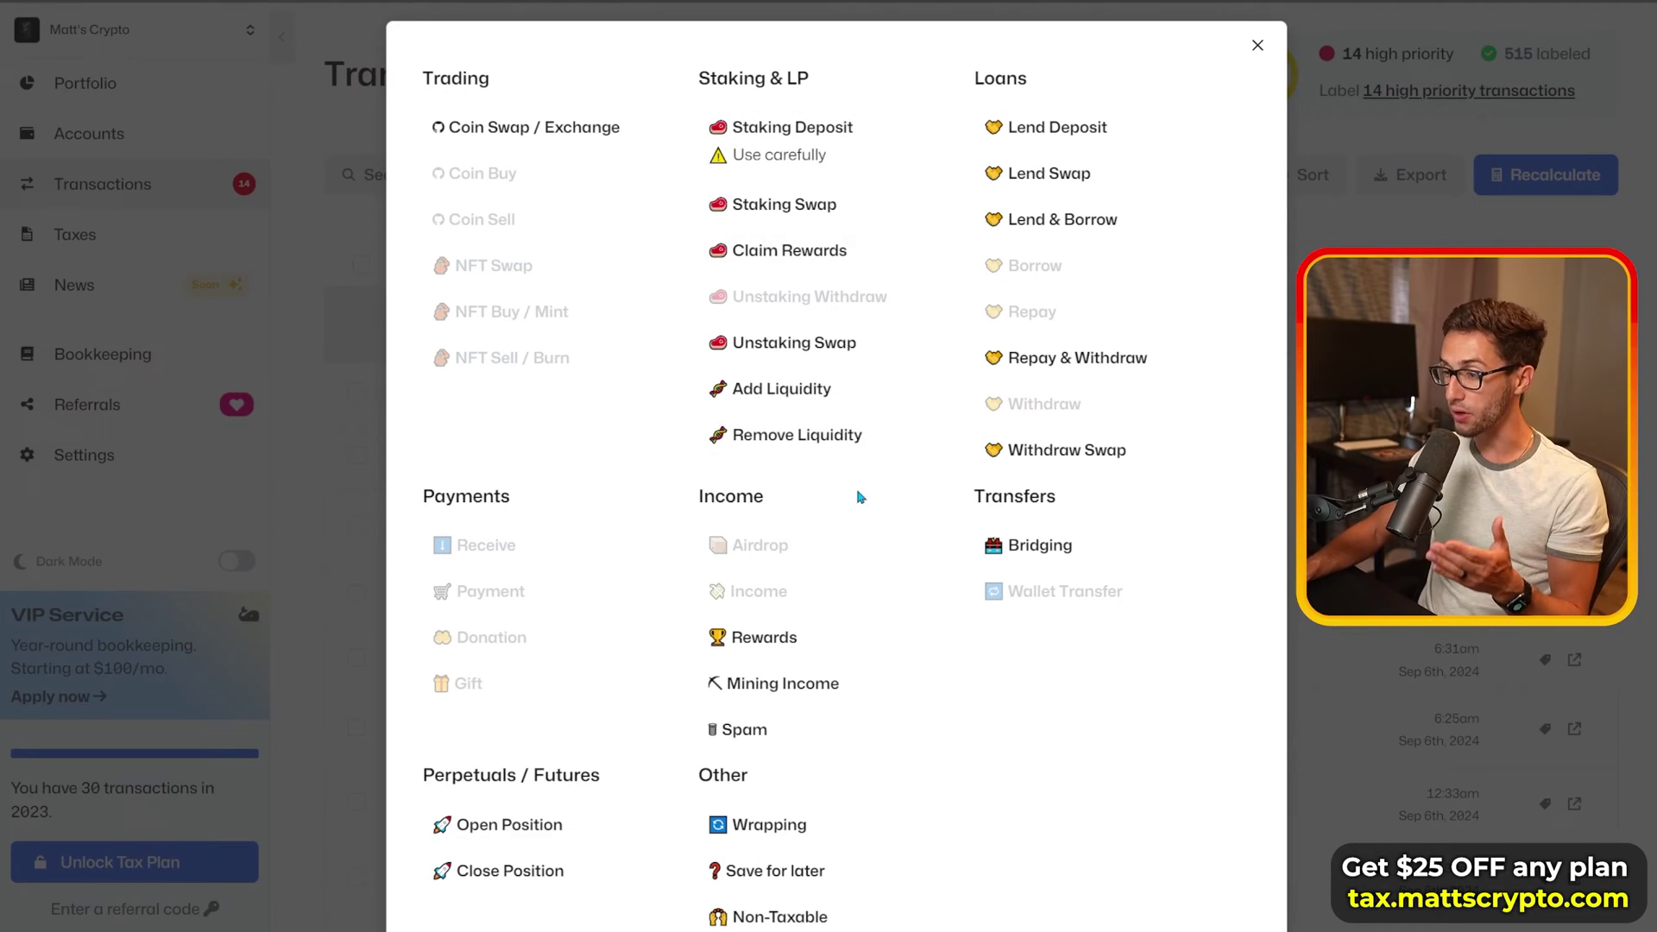
{"action": "mouse_move", "coordinate": [865, 262]}
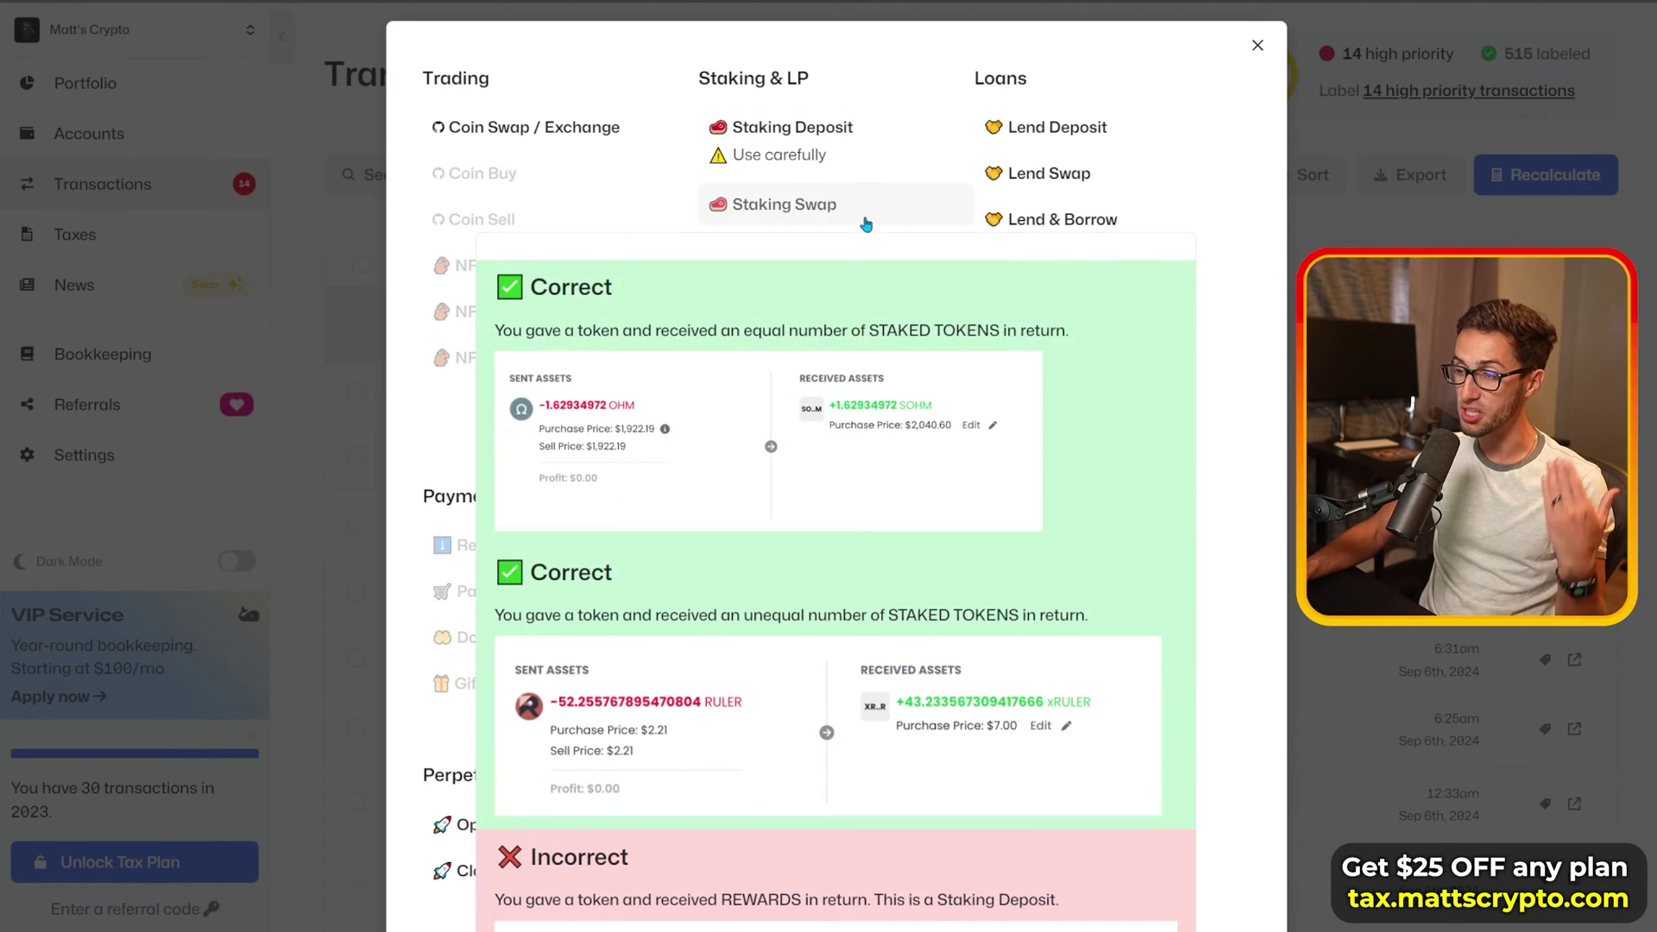
{"action": "mouse_move", "coordinate": [877, 133]}
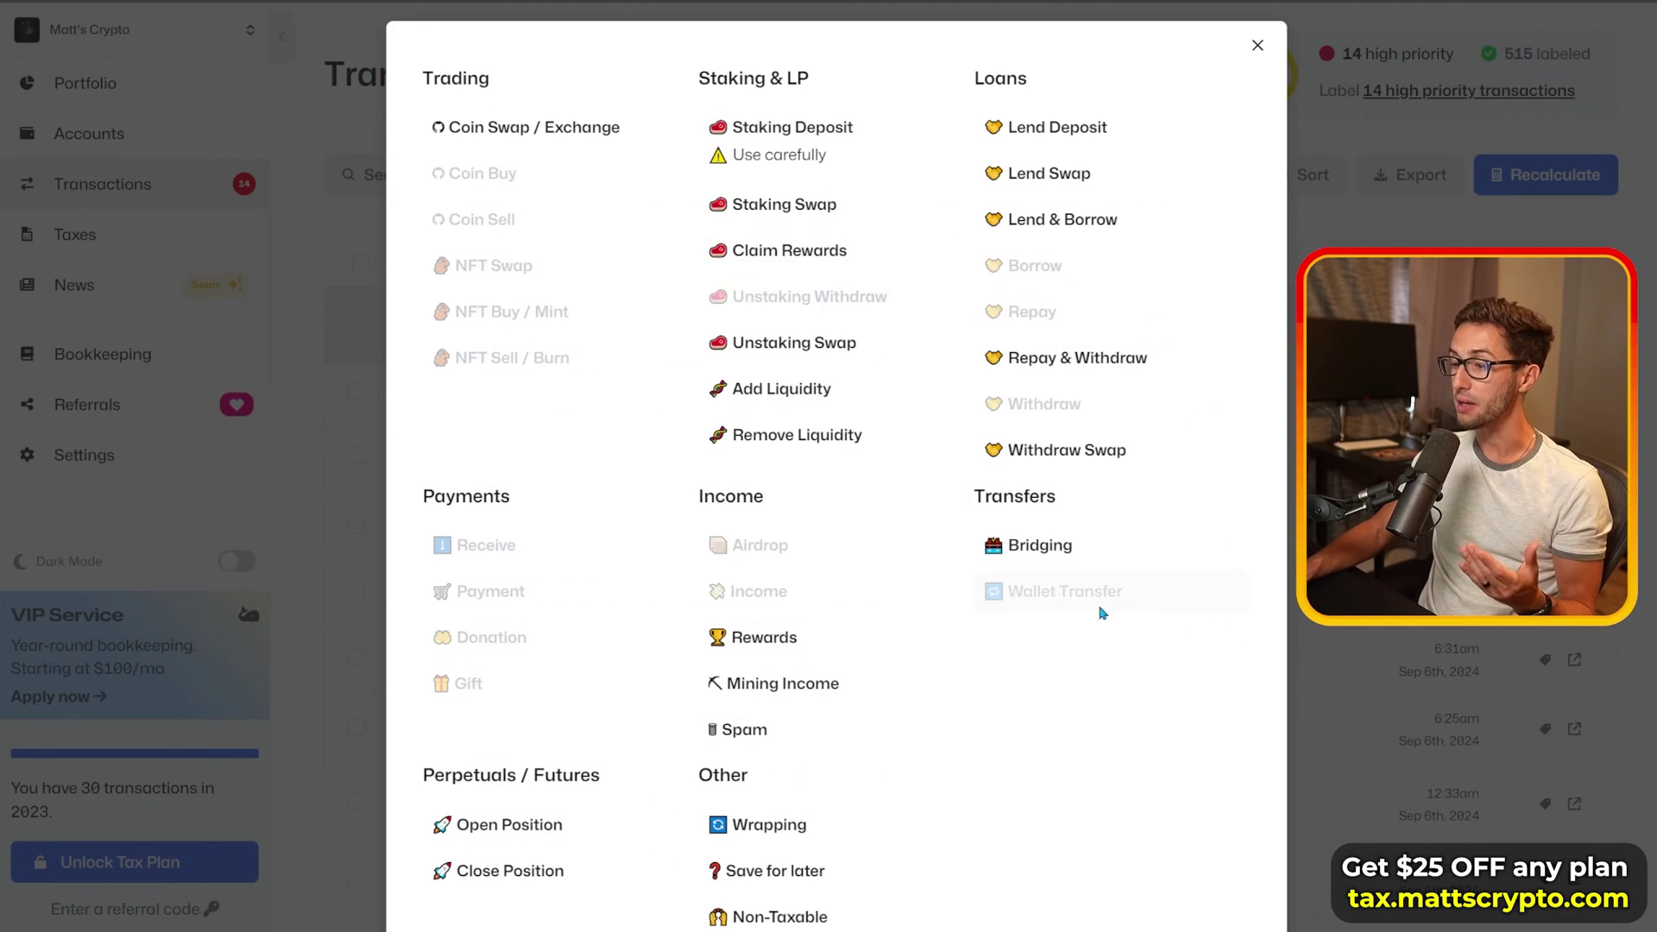
{"action": "mouse_move", "coordinate": [843, 161]}
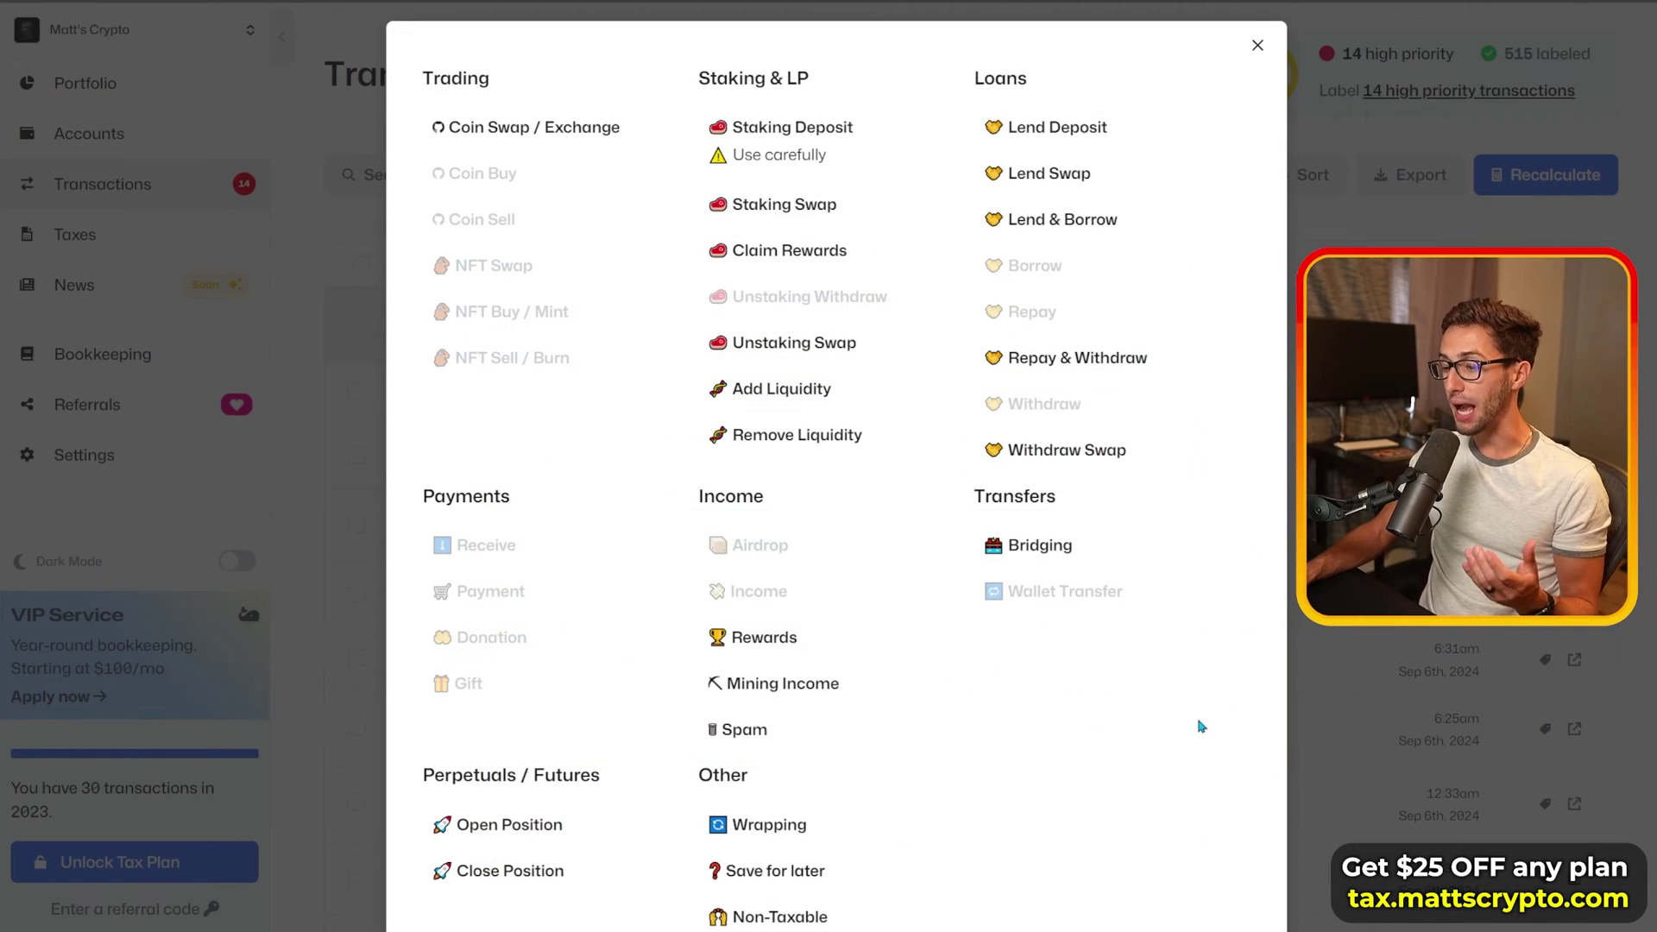
Step: Close the label picker and review the USDT-to-BNB trade details
{"action": "left_click", "coordinate": [1257, 44]}
{"action": "scroll", "coordinate": [585, 425], "scroll_direction": "up", "scroll_amount": 3}
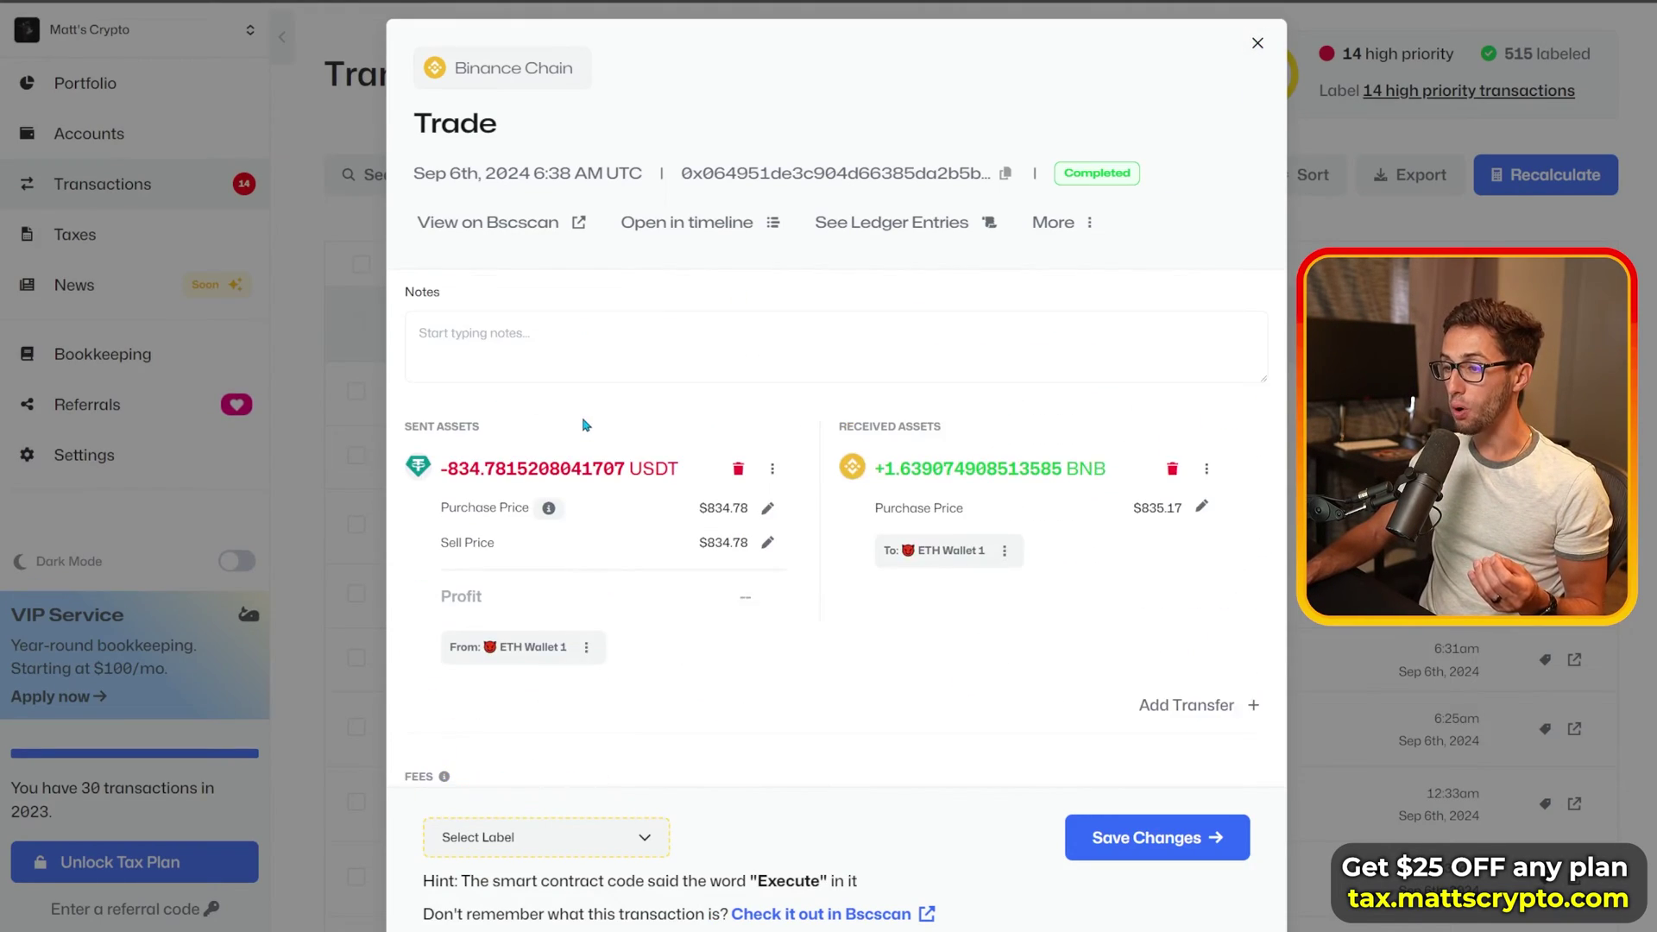
{"action": "left_click_drag", "start_coordinate": [506, 474], "coordinate": [642, 474]}
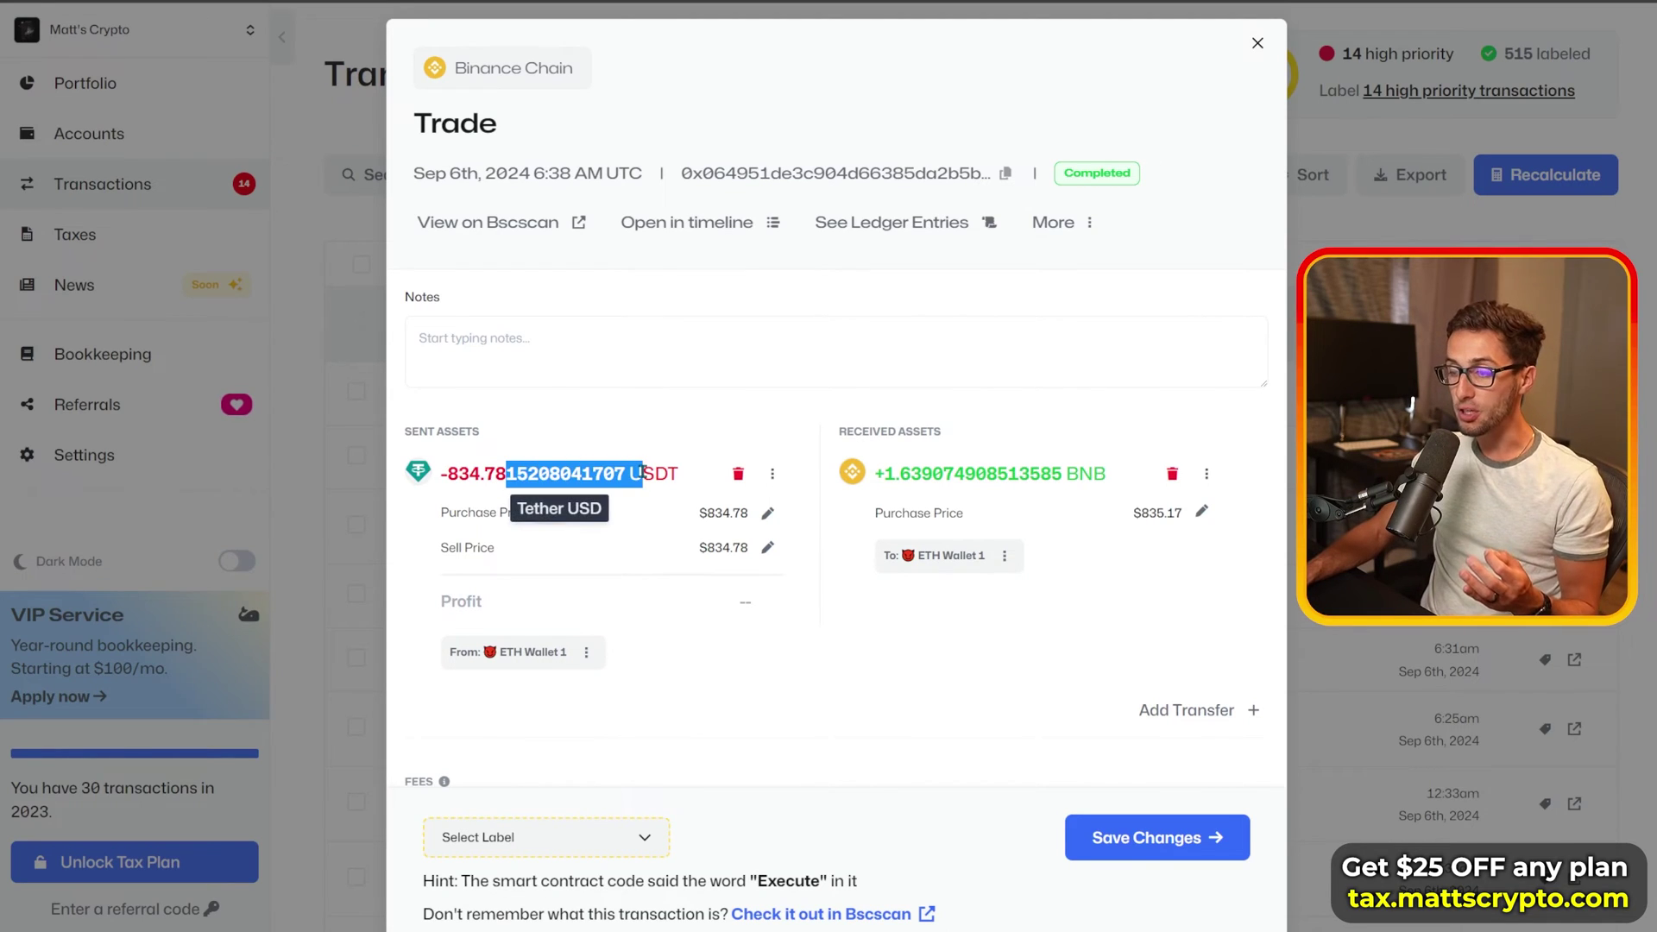
{"action": "left_click", "coordinate": [1072, 474]}
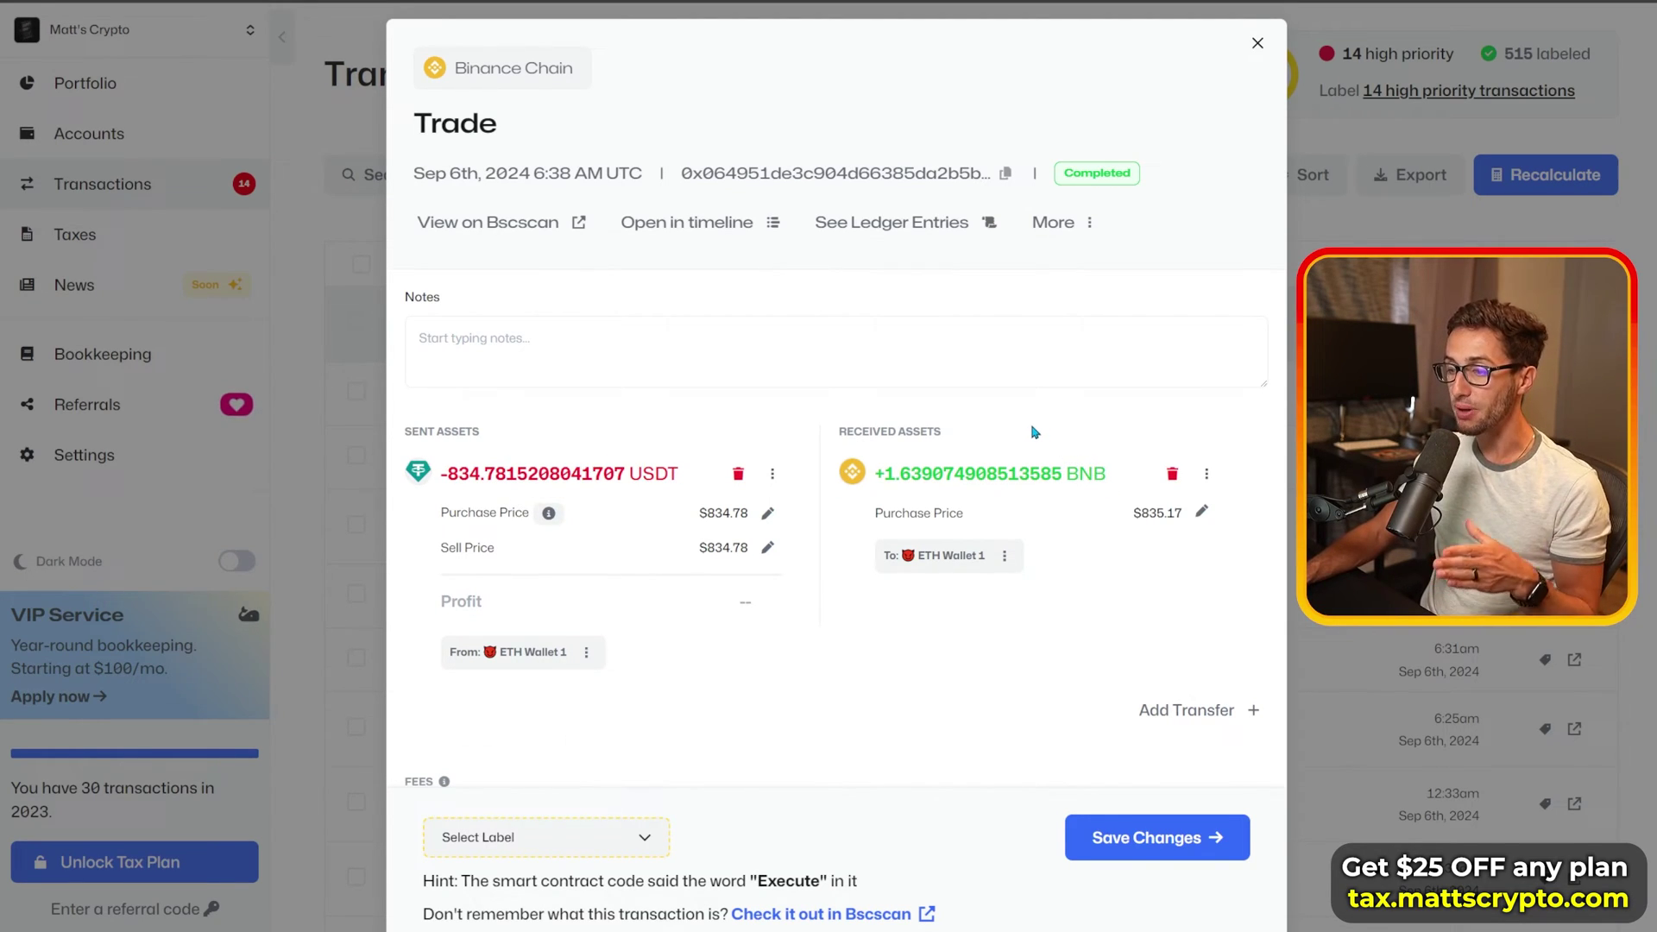
{"action": "scroll", "coordinate": [1035, 430], "scroll_direction": "down", "scroll_amount": 2}
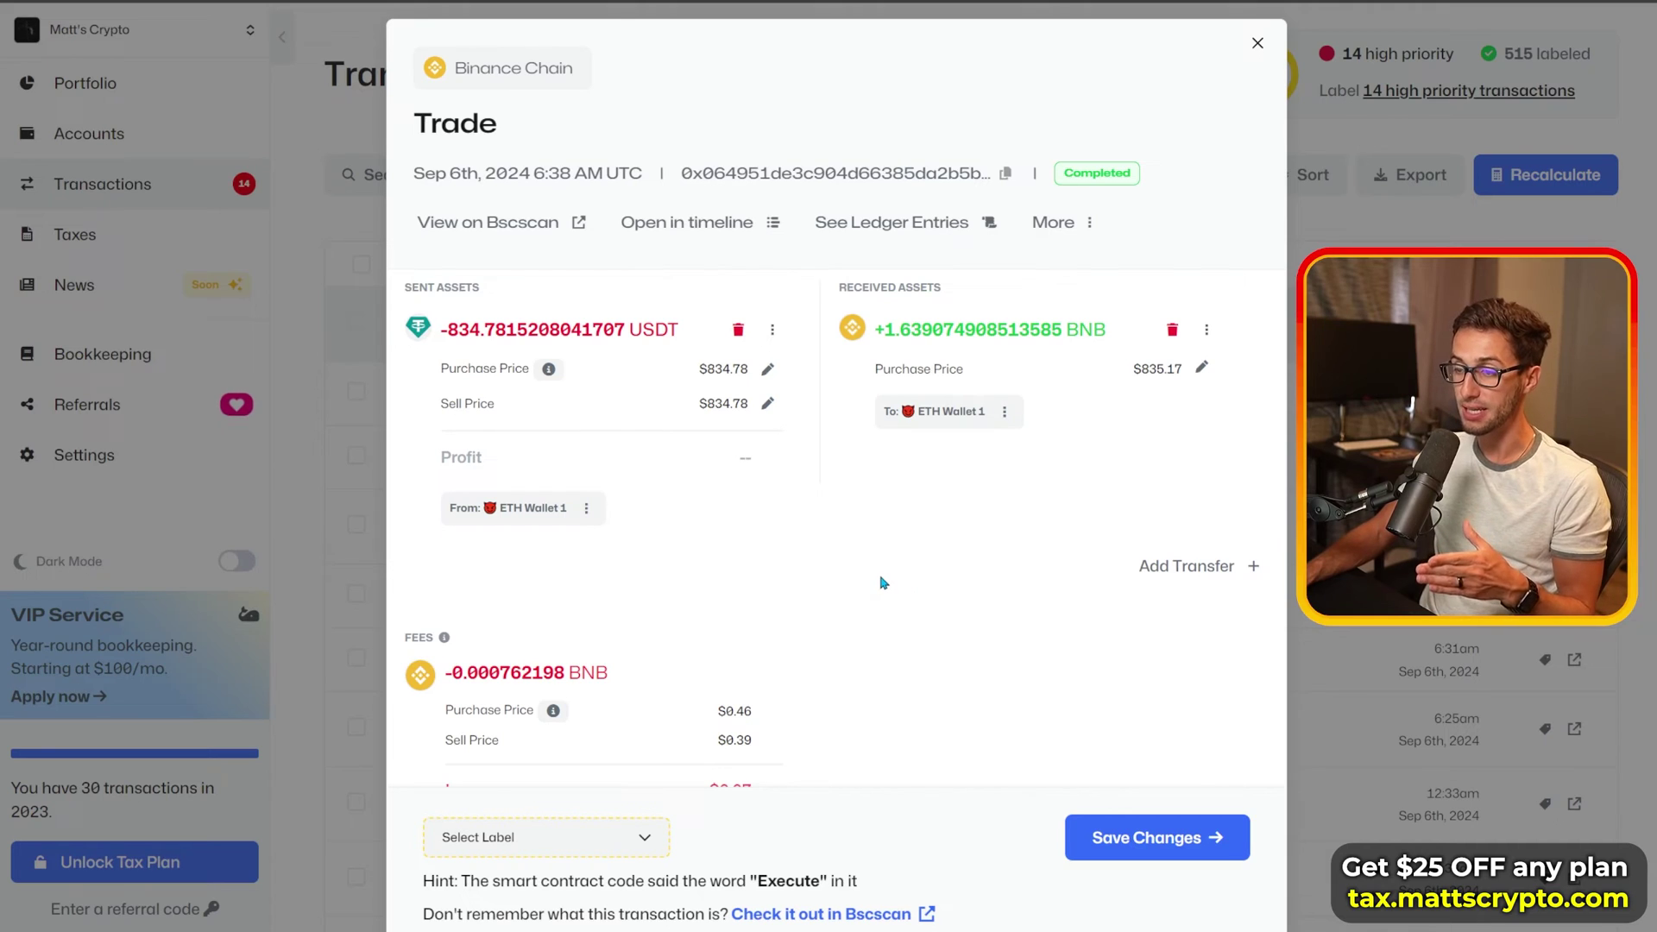
Step: Reopen Select Label and choose Coin Swap / Exchange for the trade
{"action": "left_click", "coordinate": [592, 839]}
{"action": "scroll", "coordinate": [949, 528], "scroll_direction": "up", "scroll_amount": 1}
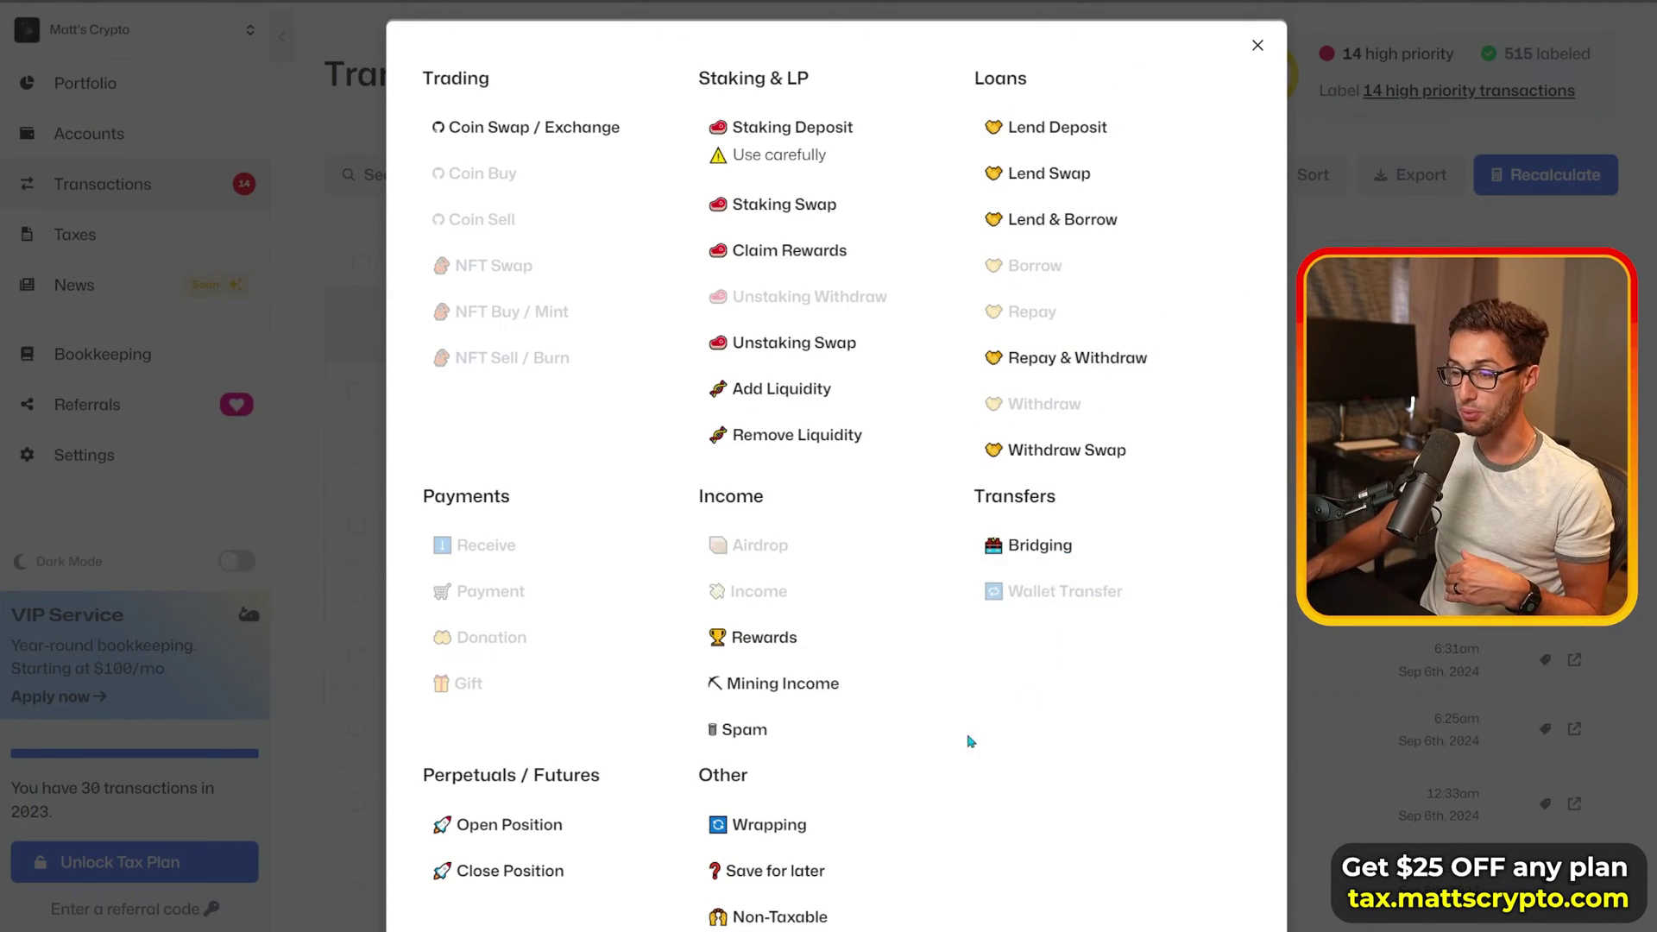
{"action": "scroll", "coordinate": [966, 740], "scroll_direction": "down", "scroll_amount": 2}
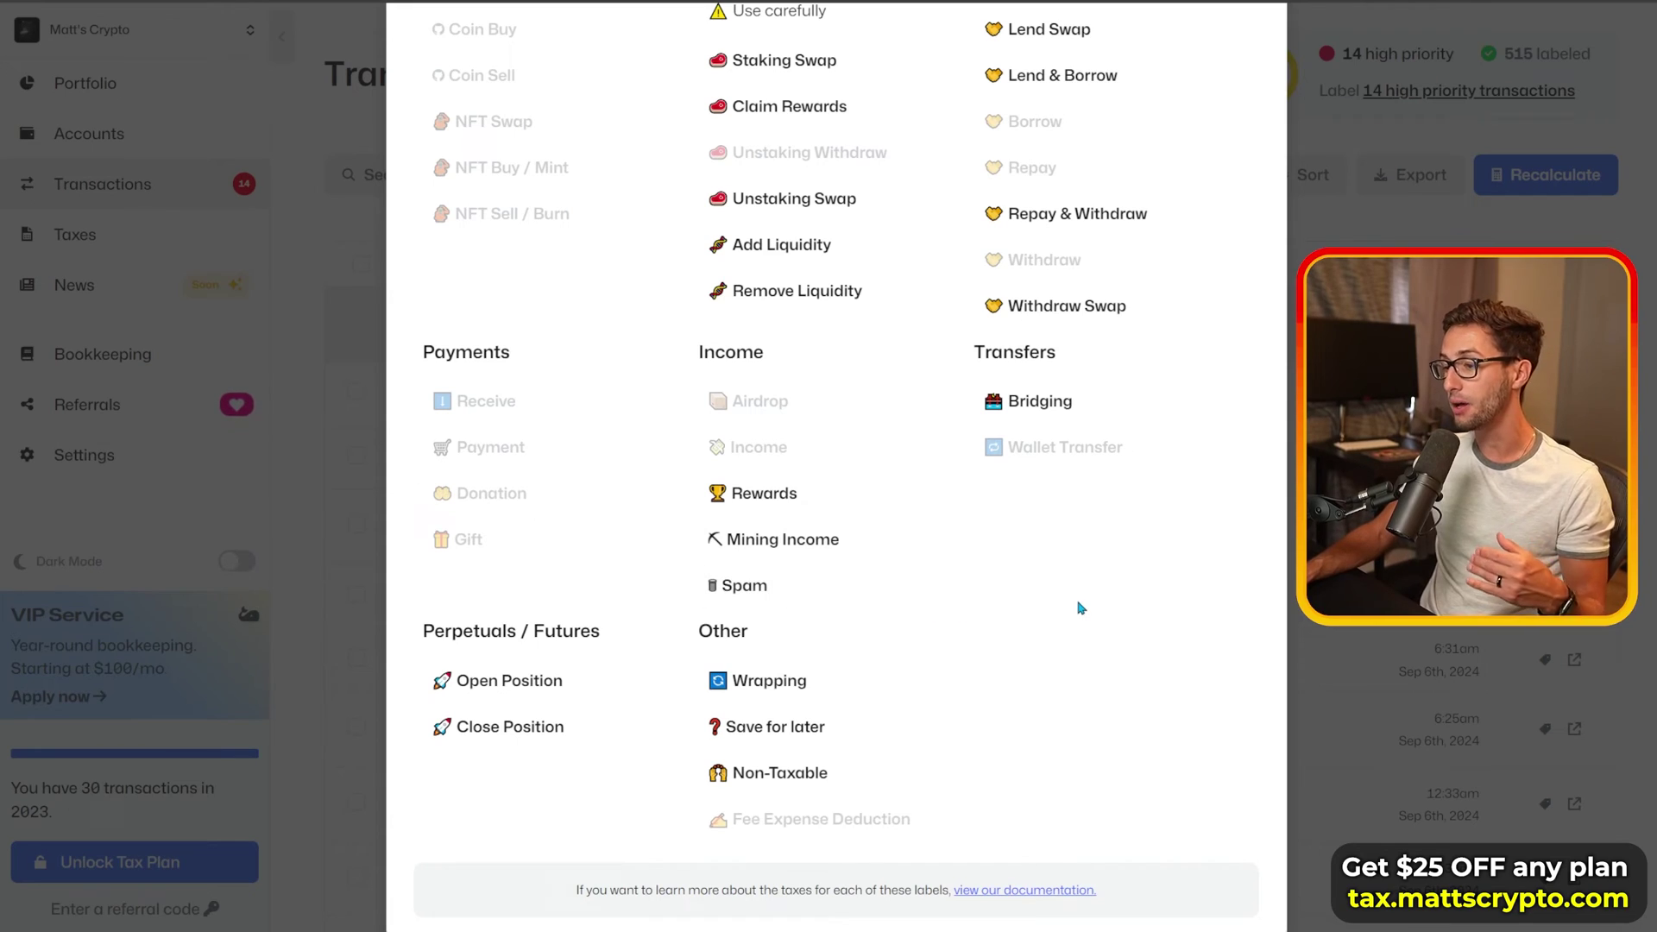
{"action": "mouse_move", "coordinate": [888, 586]}
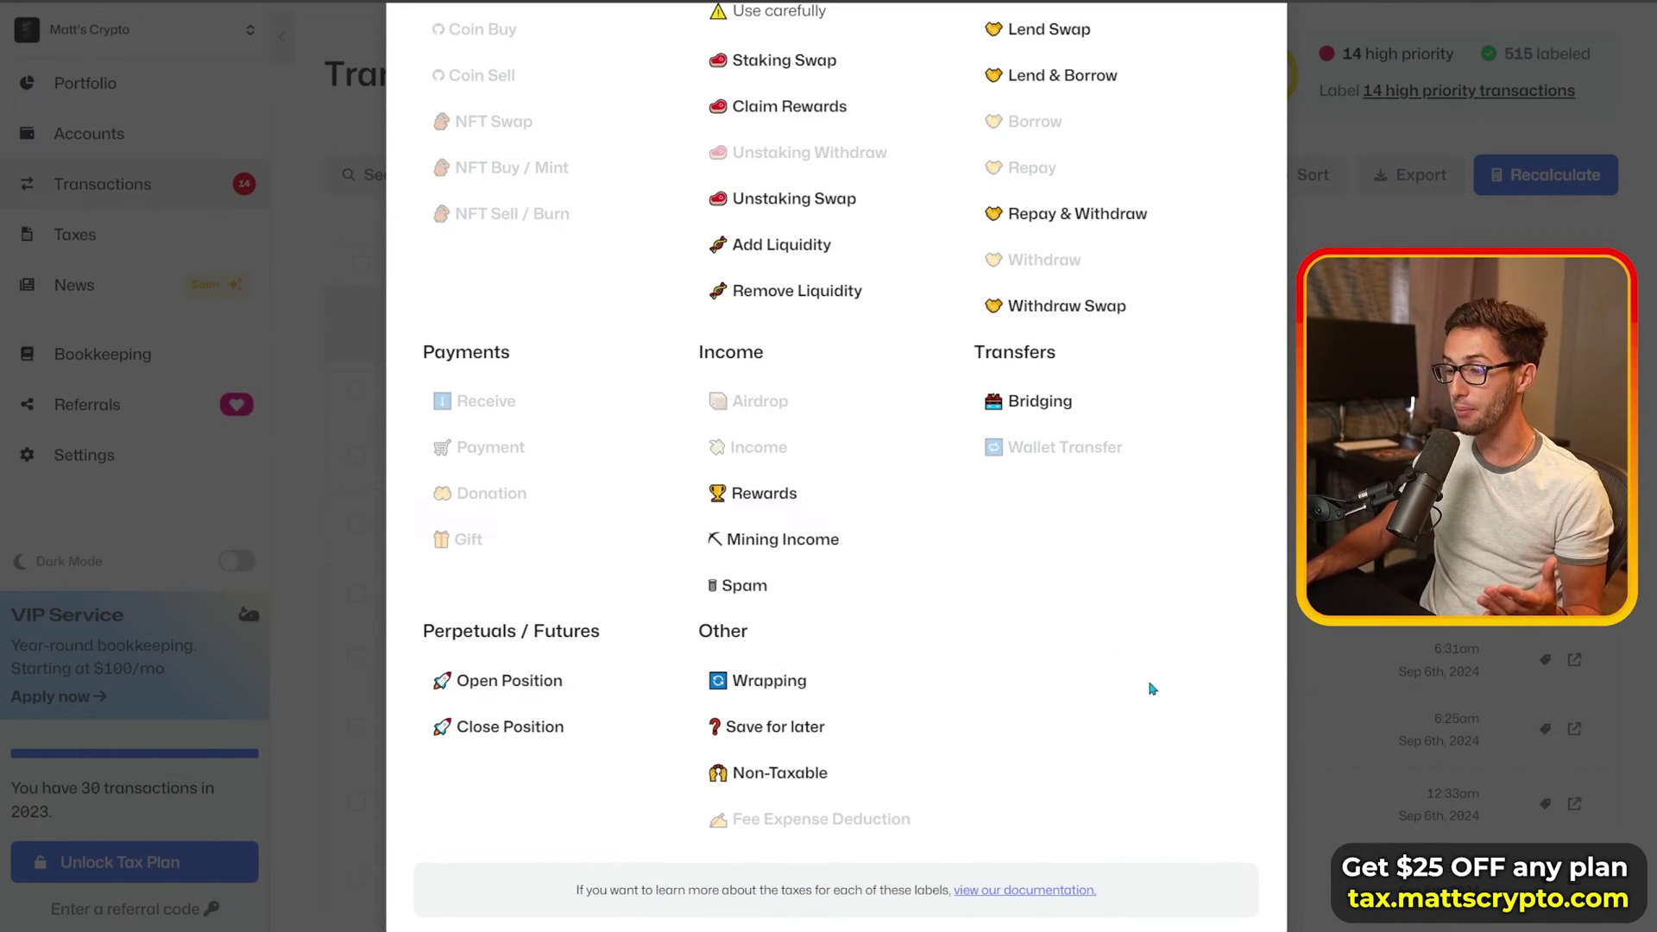
{"action": "mouse_move", "coordinate": [820, 747]}
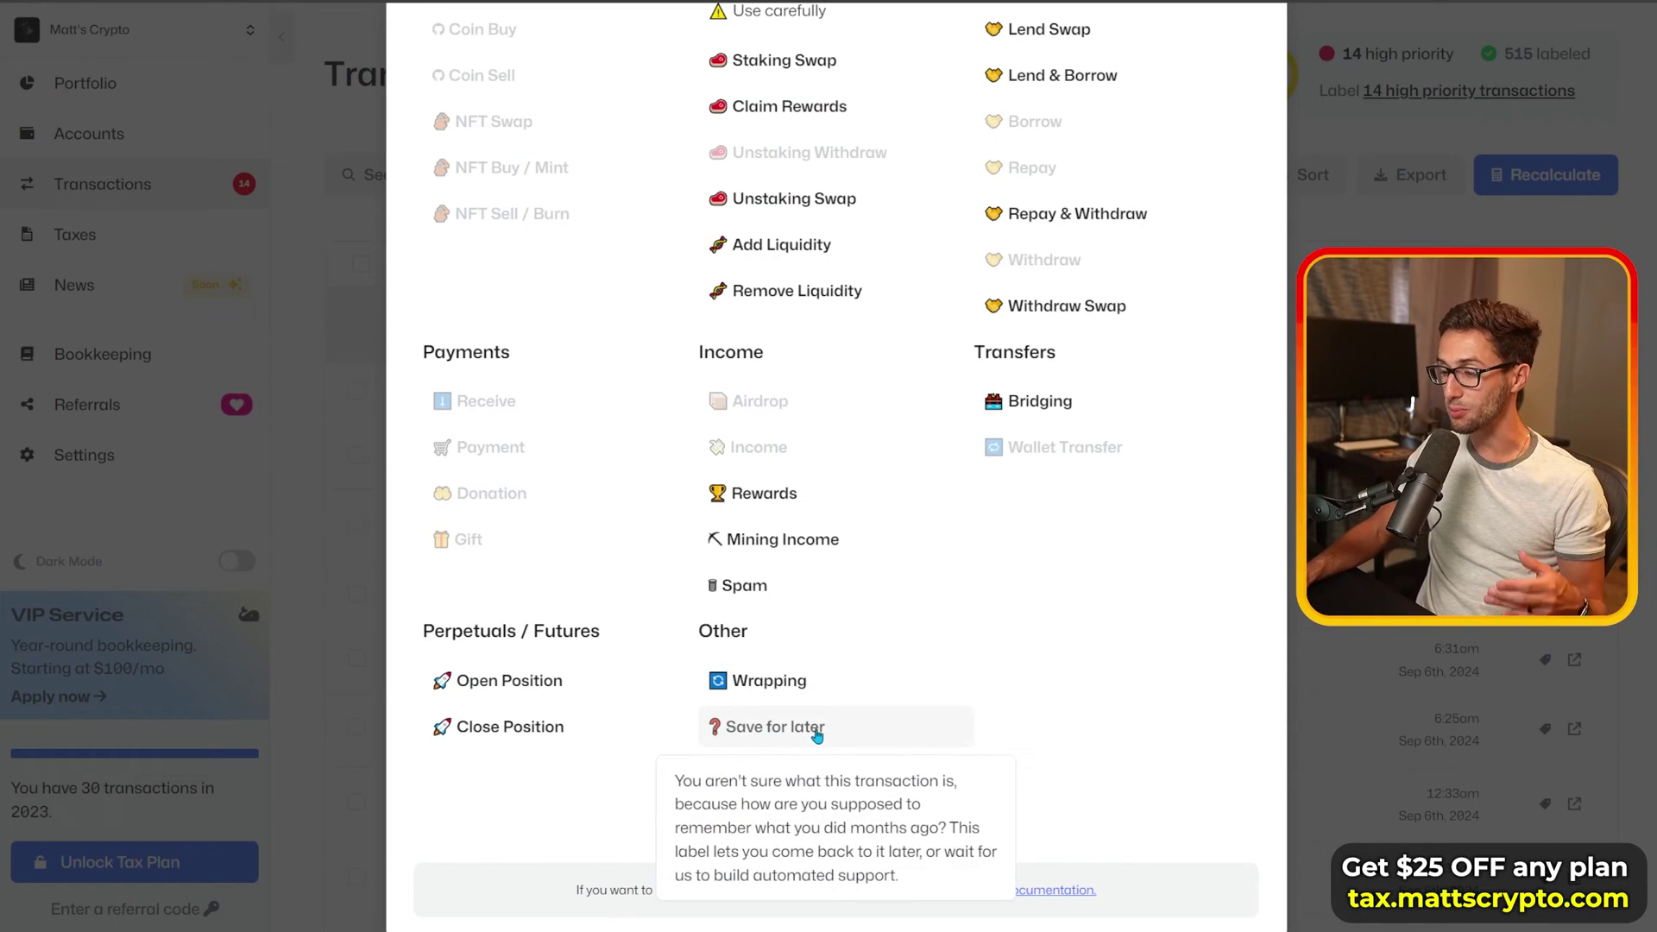
{"action": "scroll", "coordinate": [1011, 656], "scroll_direction": "up", "scroll_amount": 2}
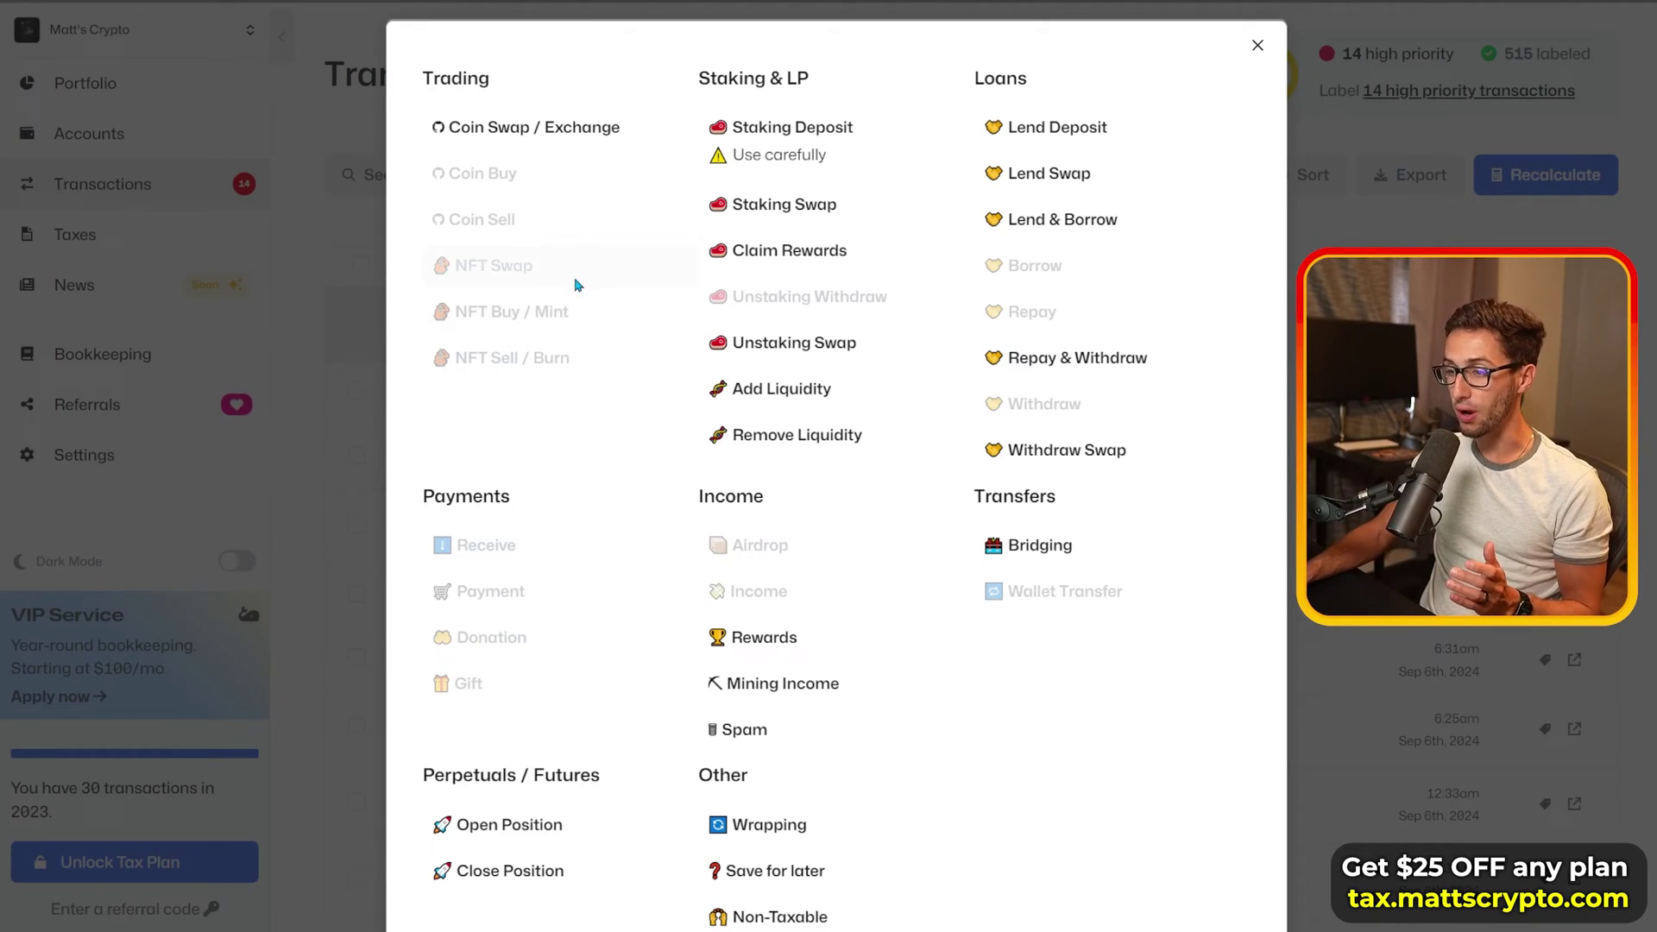
{"action": "mouse_move", "coordinate": [549, 174]}
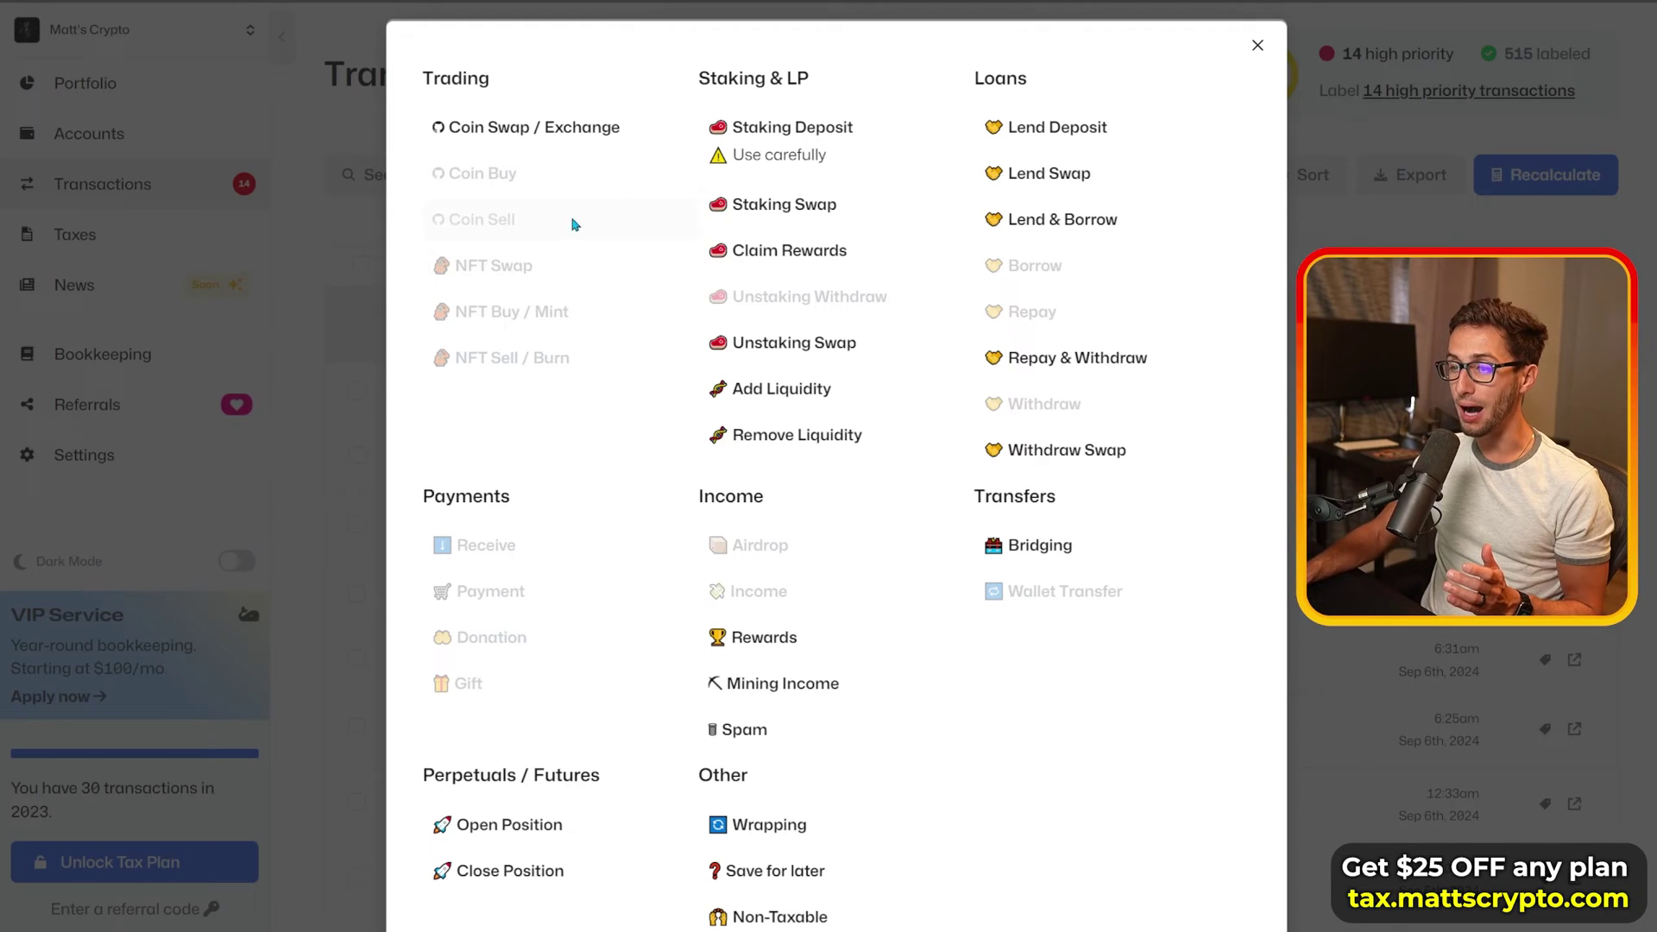
{"action": "mouse_move", "coordinate": [592, 130]}
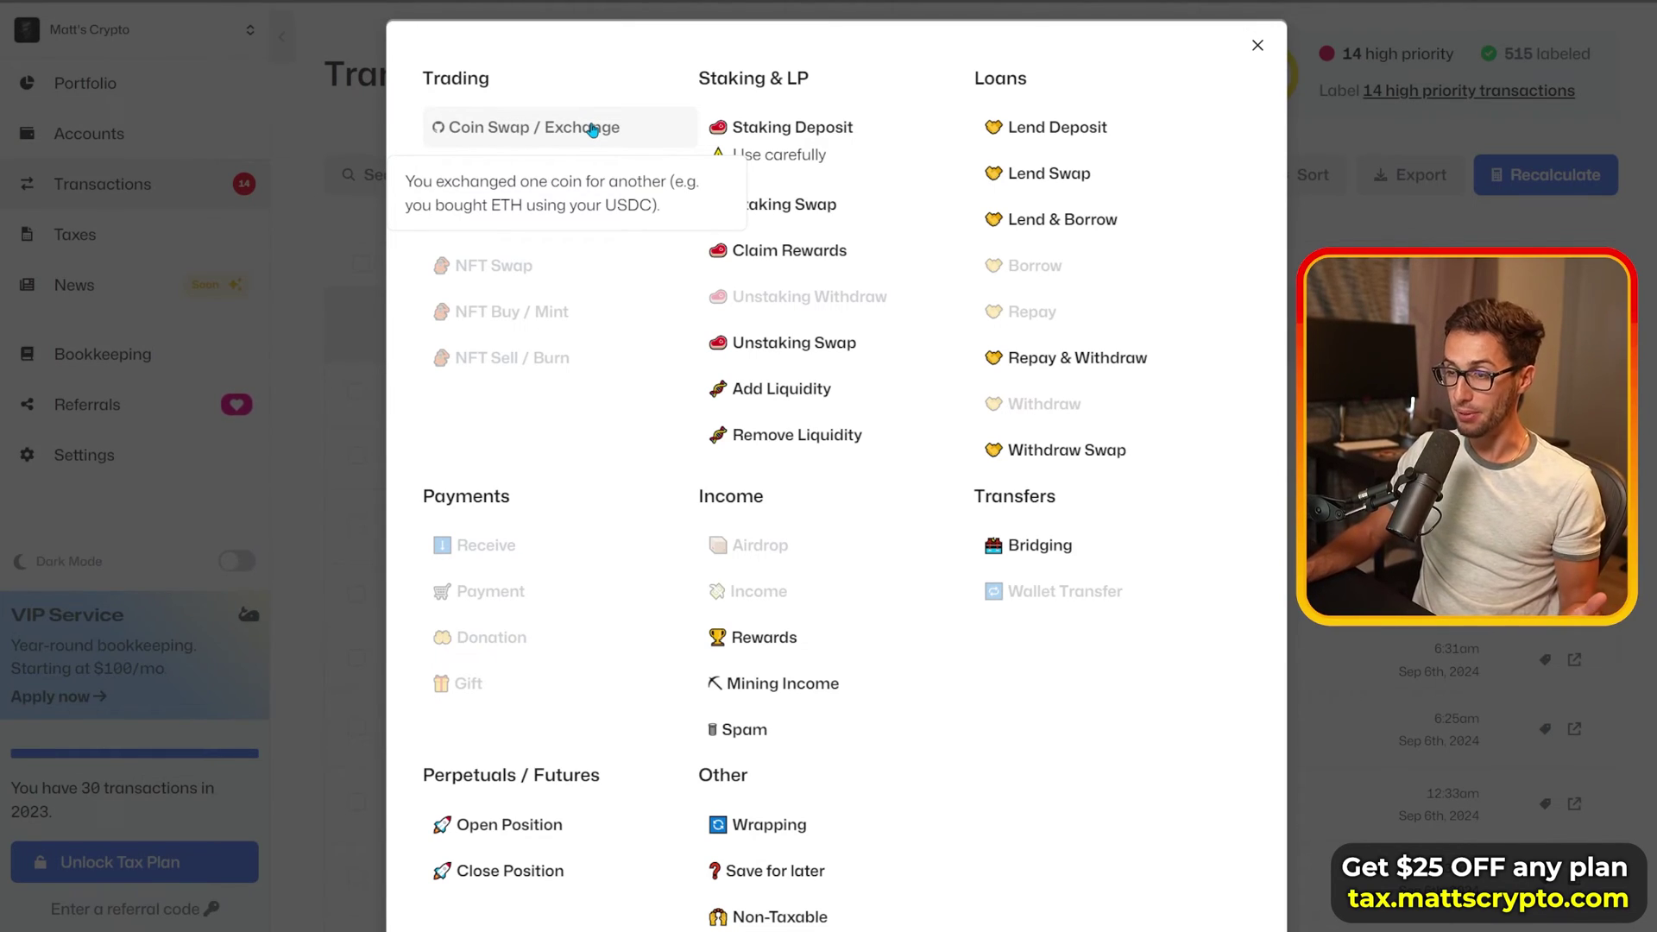
{"action": "left_click", "coordinate": [592, 130]}
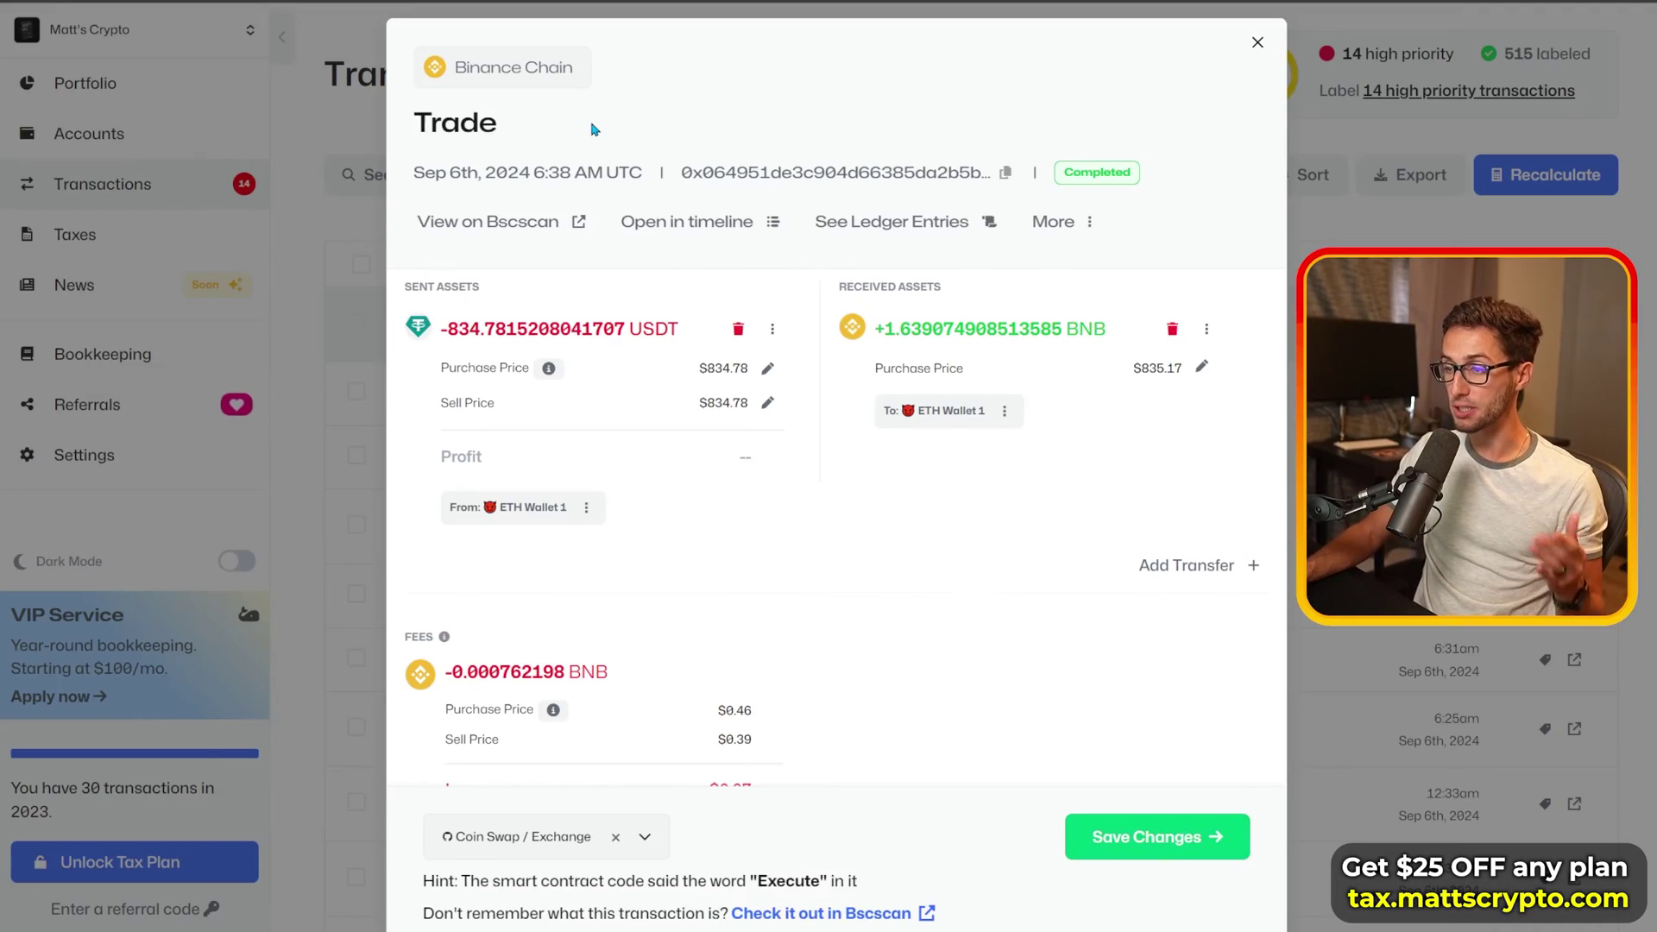
Step: Save the Coin Swap / Exchange label and filter to the 13 high-priority transactions
{"action": "left_click", "coordinate": [1162, 837]}
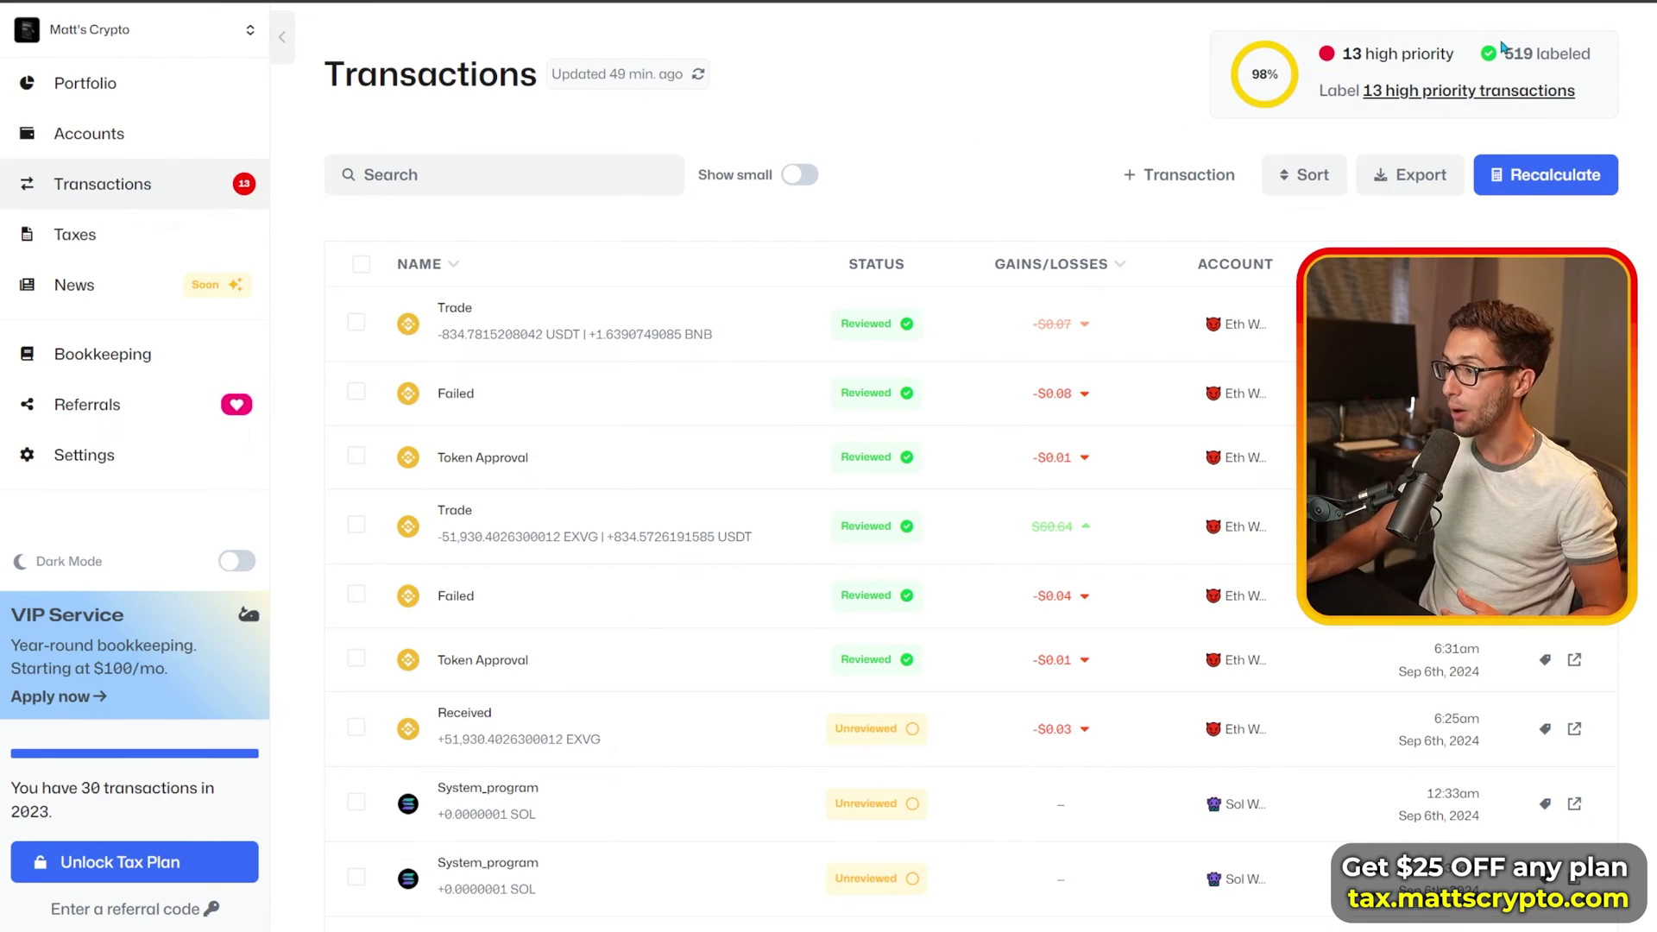
{"action": "mouse_move", "coordinate": [1405, 62]}
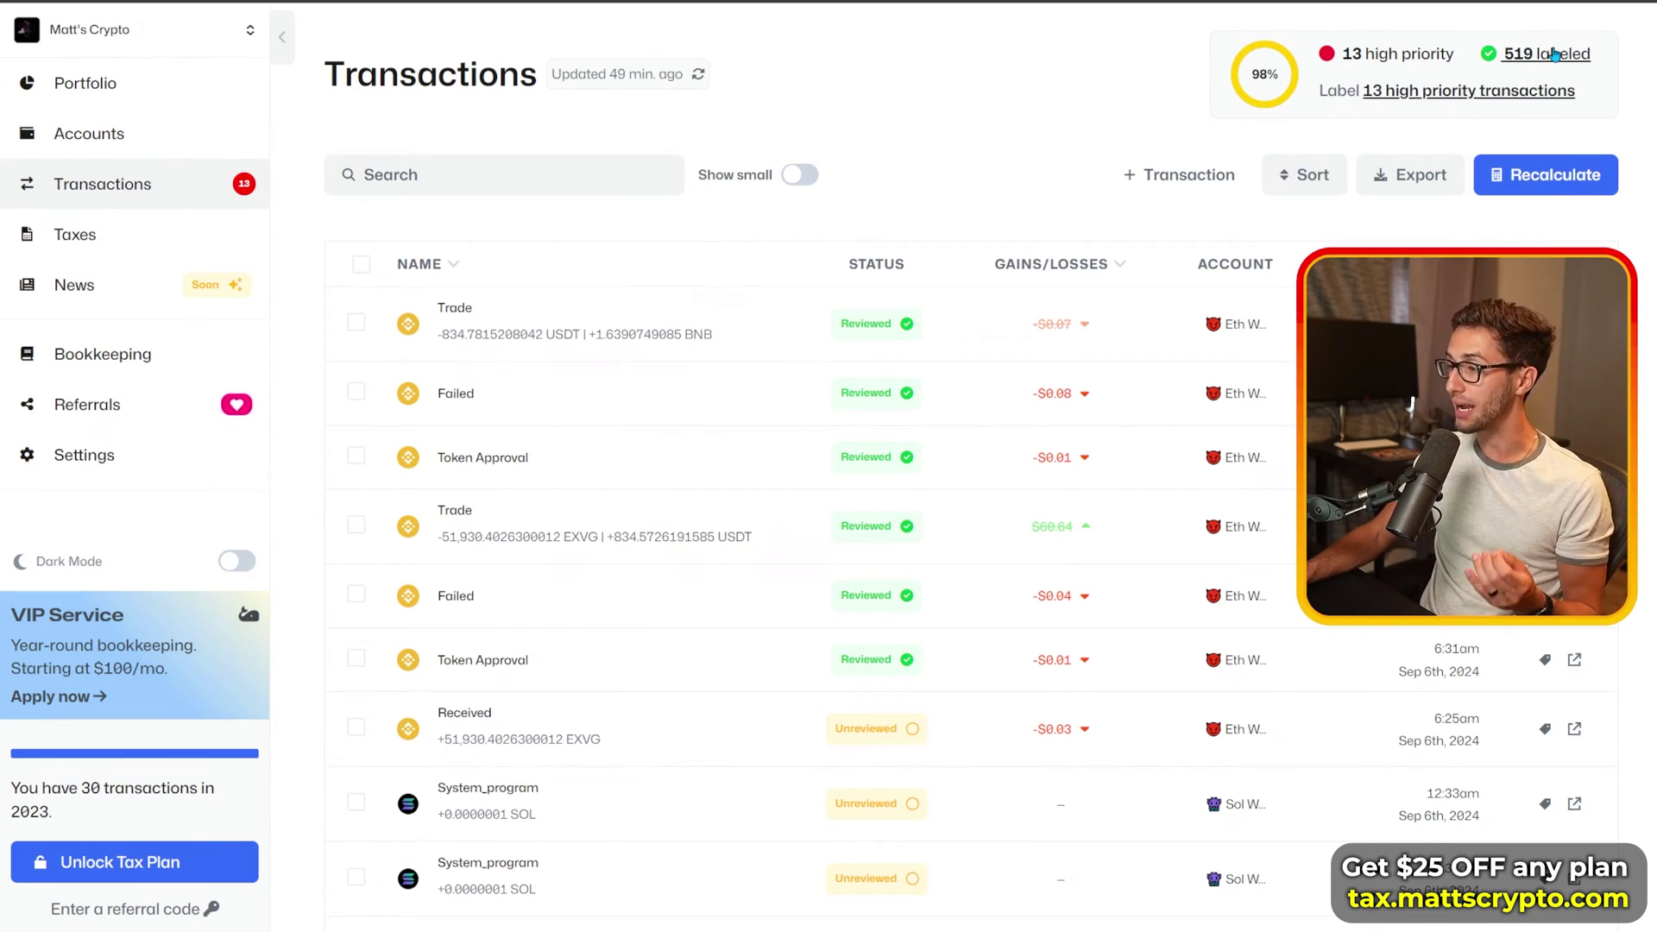
{"action": "left_click", "coordinate": [1411, 99]}
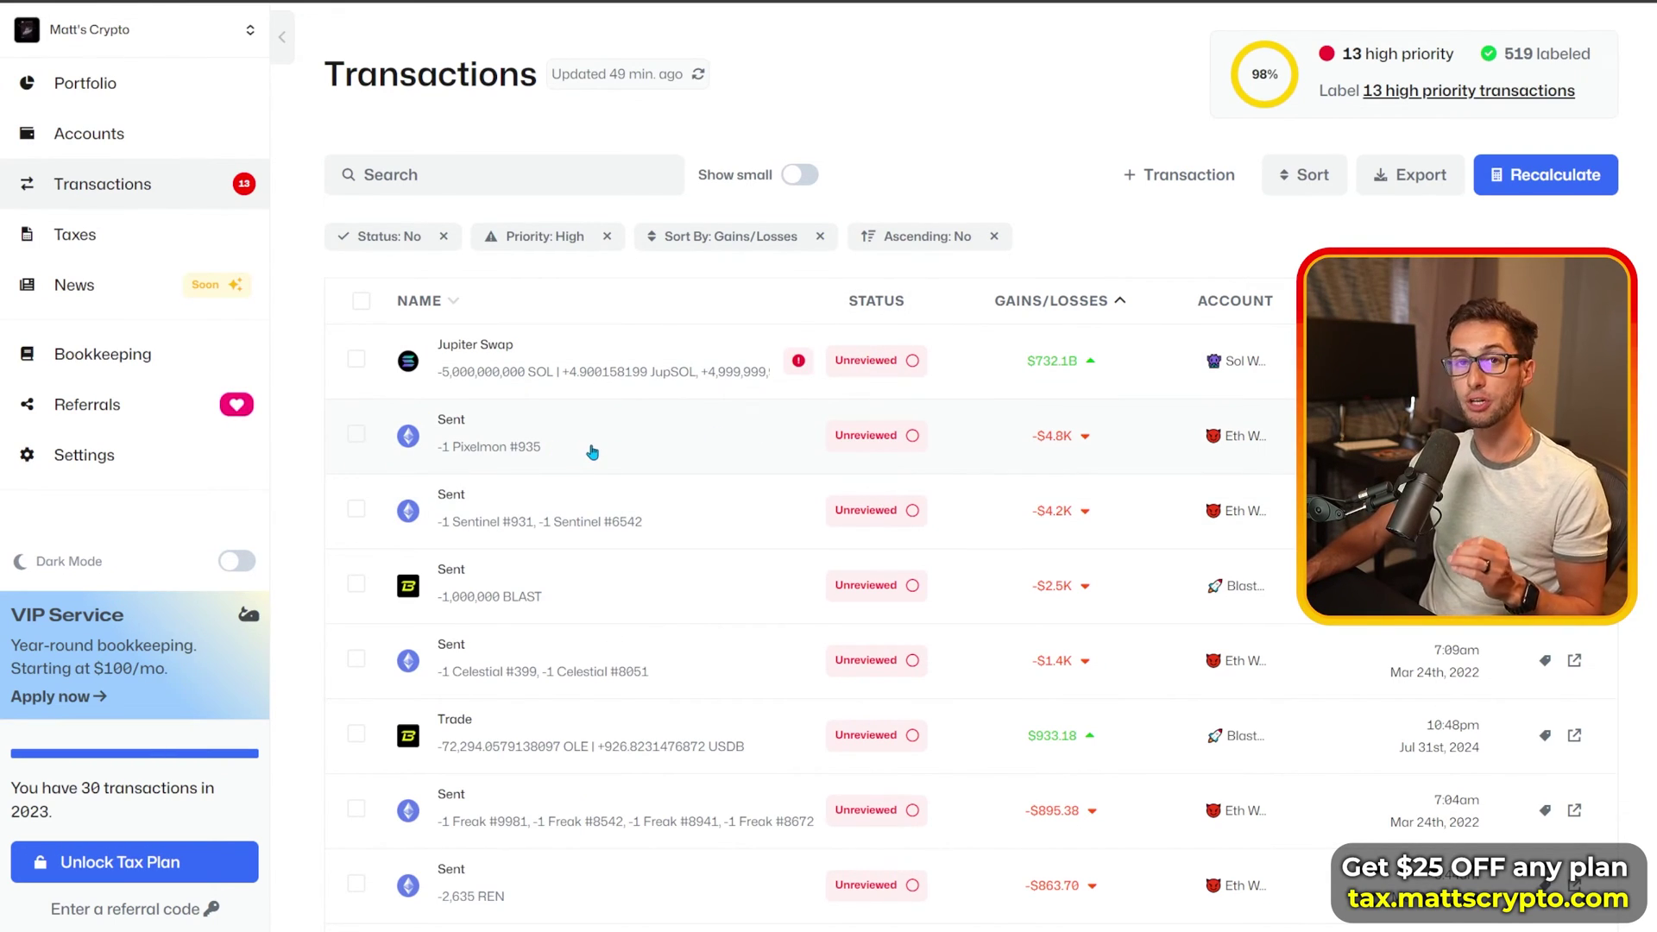
Step: Open the sent Pixelmon #935 transaction and review its details and warning
{"action": "left_click", "coordinate": [593, 451]}
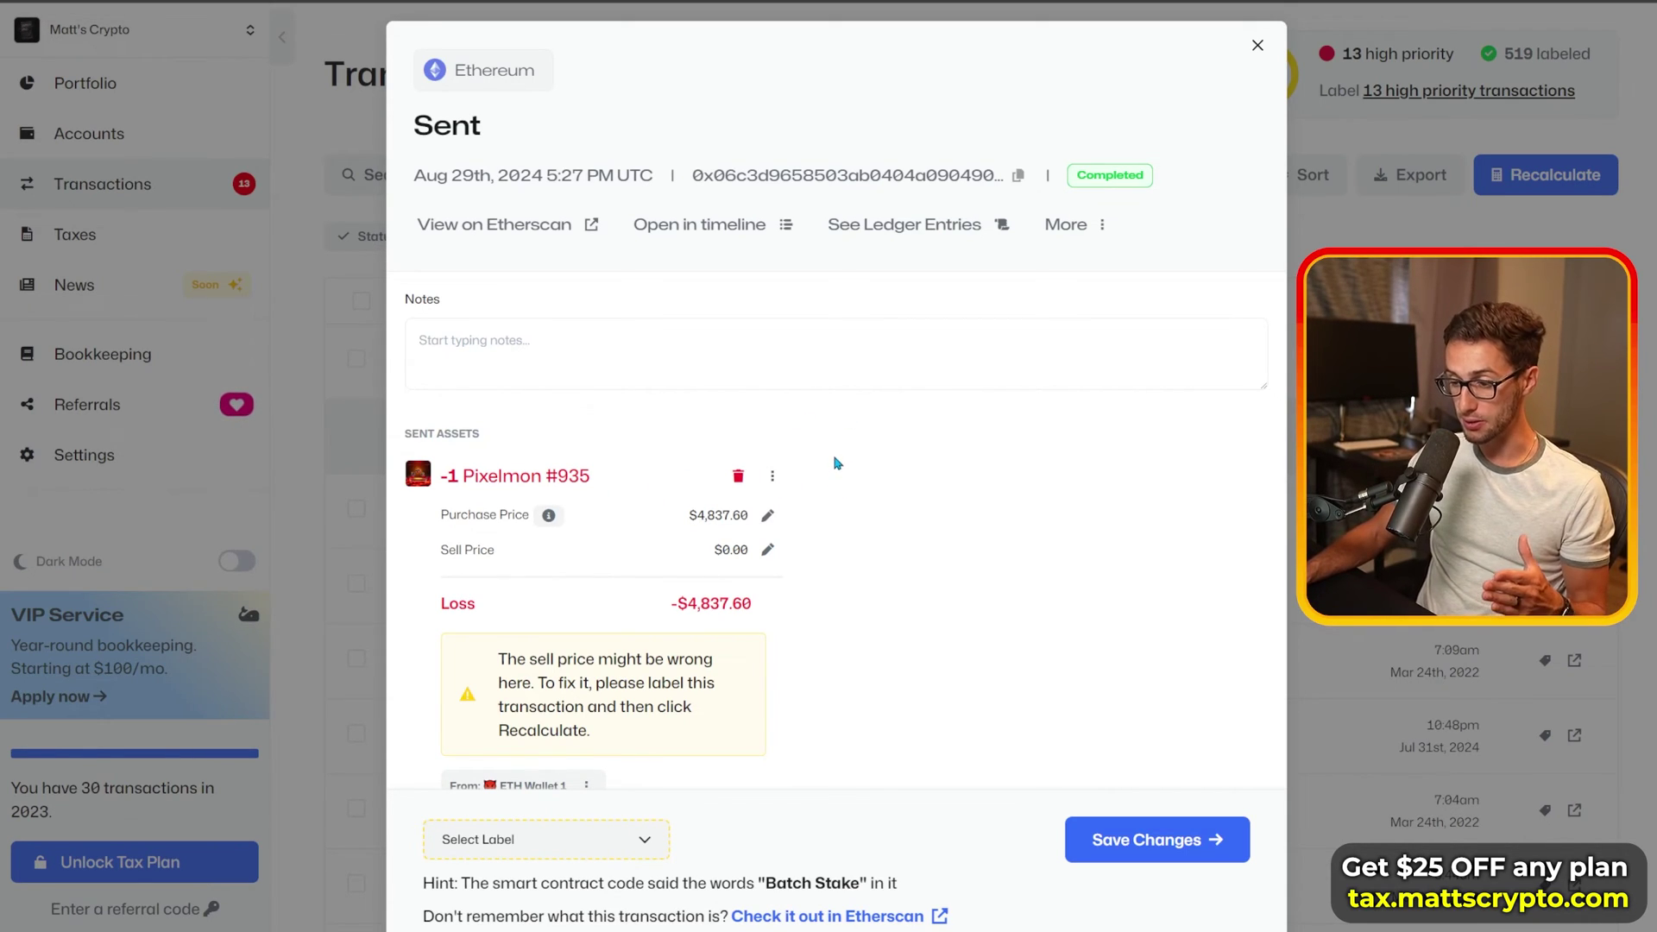
{"action": "scroll", "coordinate": [837, 462], "scroll_direction": "down", "scroll_amount": 2}
{"action": "scroll", "coordinate": [836, 462], "scroll_direction": "up", "scroll_amount": 2}
{"action": "left_click_drag", "start_coordinate": [538, 659], "coordinate": [711, 732]}
{"action": "left_click", "coordinate": [820, 661]}
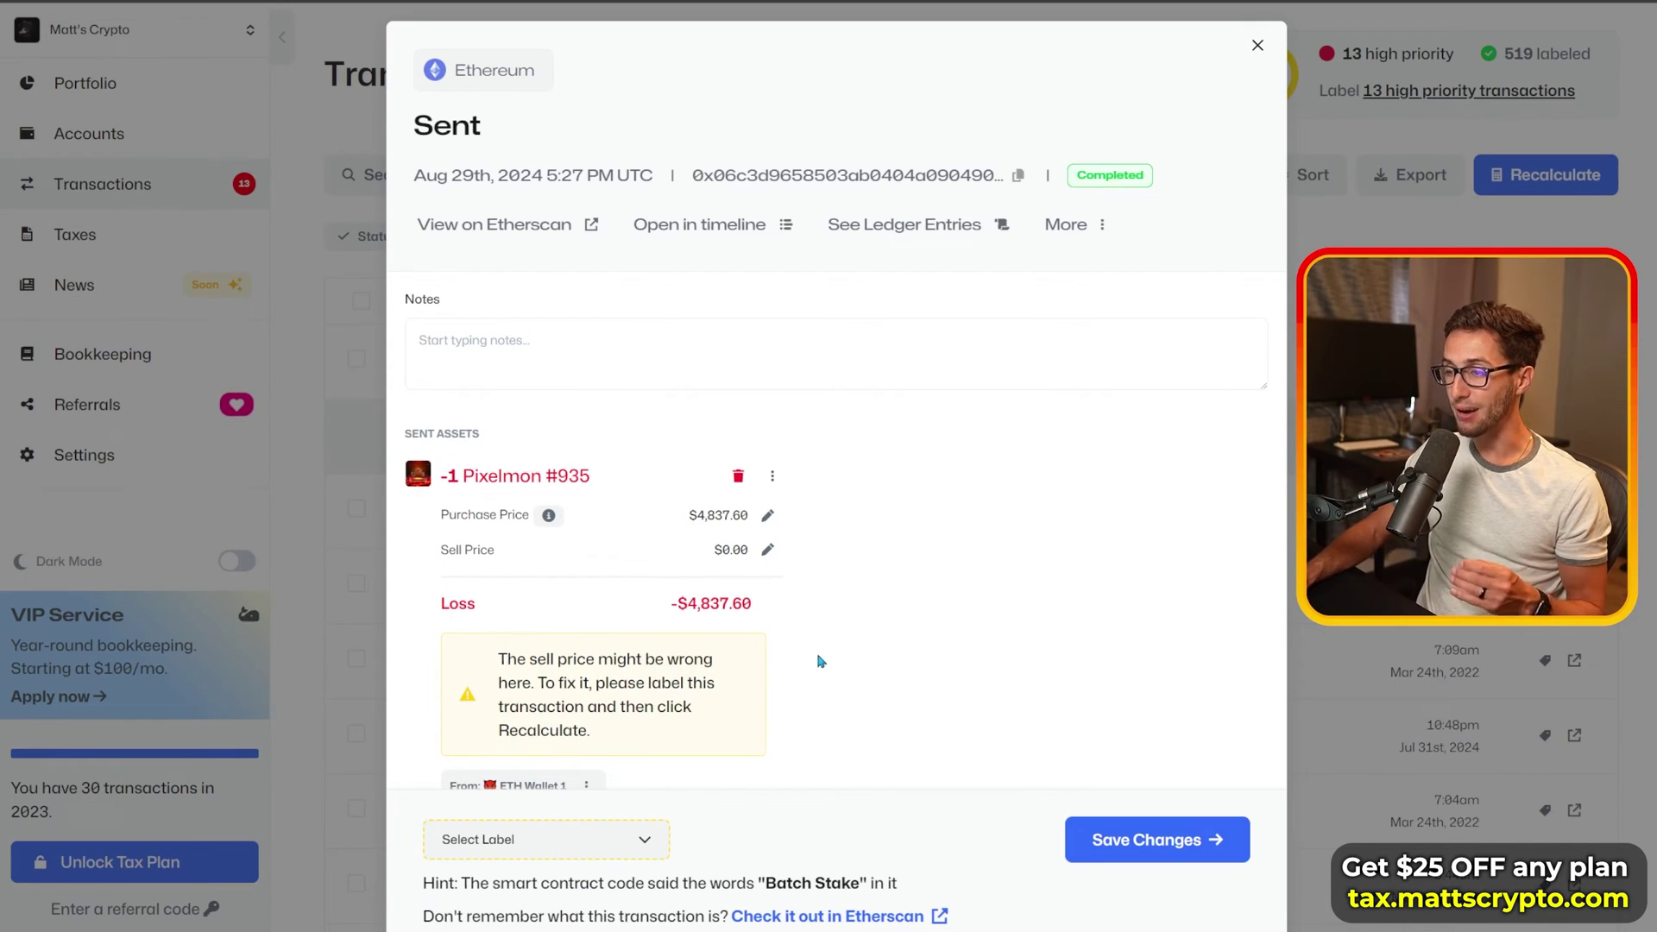
{"action": "scroll", "coordinate": [867, 520], "scroll_direction": "down", "scroll_amount": 2}
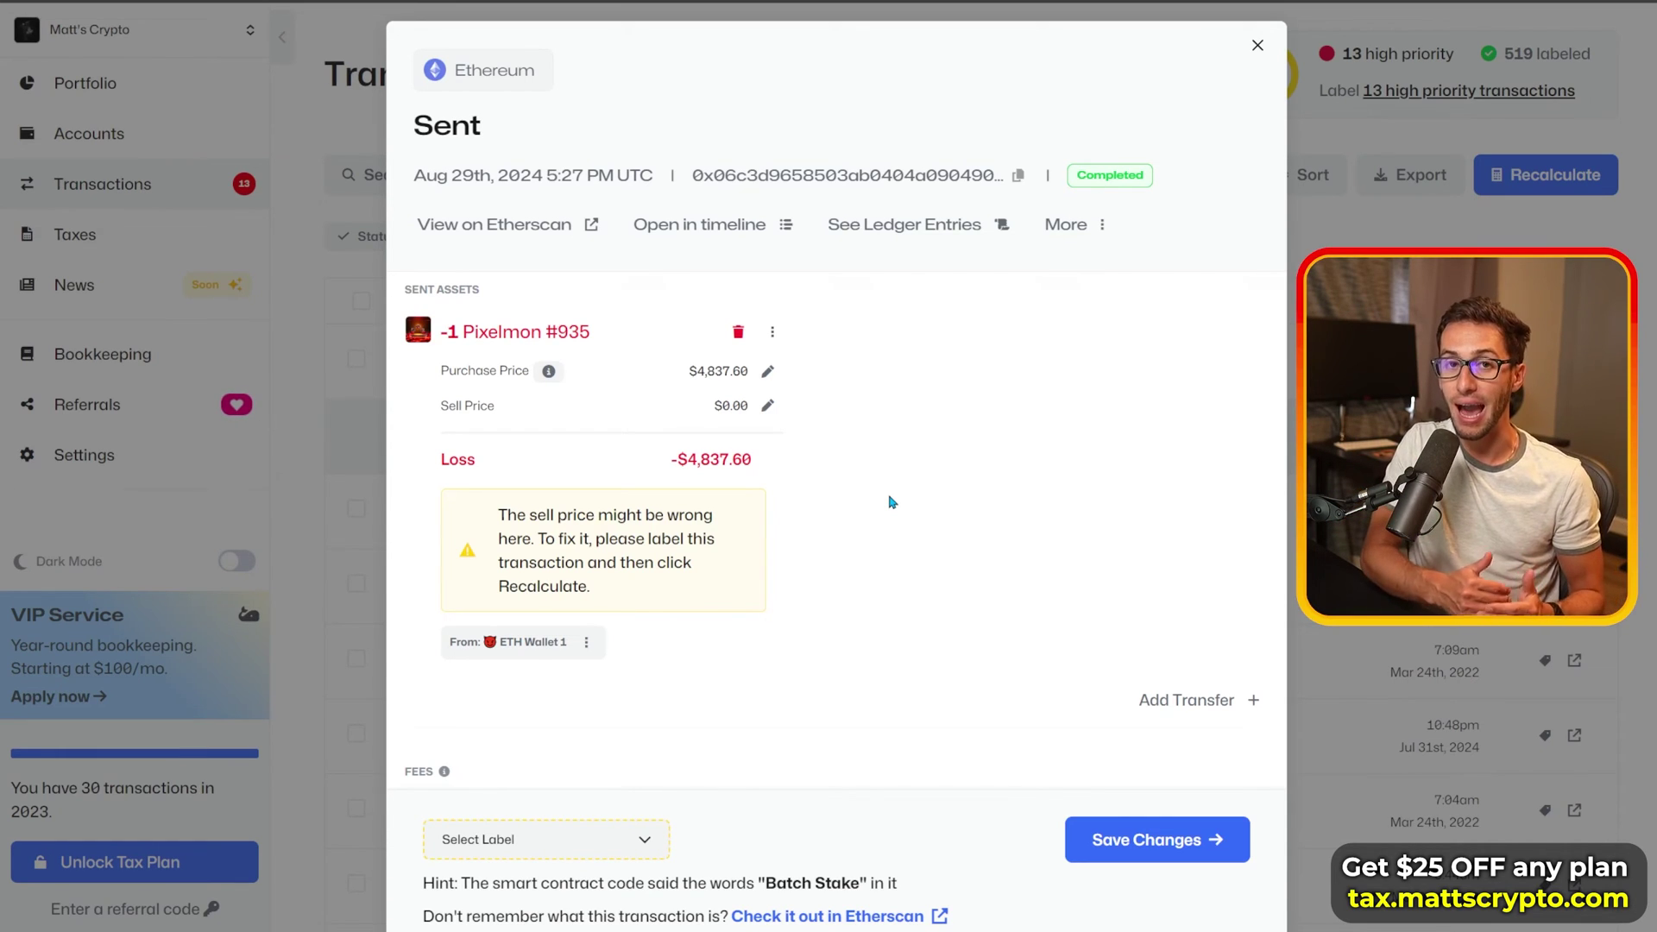
Step: Label the Pixelmon #935 send as Staking Deposit and save the change
{"action": "left_click", "coordinate": [625, 850]}
{"action": "scroll", "coordinate": [889, 535], "scroll_direction": "up", "scroll_amount": 2}
{"action": "mouse_move", "coordinate": [813, 166]}
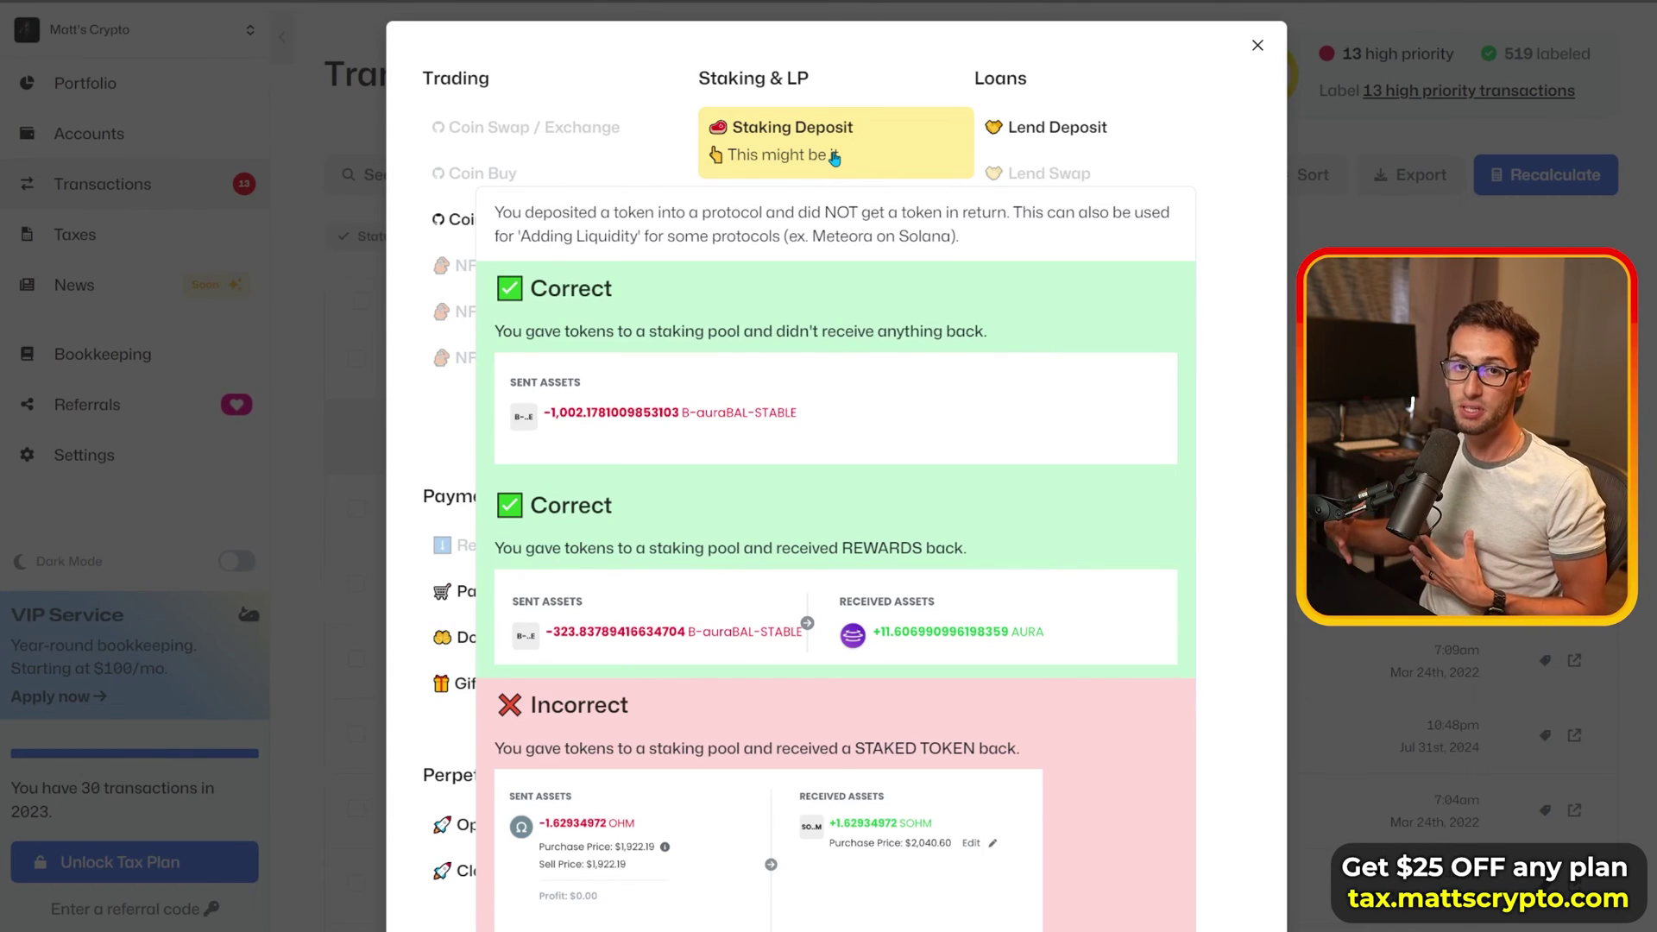
{"action": "left_click", "coordinate": [834, 157]}
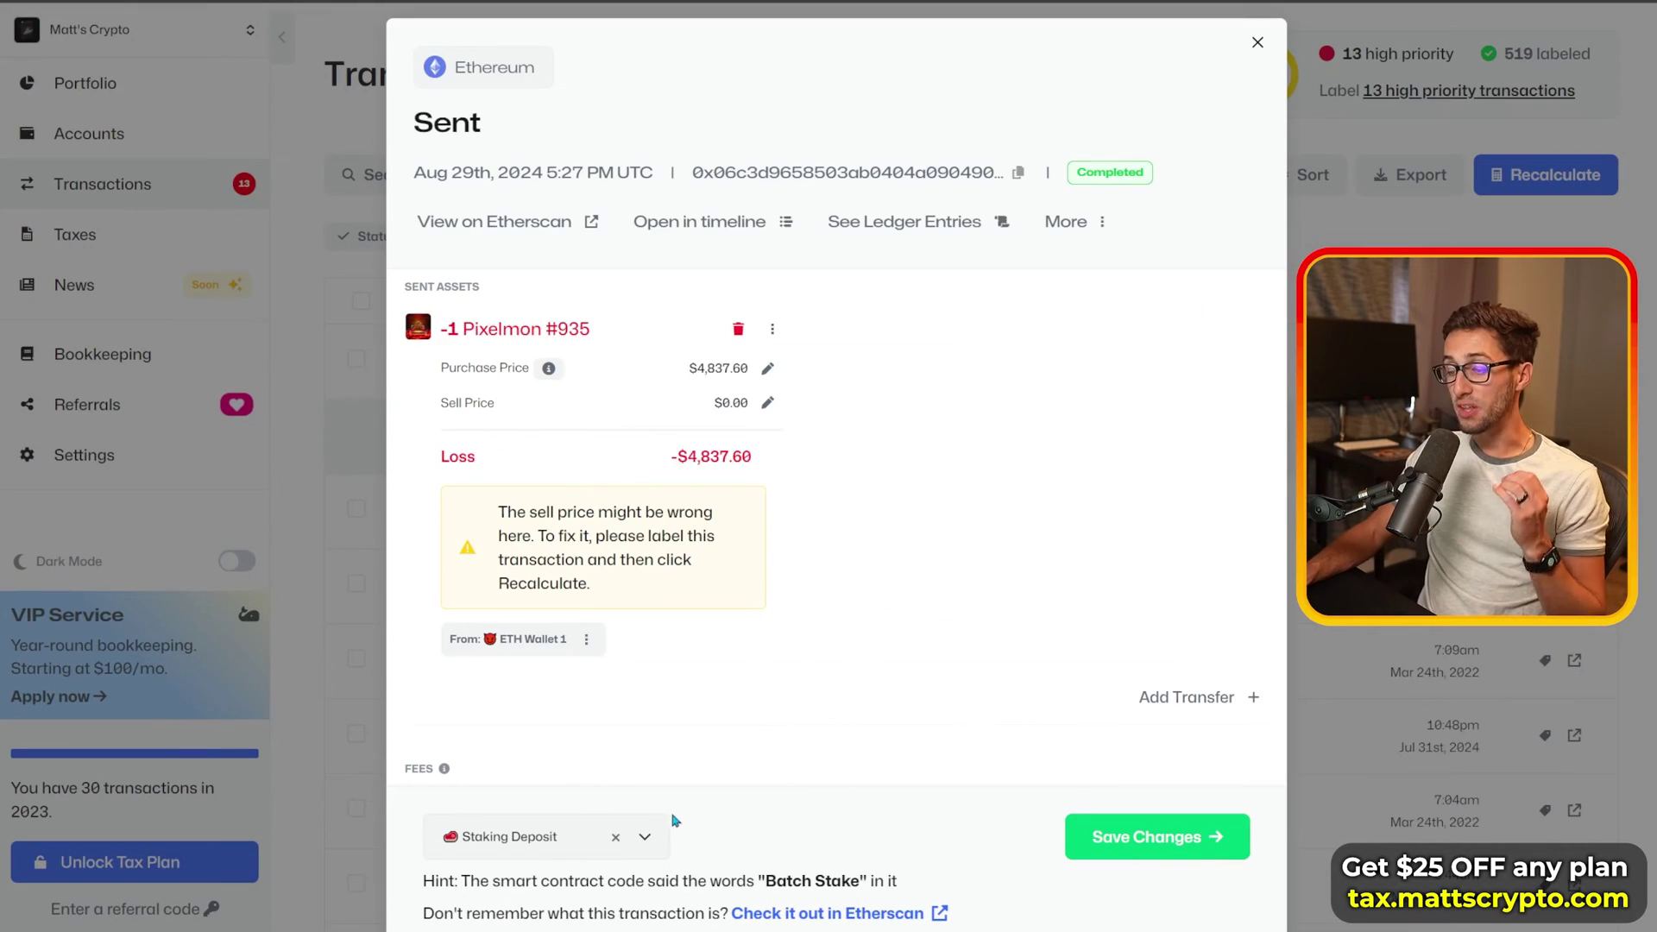
{"action": "left_click", "coordinate": [1109, 820]}
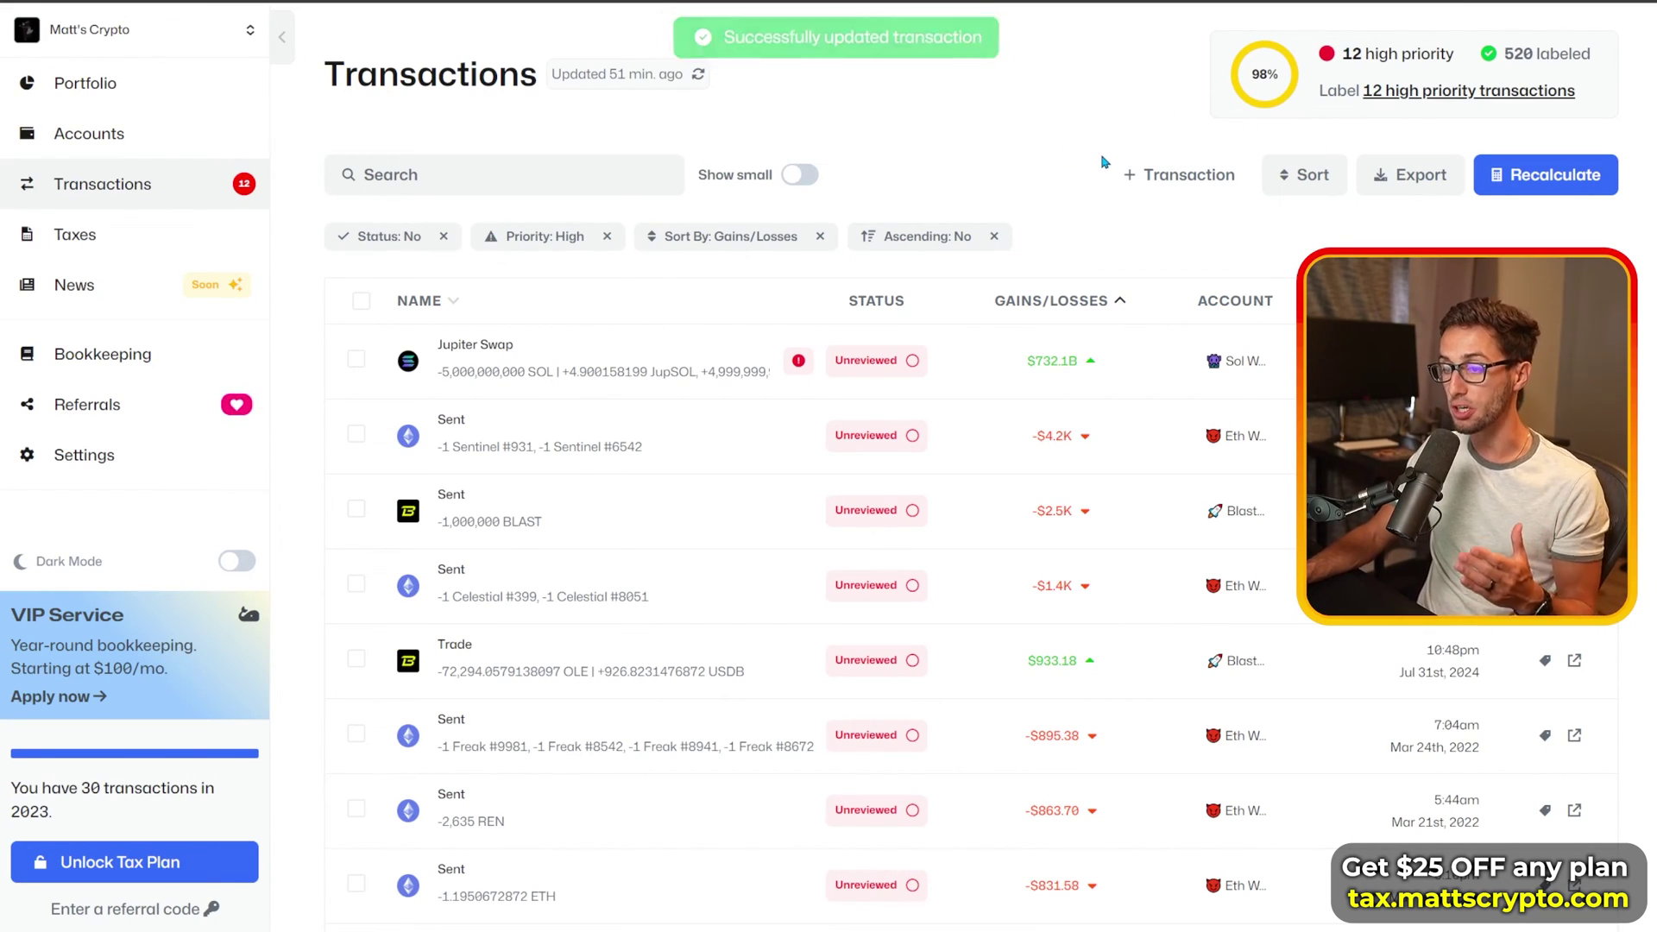
Step: Open the sent 1,000,000 BLAST transaction and browse its label categories
{"action": "left_click", "coordinate": [711, 529]}
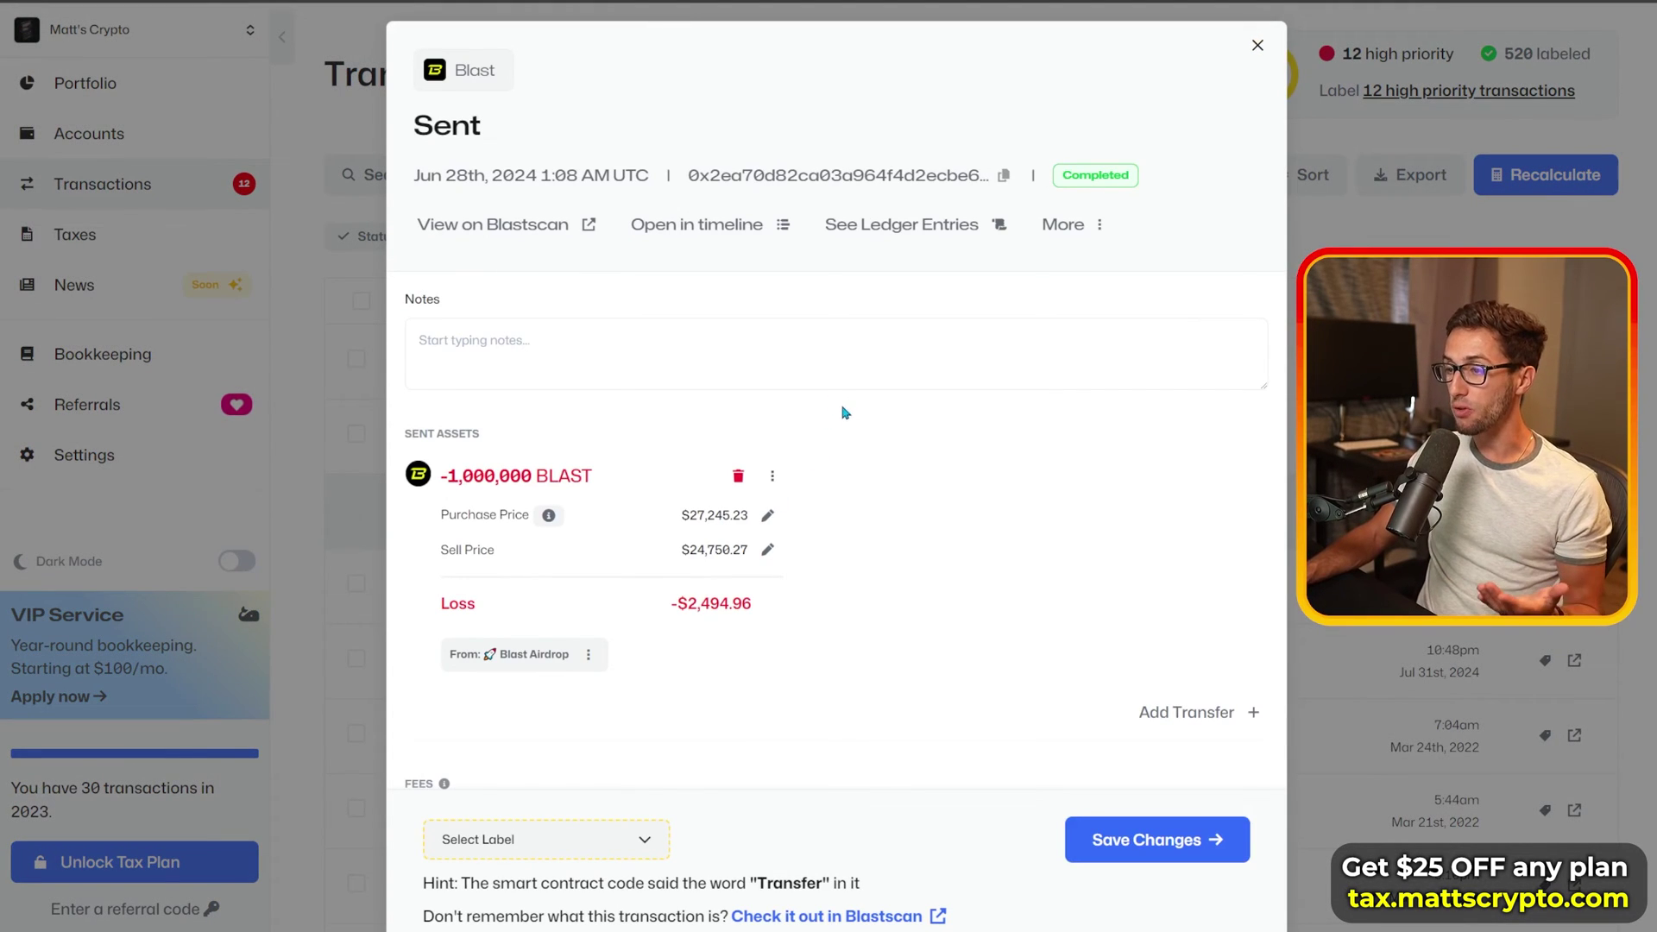
{"action": "scroll", "coordinate": [846, 419], "scroll_direction": "down", "scroll_amount": 2}
{"action": "left_click", "coordinate": [610, 840]}
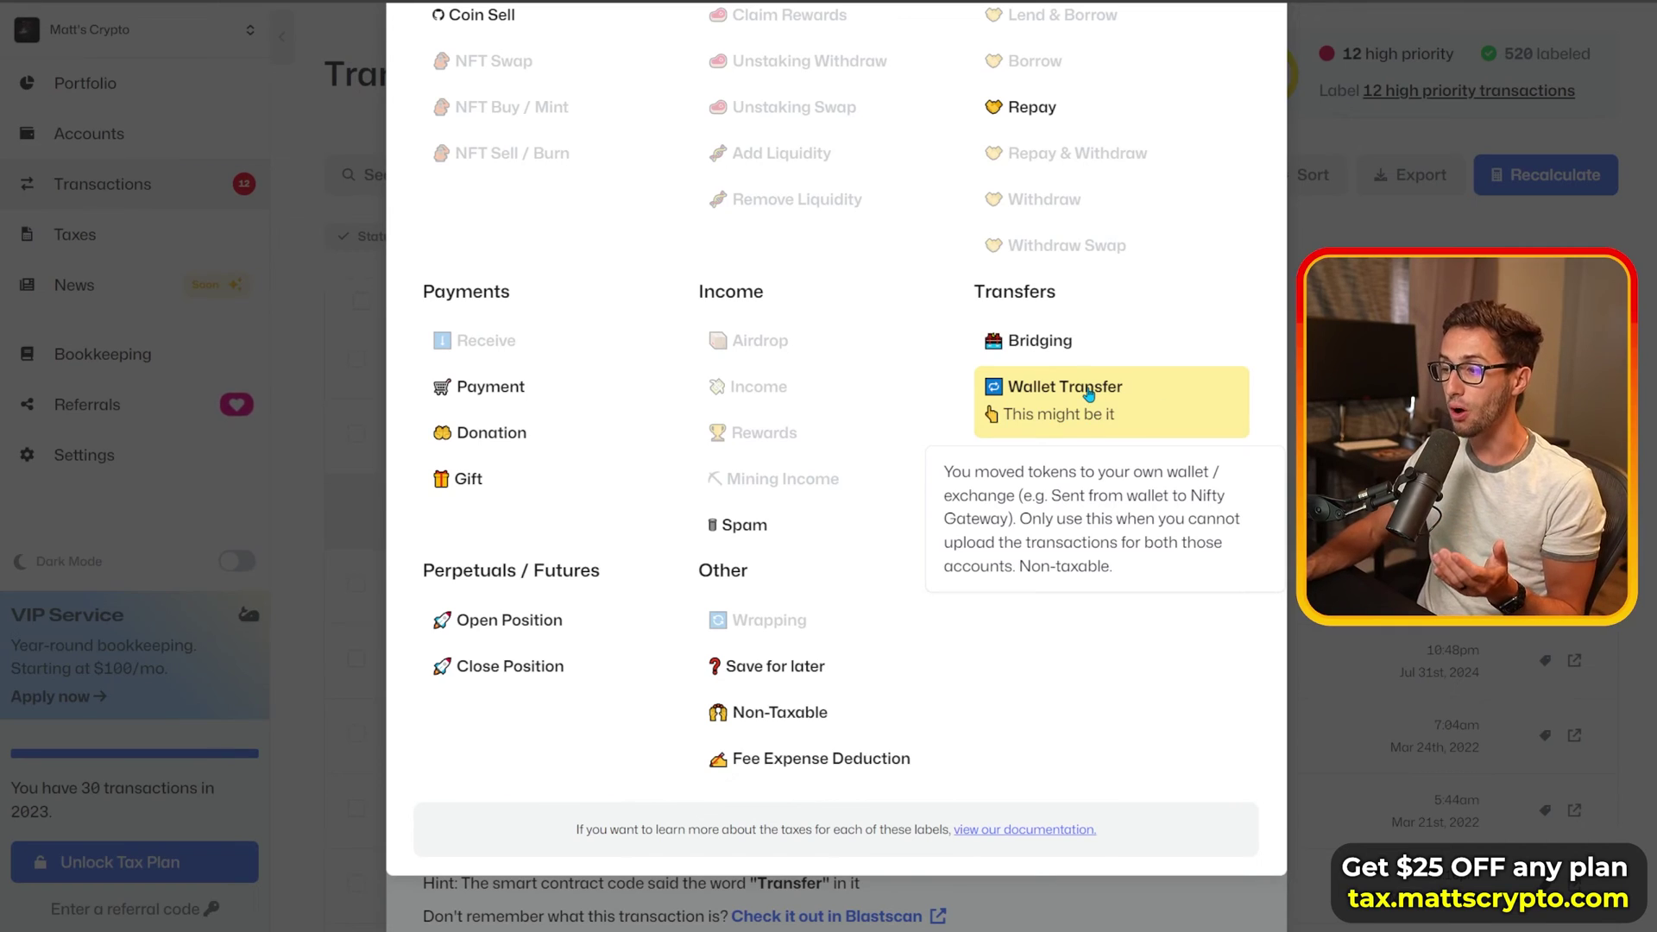
{"action": "scroll", "coordinate": [841, 474], "scroll_direction": "up", "scroll_amount": 3}
{"action": "left_click", "coordinate": [1256, 47]}
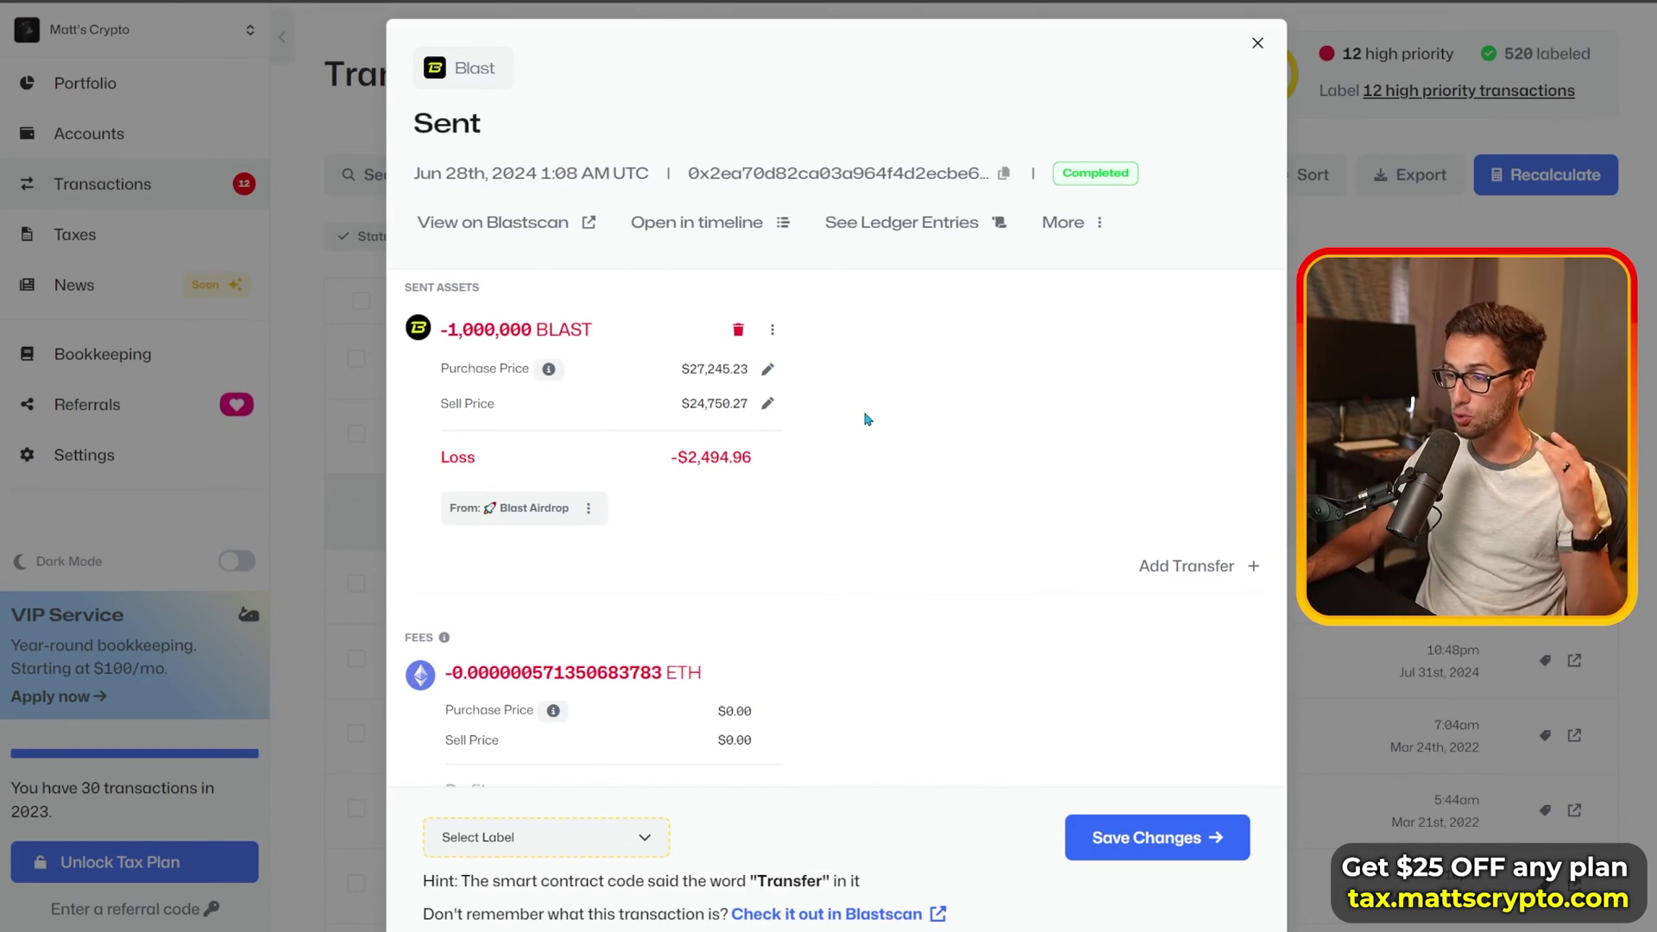
Step: Choose Wallet Transfer and confirm 'Label as Wallet Transfer' without connecting accounts
{"action": "left_click", "coordinate": [654, 848]}
{"action": "mouse_move", "coordinate": [1103, 496]}
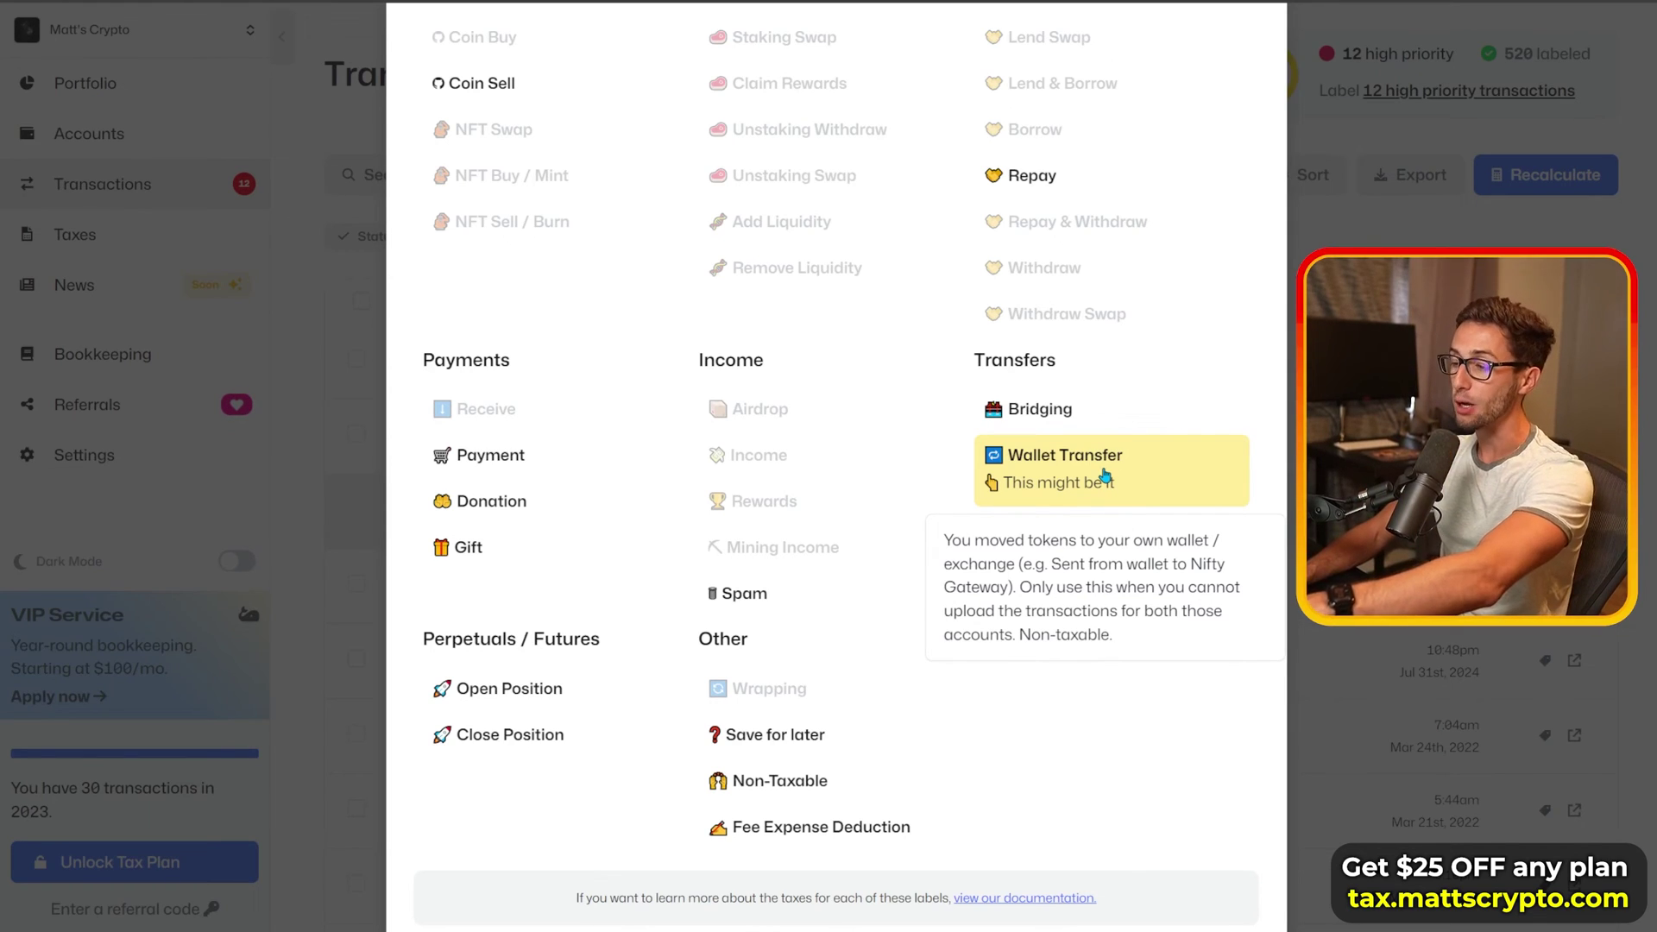
{"action": "scroll", "coordinate": [1105, 477], "scroll_direction": "up", "scroll_amount": 2}
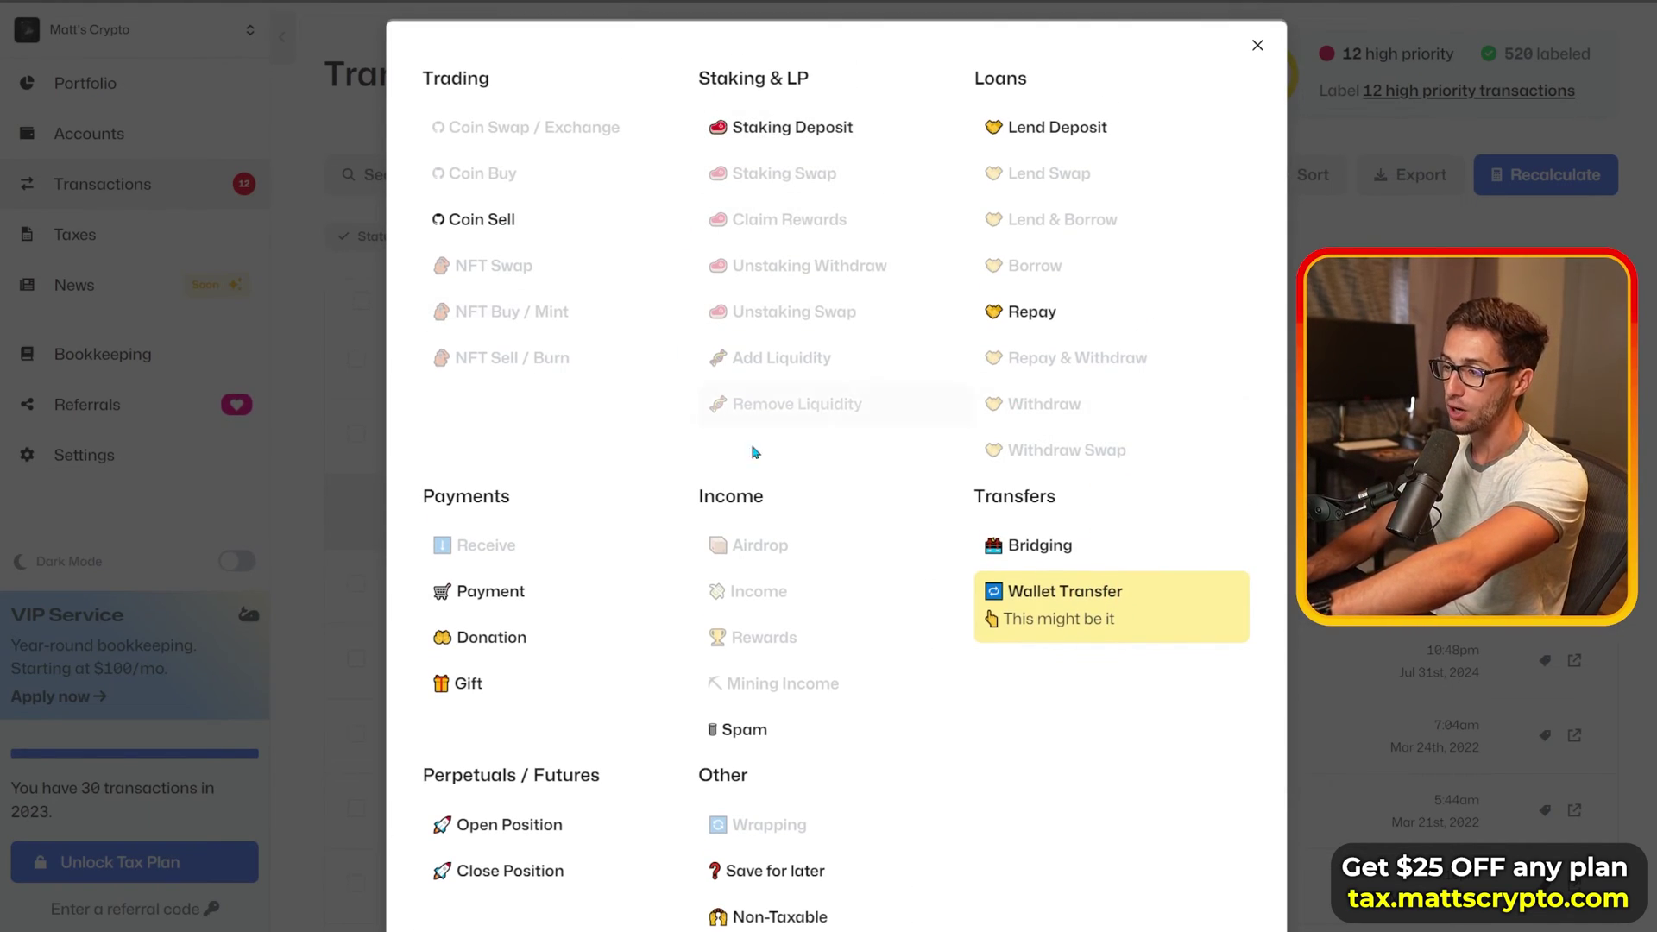
{"action": "left_click", "coordinate": [1122, 618]}
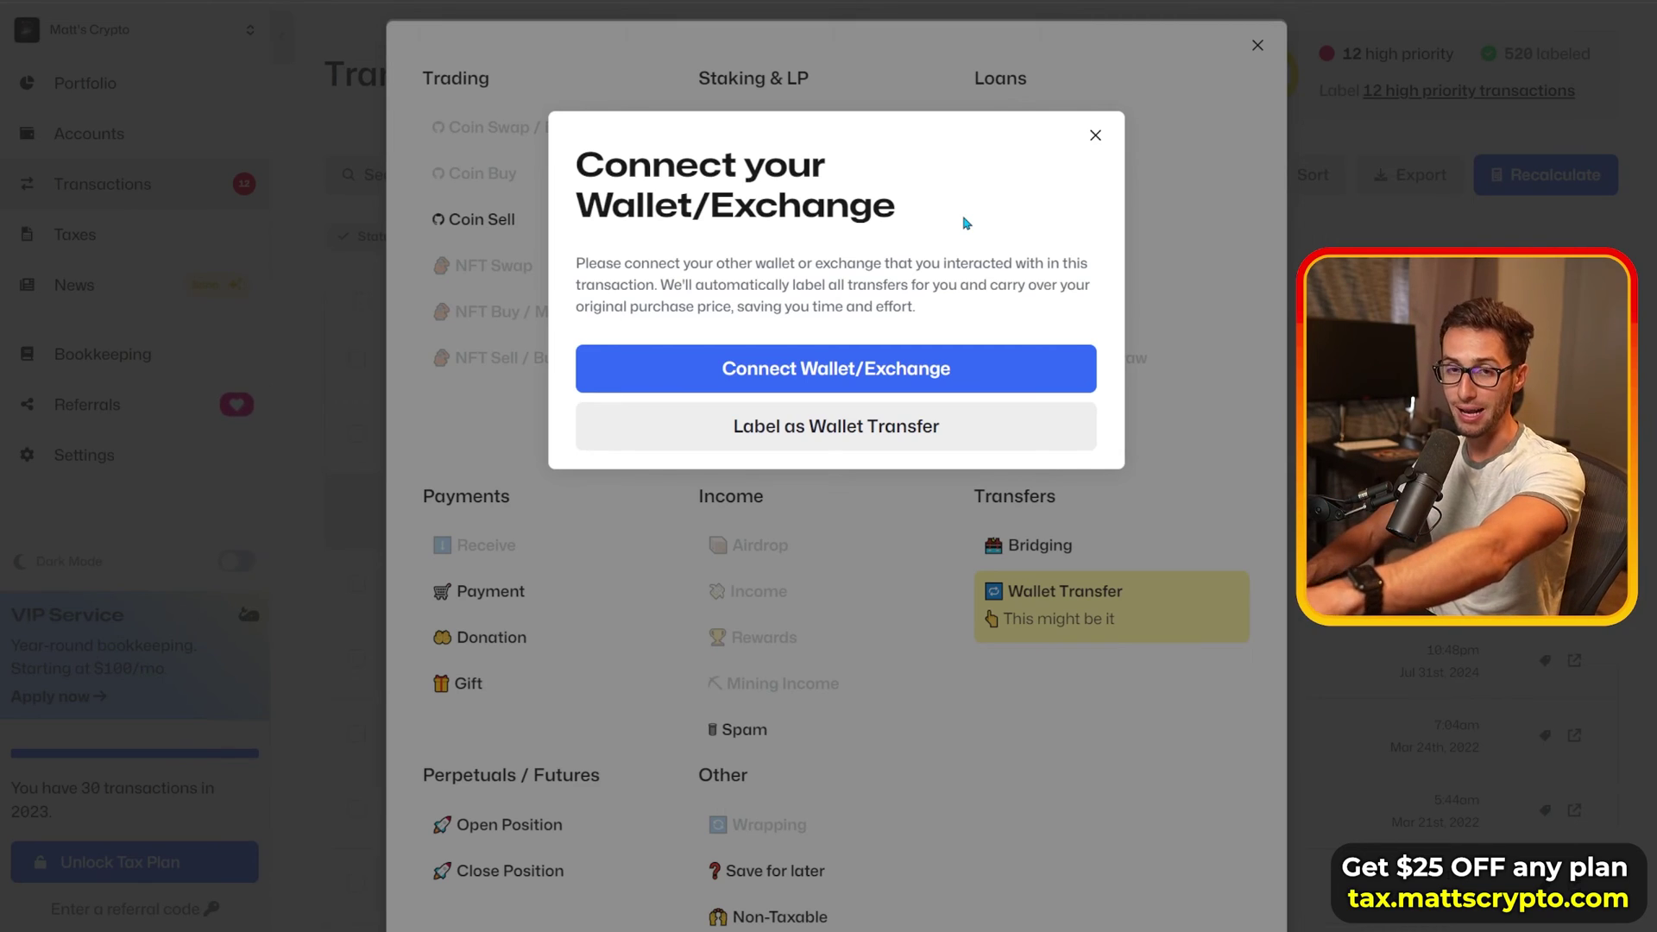
{"action": "left_click", "coordinate": [975, 426]}
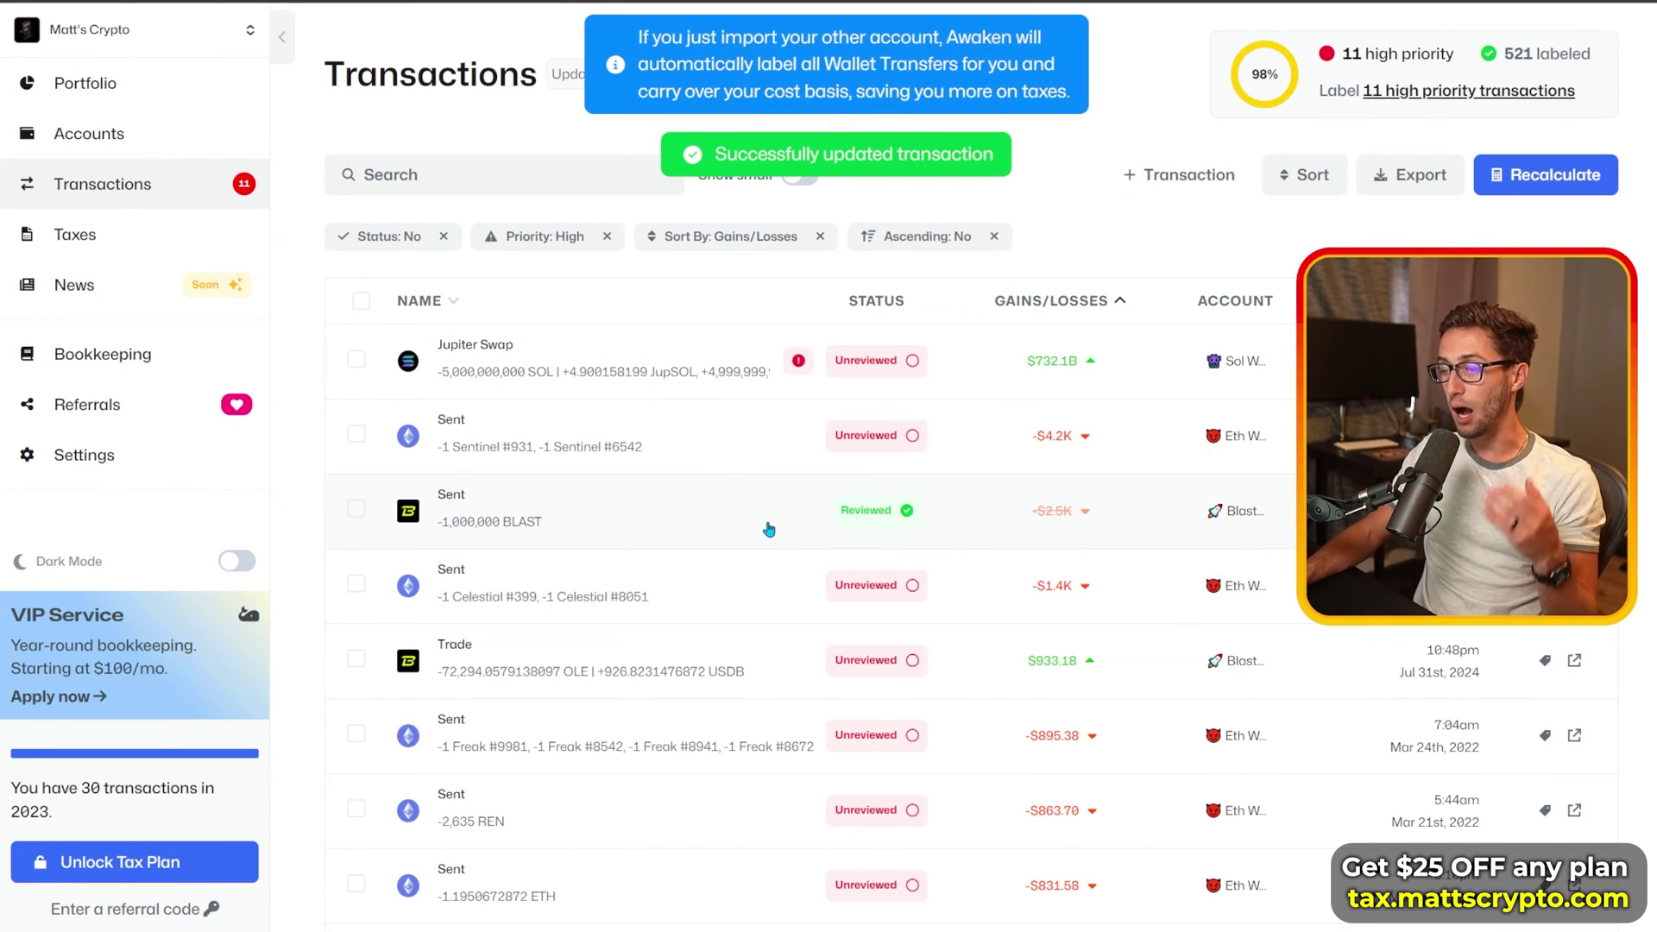
Step: Reload the unfiltered Transactions list via Accounts, showing 11 high-priority and 521 labeled
{"action": "left_click", "coordinate": [184, 142]}
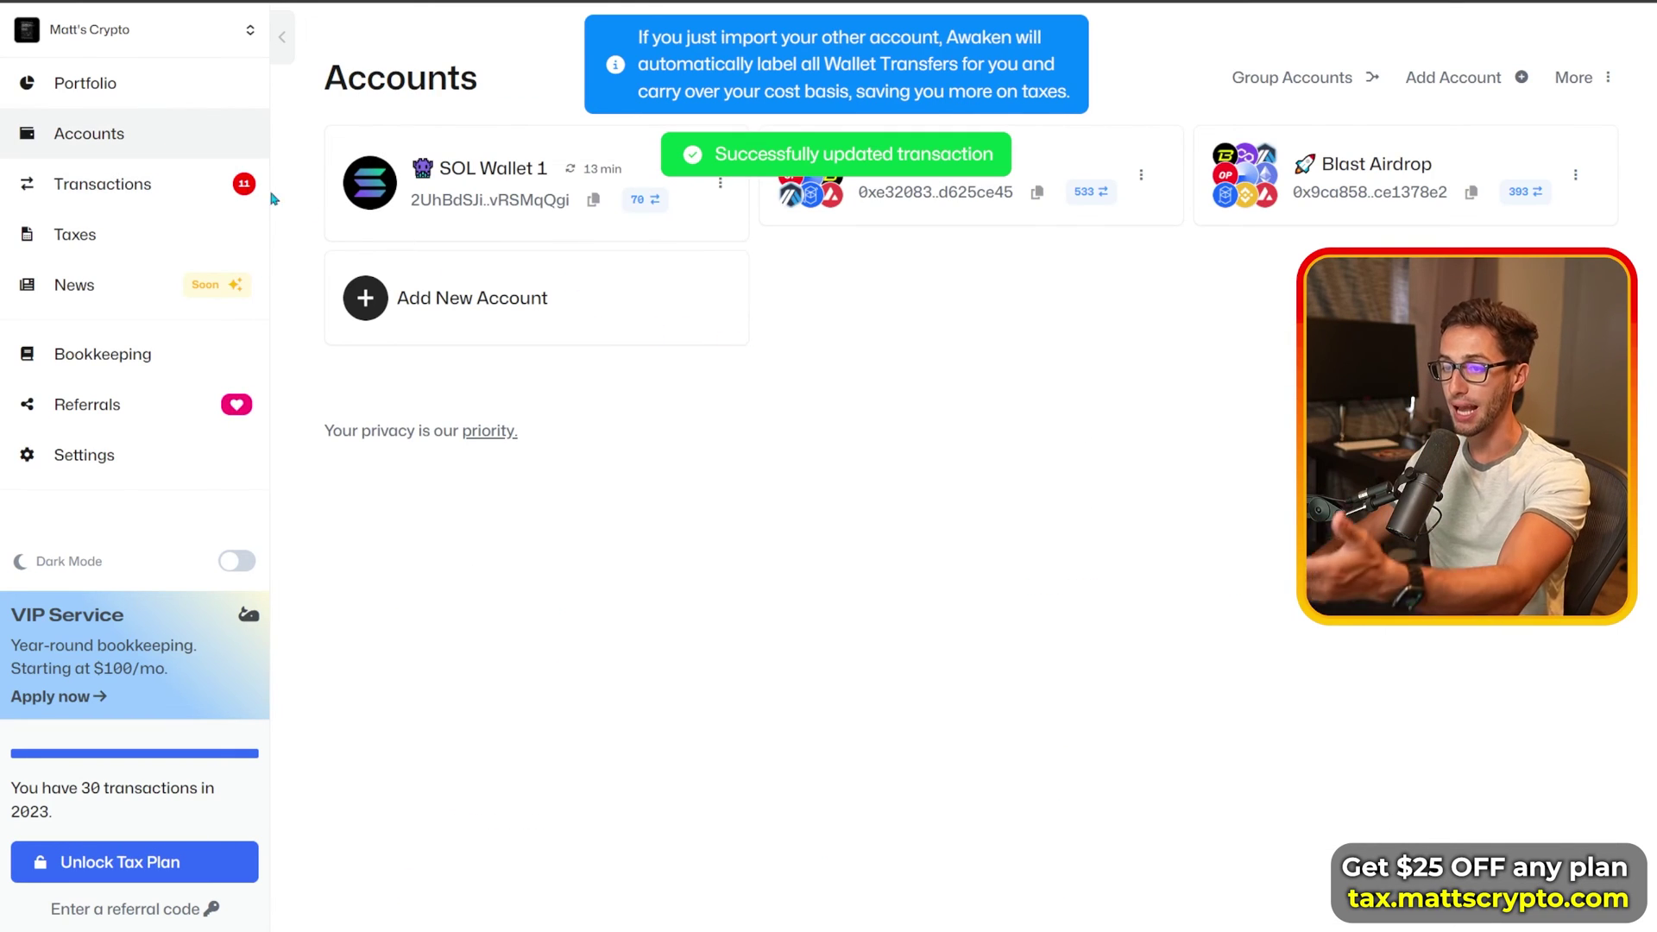
{"action": "left_click", "coordinate": [207, 184]}
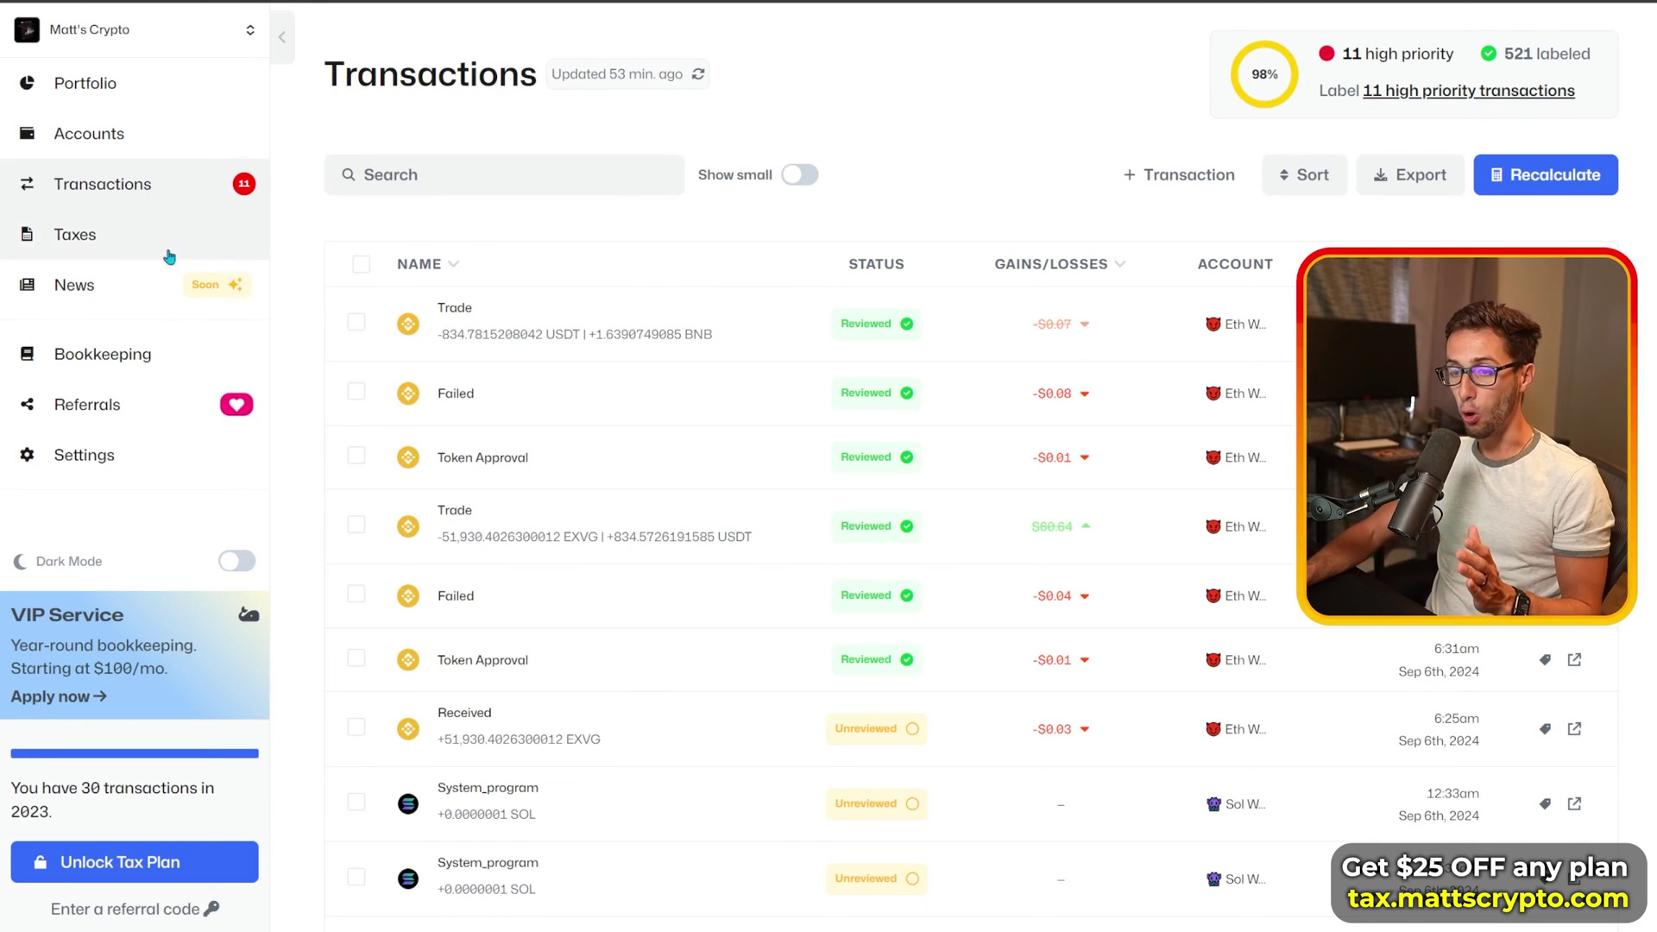
Step: Open Taxes for 2023 and review the $437.44 short-term and $0.02 long-term gains
{"action": "left_click", "coordinate": [122, 244]}
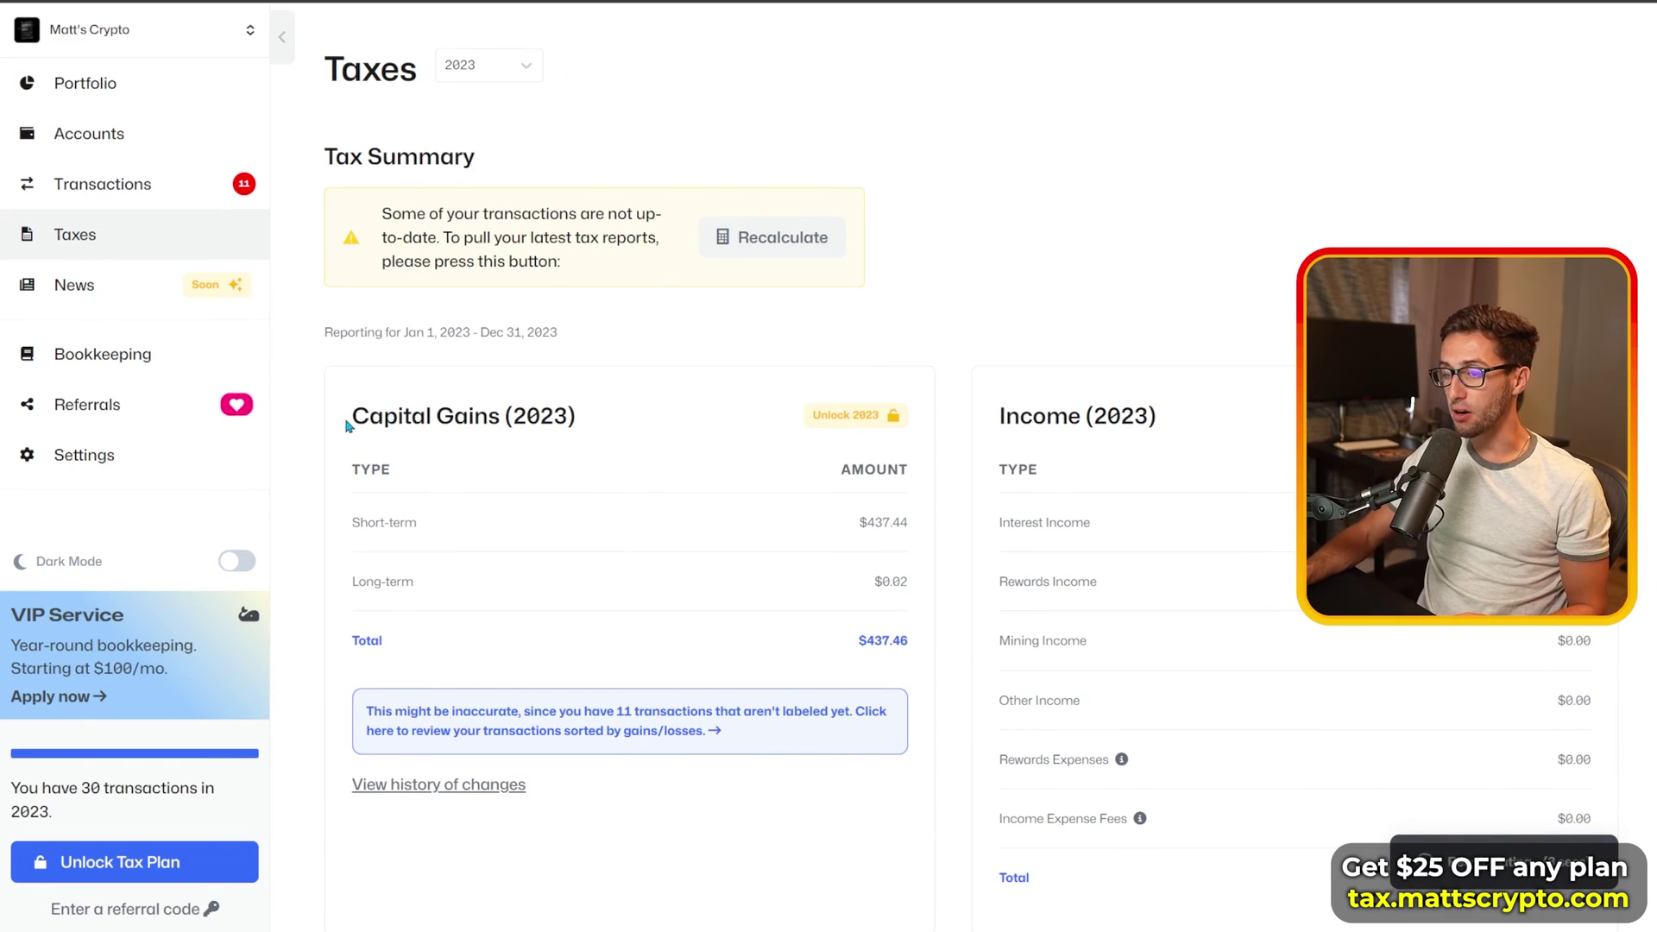
{"action": "left_click_drag", "start_coordinate": [346, 424], "coordinate": [915, 583]}
{"action": "left_click", "coordinate": [902, 523]}
{"action": "left_click", "coordinate": [930, 543]}
{"action": "left_click", "coordinate": [915, 583]}
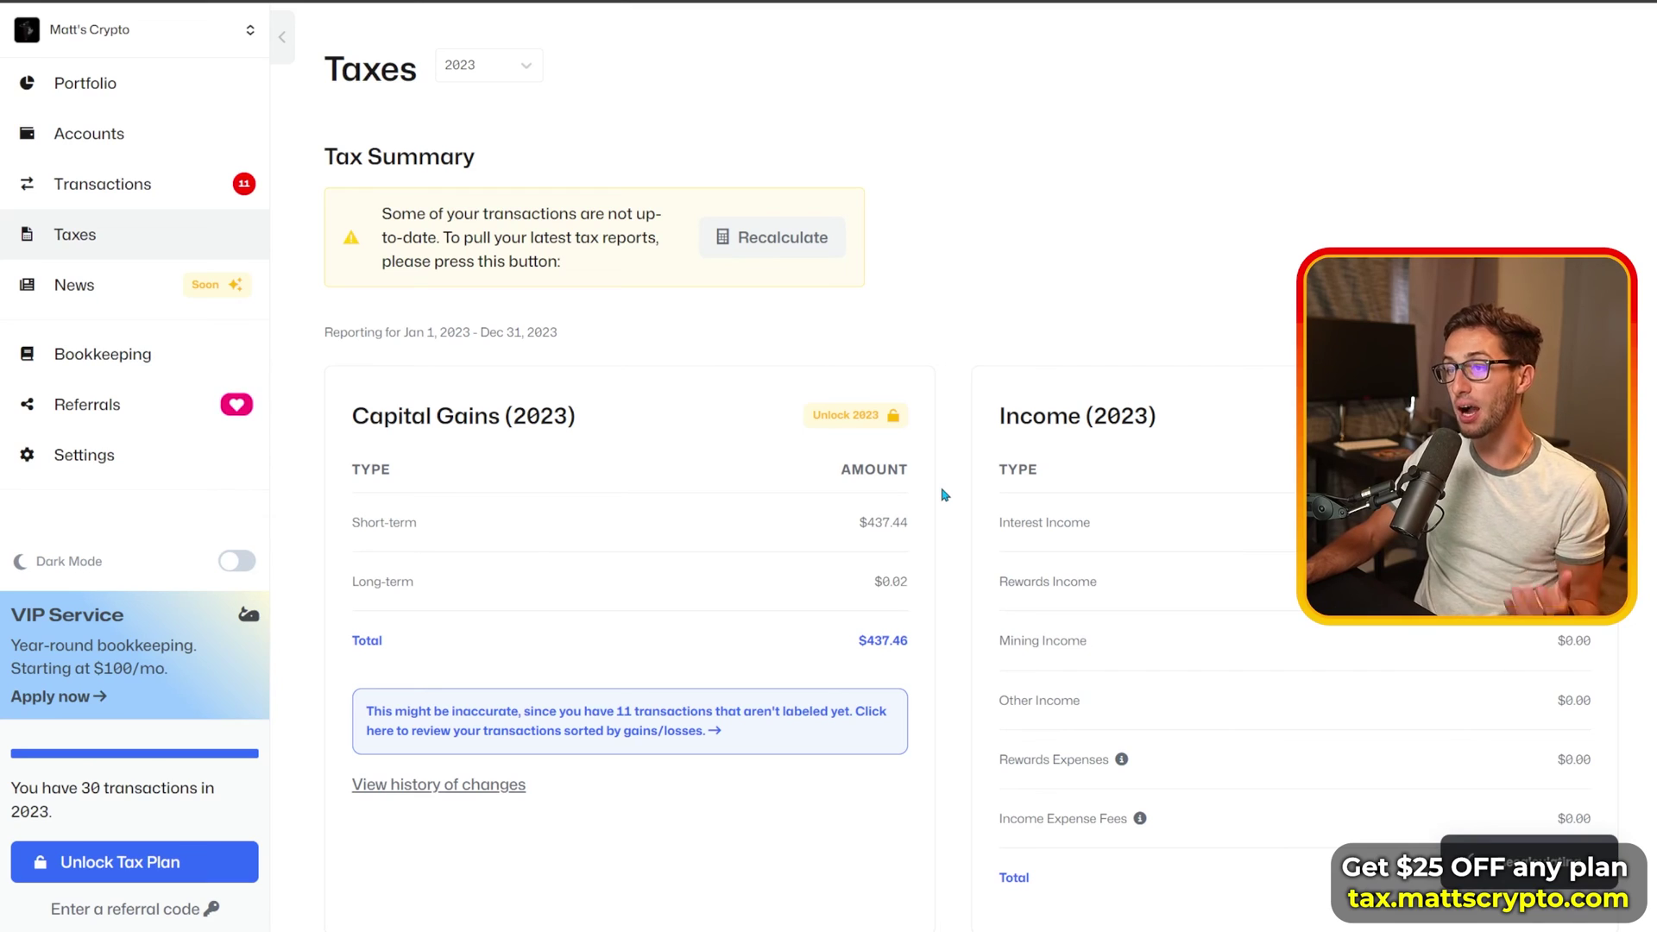
{"action": "left_click", "coordinate": [497, 67]}
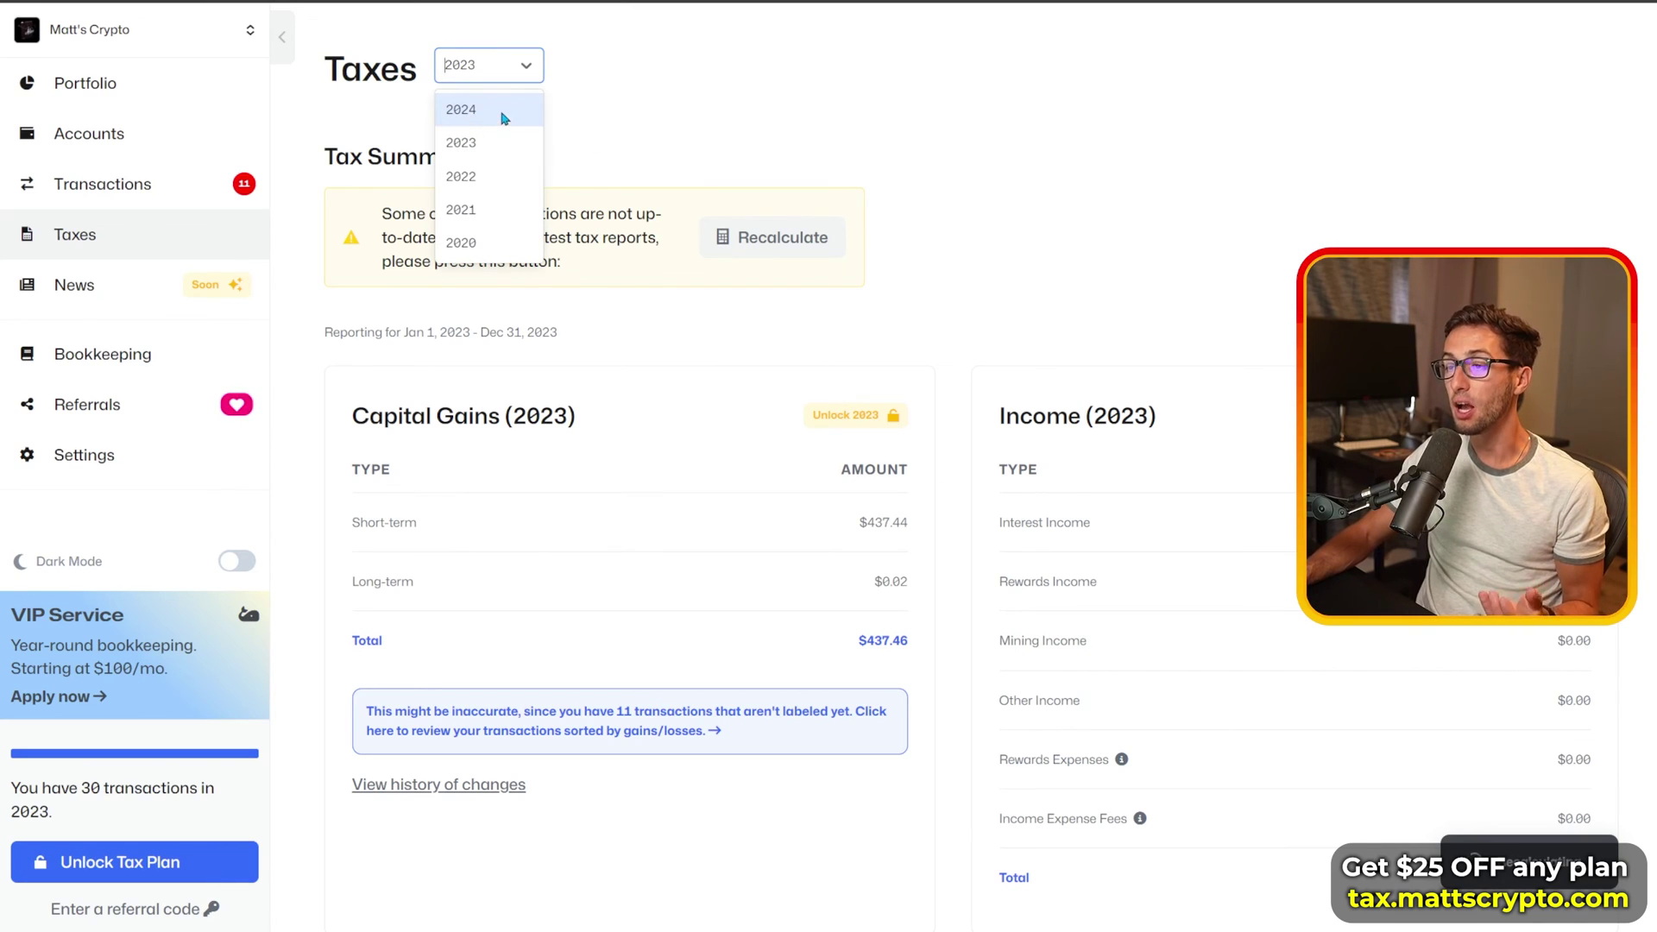
{"action": "left_click", "coordinate": [511, 74]}
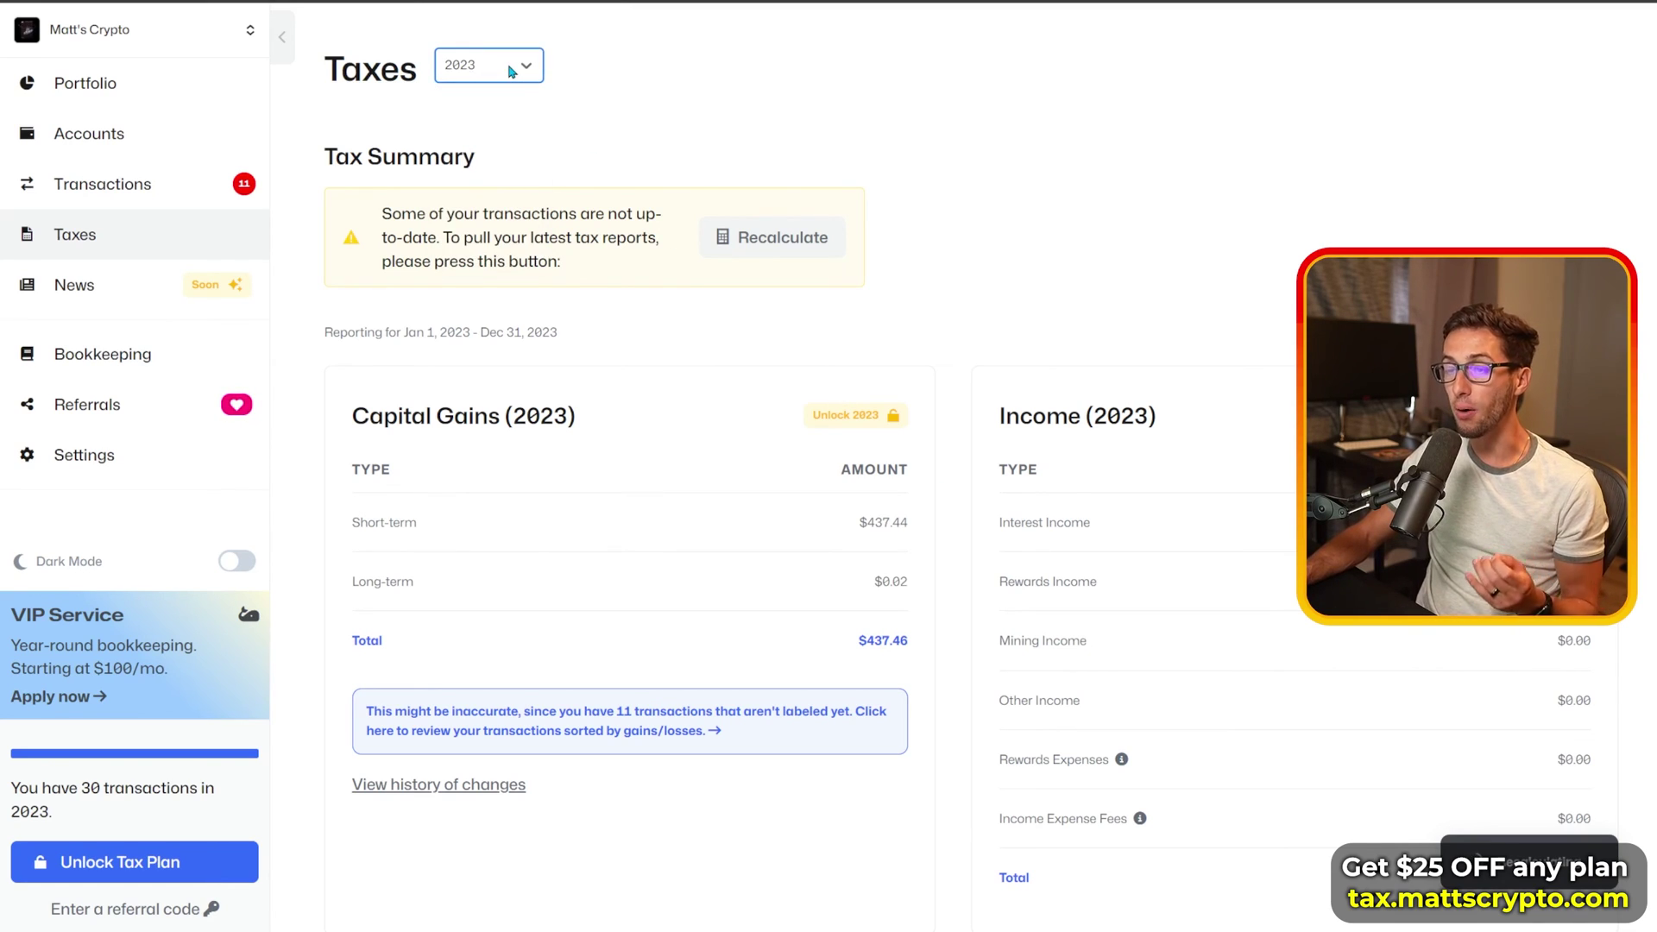
{"action": "left_click", "coordinate": [918, 268]}
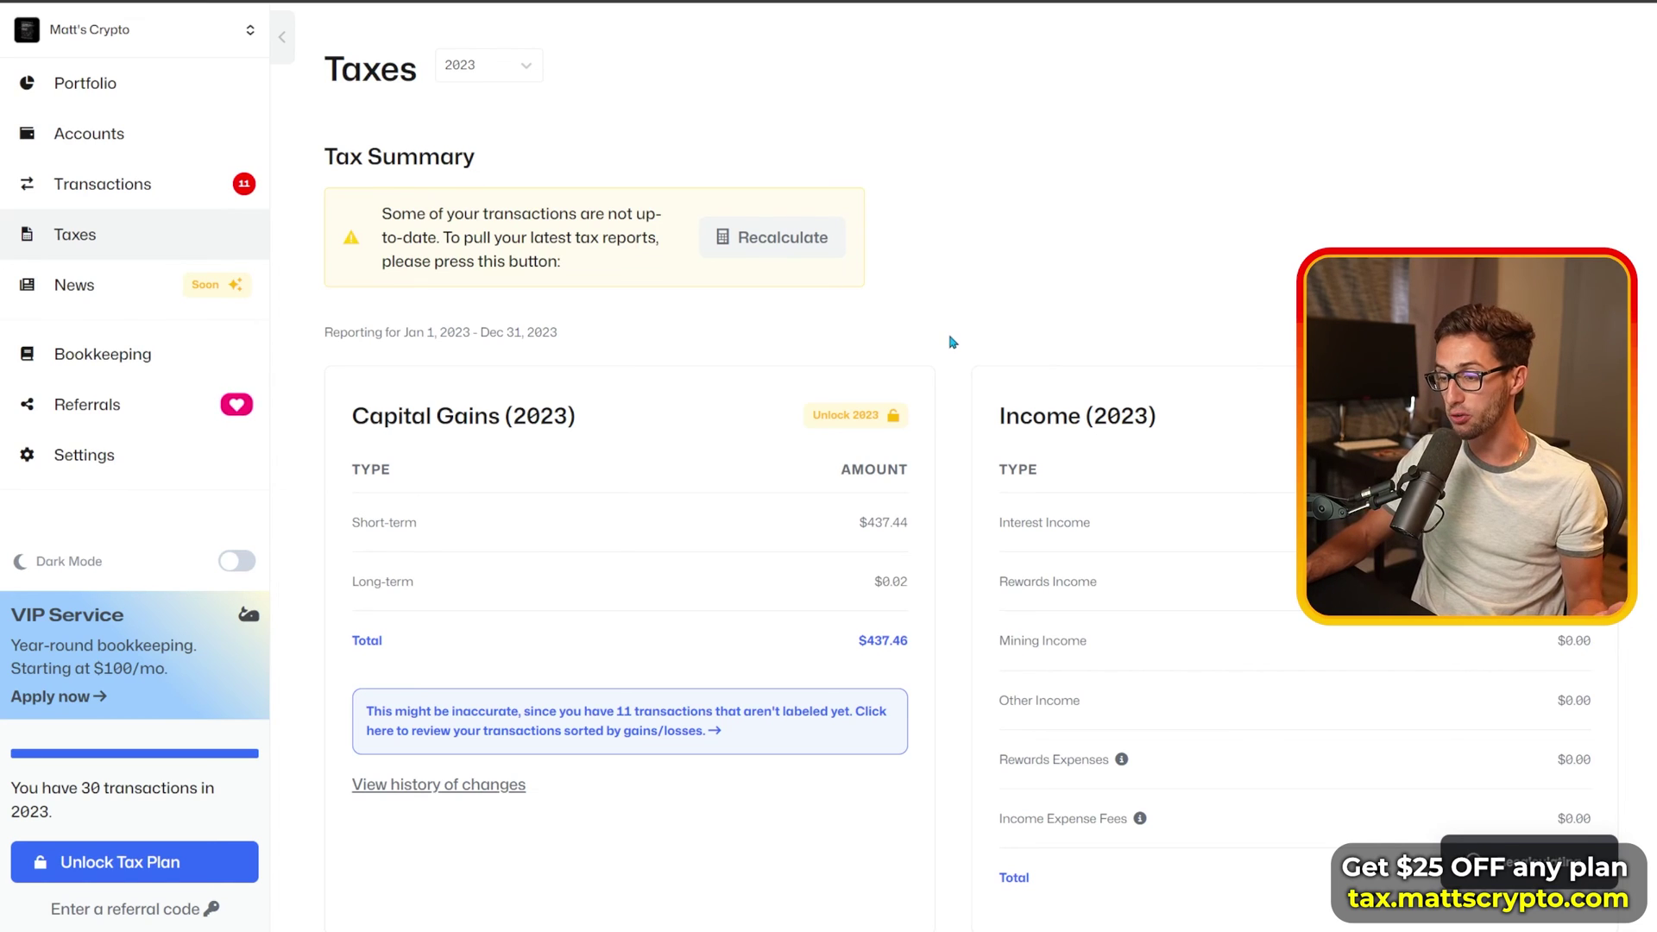
{"action": "mouse_move", "coordinate": [884, 429]}
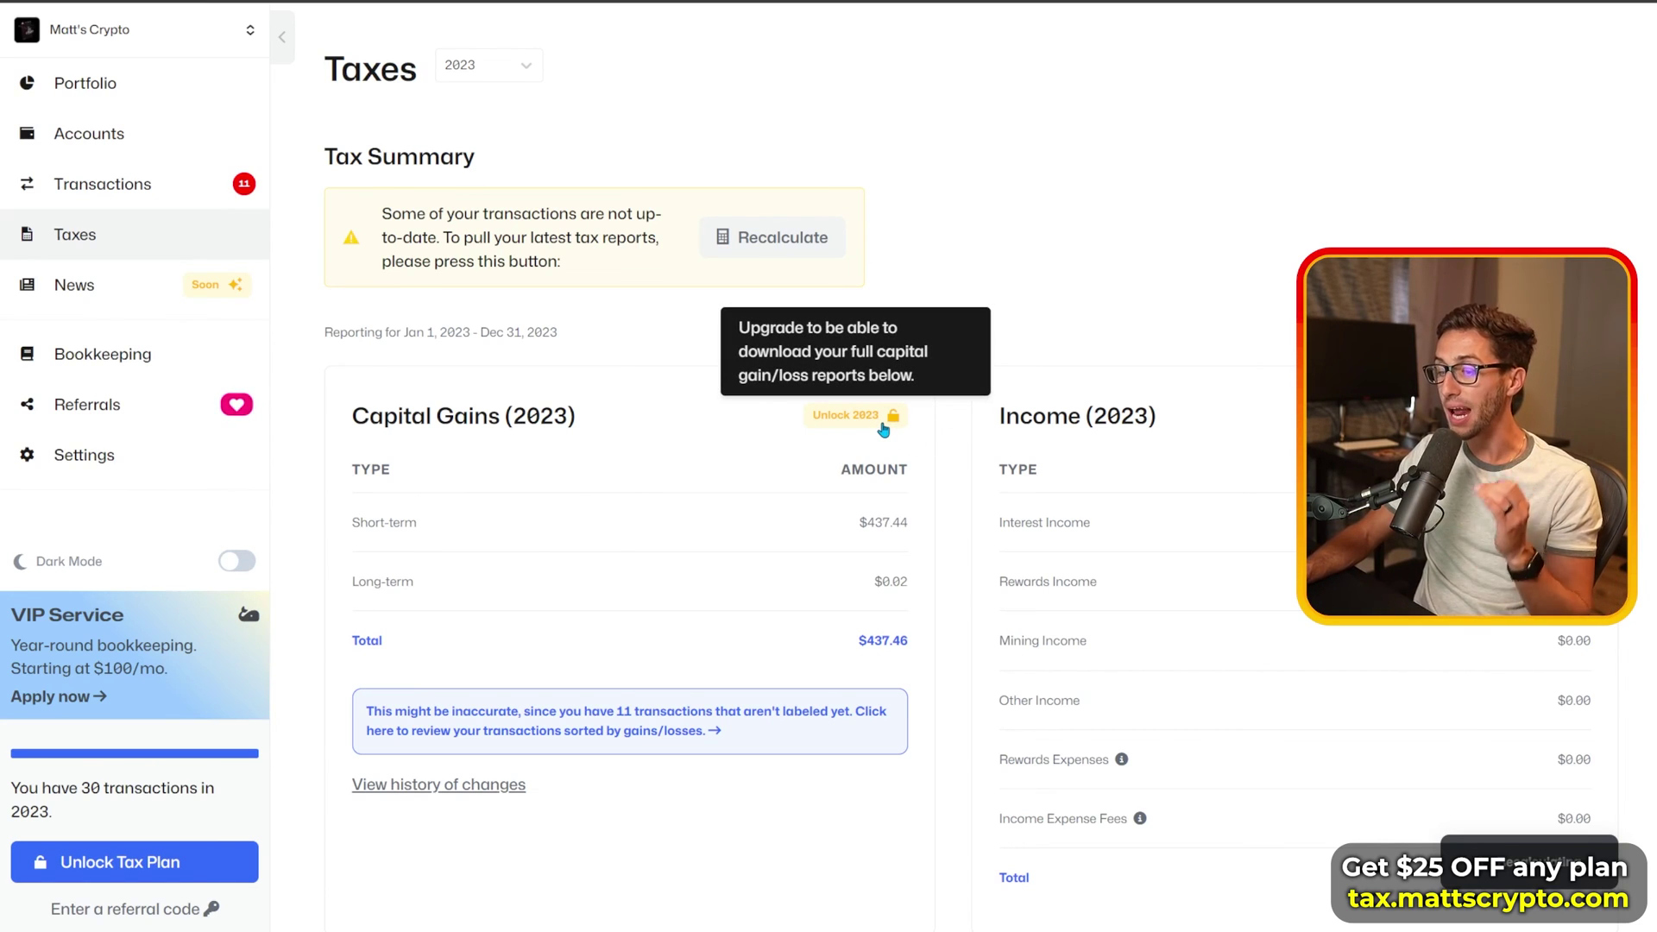
Step: Scroll down to review the Tax Reports cards, including Capital Gains and Form 8949
{"action": "scroll", "coordinate": [889, 431], "scroll_direction": "down", "scroll_amount": 10}
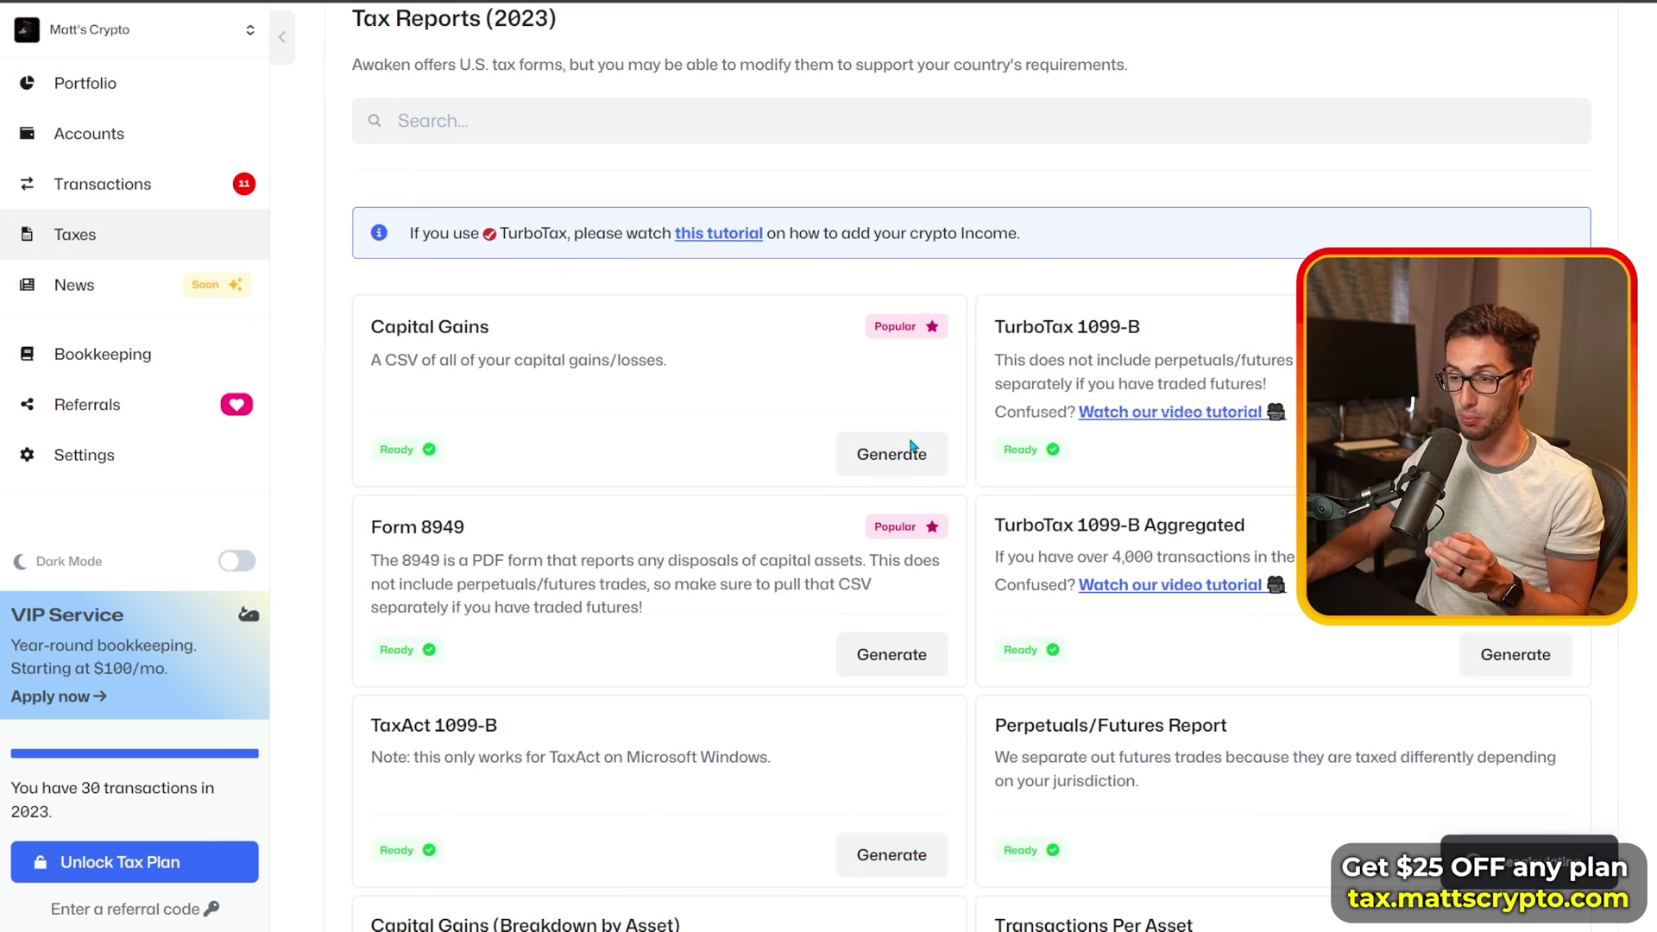
{"action": "scroll", "coordinate": [1129, 345], "scroll_direction": "down", "scroll_amount": 1}
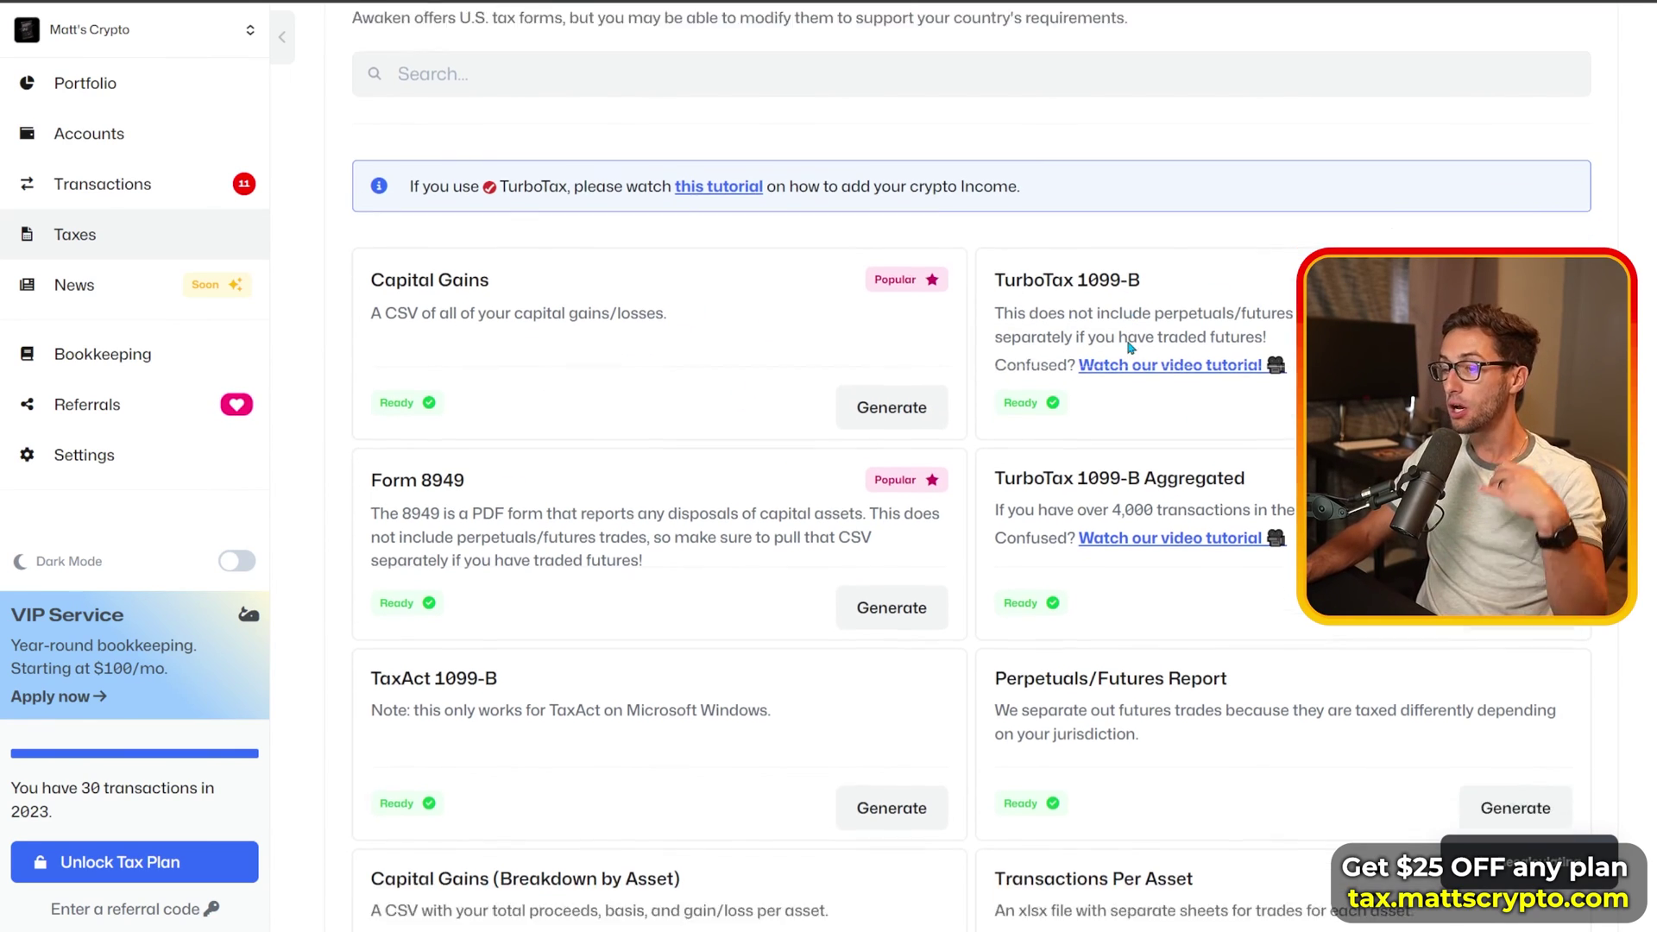
{"action": "scroll", "coordinate": [1129, 345], "scroll_direction": "down", "scroll_amount": 2}
{"action": "left_click_drag", "start_coordinate": [423, 384], "coordinate": [475, 386]}
{"action": "left_click", "coordinate": [732, 585]}
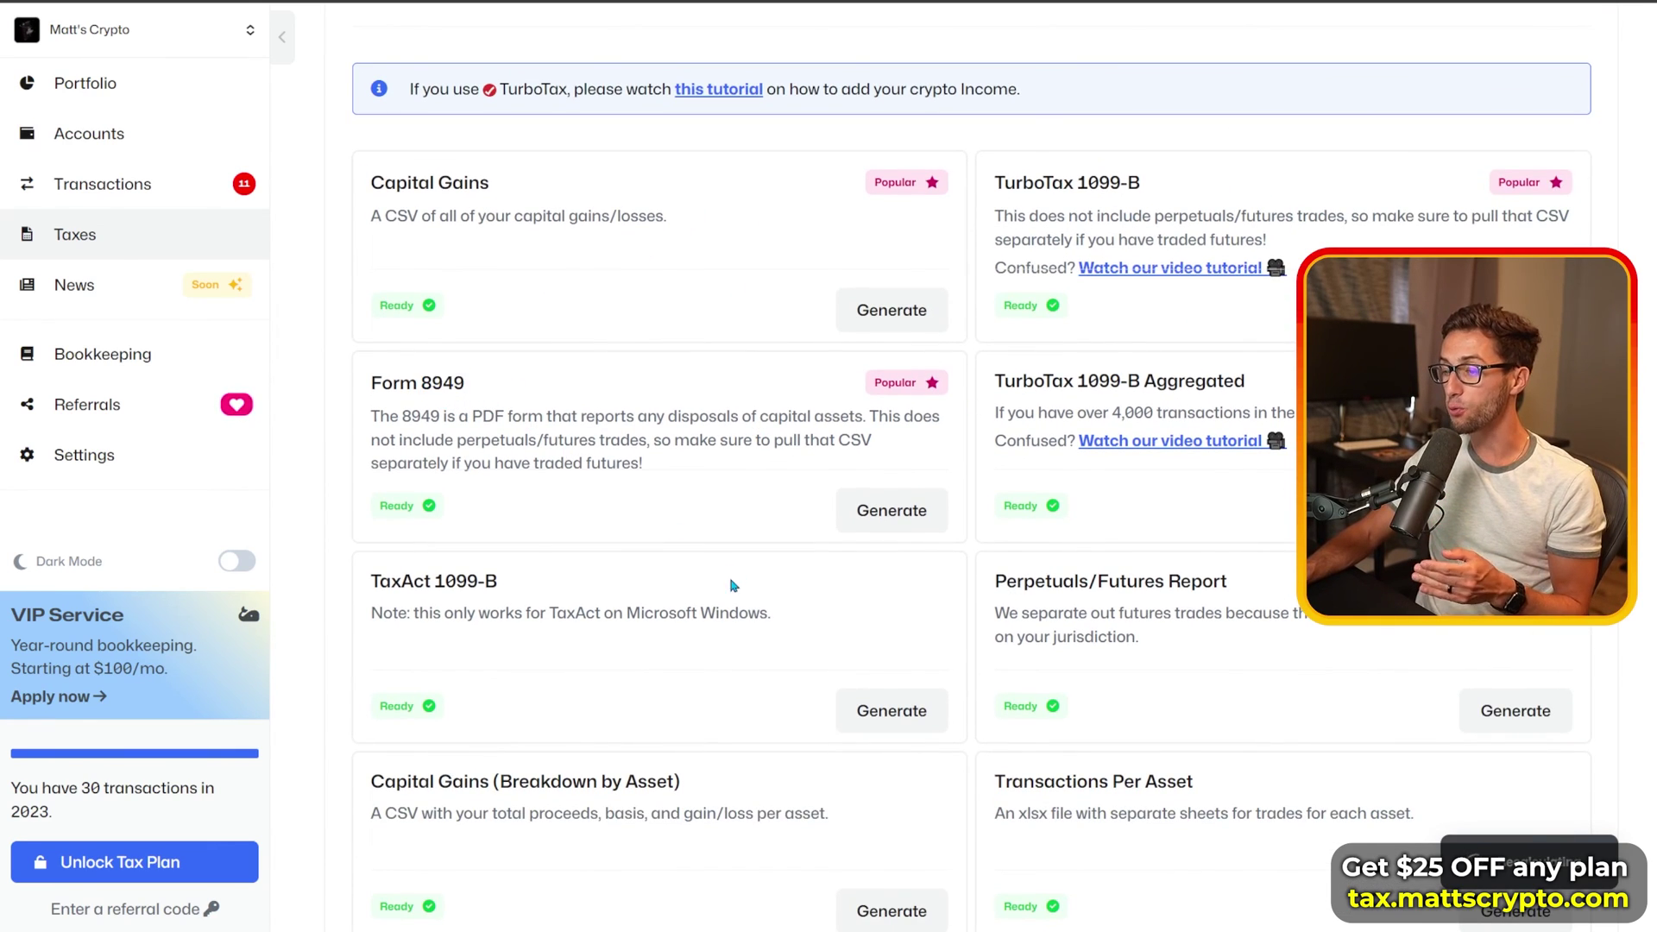
{"action": "scroll", "coordinate": [732, 586], "scroll_direction": "down", "scroll_amount": 3}
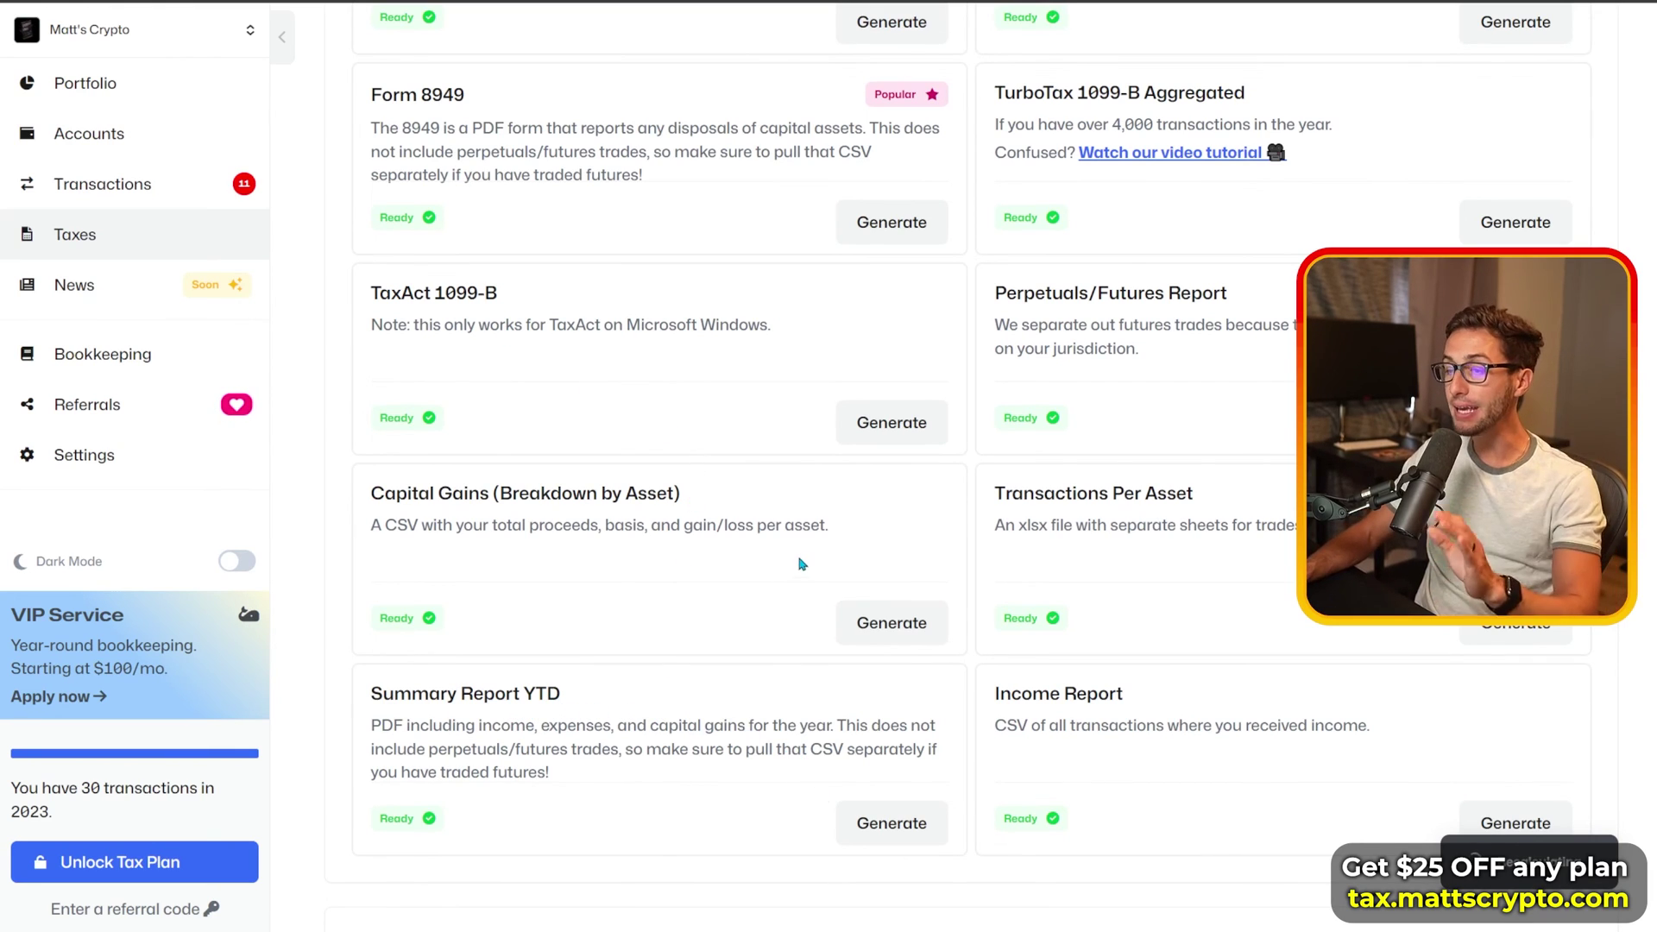
{"action": "scroll", "coordinate": [781, 544], "scroll_direction": "up", "scroll_amount": 3}
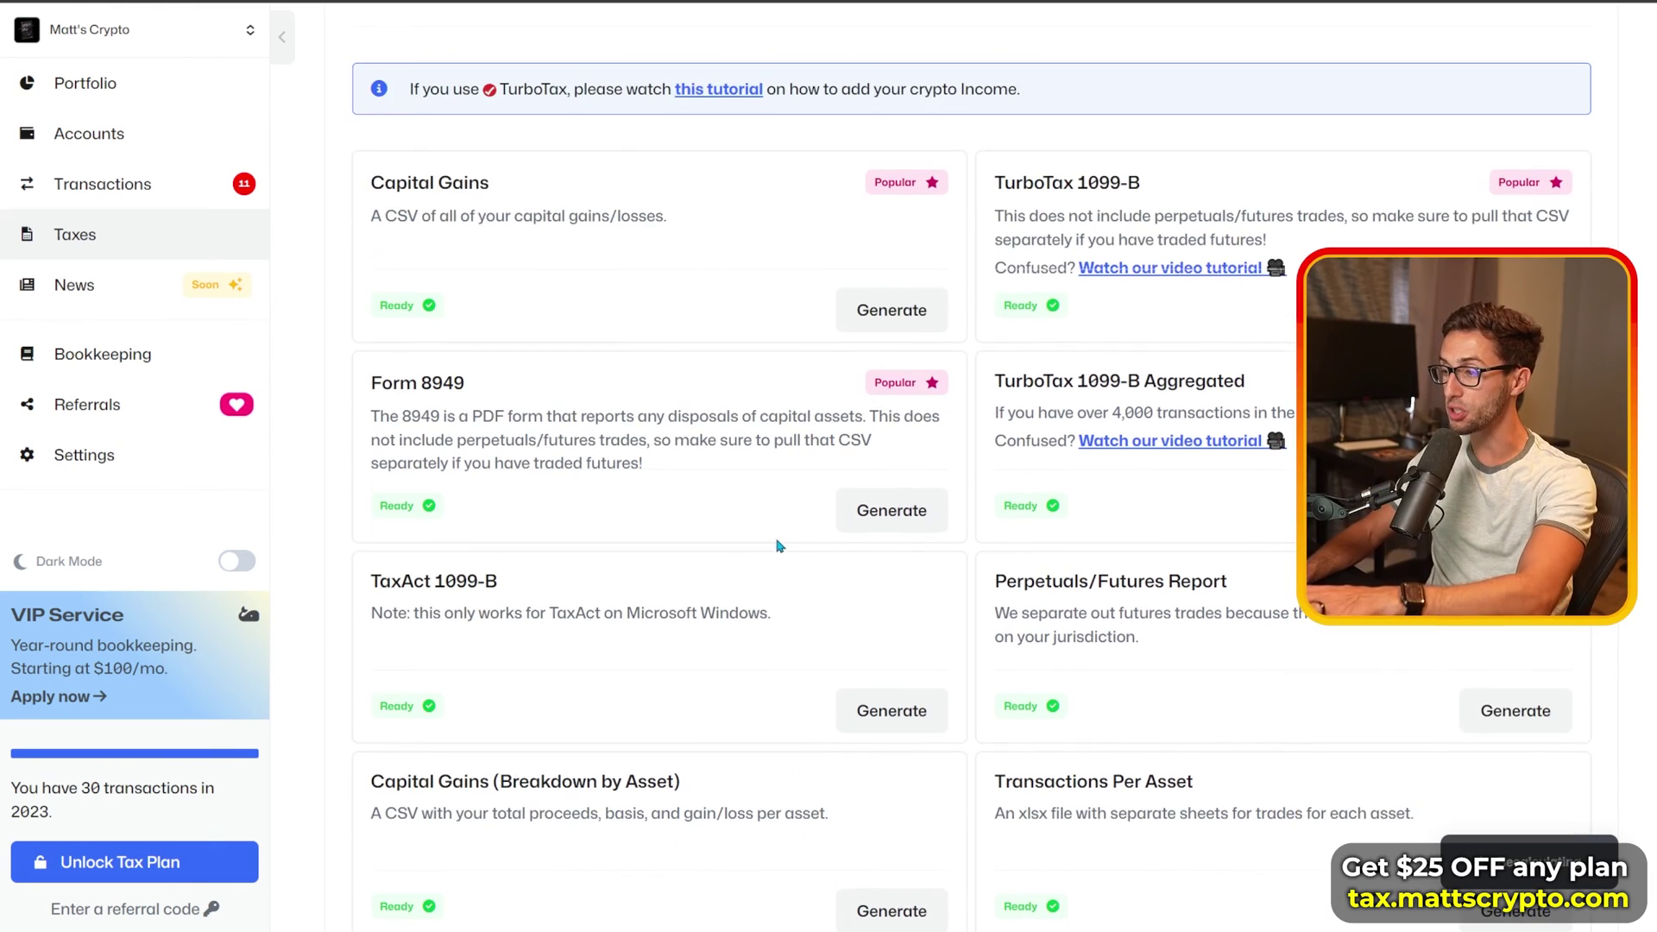
Step: Generate the Capital Gains report to show pricing, reviewing the Up to 25 and unlimited tiers
{"action": "left_click", "coordinate": [897, 324]}
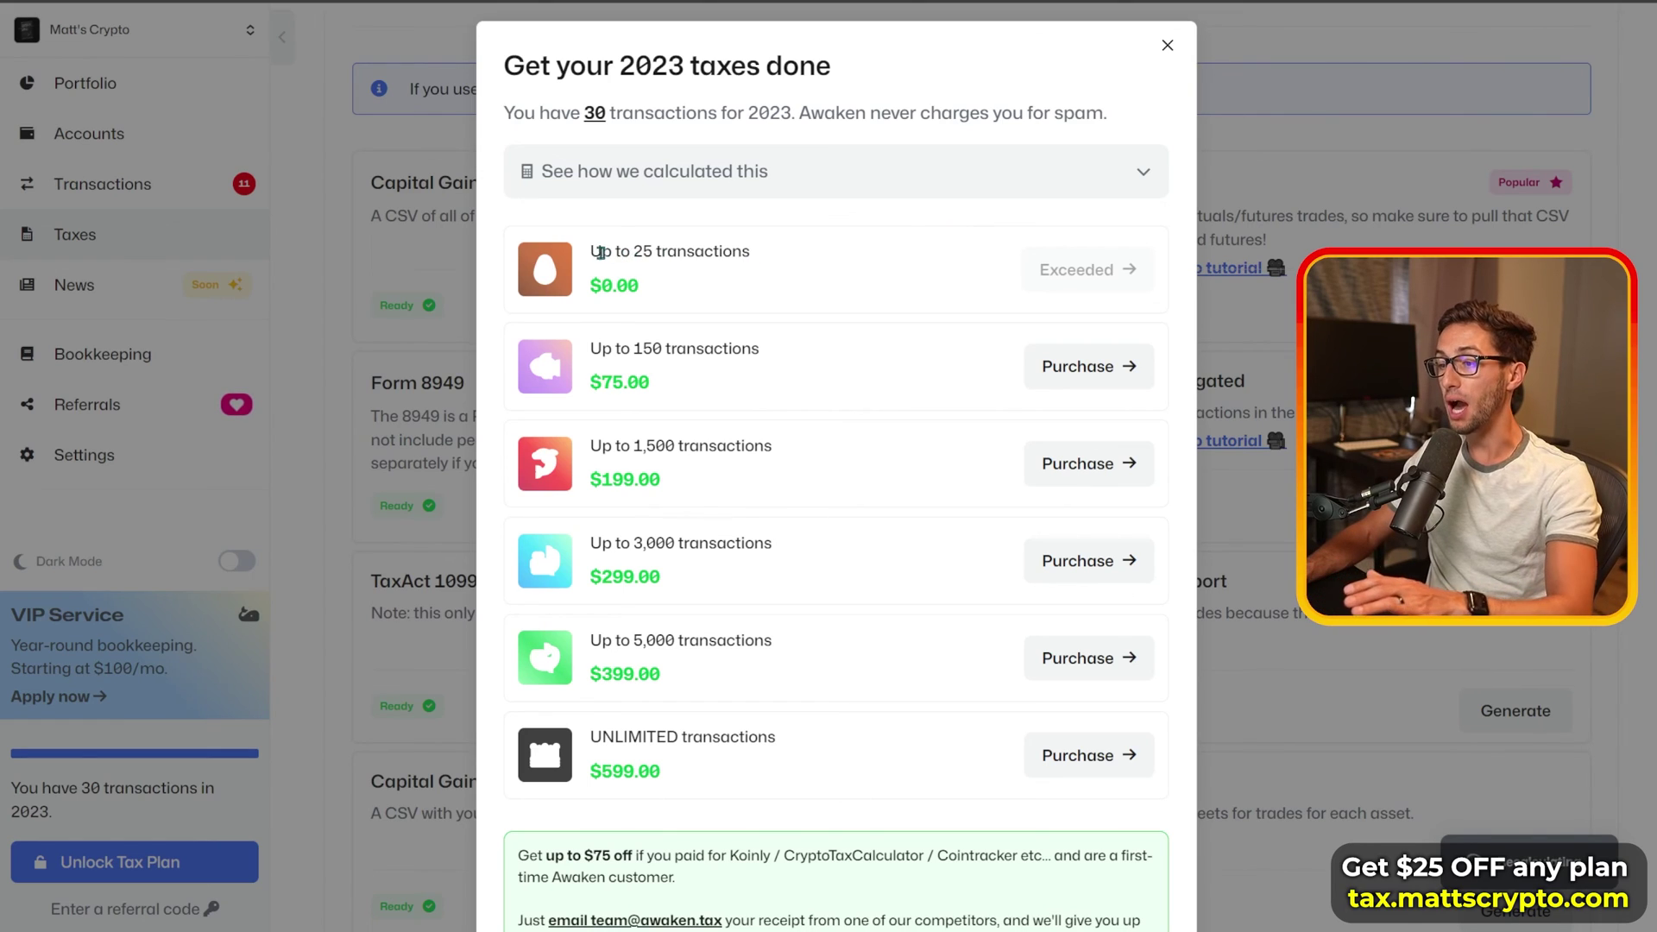
{"action": "left_click_drag", "start_coordinate": [593, 252], "coordinate": [761, 261]}
{"action": "left_click", "coordinate": [954, 271]}
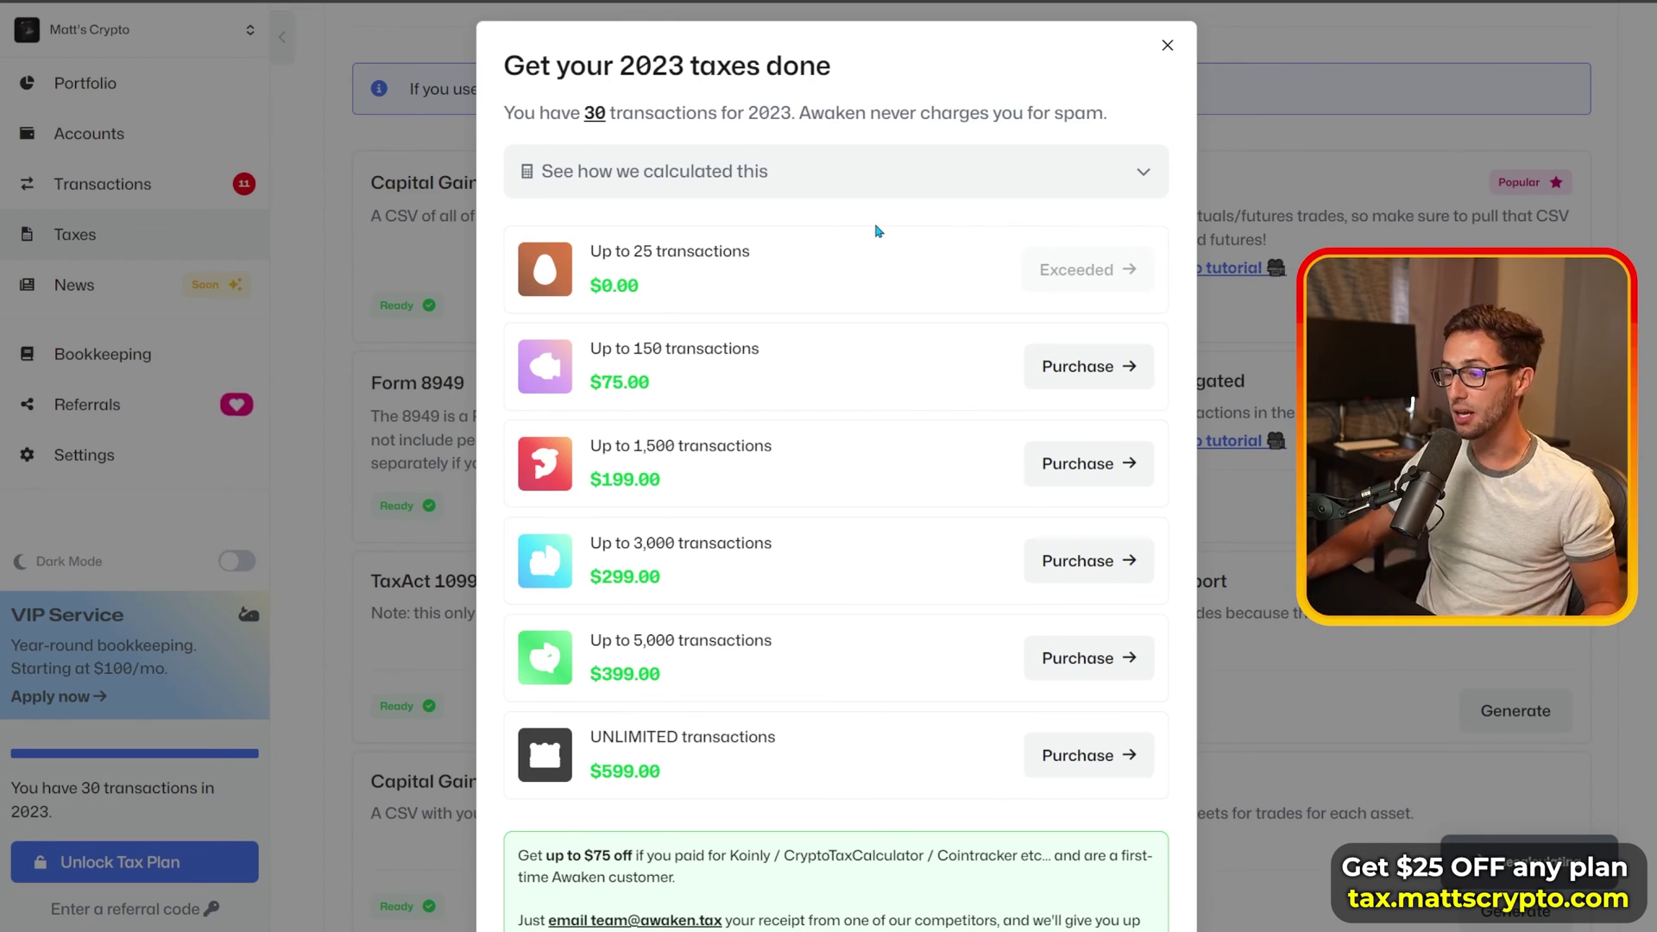
{"action": "left_click_drag", "start_coordinate": [592, 735], "coordinate": [790, 746]}
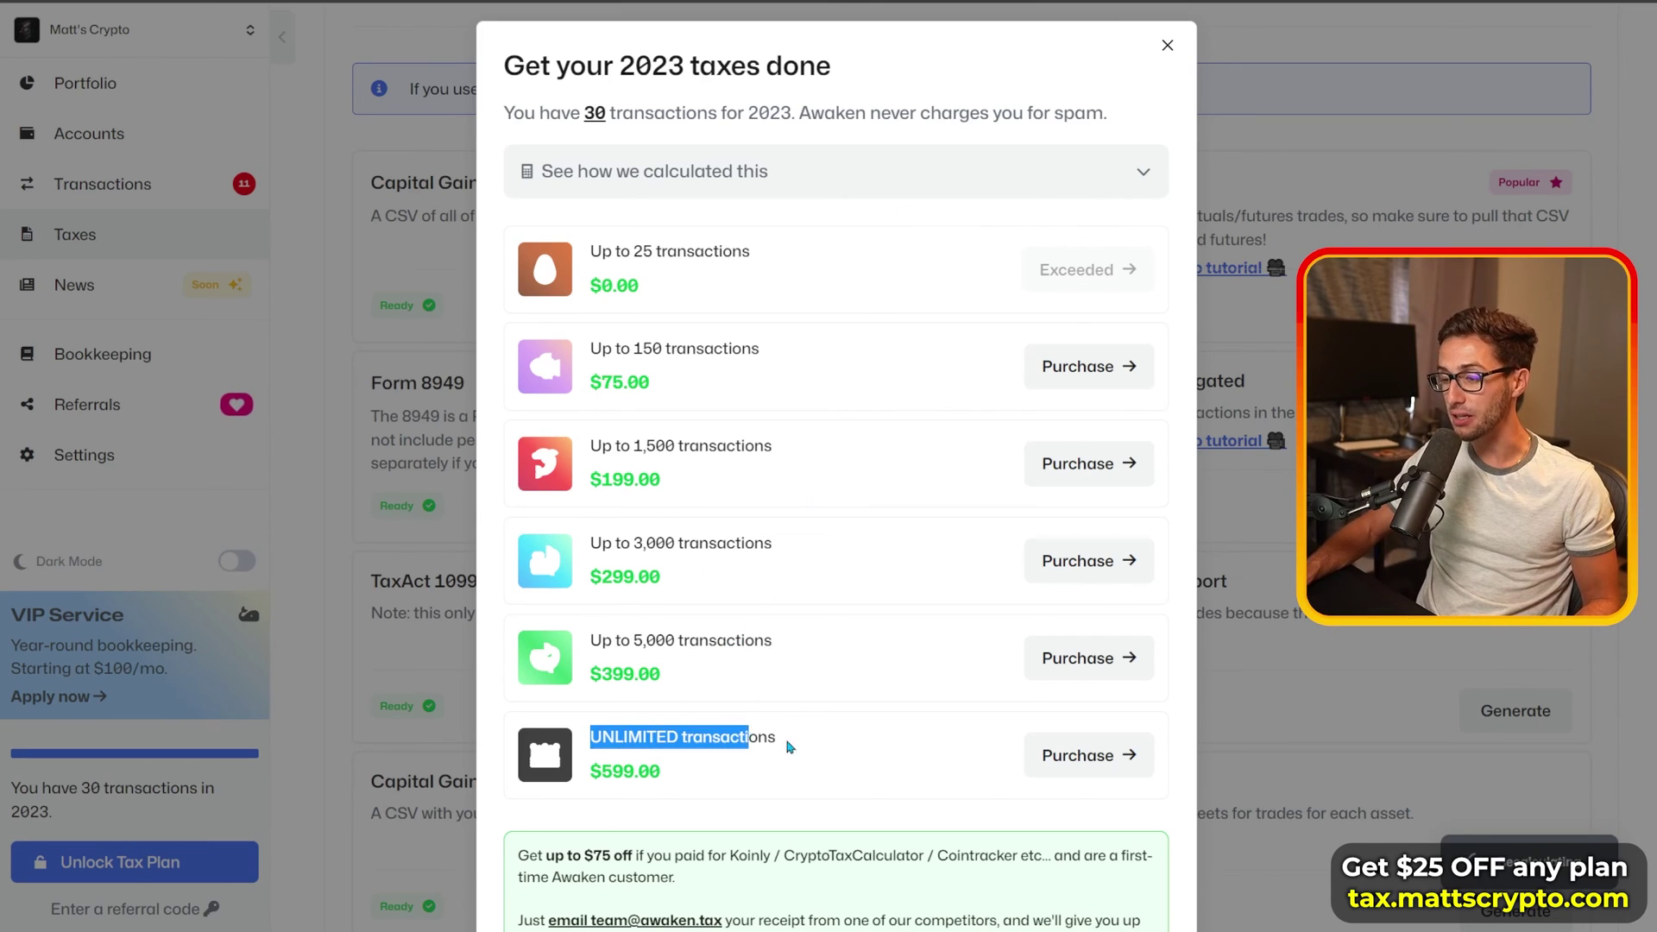
{"action": "left_click", "coordinate": [877, 618]}
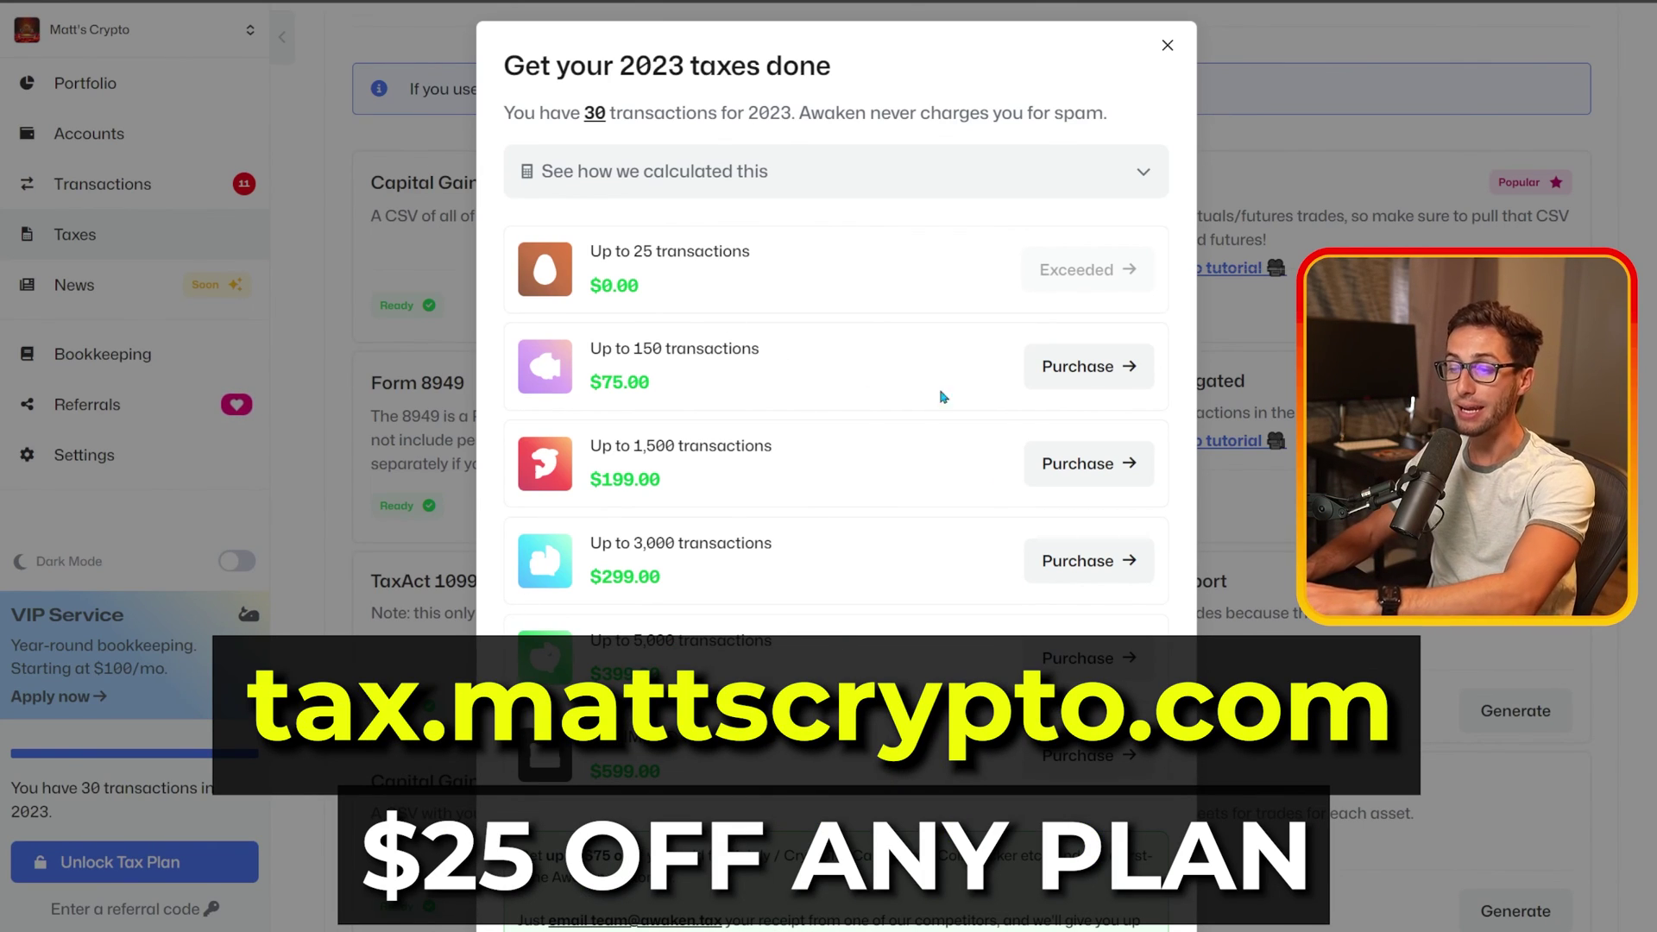
Step: Review the $75 Up to 150 transactions tier and the up to $75 competitor-switching discount
{"action": "scroll", "coordinate": [862, 455], "scroll_direction": "down", "scroll_amount": 2}
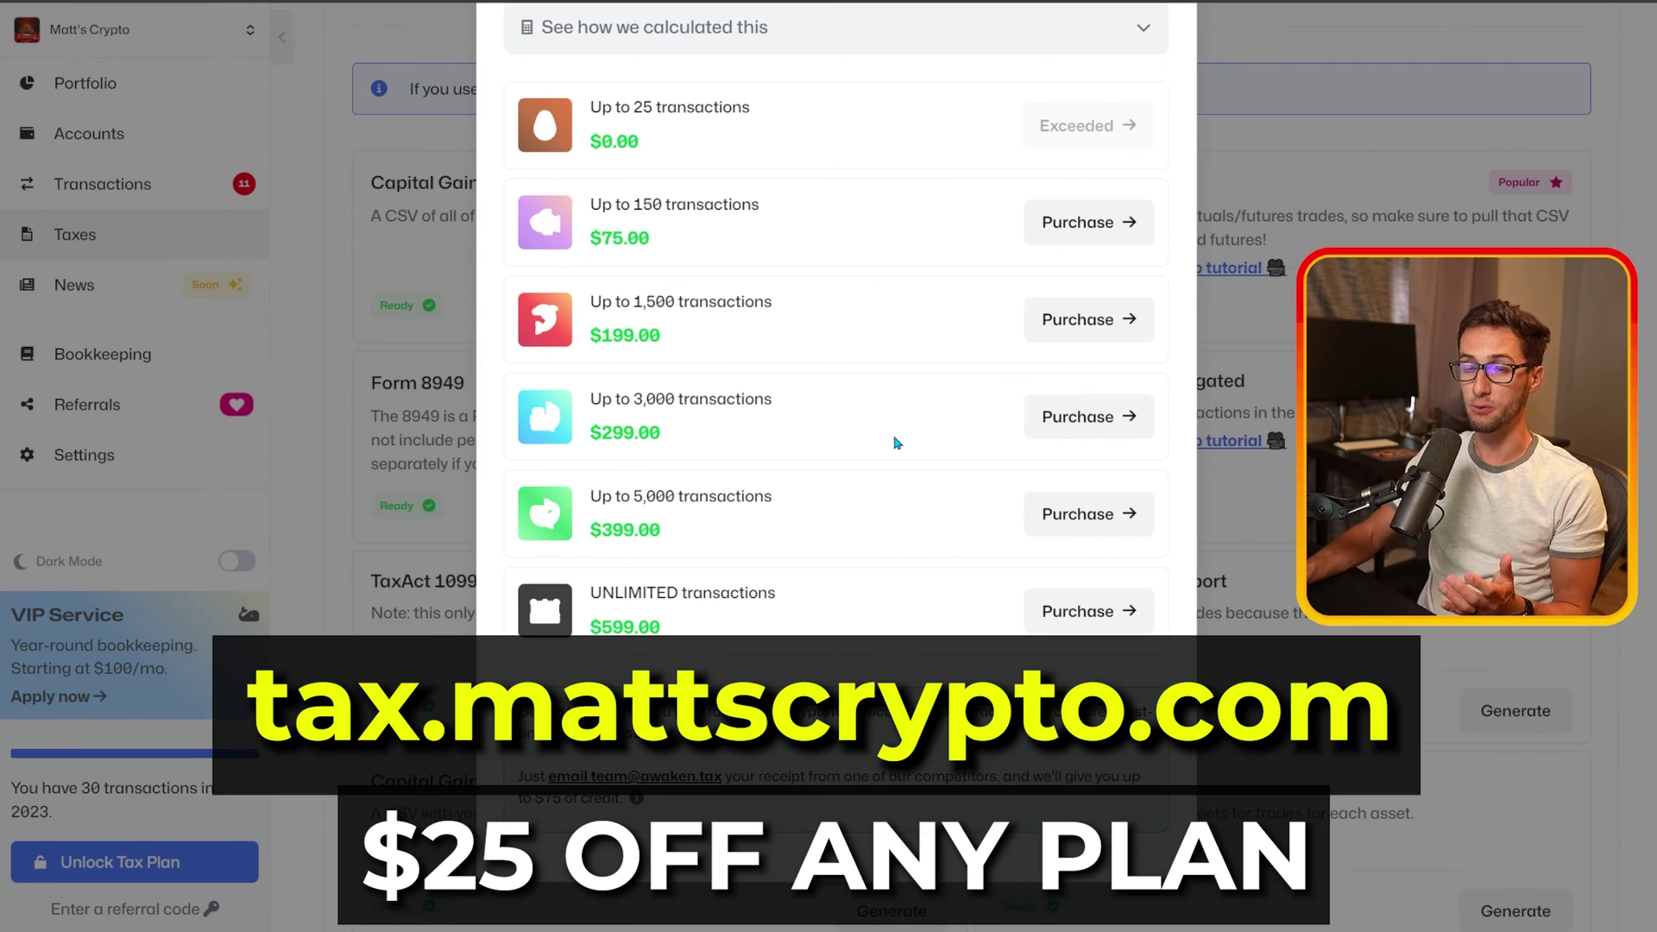
{"action": "scroll", "coordinate": [857, 416], "scroll_direction": "up", "scroll_amount": 2}
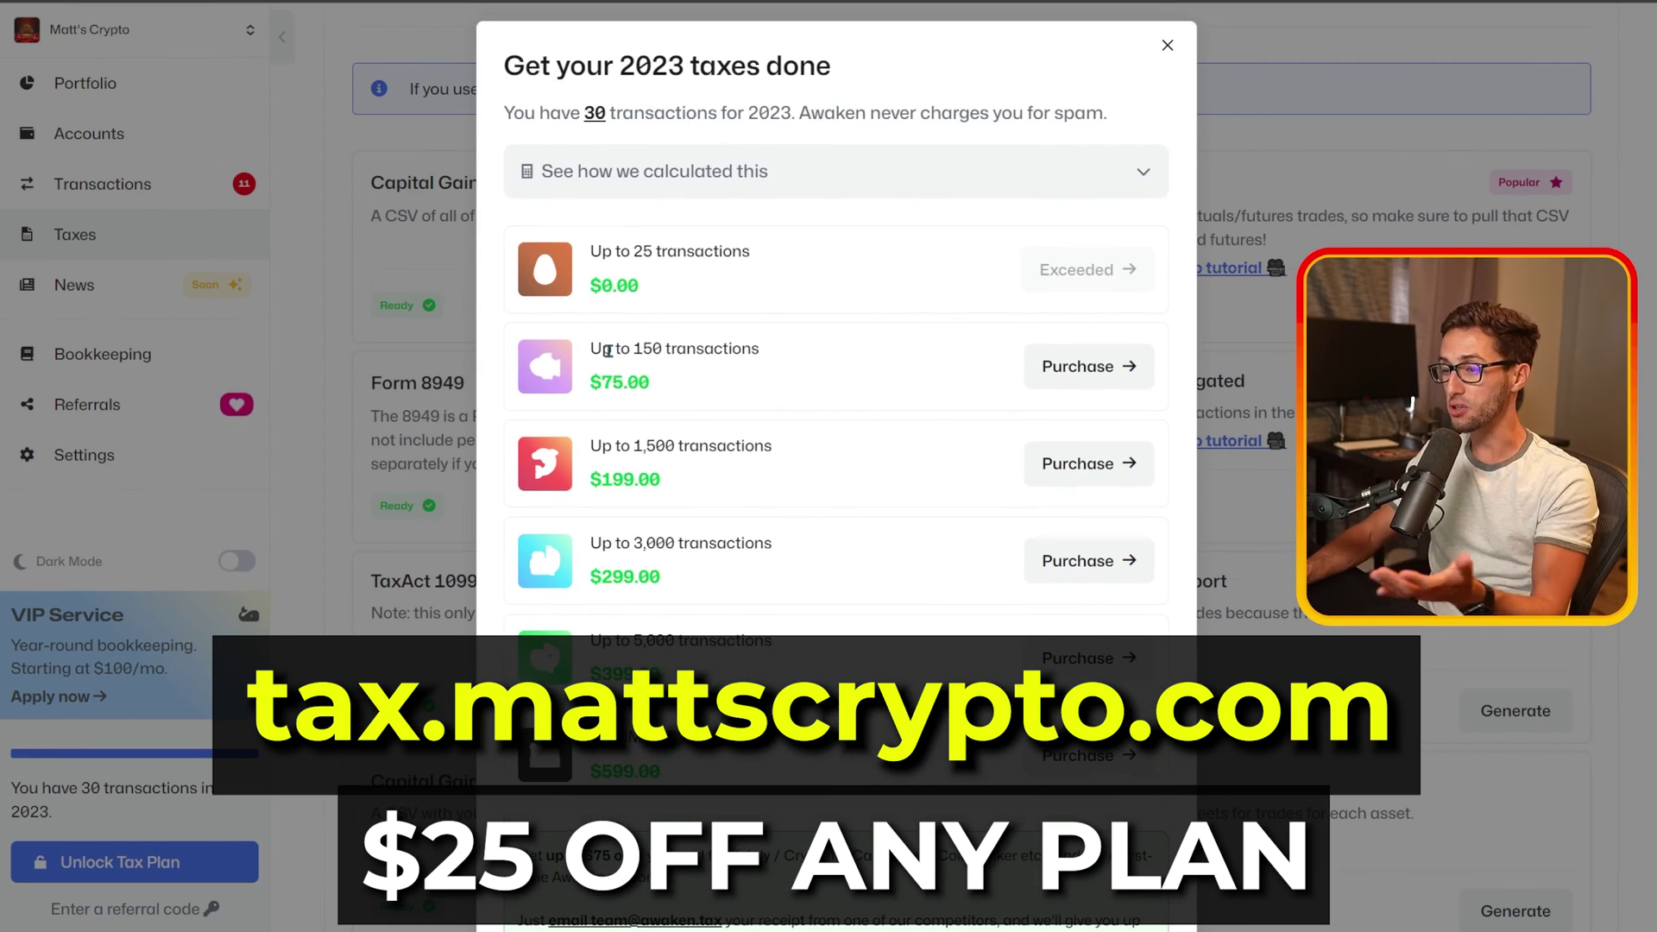
{"action": "left_click_drag", "start_coordinate": [592, 350], "coordinate": [814, 354]}
{"action": "left_click", "coordinate": [672, 394]}
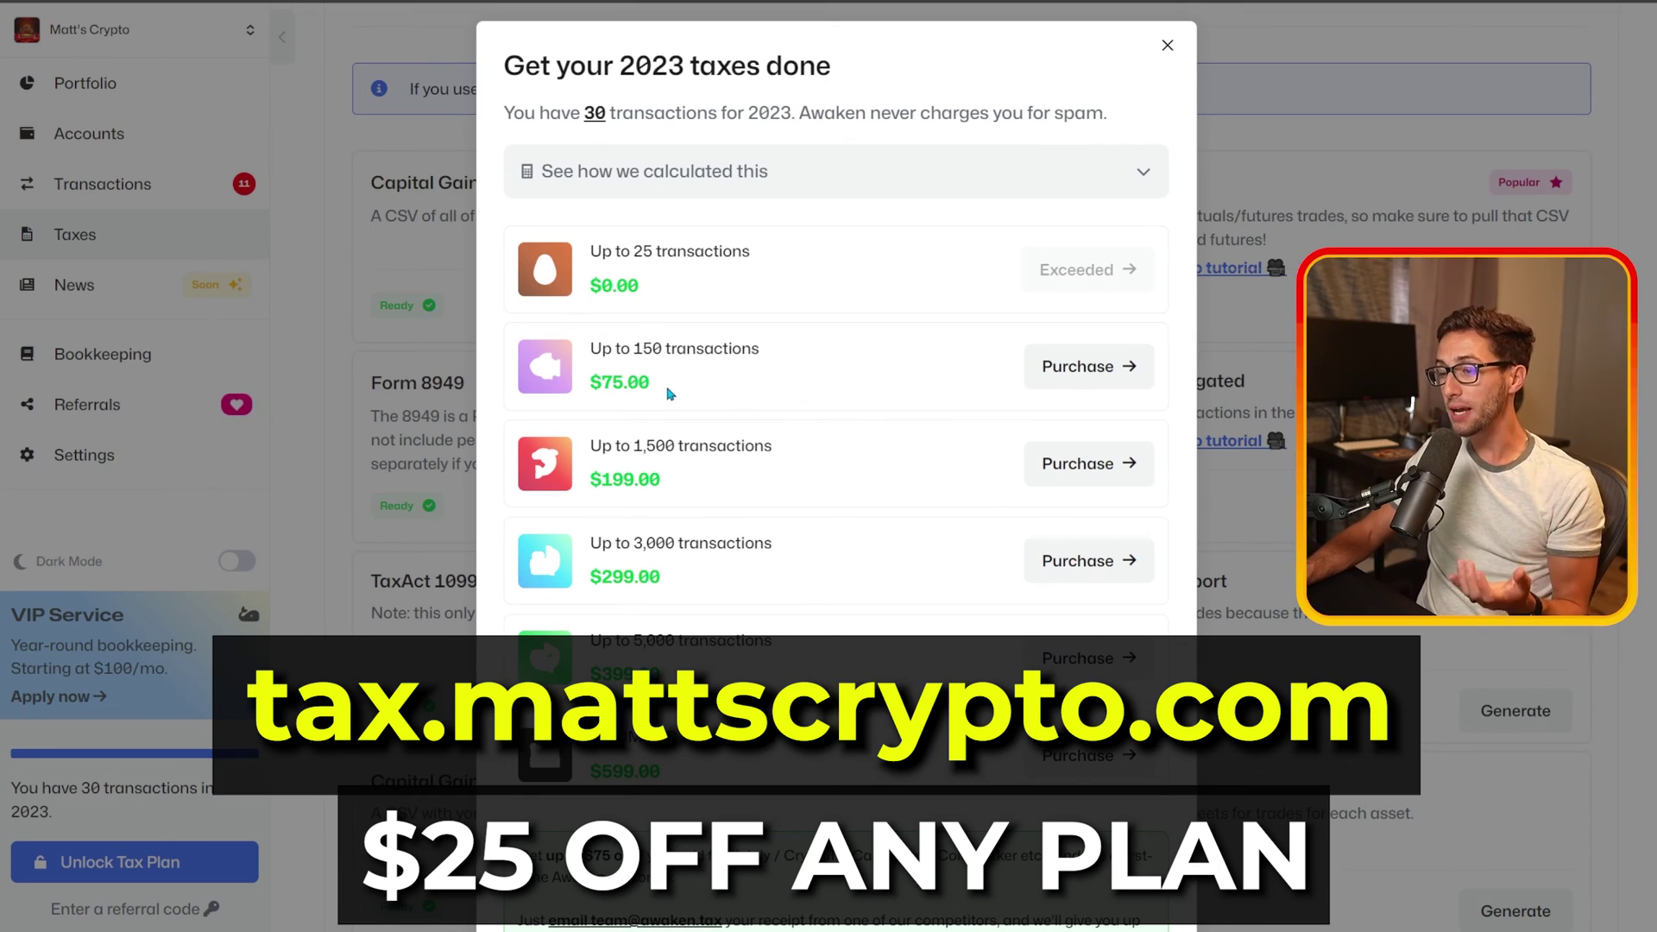
{"action": "left_click_drag", "start_coordinate": [671, 394], "coordinate": [587, 386]}
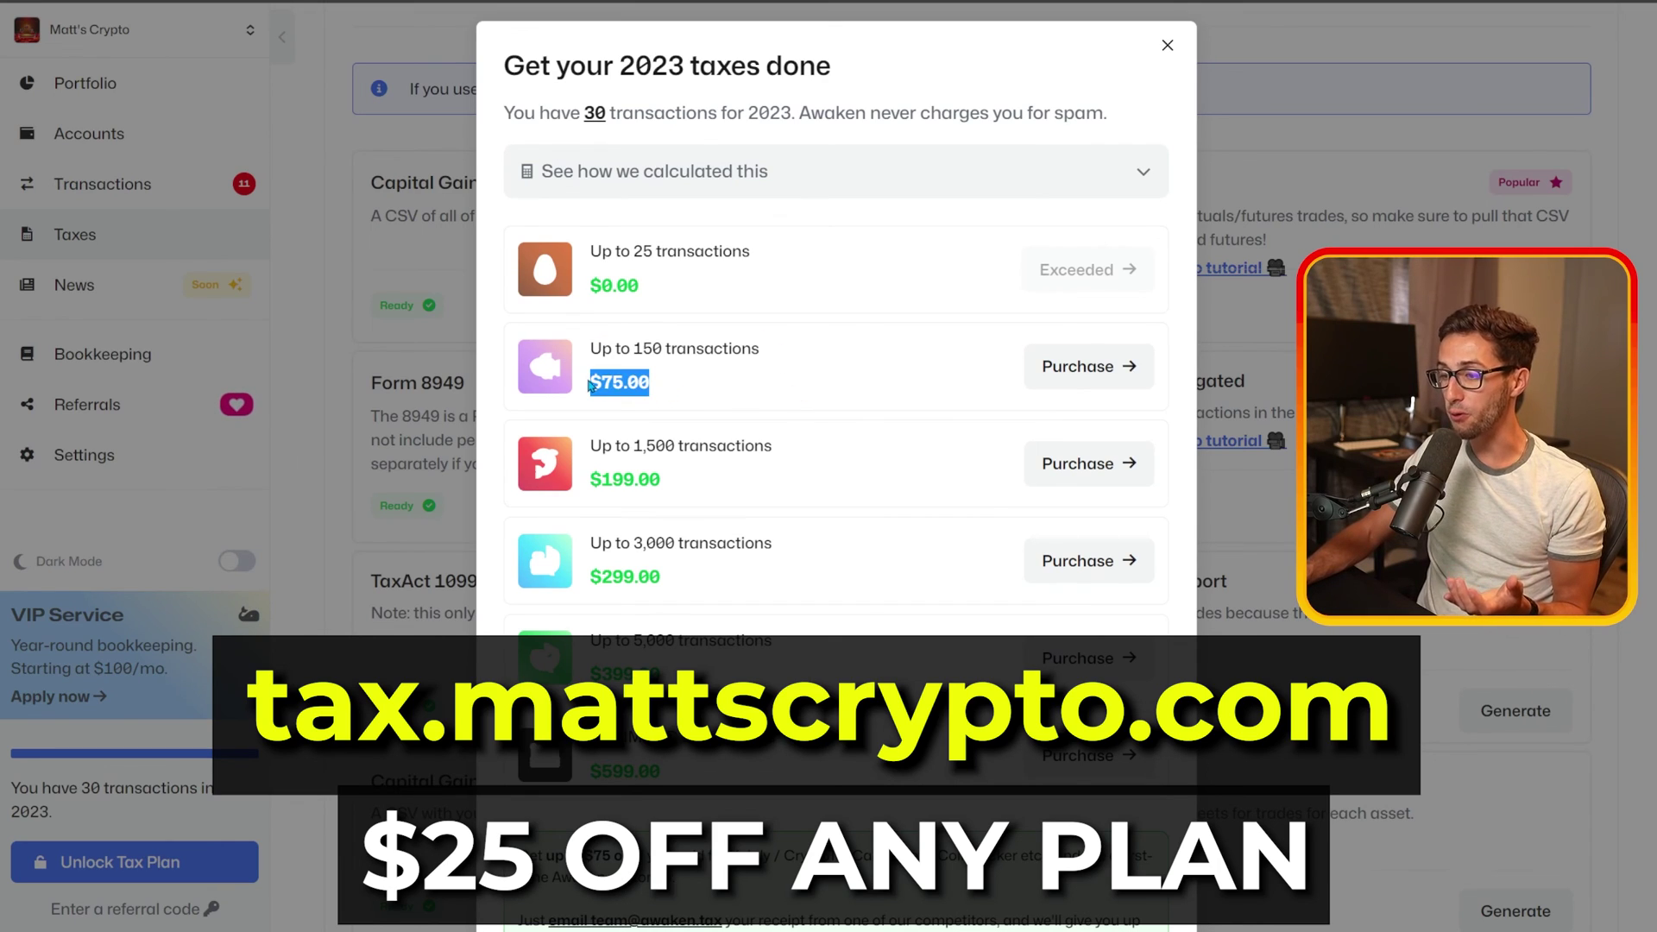
{"action": "left_click", "coordinate": [793, 394]}
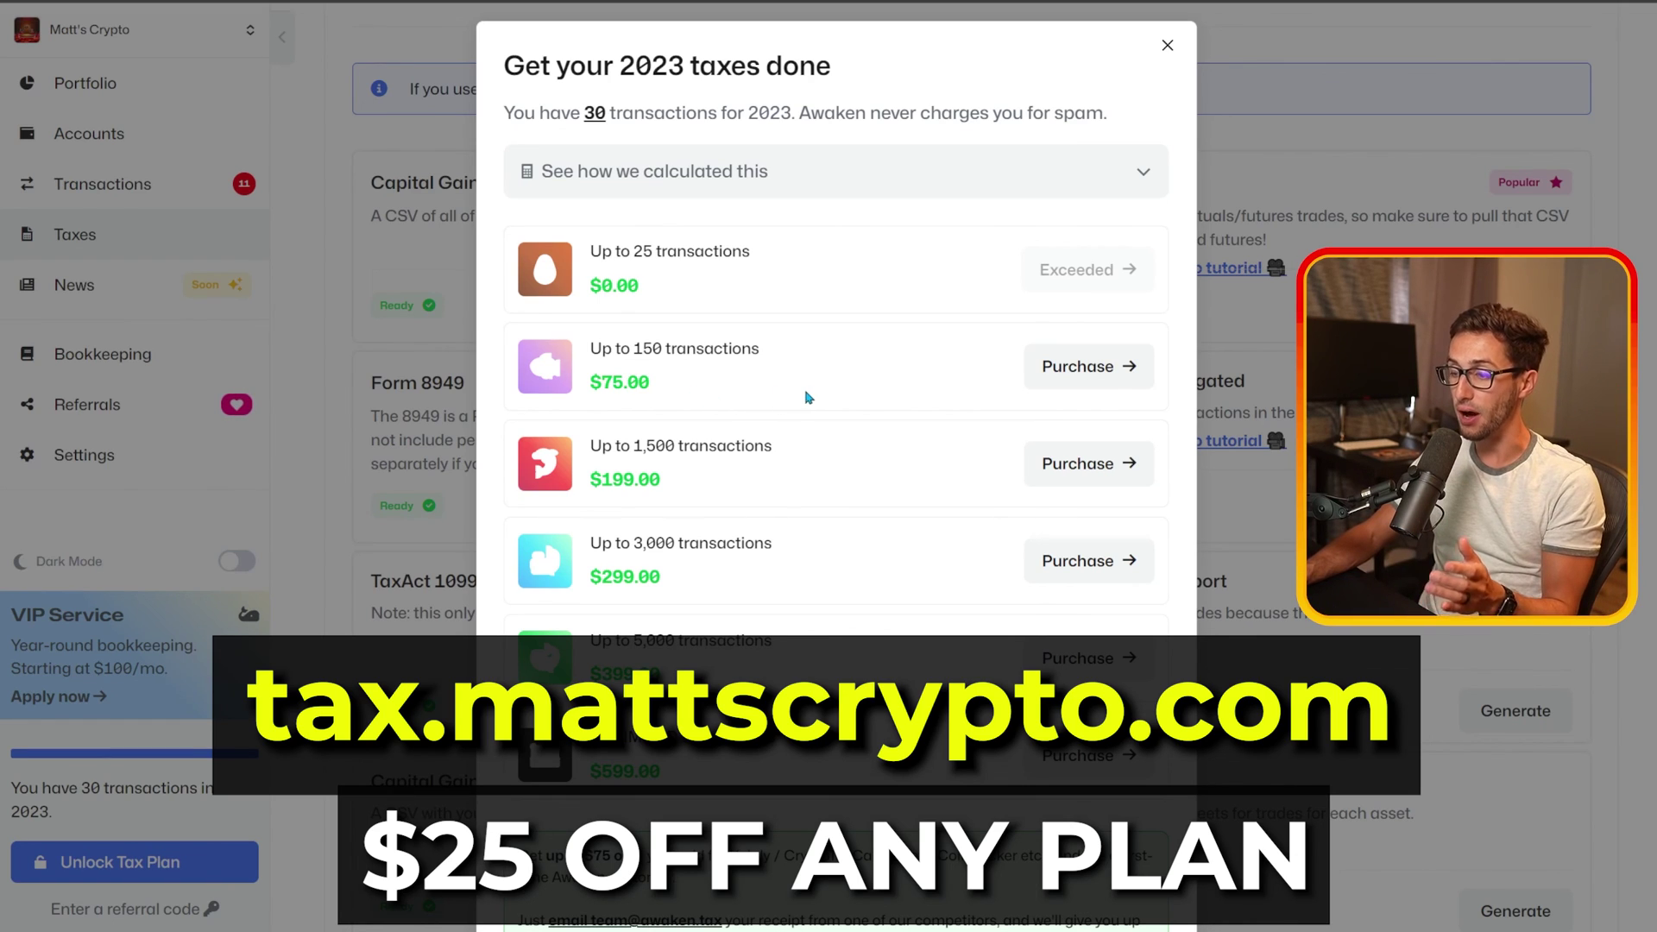
{"action": "scroll", "coordinate": [821, 384], "scroll_direction": "down", "scroll_amount": 2}
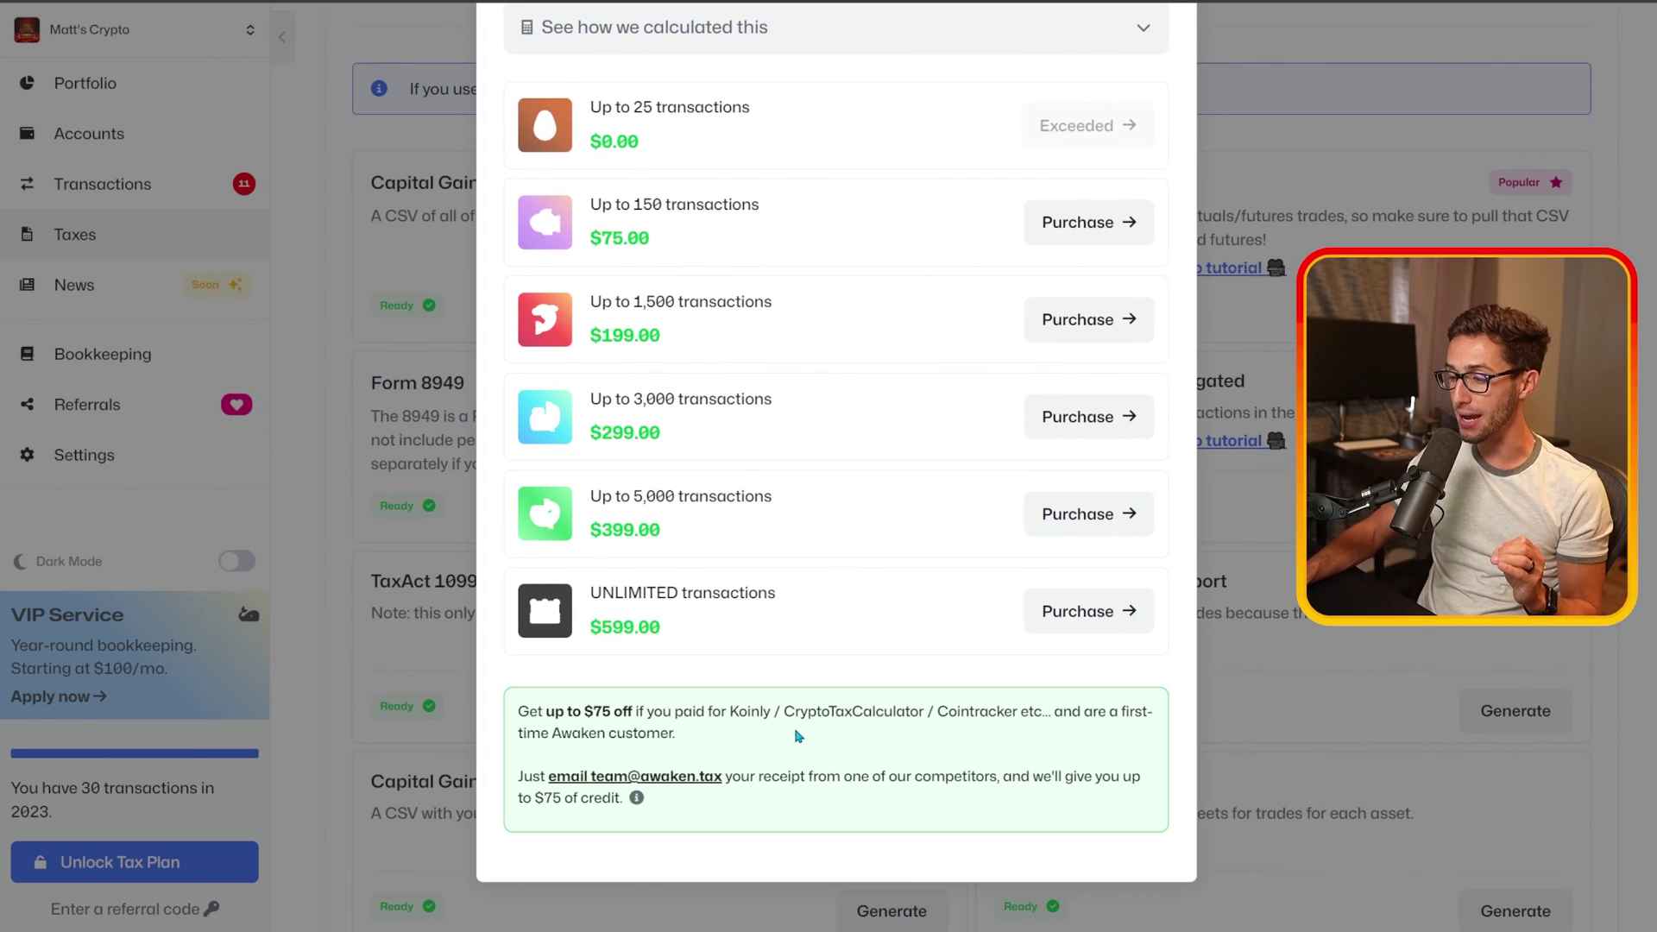
{"action": "left_click_drag", "start_coordinate": [731, 713], "coordinate": [1023, 721]}
{"action": "left_click", "coordinate": [934, 727]}
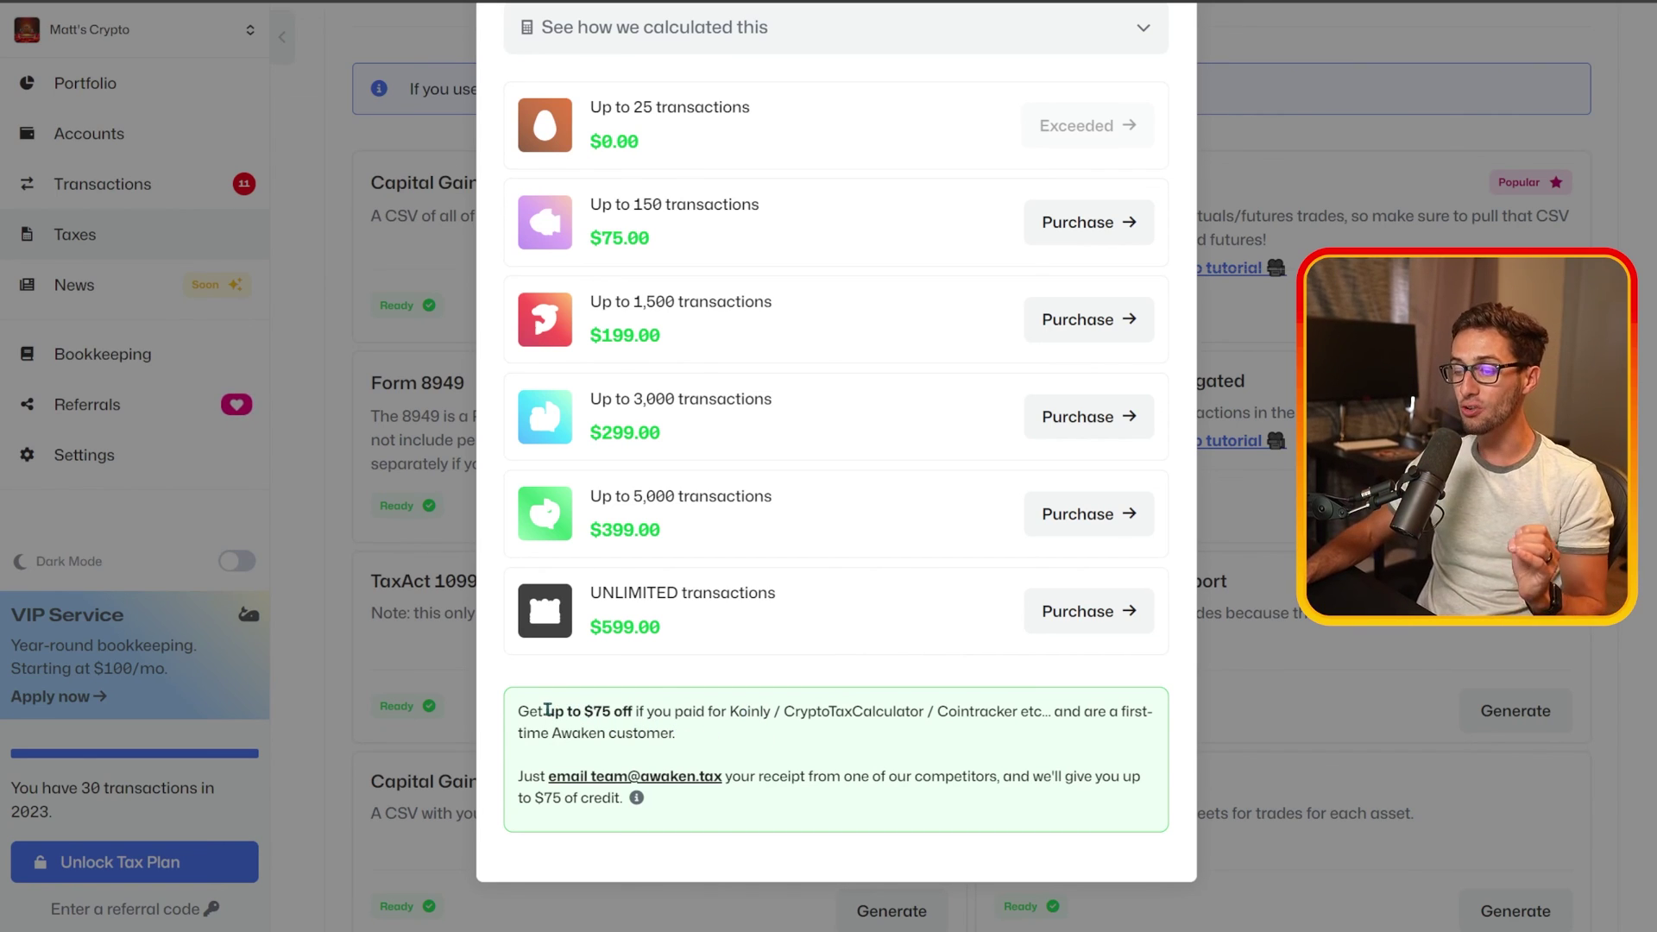
{"action": "left_click_drag", "start_coordinate": [546, 711], "coordinate": [633, 712]}
Step: Close the pricing and switch Taxes to 2024: $325.80 short-term, -$0.01 long-term
{"action": "left_click", "coordinate": [841, 626]}
{"action": "scroll", "coordinate": [863, 544], "scroll_direction": "up", "scroll_amount": 2}
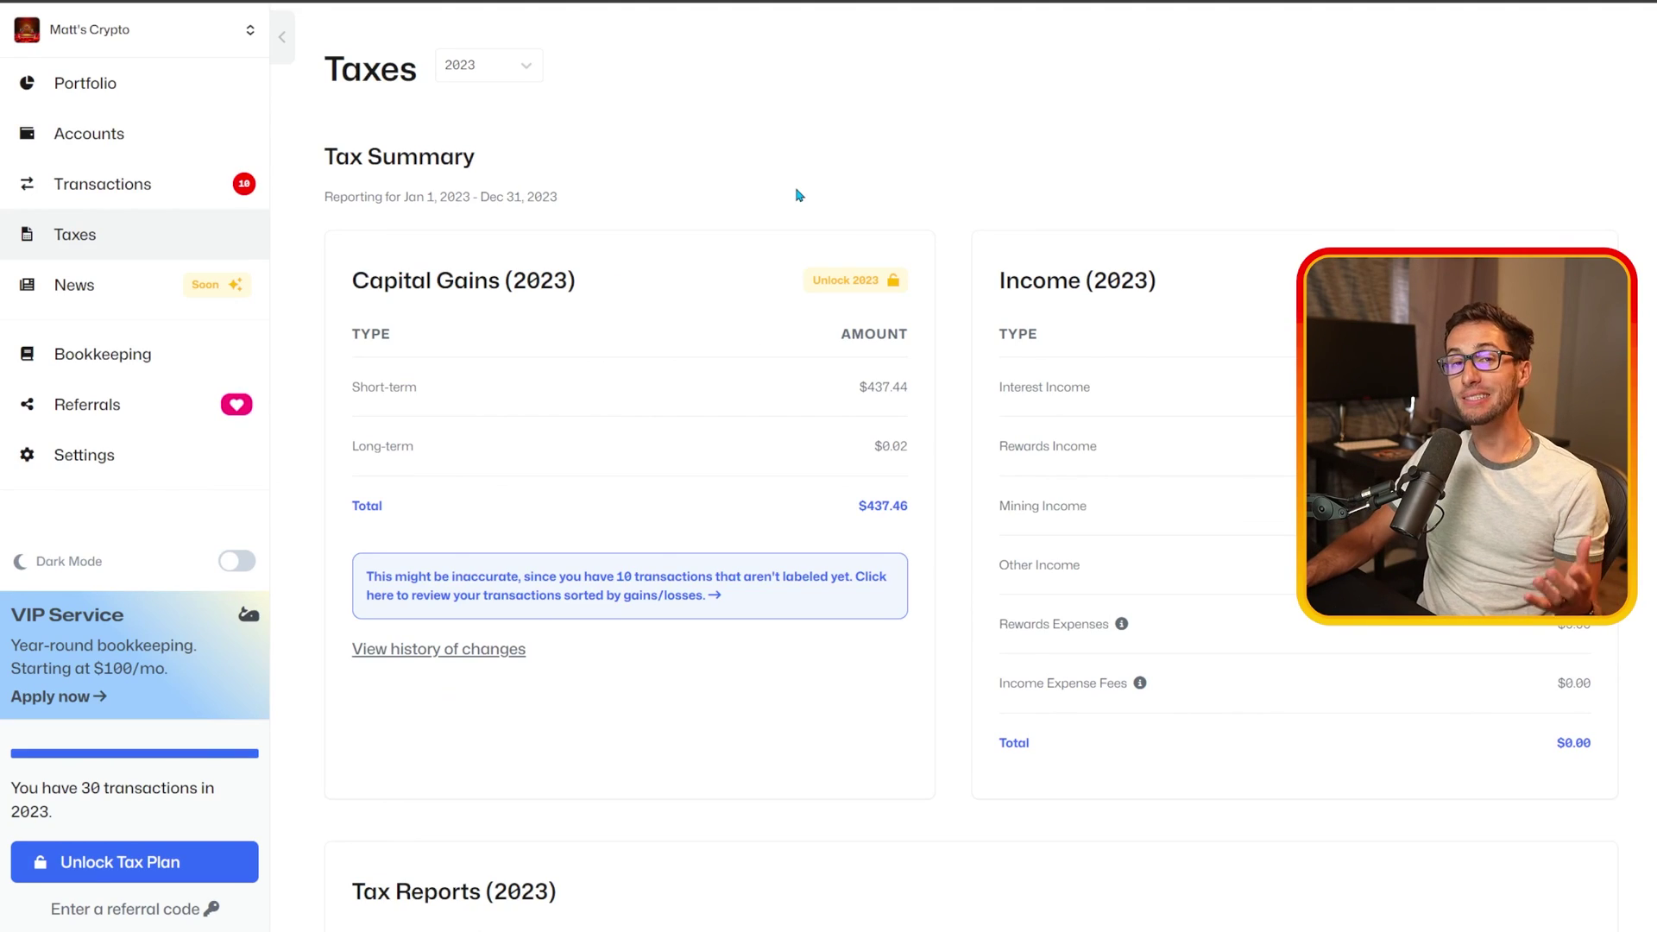
{"action": "left_click", "coordinate": [476, 76]}
{"action": "left_click", "coordinate": [475, 140]}
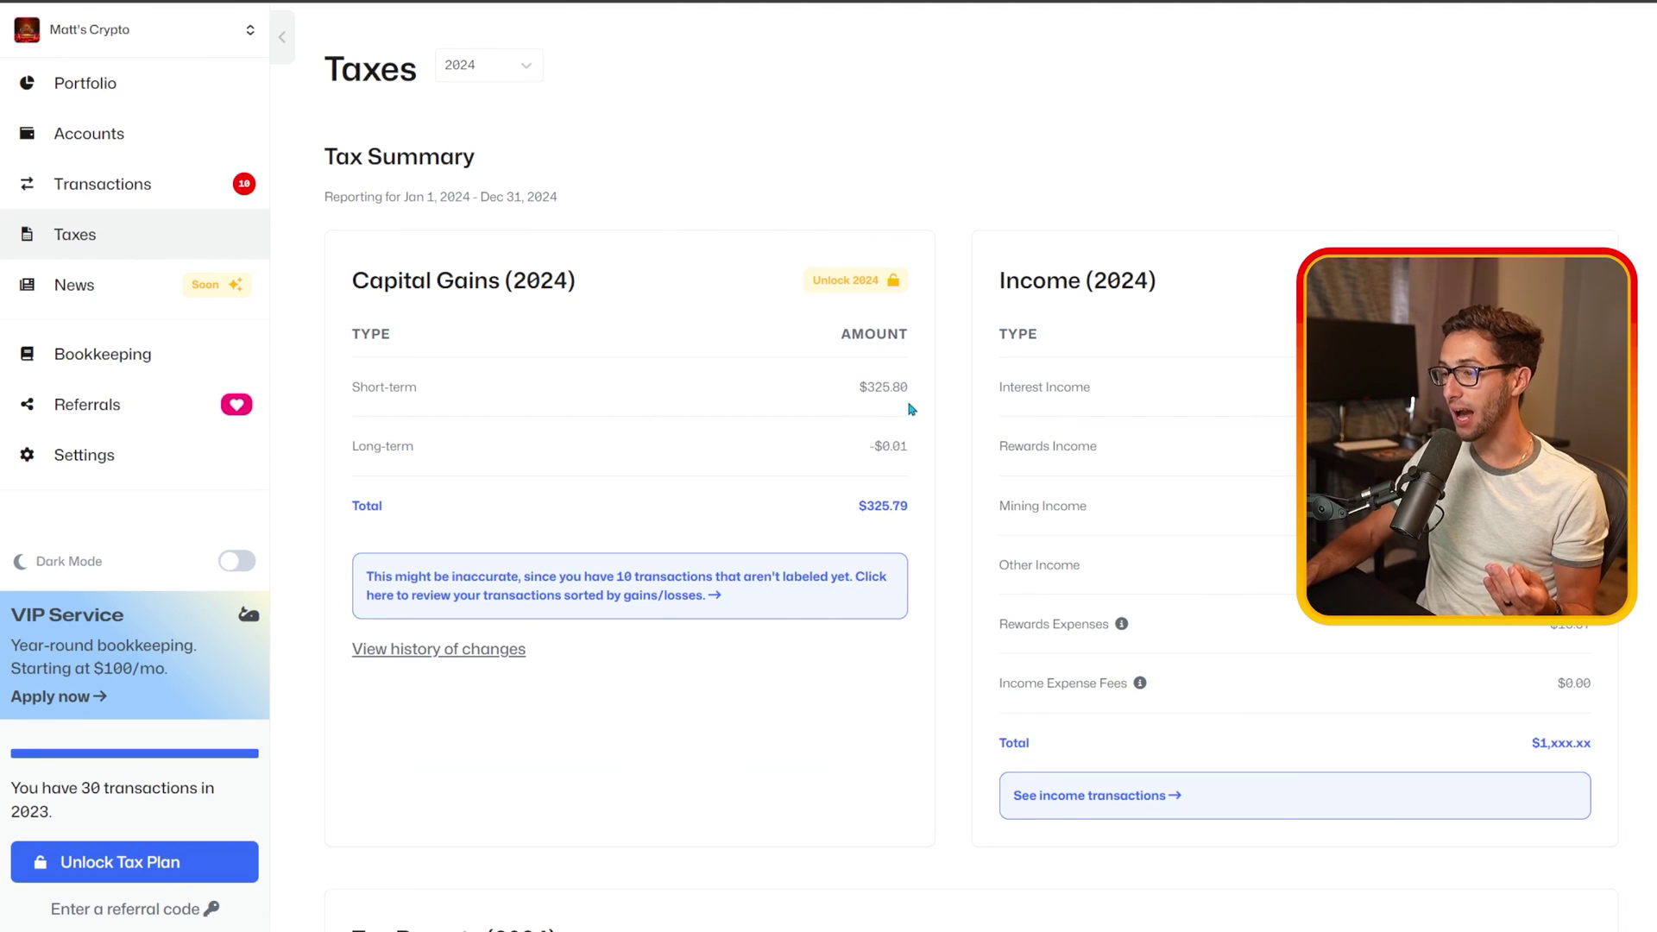
{"action": "left_click_drag", "start_coordinate": [913, 410], "coordinate": [888, 387]}
{"action": "left_click", "coordinate": [898, 402]}
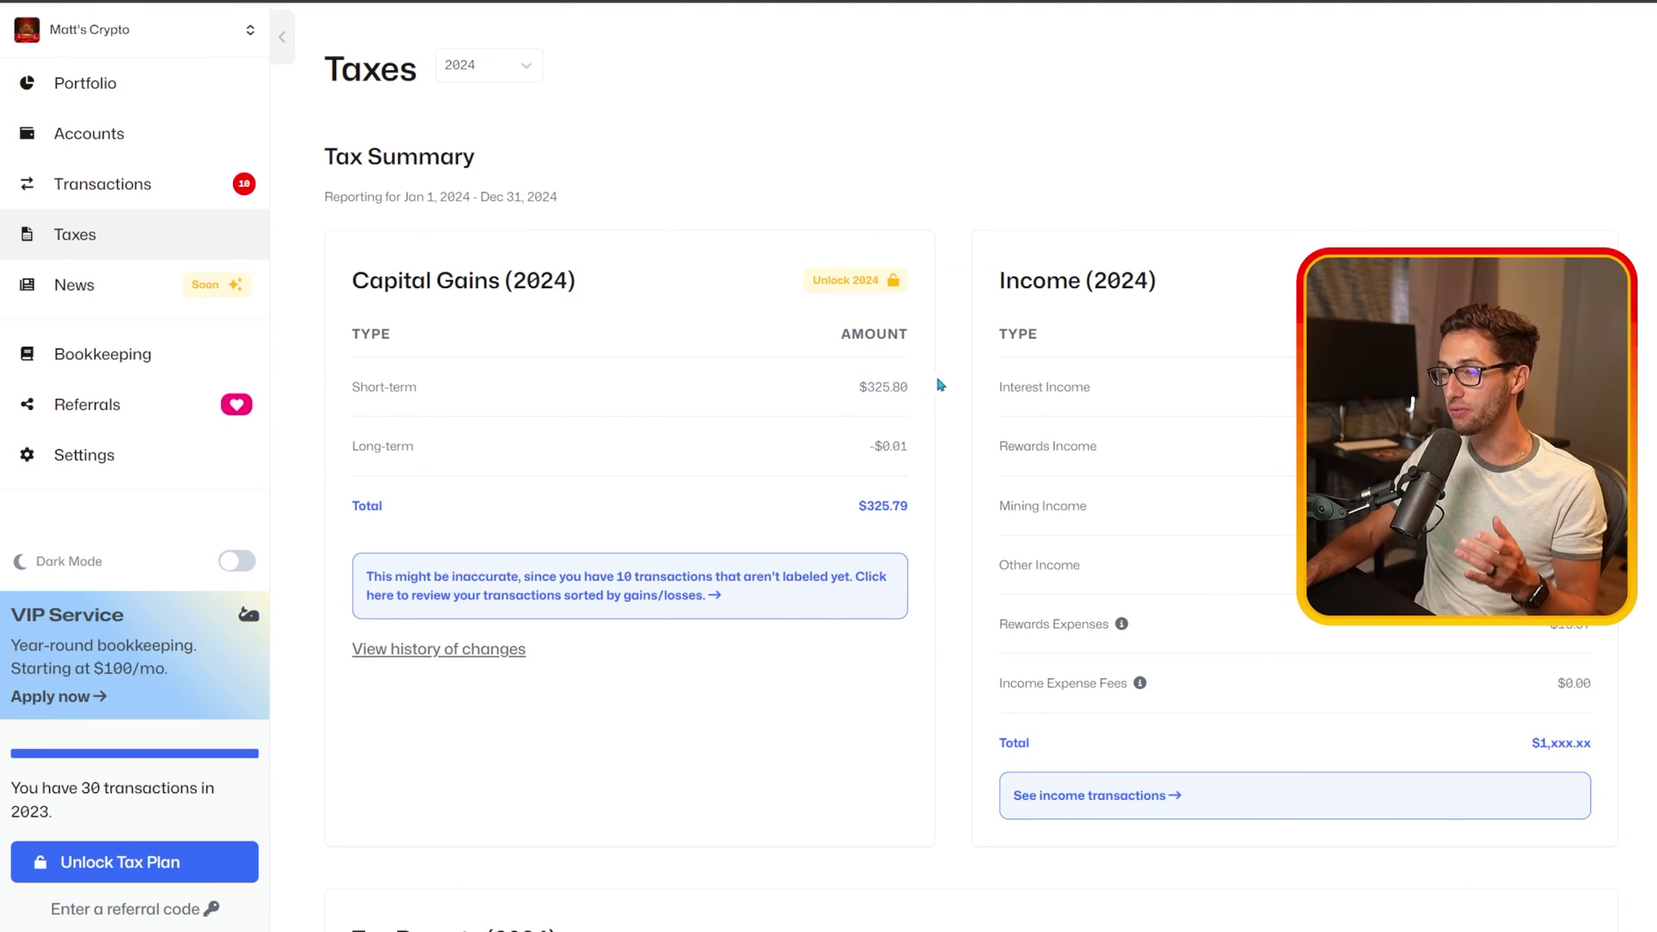